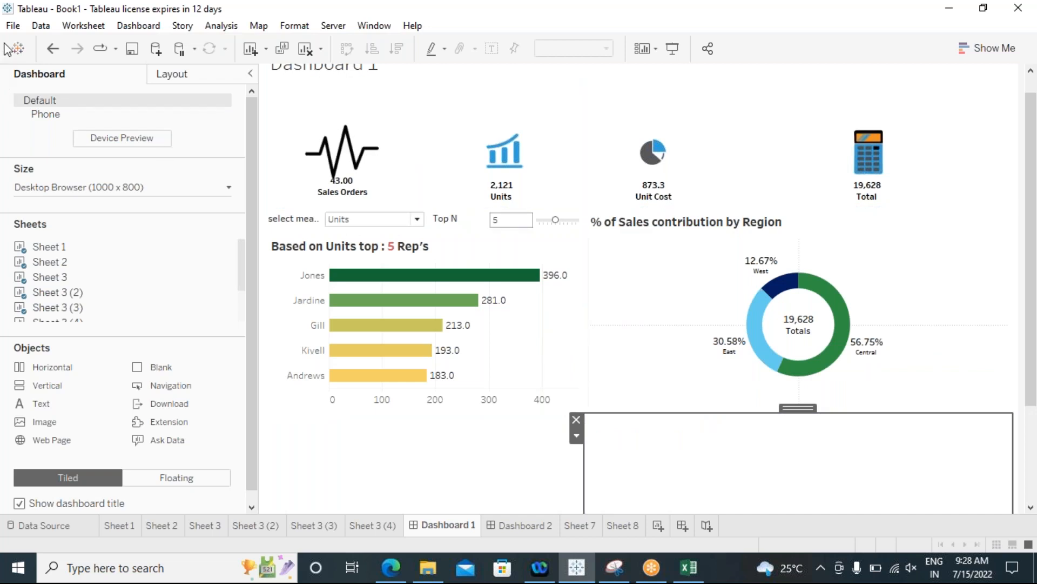
Save the workbook as sample1 in the Documents folder, using the Tableau Workbook (*.twb) file type.
click(13, 25)
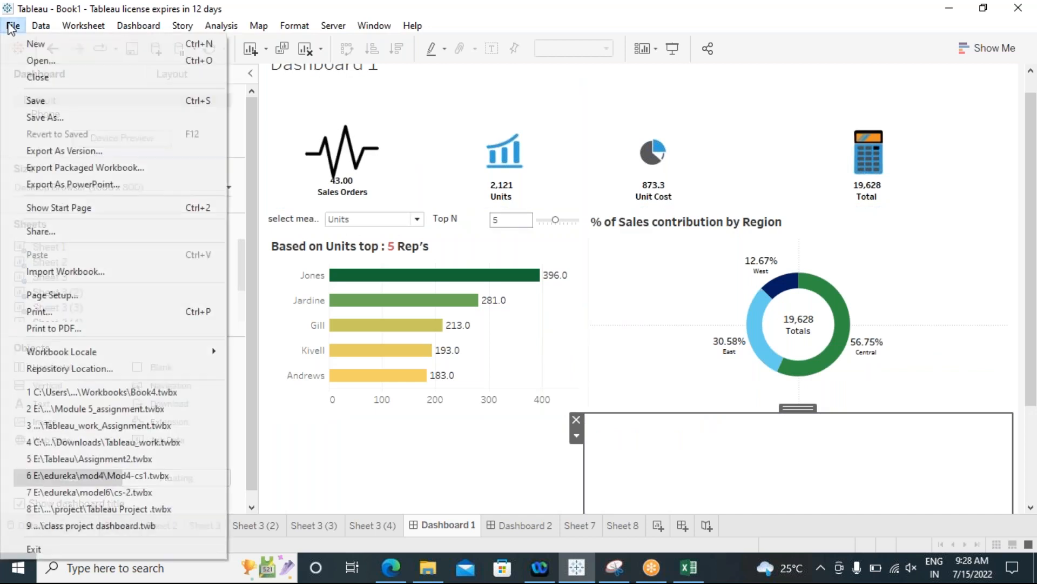
click(35, 102)
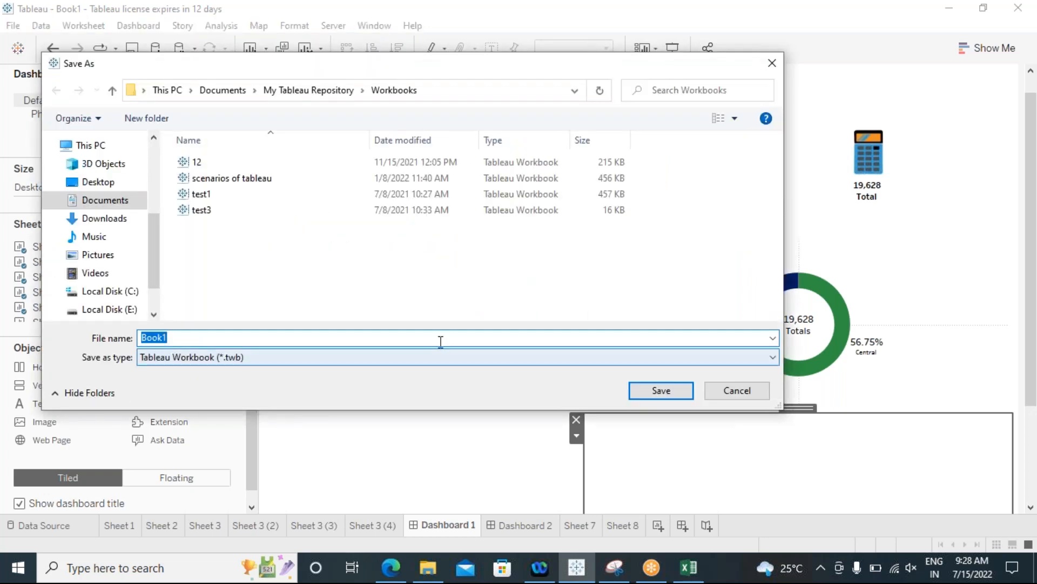
click(287, 359)
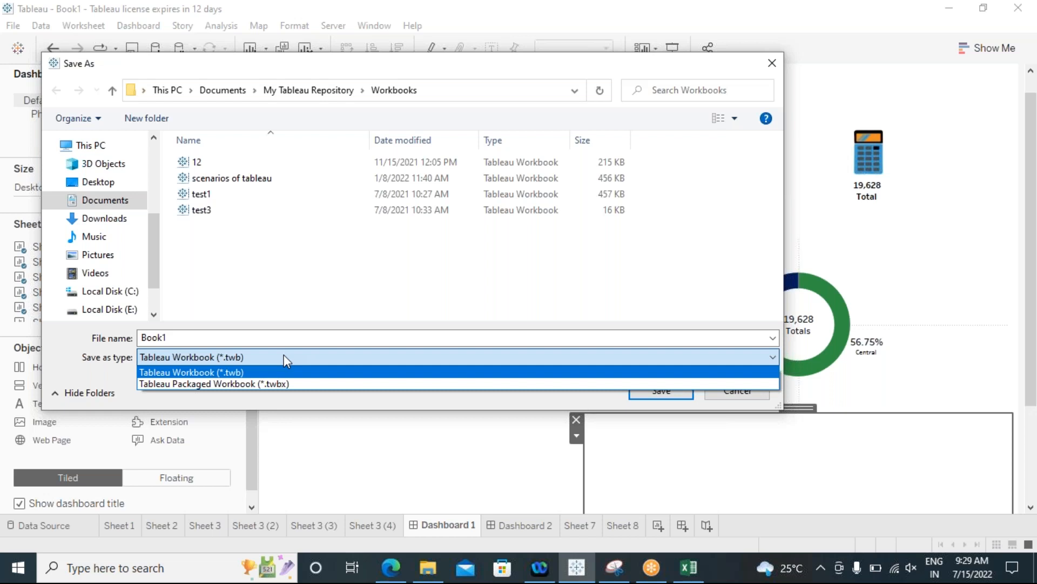
click(253, 373)
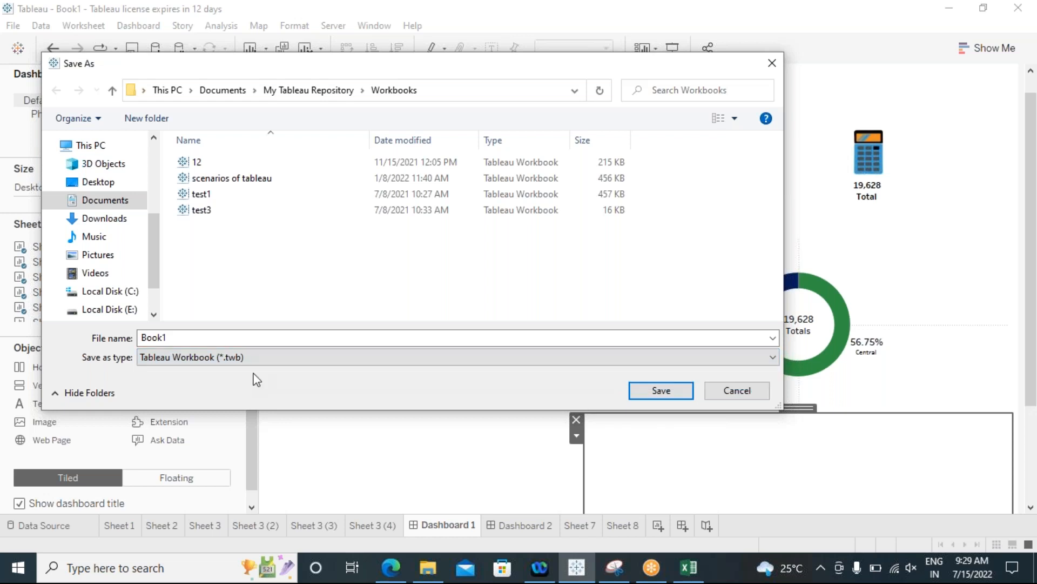
double_click(176, 339)
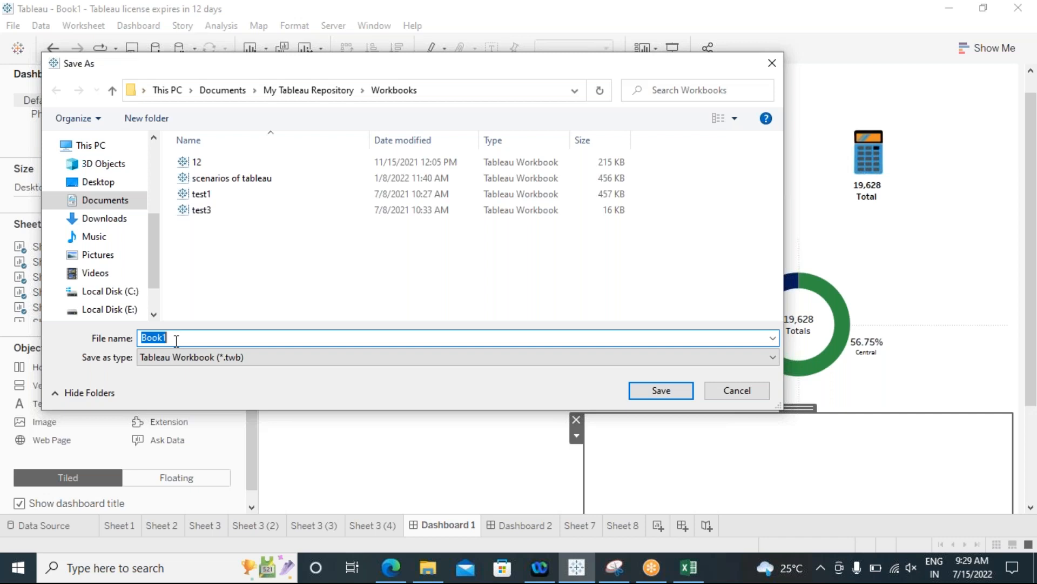
text(sampl1)
key(BackSpace)
text(e1)
click(232, 90)
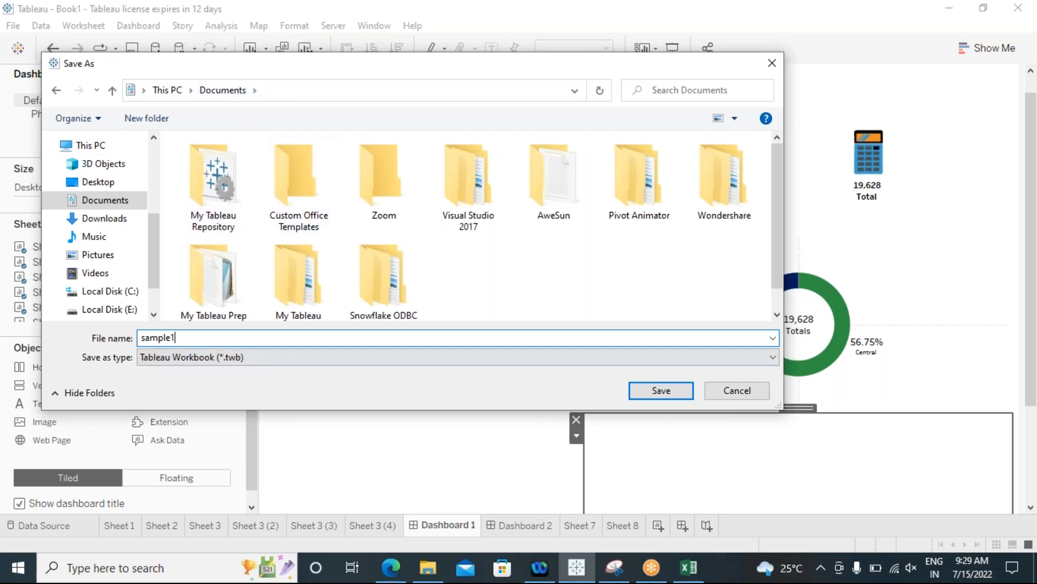
click(657, 392)
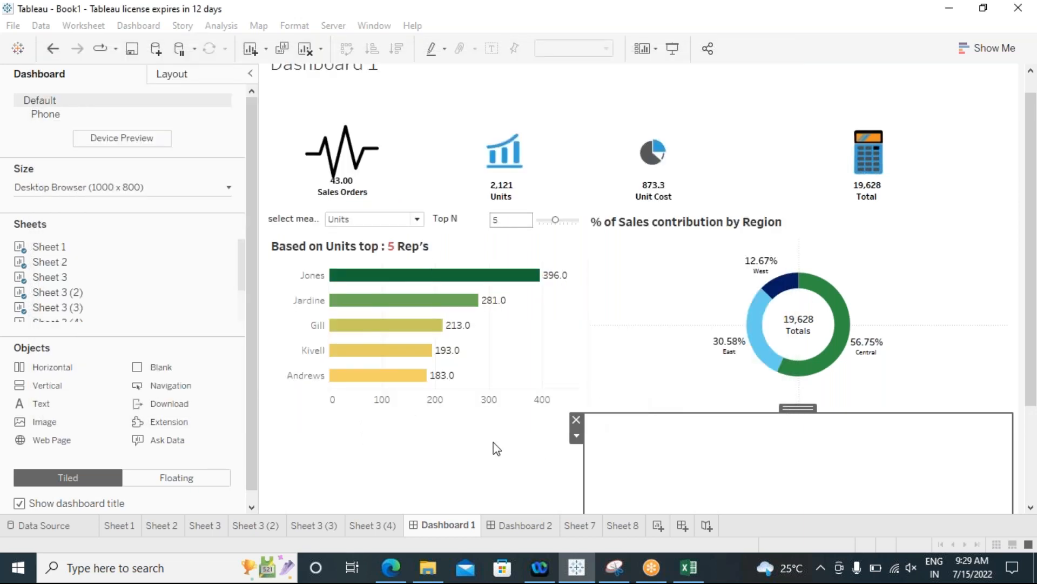
click(327, 272)
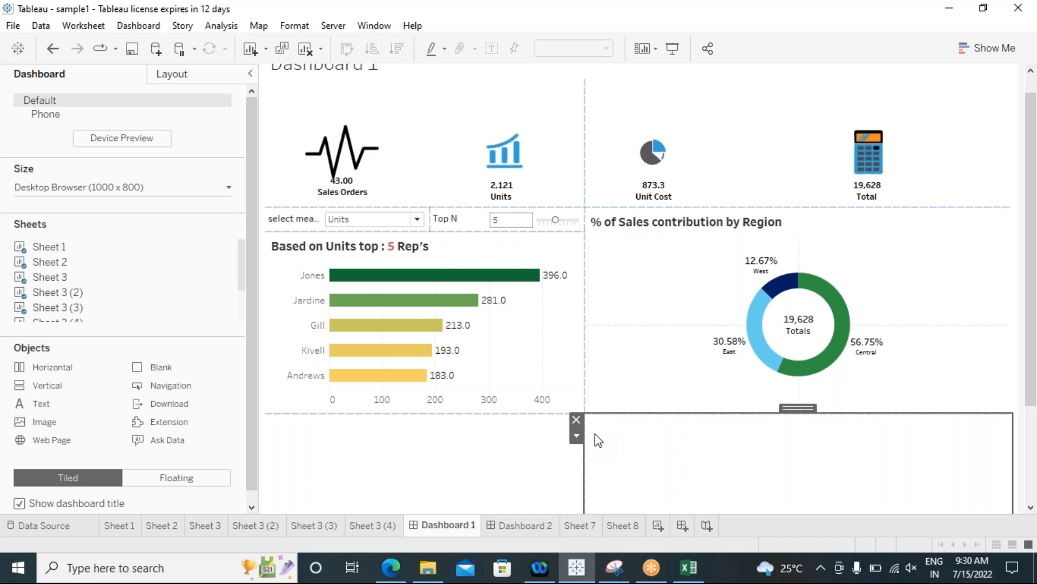
click(395, 572)
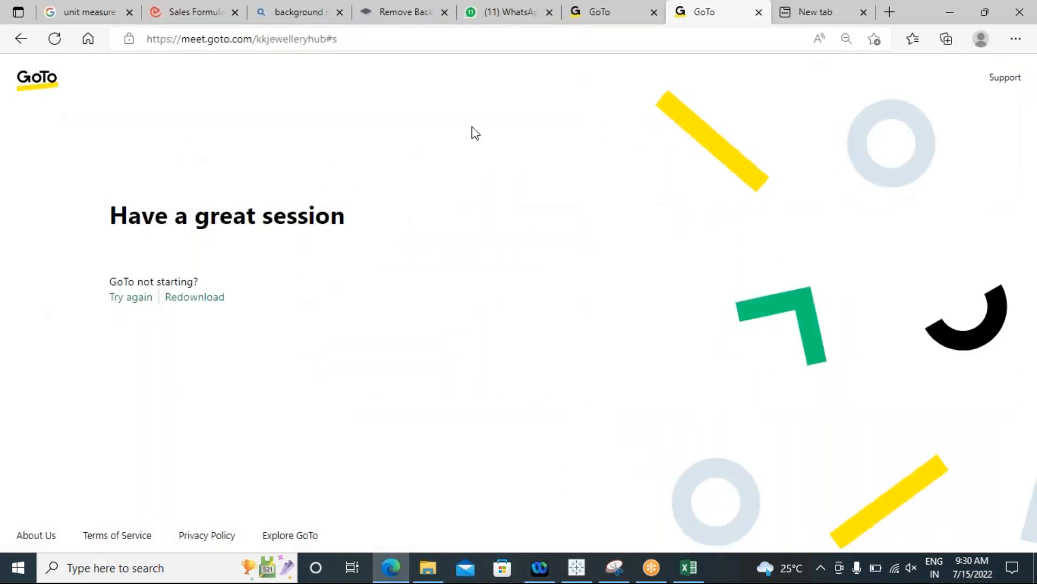
click(824, 21)
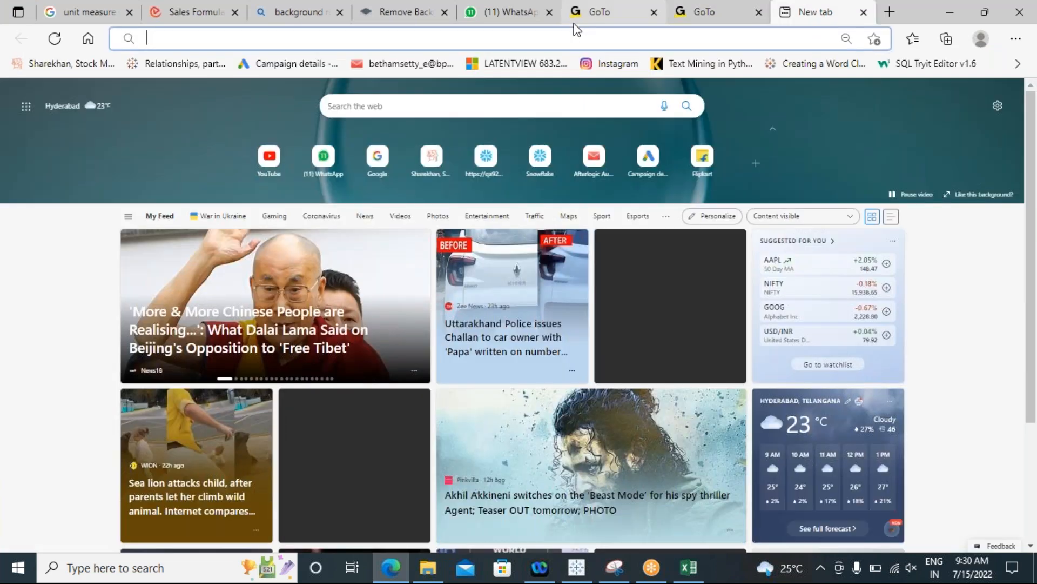
click(576, 21)
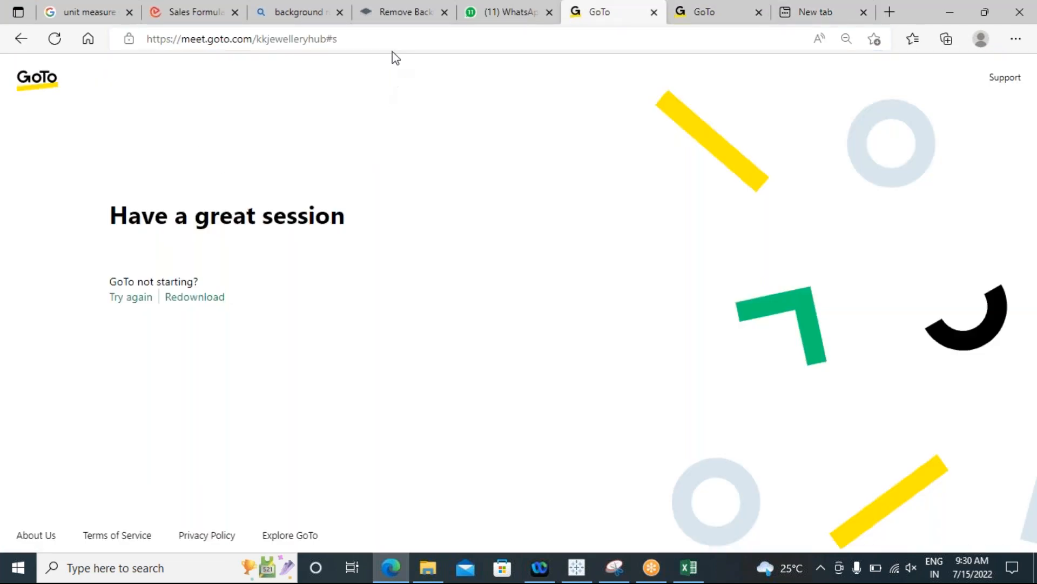
click(391, 37)
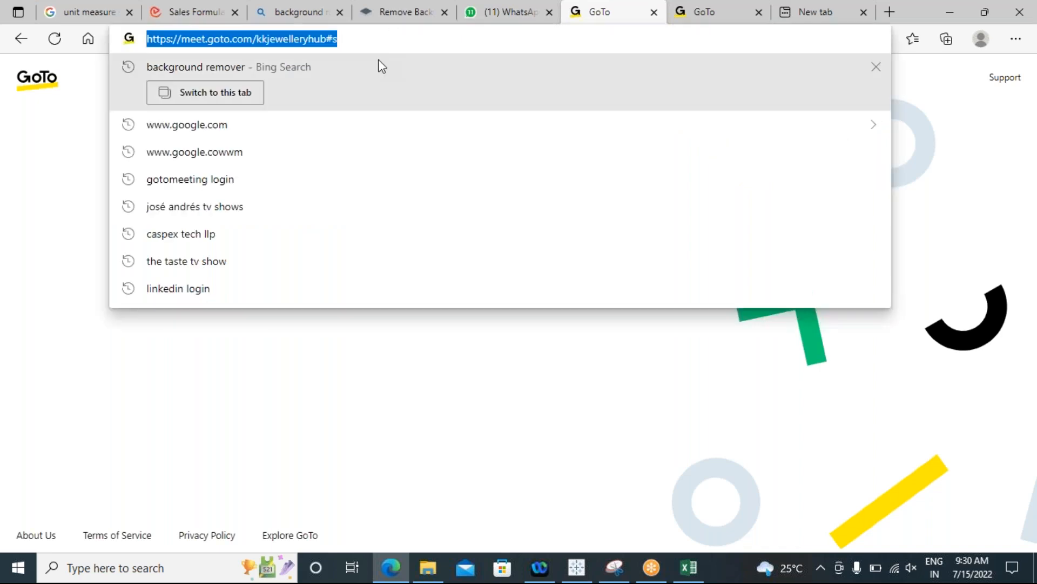
click(187, 124)
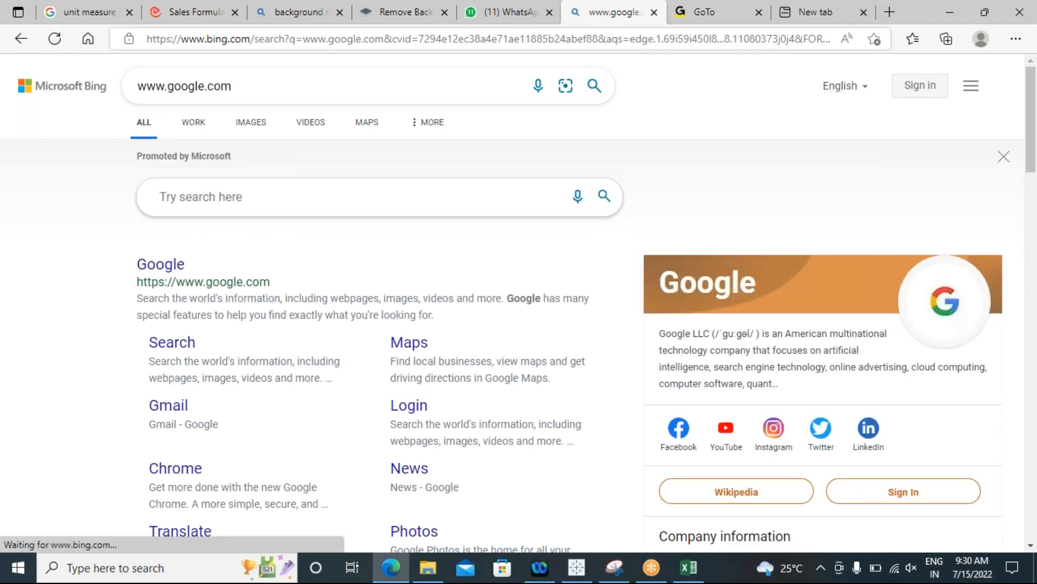
click(808, 11)
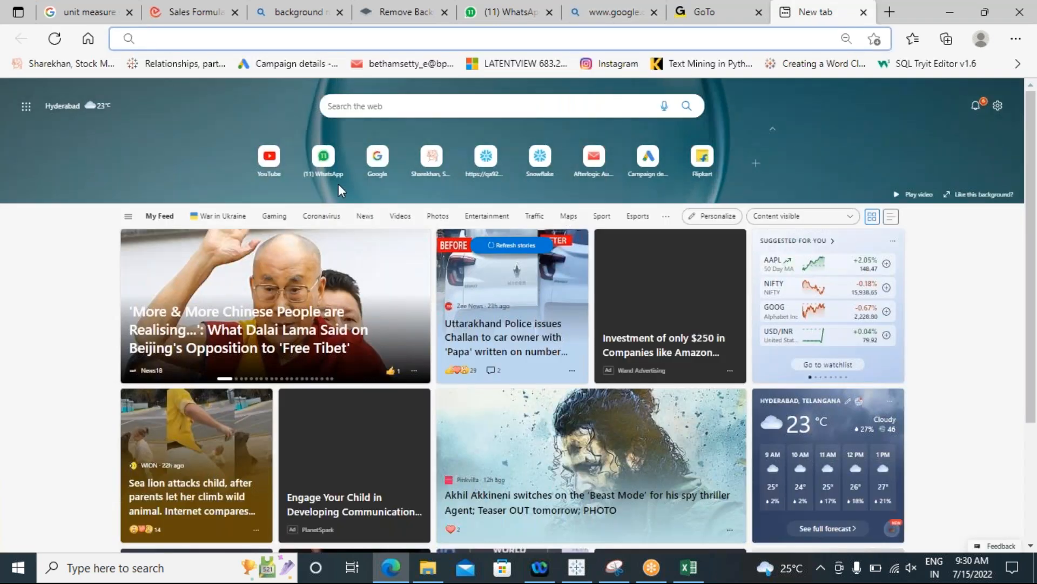
click(323, 163)
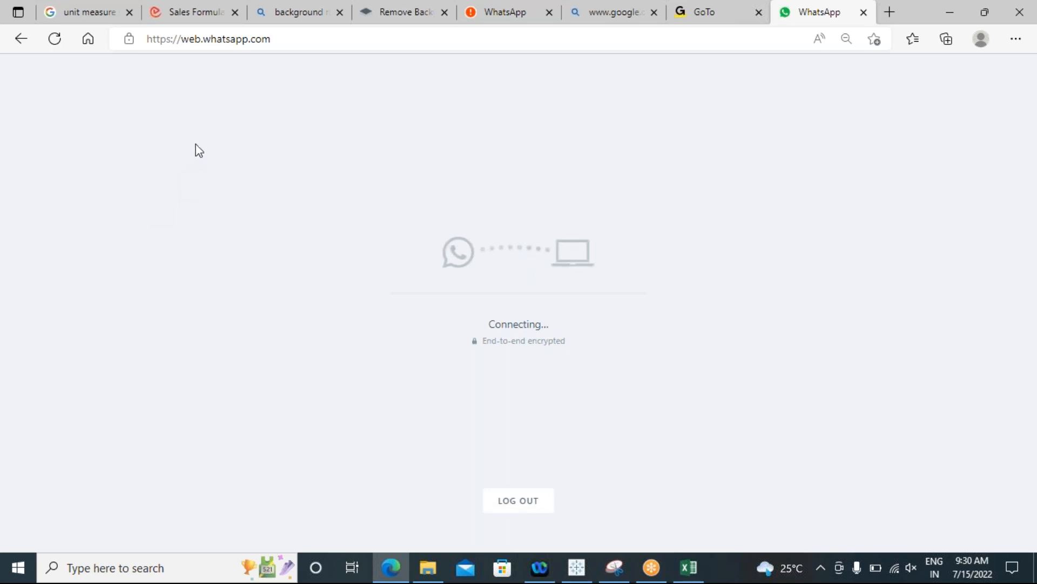
click(863, 12)
click(888, 12)
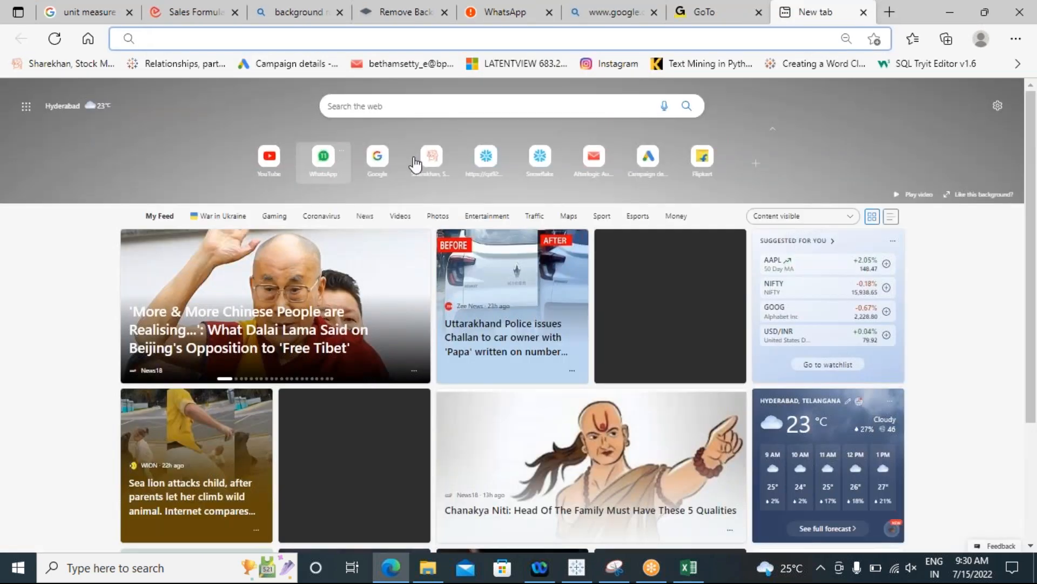
click(385, 164)
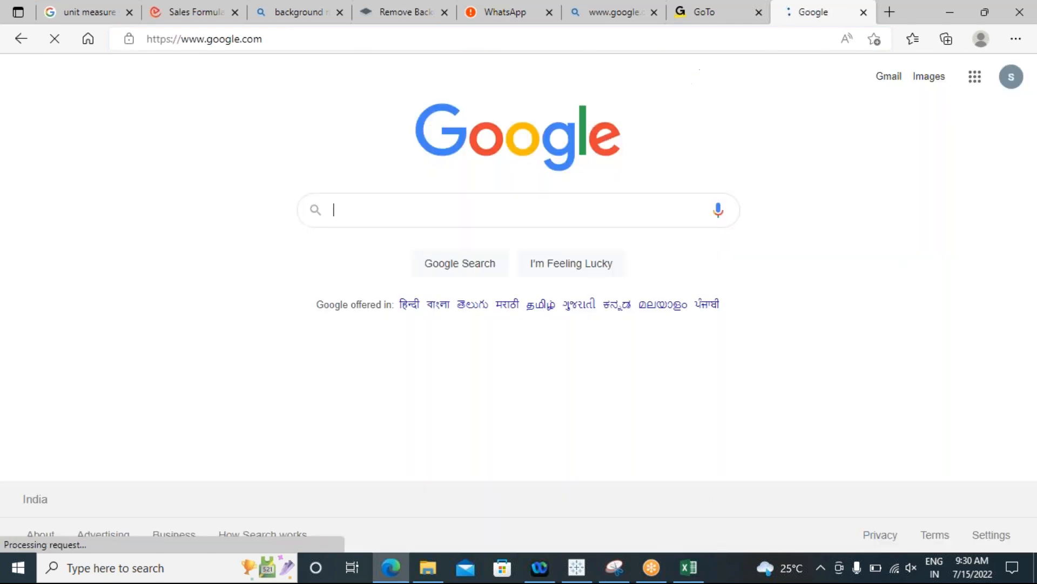
click(863, 12)
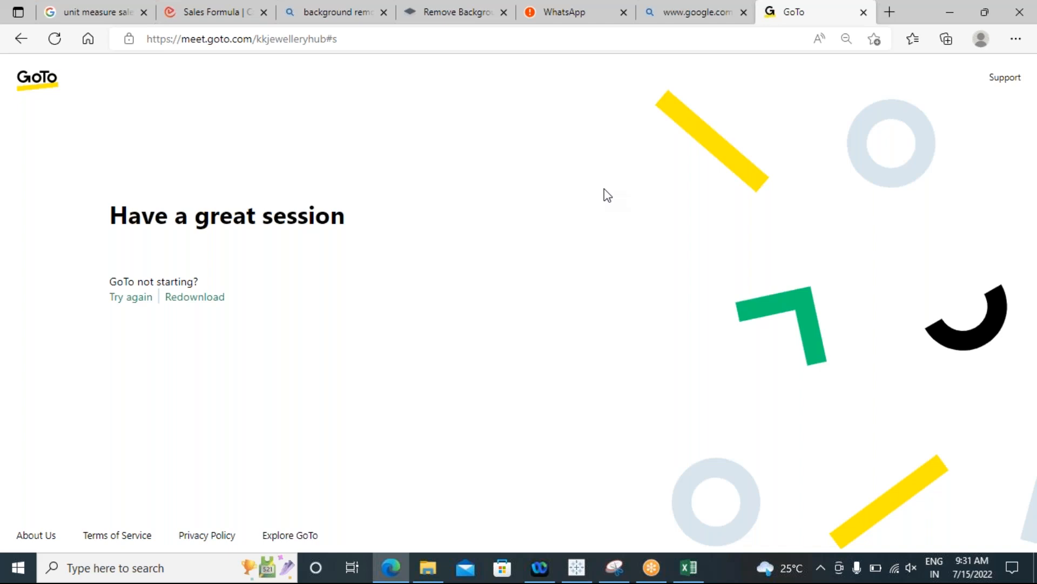
click(579, 566)
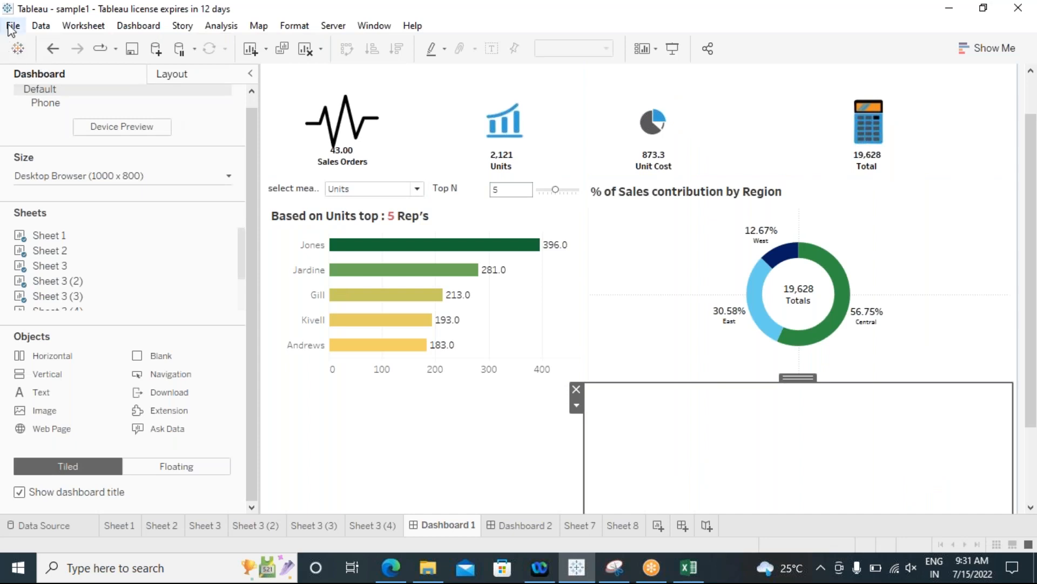
Try to save sample1 as a Tableau Packaged Workbook (*.twbx) in the Documents folder.
click(12, 28)
click(24, 117)
click(247, 359)
click(257, 384)
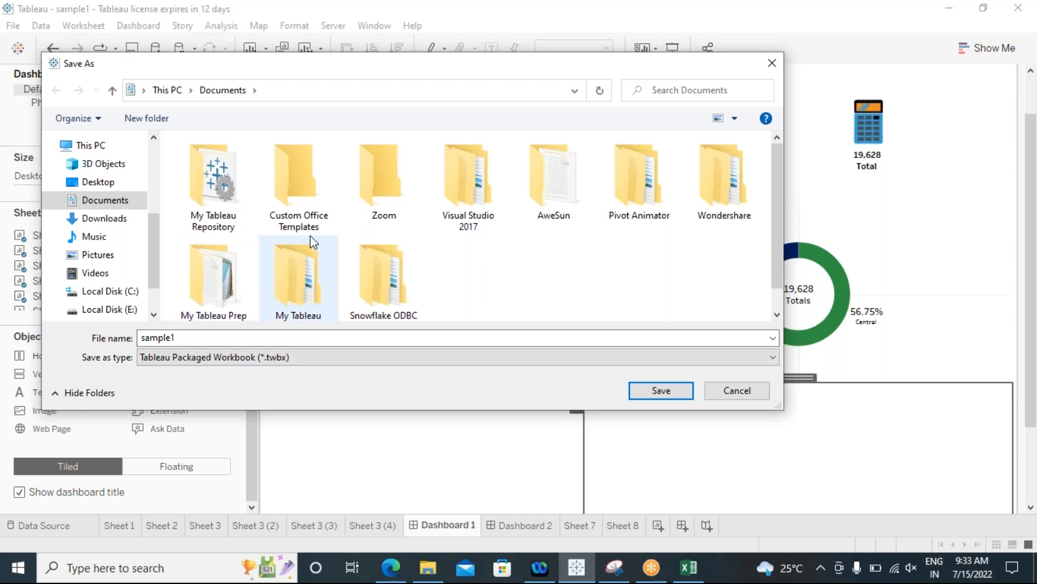
click(88, 187)
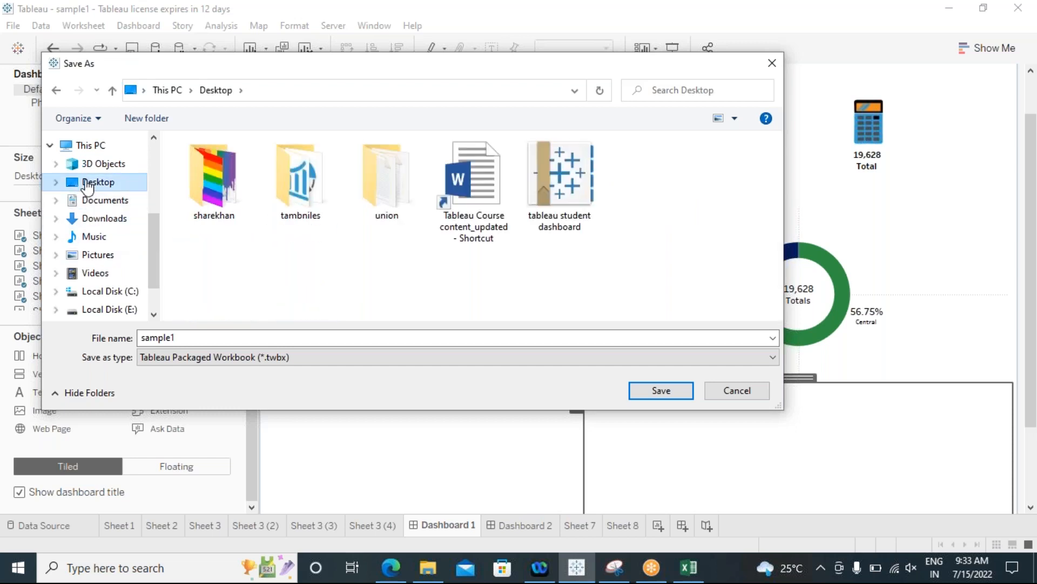
click(99, 205)
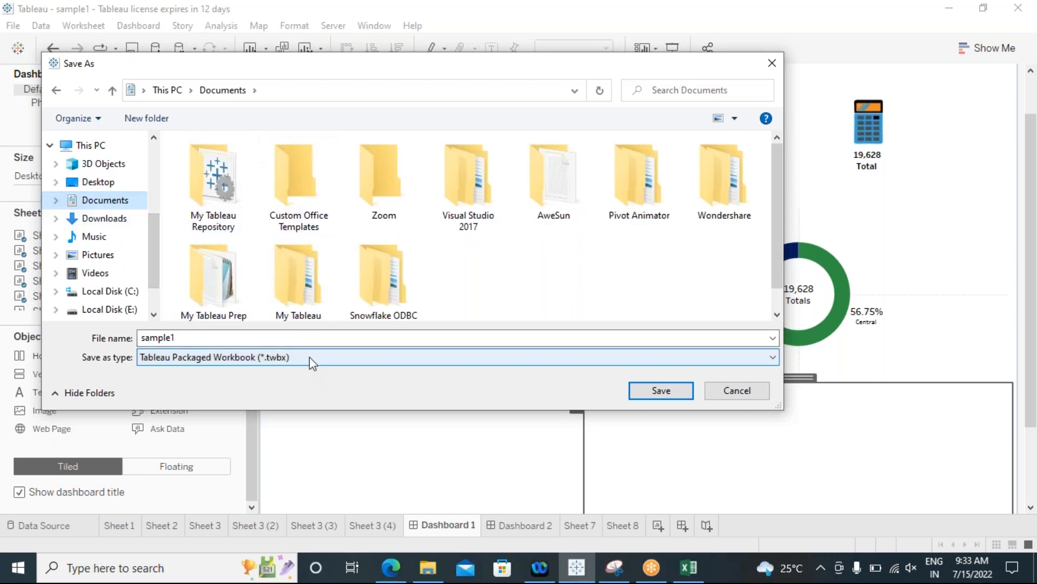
click(741, 391)
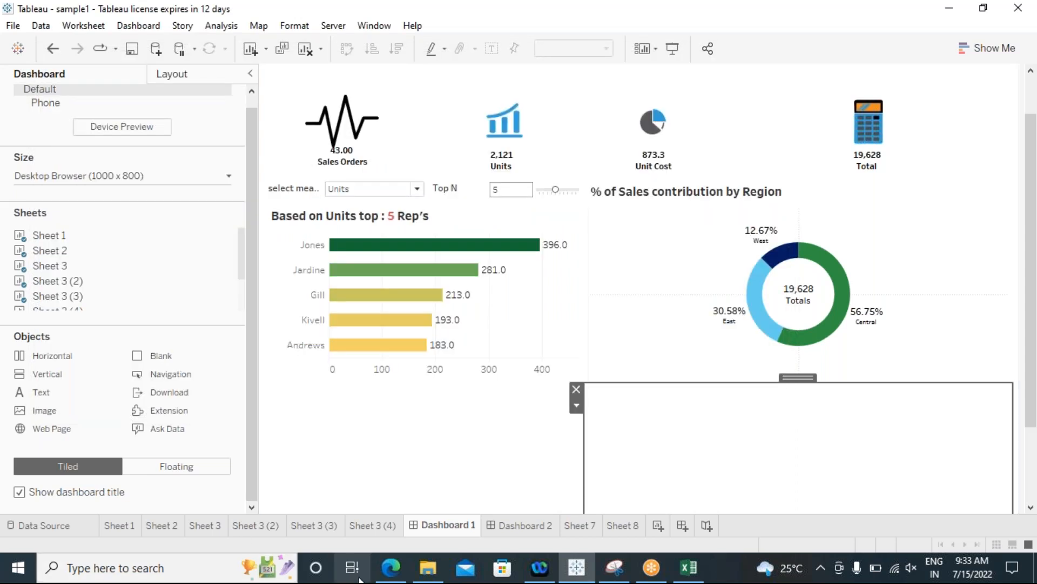
Switch to File Explorer and open the Documents folder, leaving no items selected.
click(428, 567)
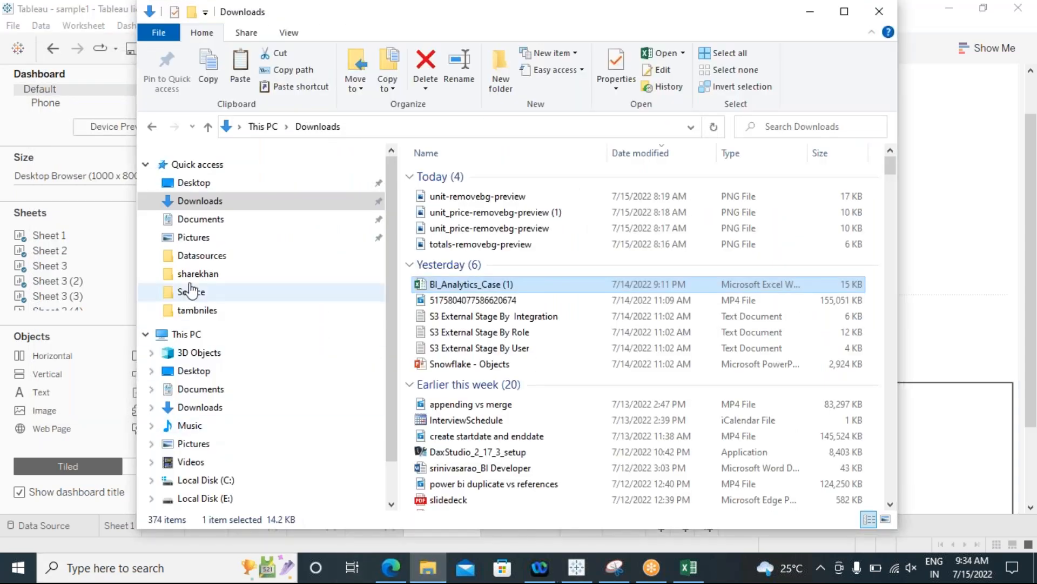
click(208, 219)
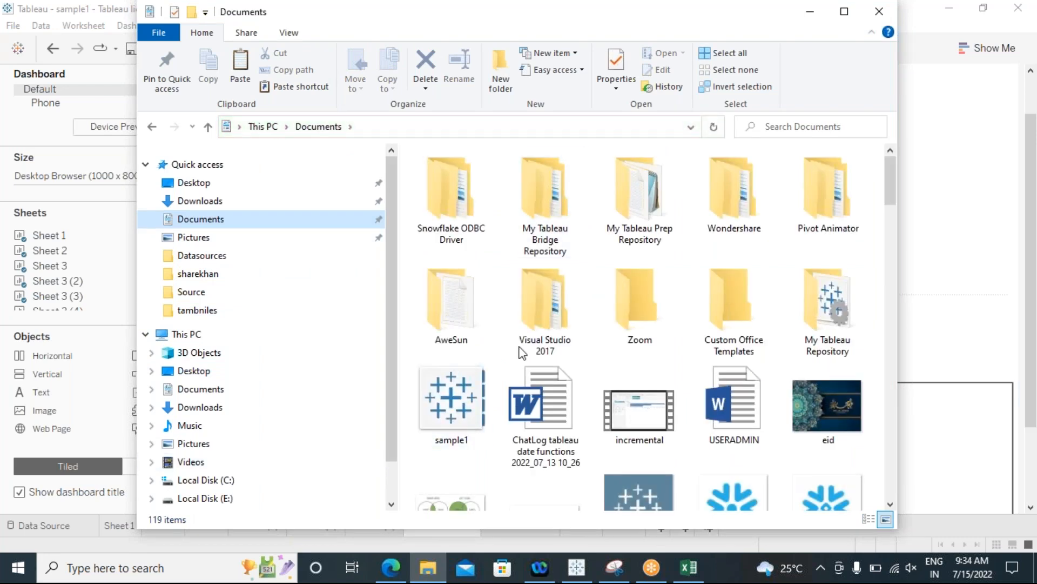
click(718, 54)
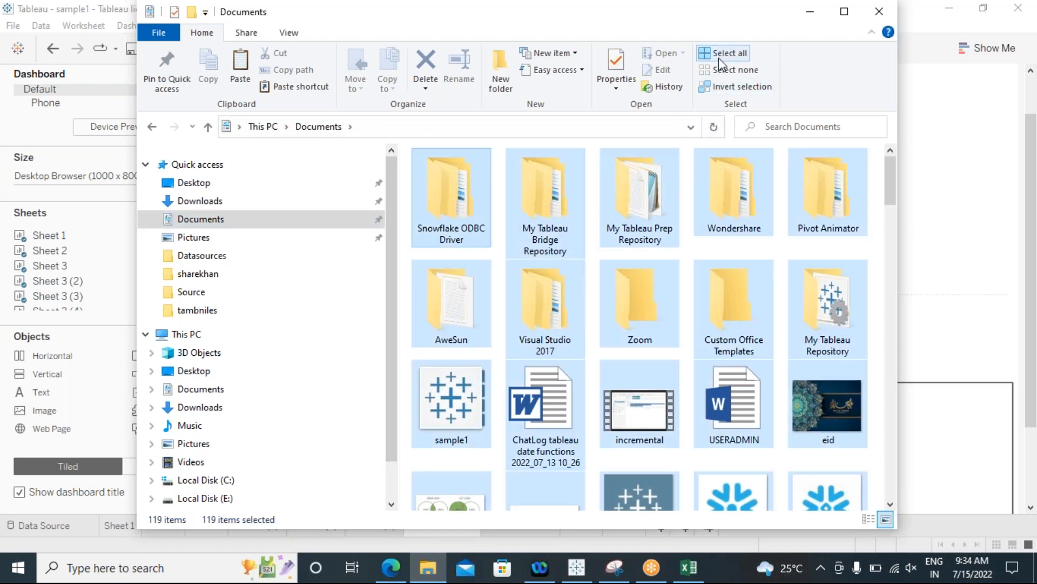
click(724, 75)
click(722, 93)
click(722, 93)
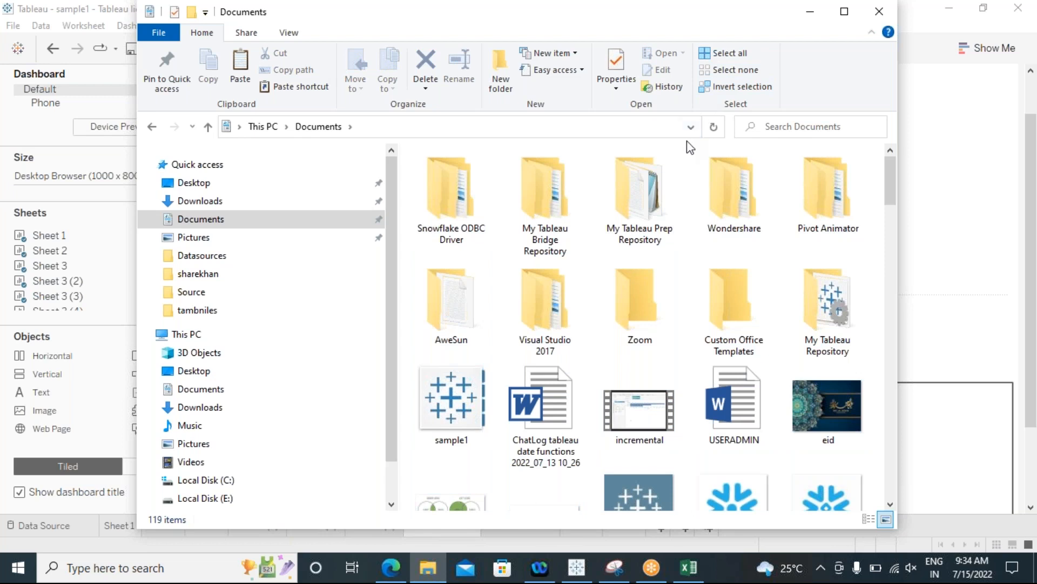
Examine the general properties of the sample1 workbook file, including its file type, location and size.
click(452, 396)
right_click(451, 396)
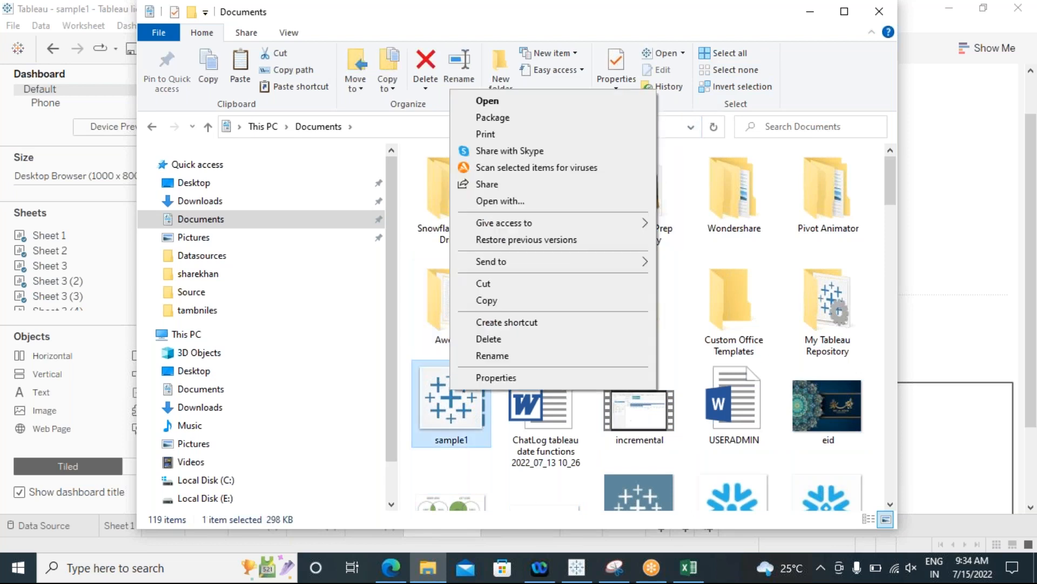
click(473, 376)
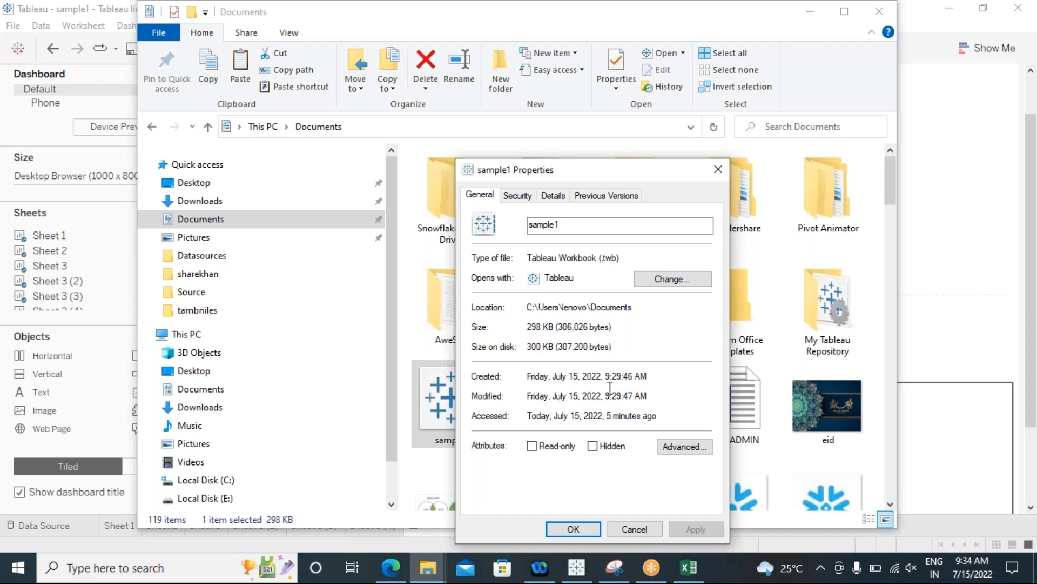
click(634, 529)
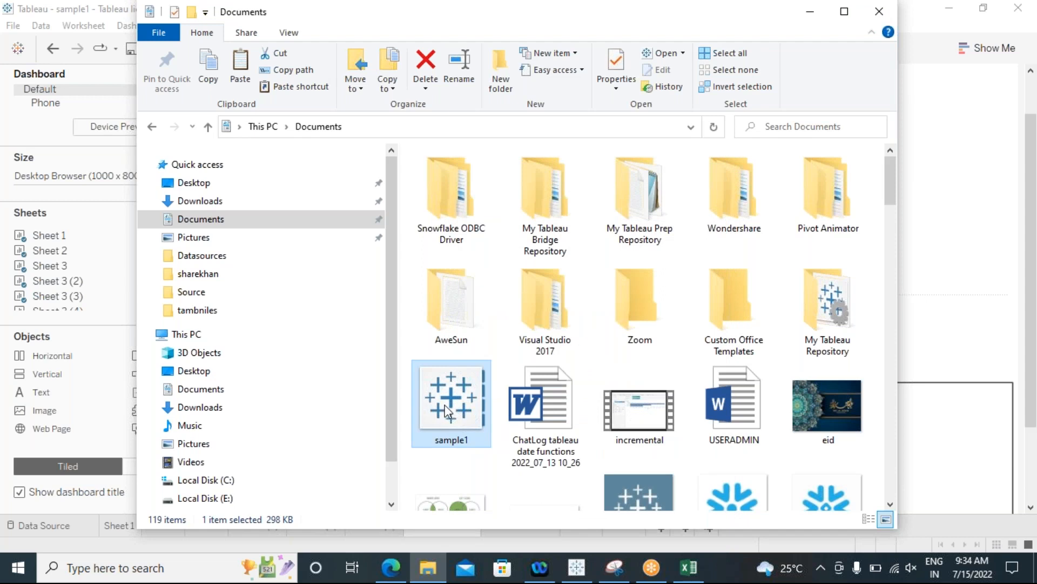
Open the sample1 workbook file in Notepad, making Notepad the app always used for .twb files.
right_click(446, 412)
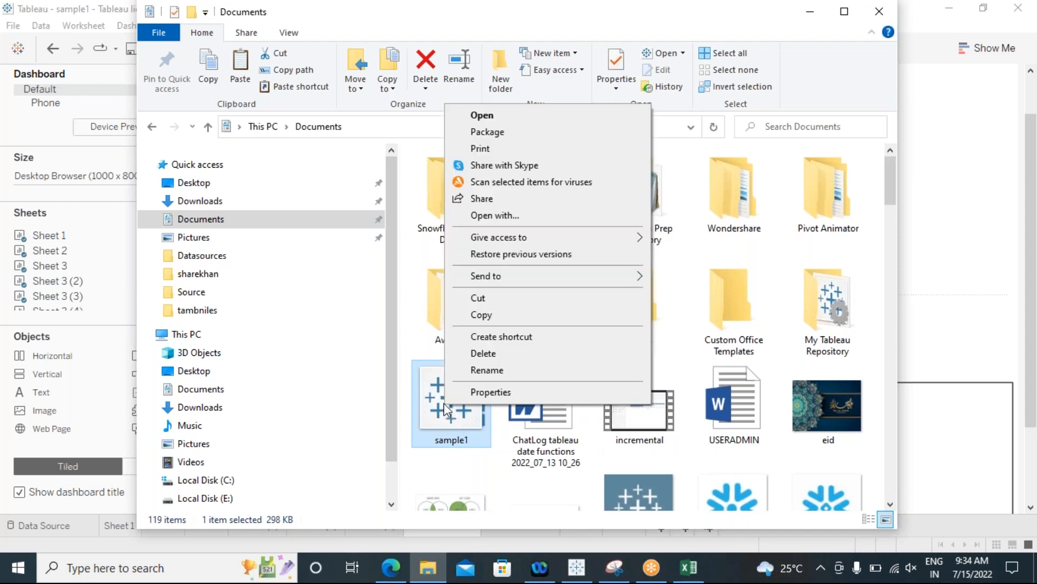
click(611, 216)
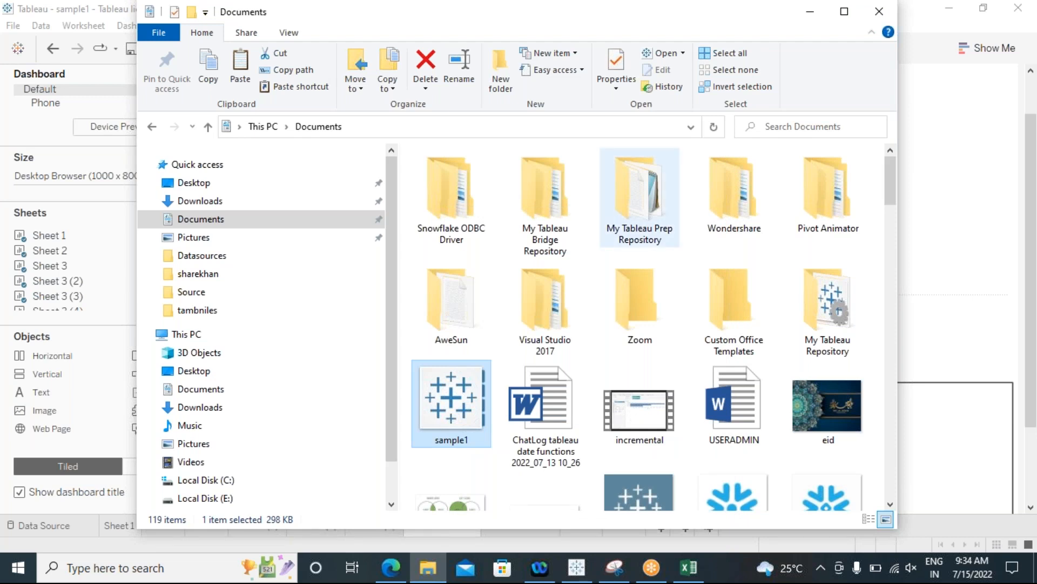
click(393, 374)
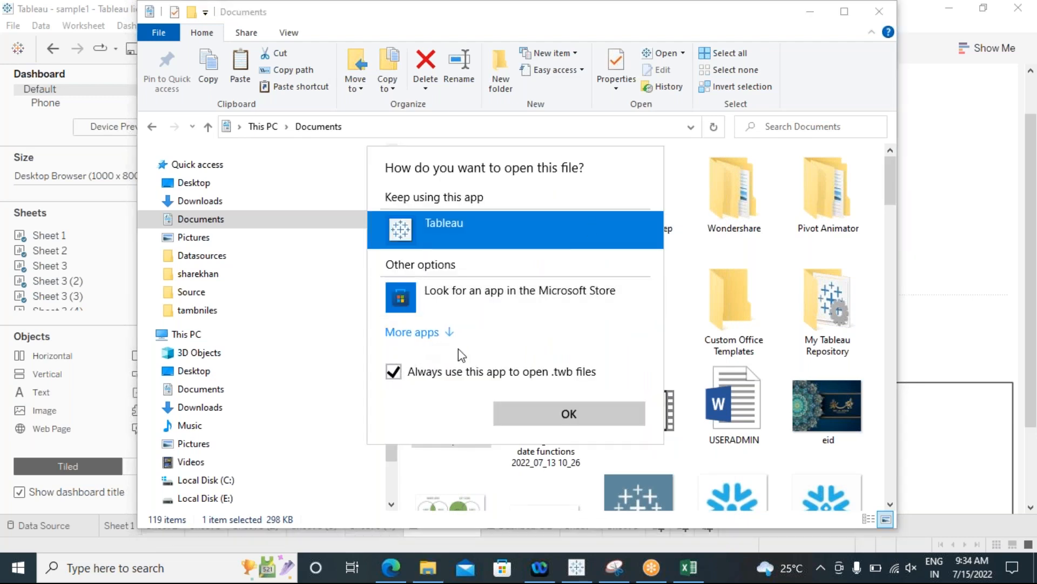
click(446, 338)
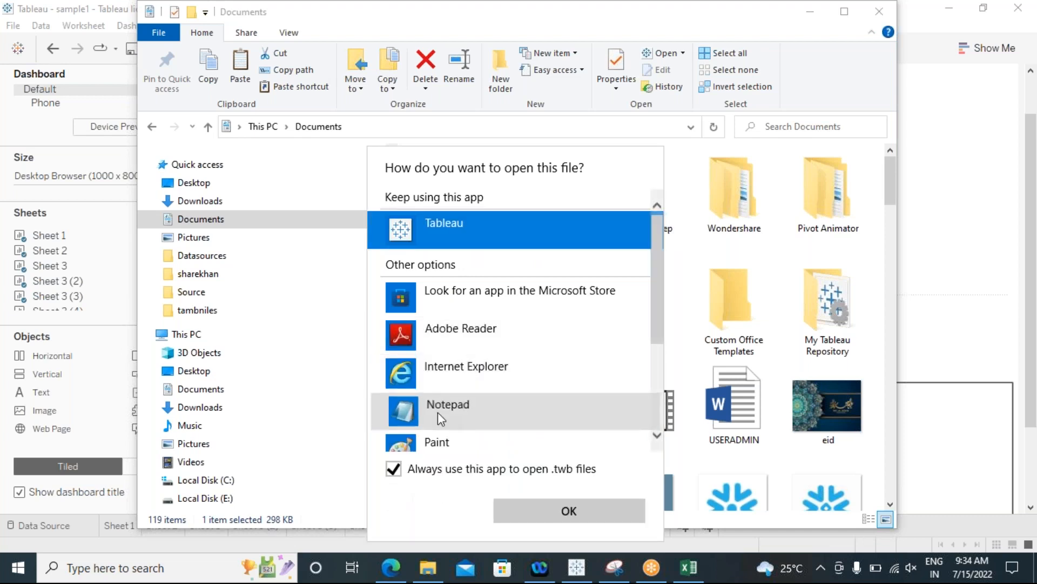
click(438, 412)
click(572, 512)
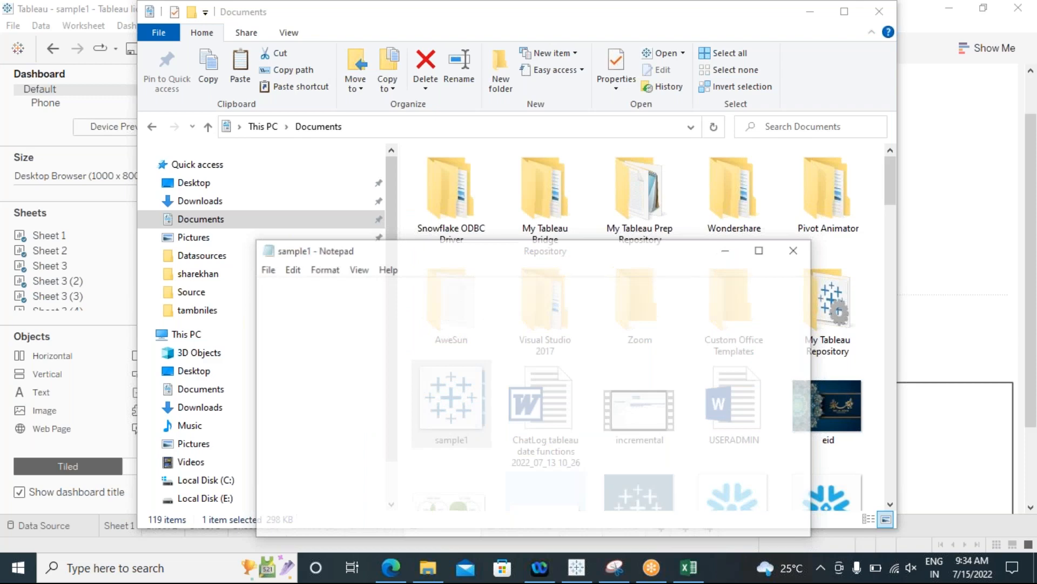
Maximize the Notepad window and examine the XML of sample1, from the datasources and column metadata through the Sheet 3 worksheet definition.
click(762, 248)
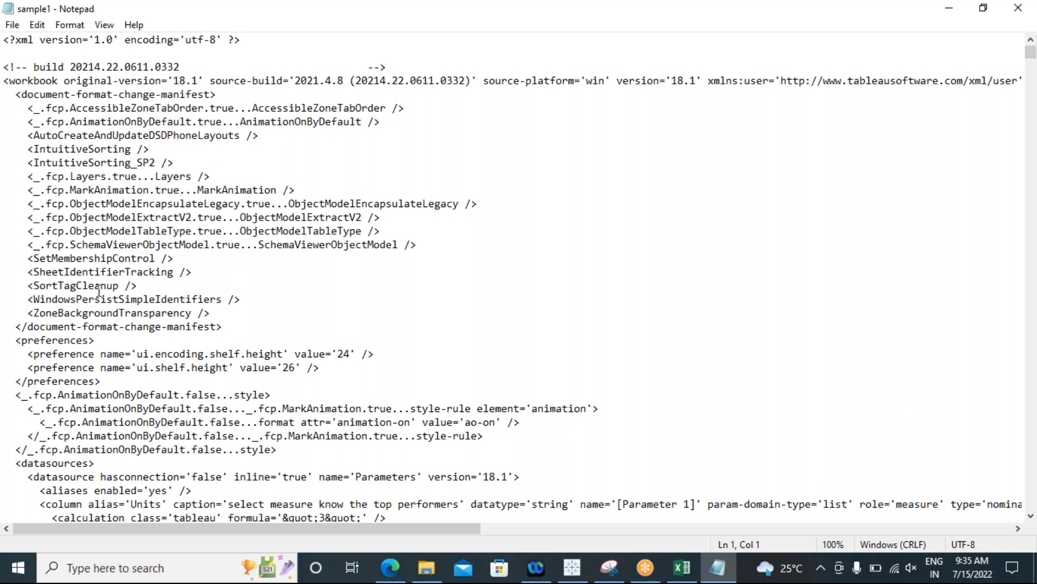
scroll(99, 292, down, 18)
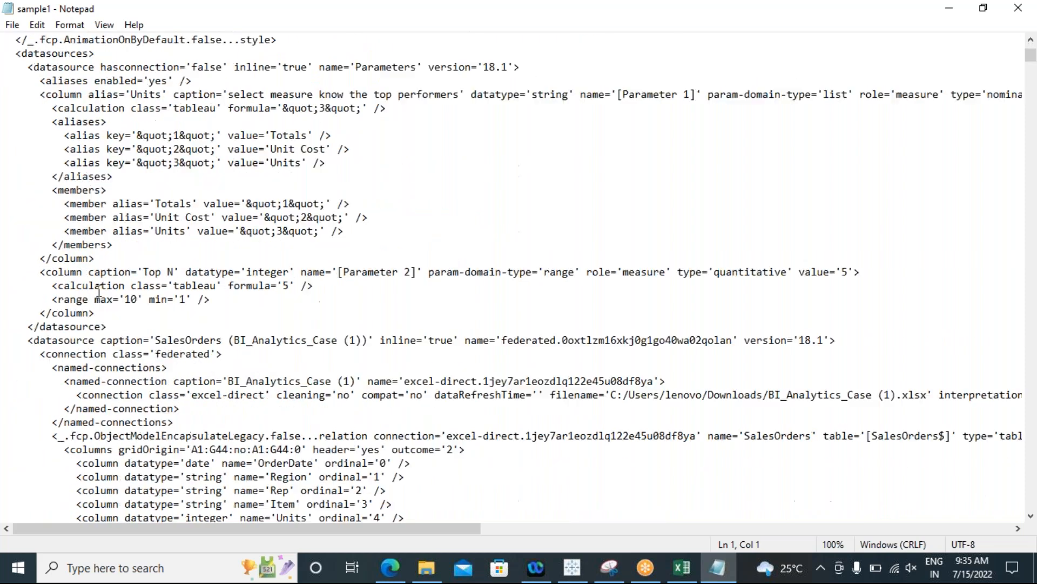
scroll(99, 291, down, 20)
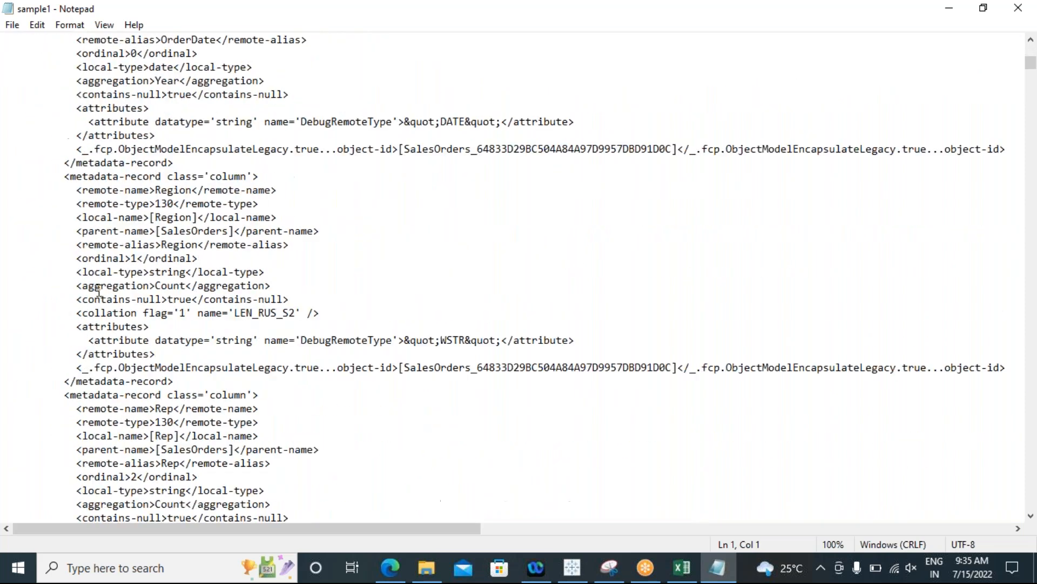
scroll(99, 292, down, 20)
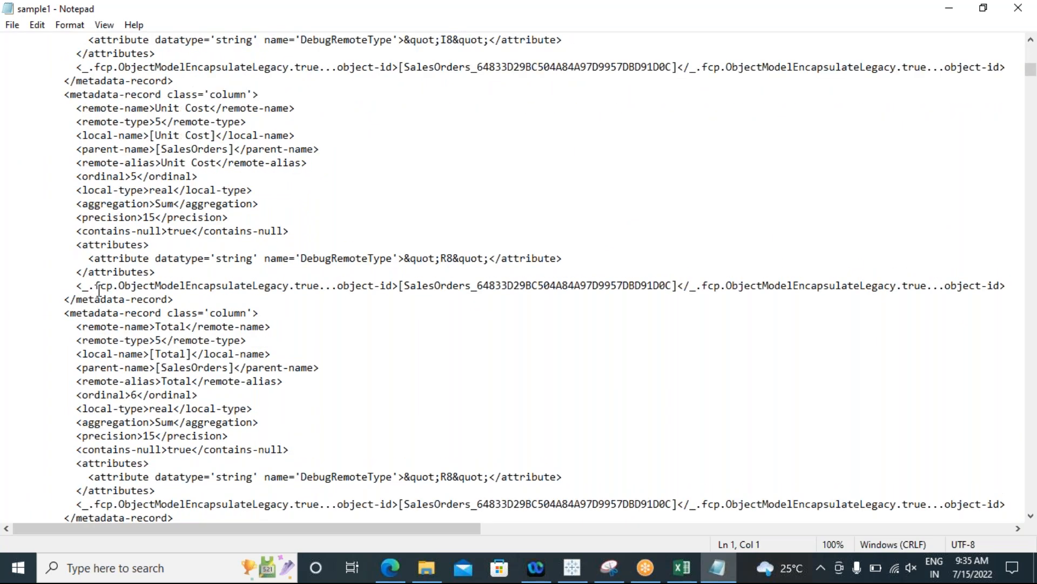
scroll(99, 291, down, 20)
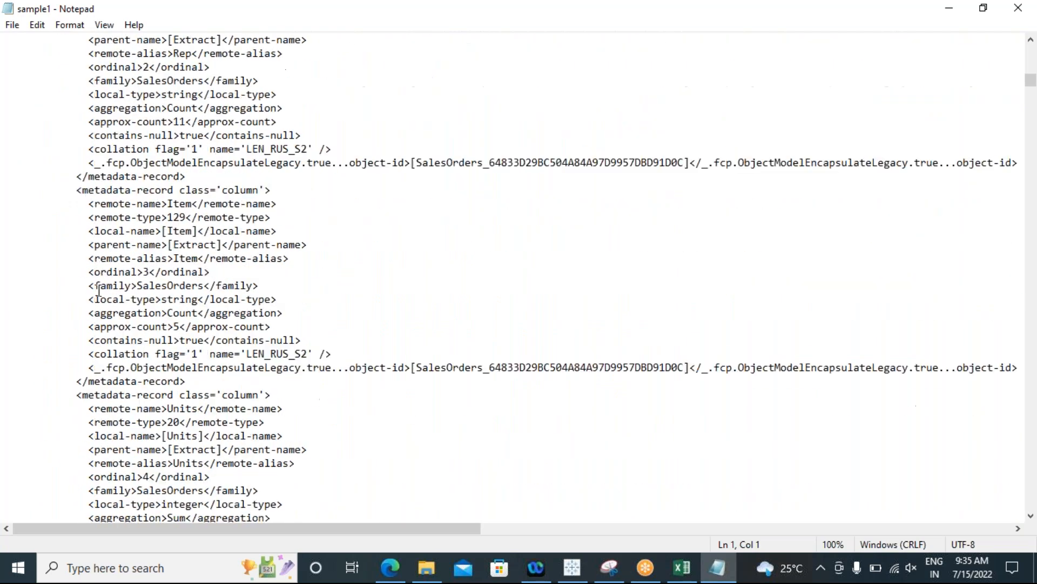
scroll(99, 292, down, 20)
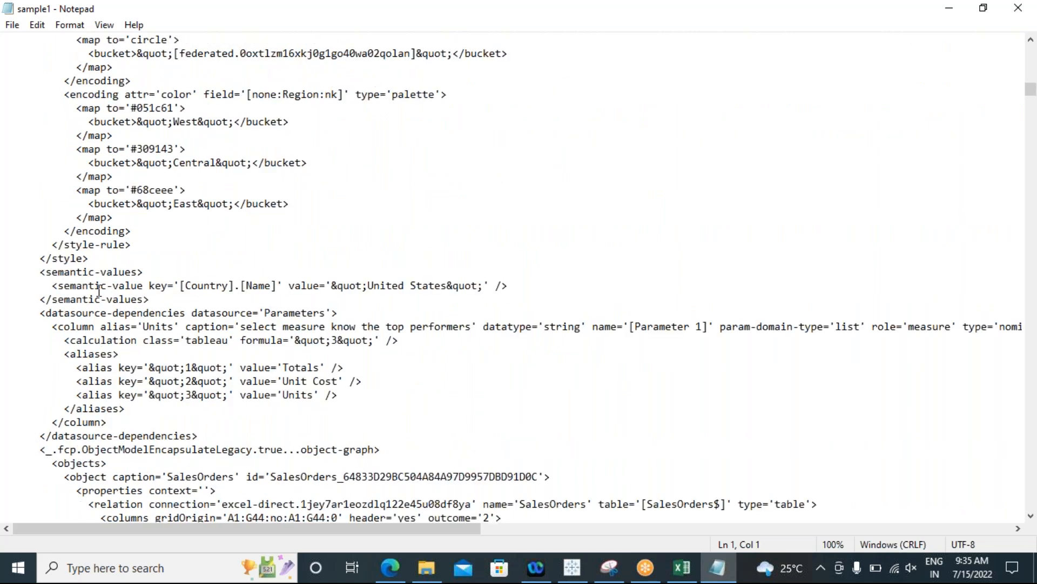
scroll(99, 291, down, 20)
scroll(99, 288, down, 20)
scroll(99, 289, down, 20)
scroll(99, 289, down, 6)
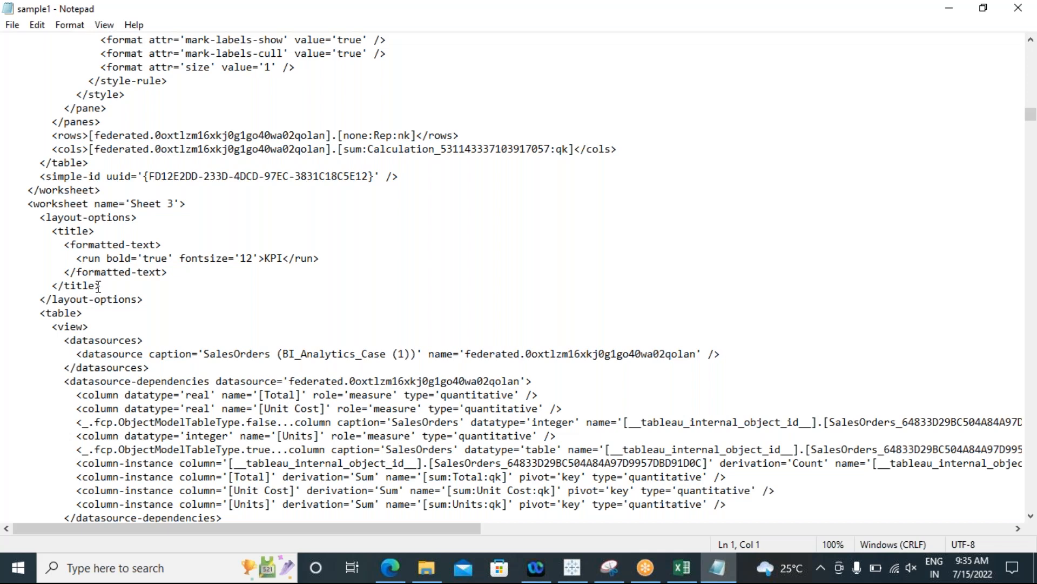
scroll(98, 287, down, 7)
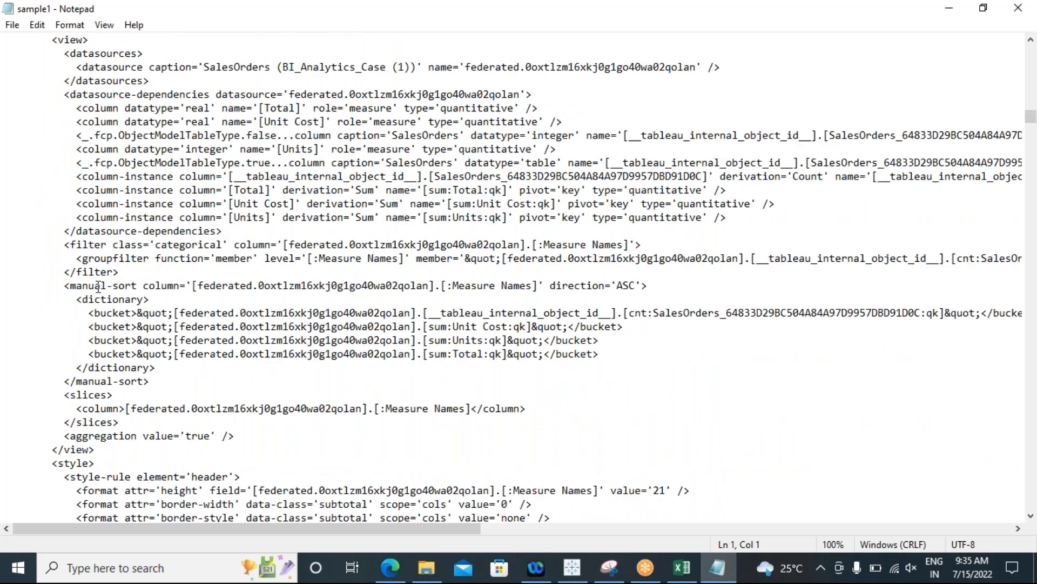
Switch to Tableau and go from the dashboard's % of Sales contribution by Region chart to its source worksheet.
click(572, 567)
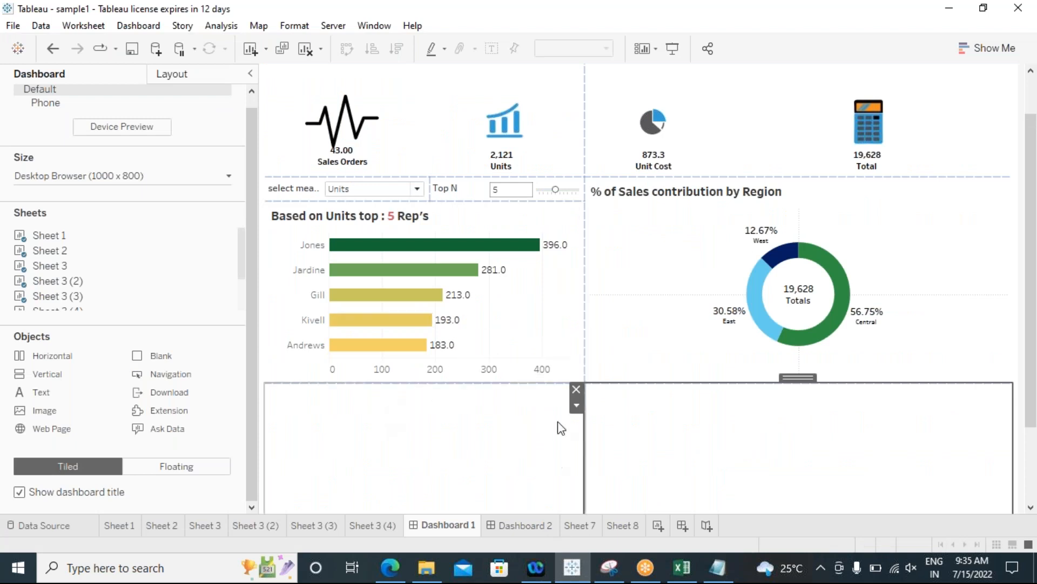
click(694, 290)
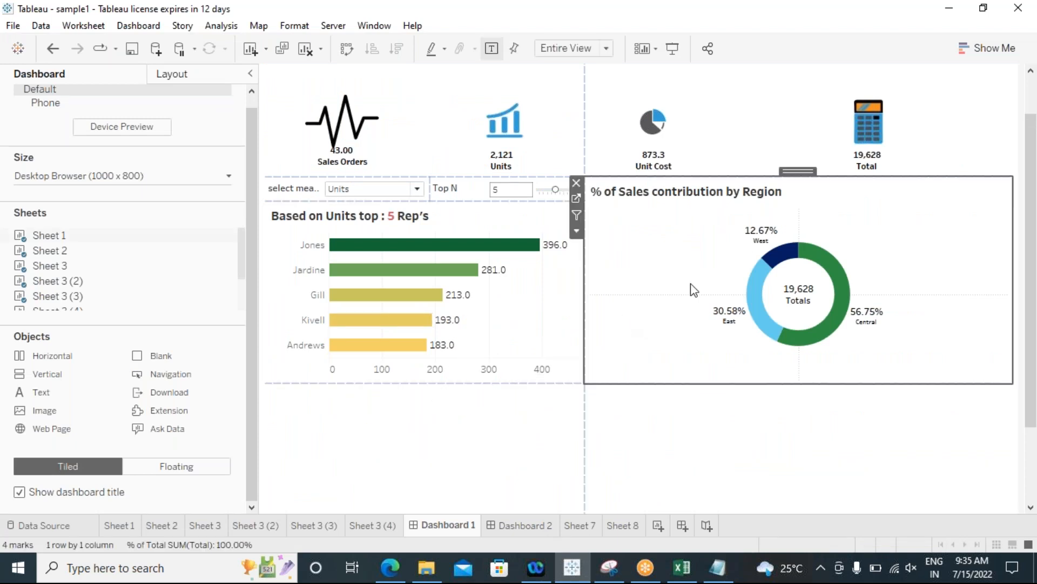
click(577, 198)
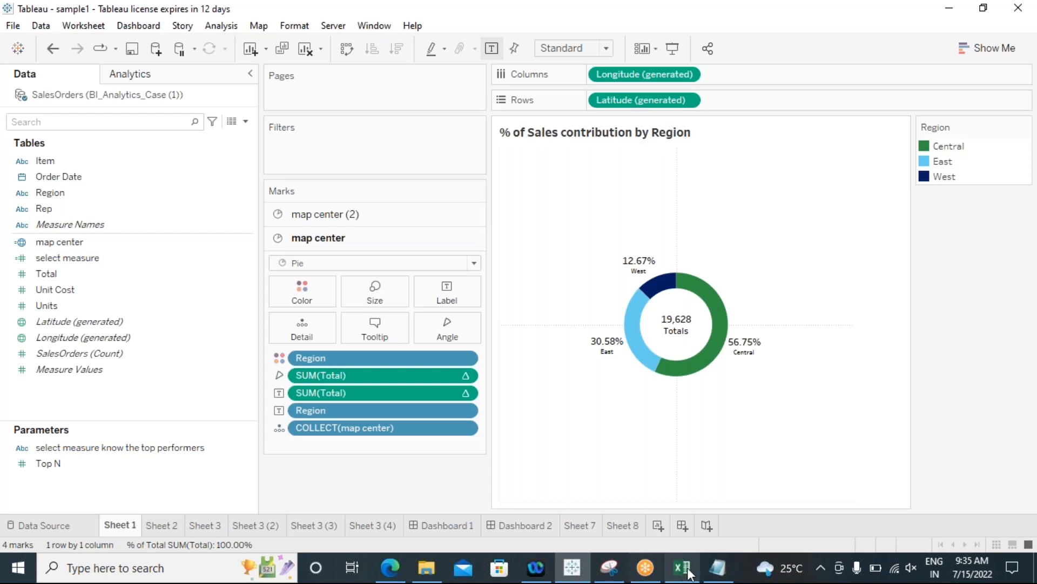
Return to Notepad, review the style rules and panes of the Sheet 3 worksheet in the XML, and minimize the window.
click(717, 567)
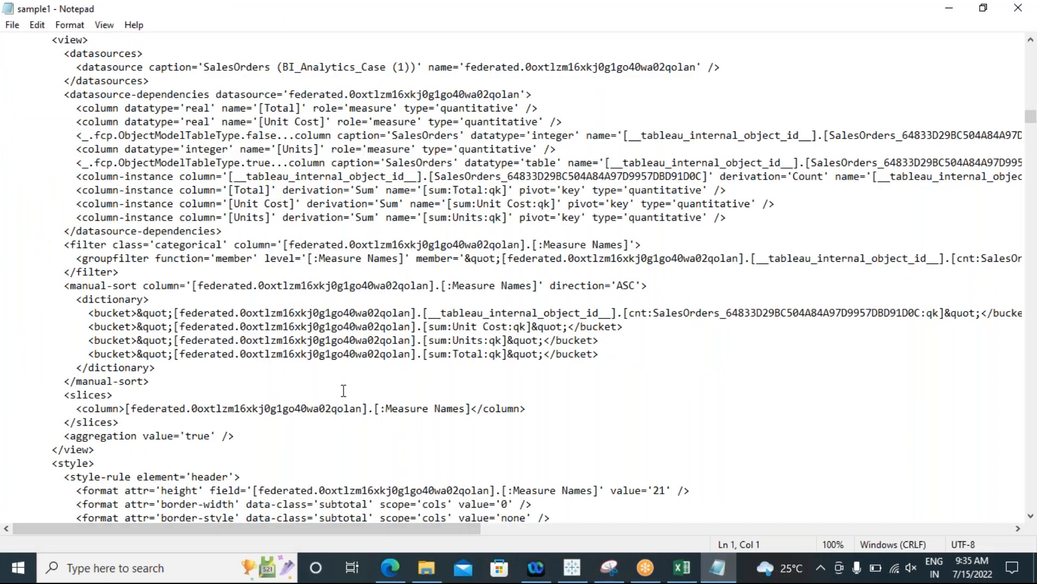
scroll(342, 368, down, 10)
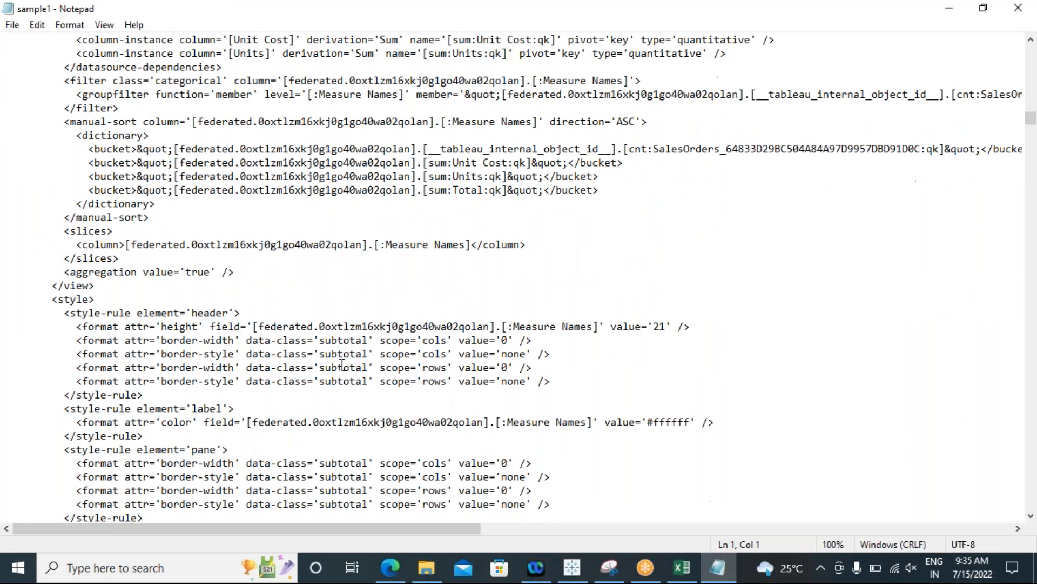
scroll(342, 363, down, 2)
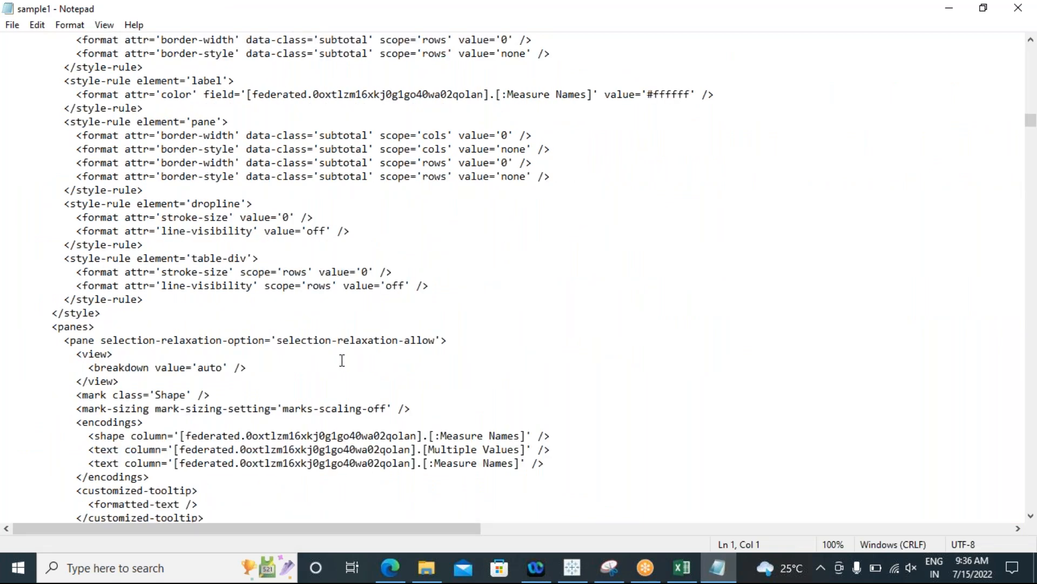
scroll(468, 341, down, 5)
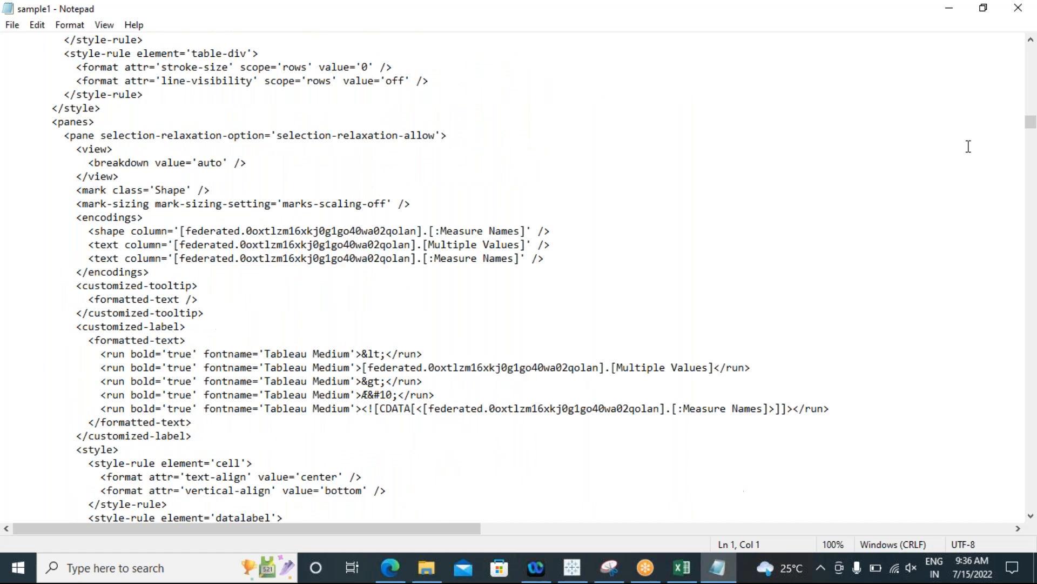
click(949, 9)
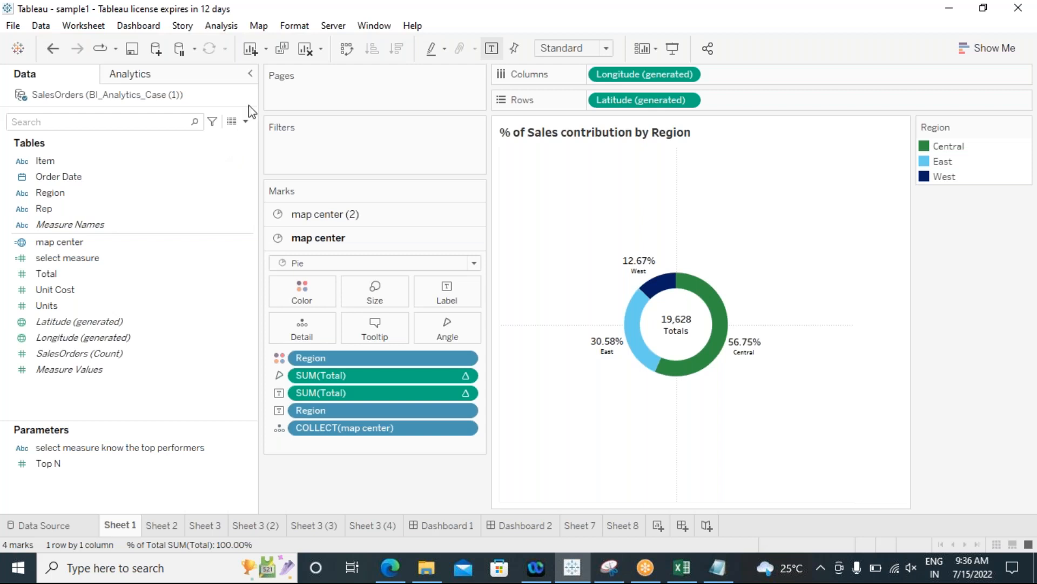
Try setting the maximum levels of column labels to 50 in the advanced table layout options, closing them without applying.
click(221, 25)
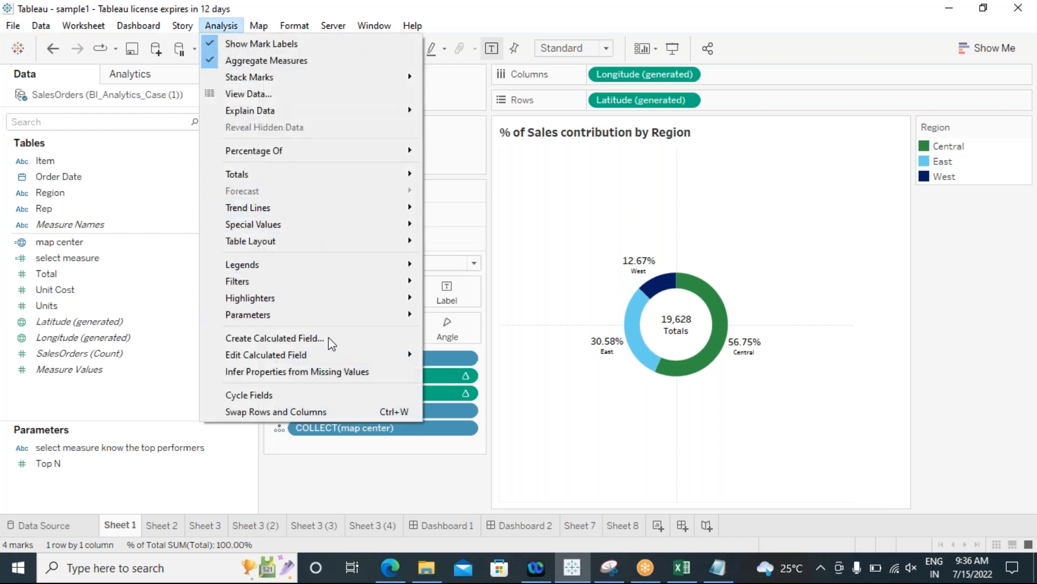
mouse_move(304, 248)
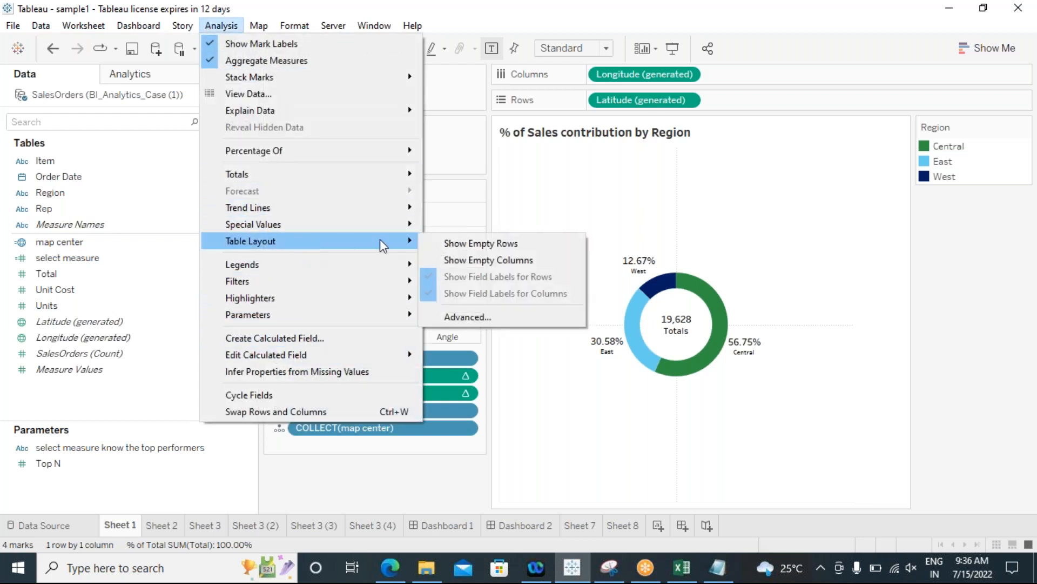
click(479, 319)
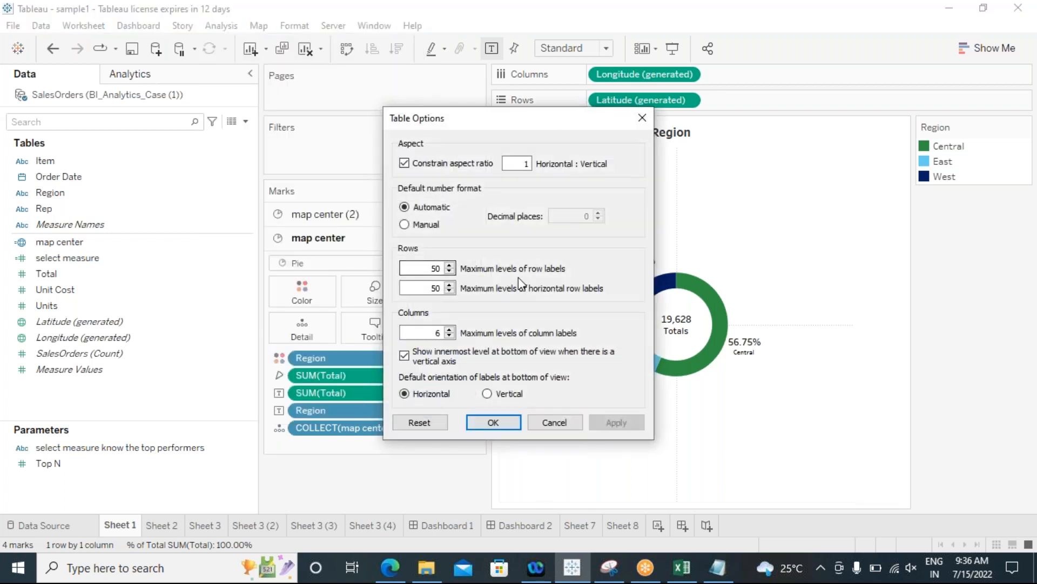
double_click(434, 288)
click(437, 268)
double_click(436, 268)
click(449, 329)
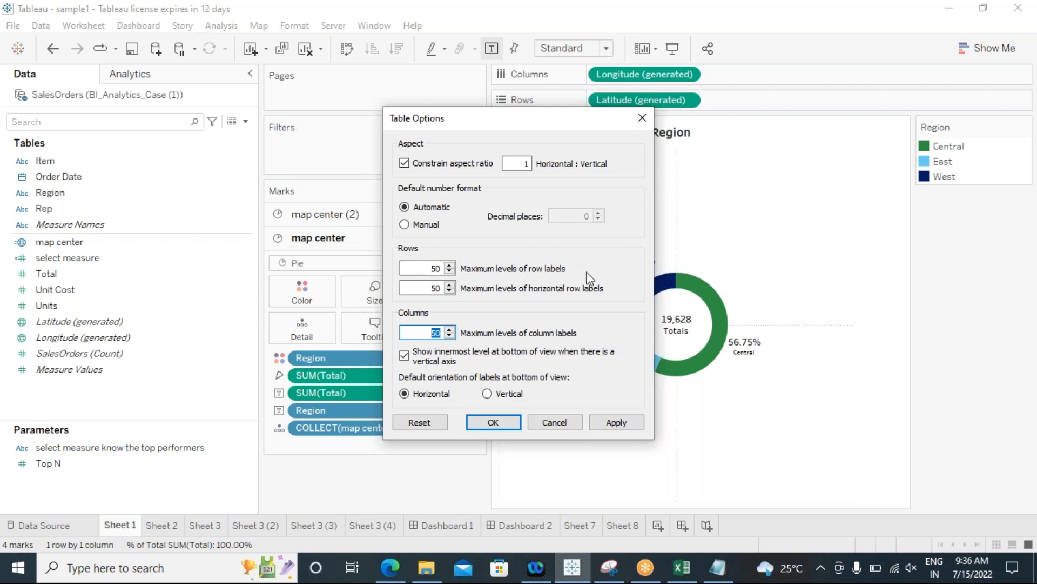
click(642, 117)
Switch to Notepad and search the sample1 XML upward for "maximum level of row labels".
click(718, 568)
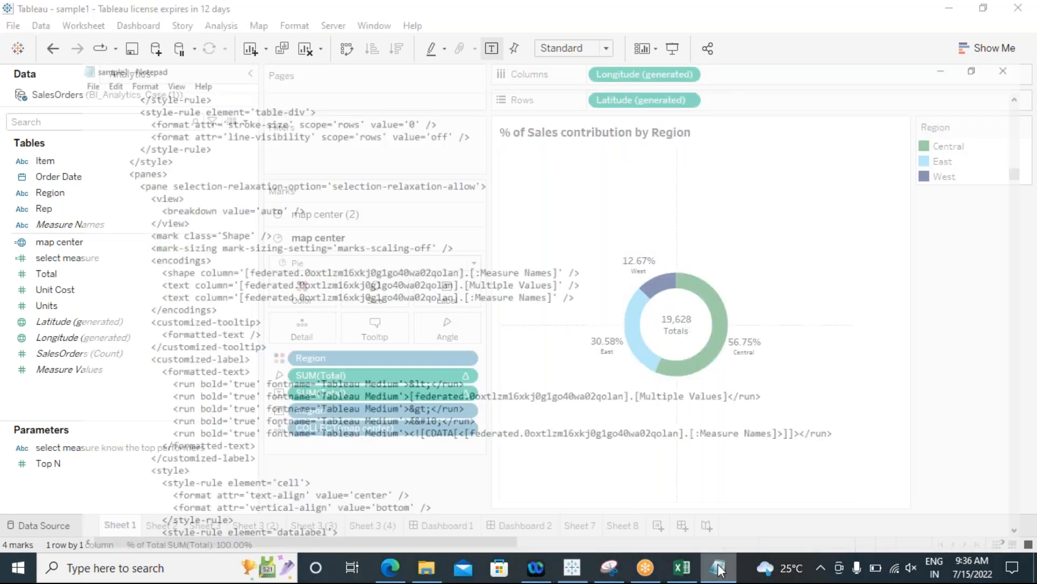
click(199, 162)
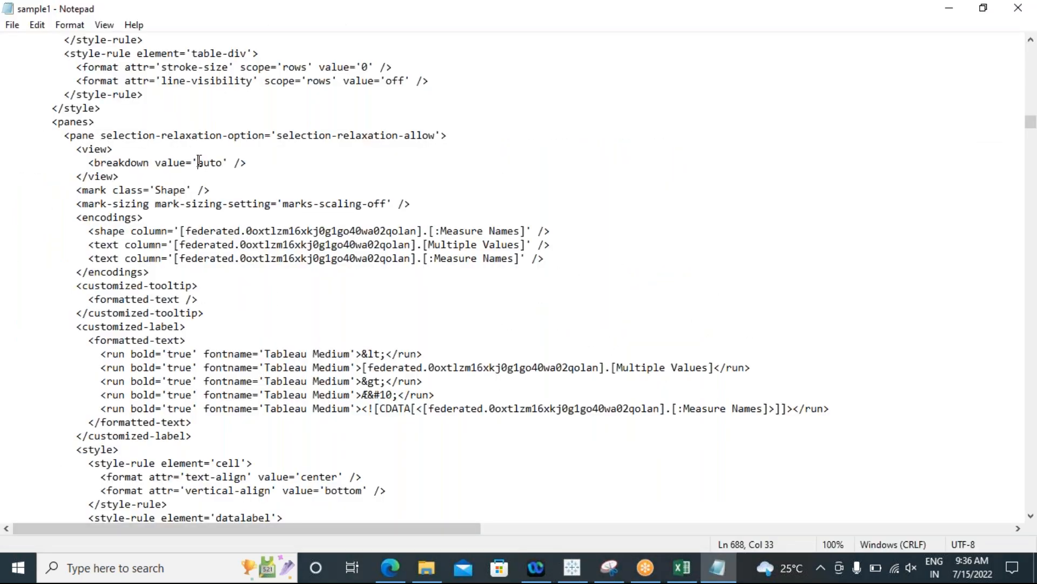
key(ctrl+f)
key(BackSpace)
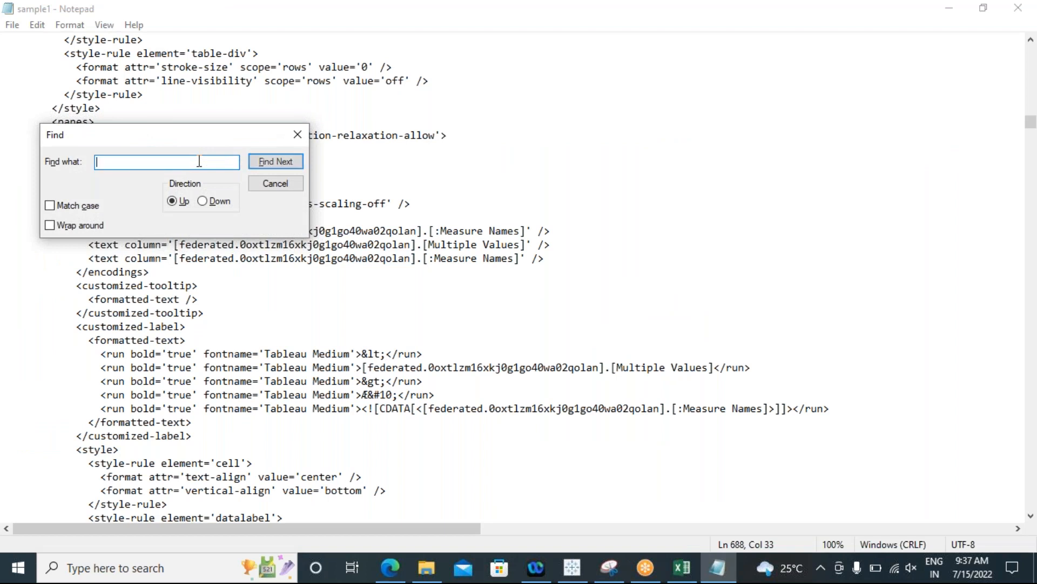
text(maximum level of row labels)
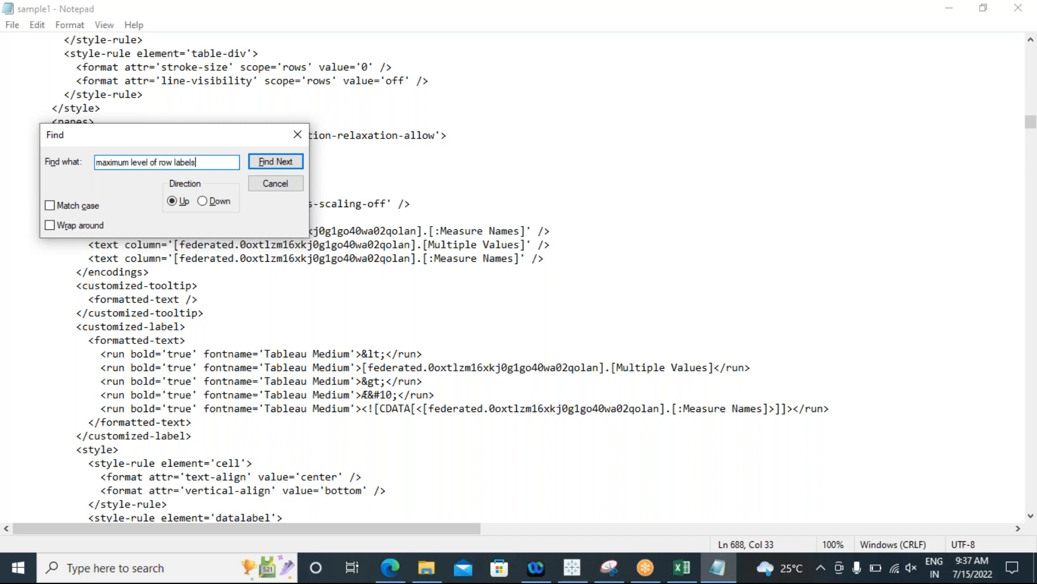
key(Return)
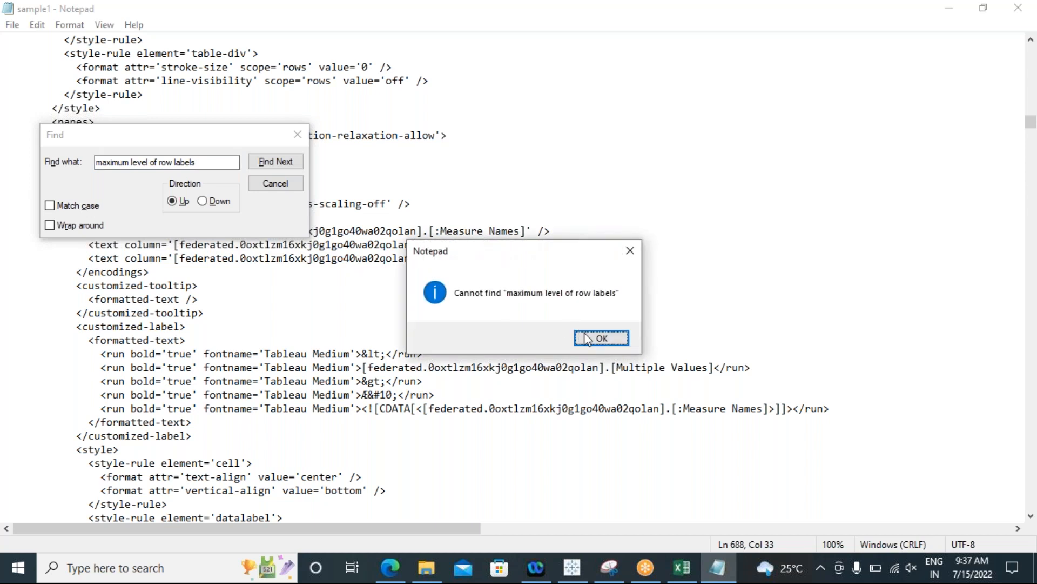
click(588, 338)
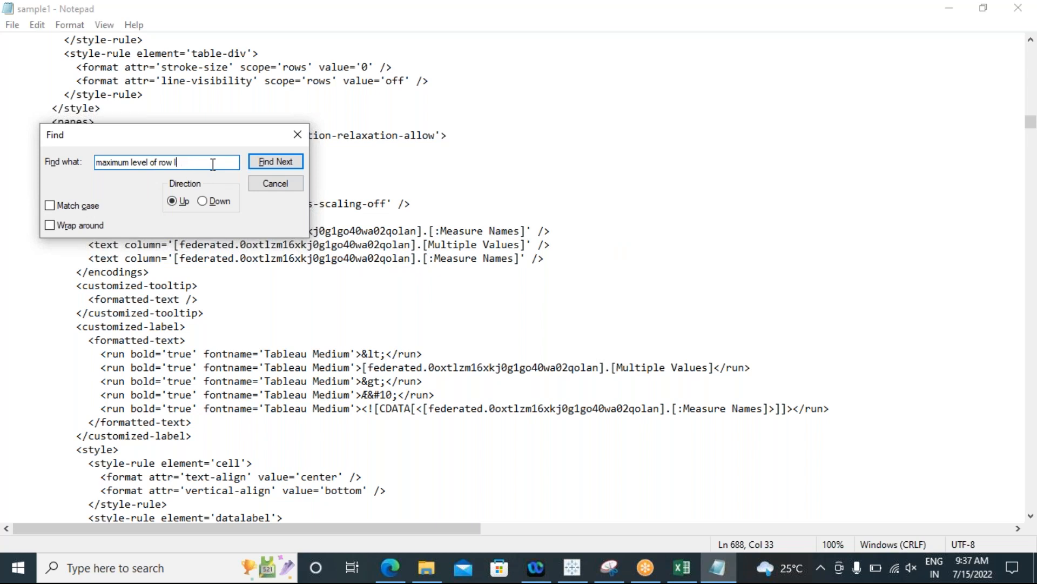
Shorten the search text to "maximum level of row" and search downward through the XML.
click(203, 202)
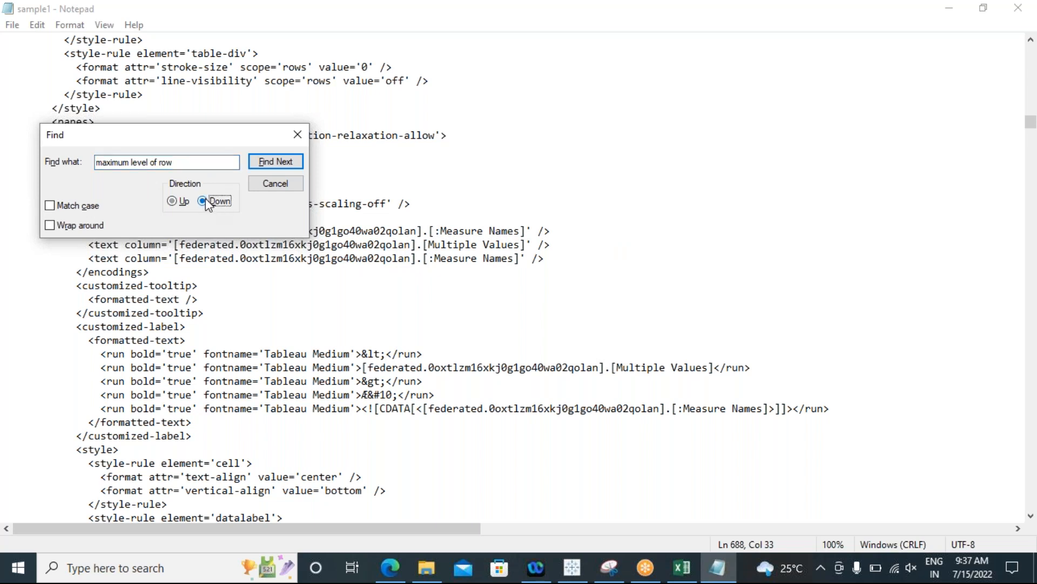
click(267, 163)
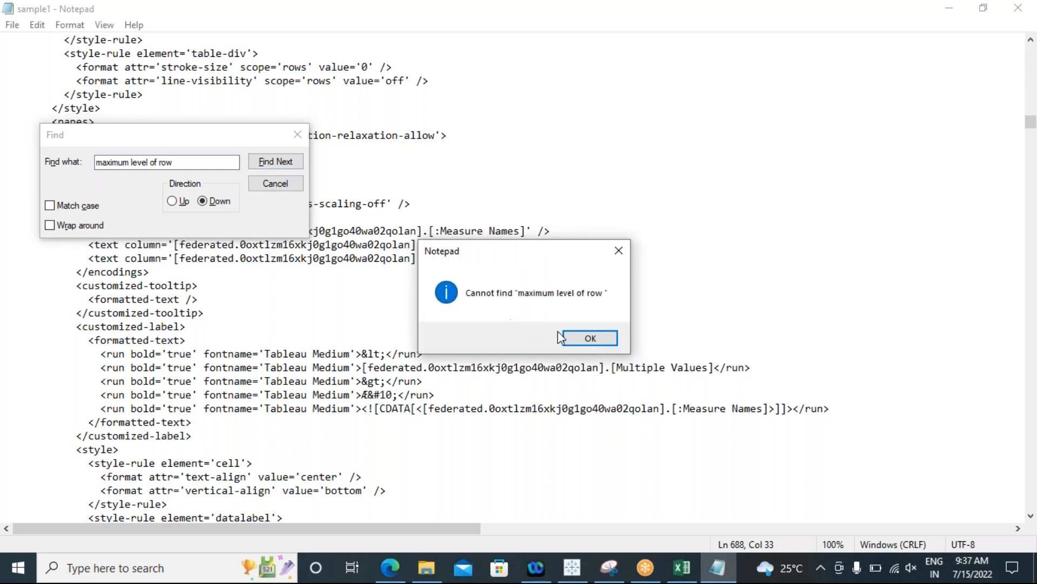
click(573, 338)
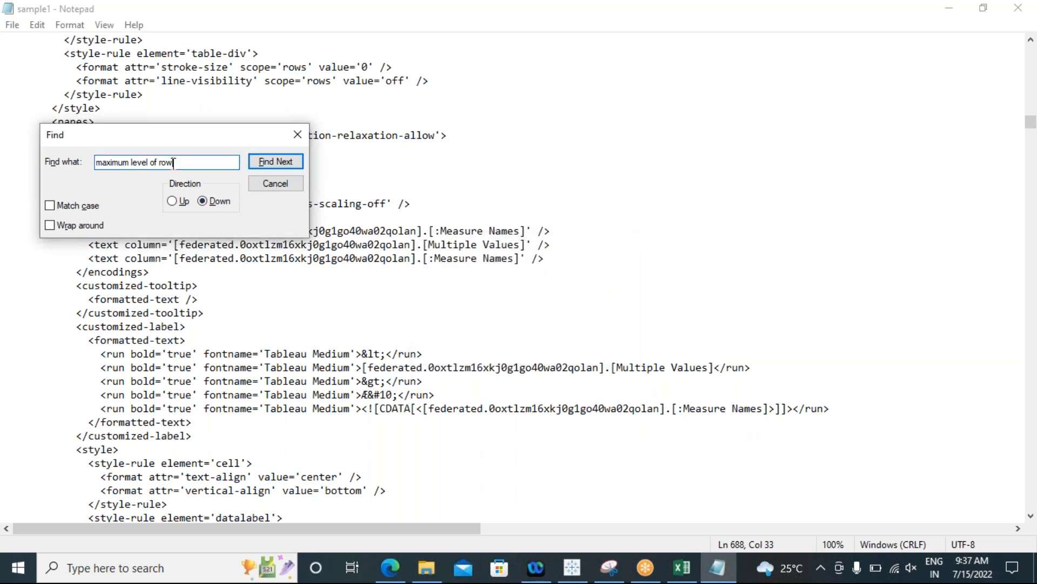
Shorten the search text to "maximum", enable case matching and search downward through the XML.
key(BackSpace)
key(BackSpace)
key(BackSpace)
key(BackSpace)
key(BackSpace)
key(BackSpace)
key(BackSpace)
key(BackSpace)
key(BackSpace)
key(BackSpace)
key(BackSpace)
key(BackSpace)
click(56, 207)
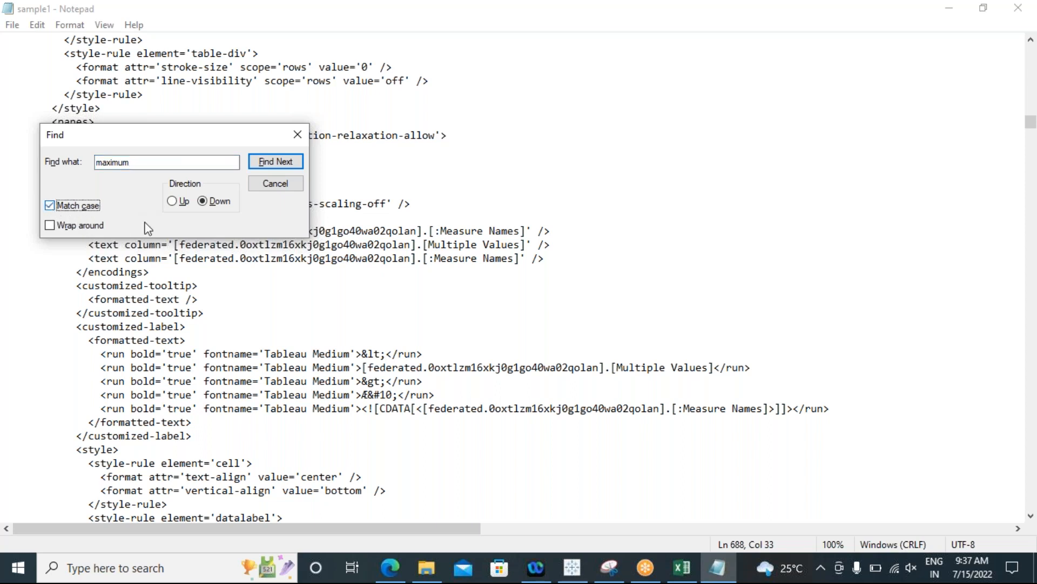
click(290, 162)
click(568, 337)
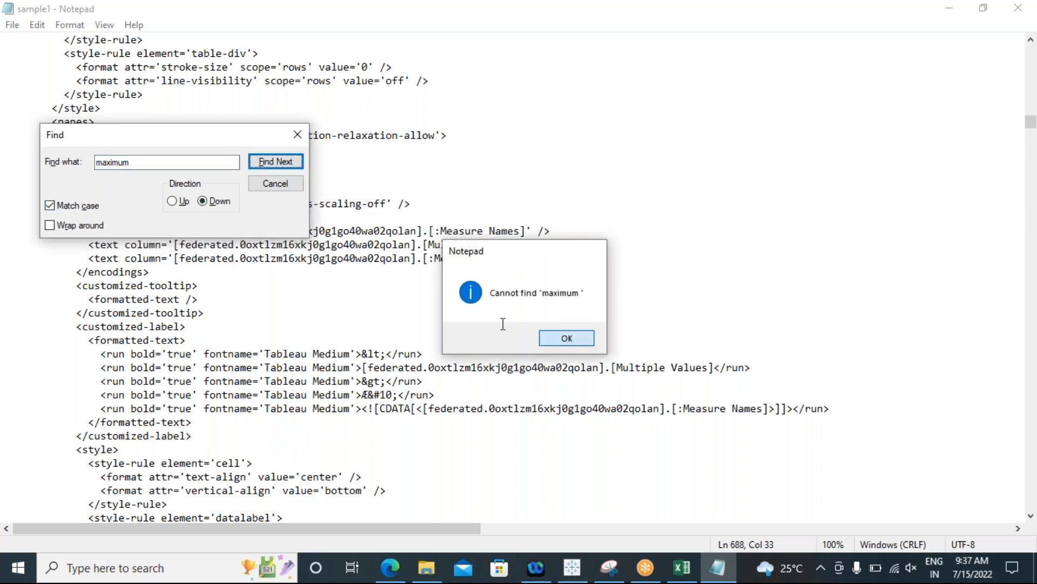
Search upward for "maximum" with case matching, close the search and continue reading the XML down to Sheet 3 (2).
click(172, 201)
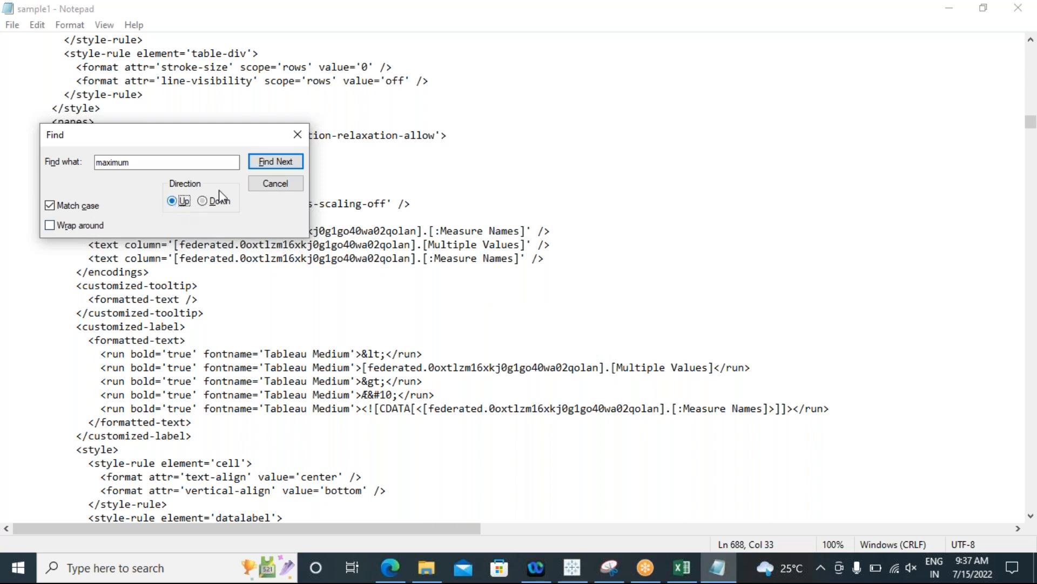
click(261, 163)
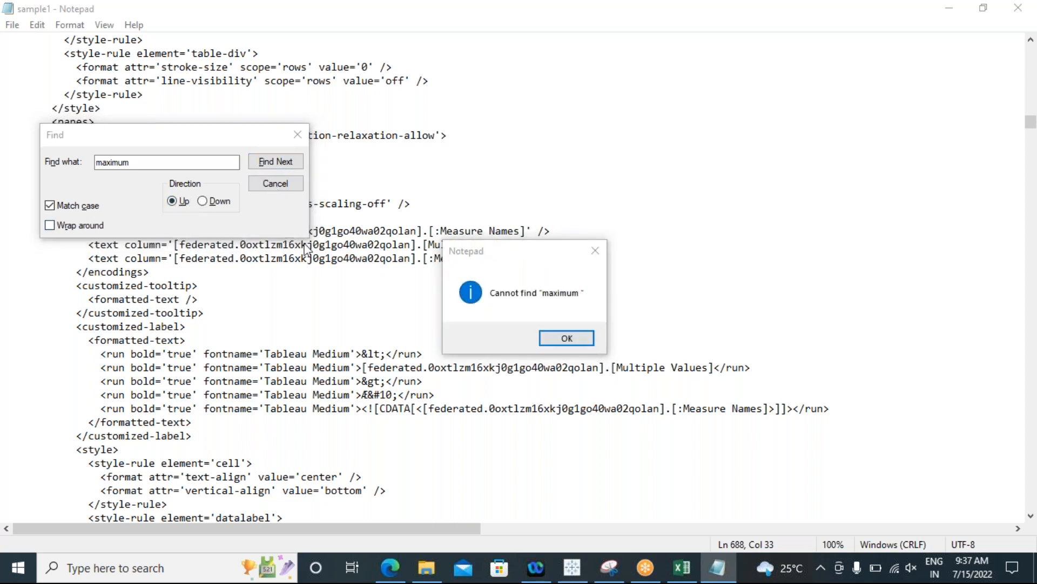
click(562, 339)
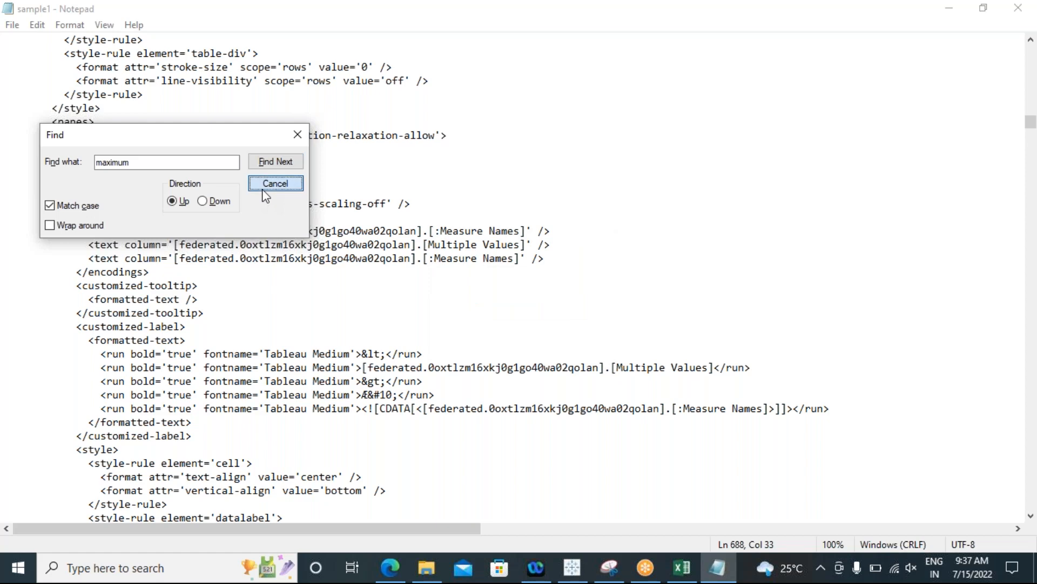
click(275, 184)
scroll(206, 211, down, 20)
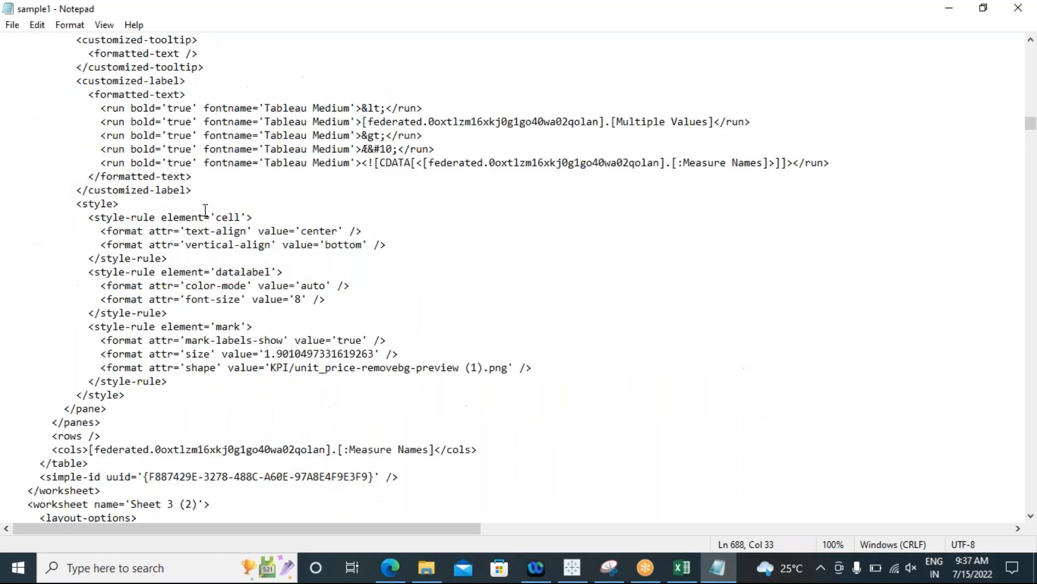
Examine the worksheet definitions in the sample1 XML from Sheet 3 (2) down to Sheet 8, including their datasources, filters and style rules.
scroll(206, 208, down, 16)
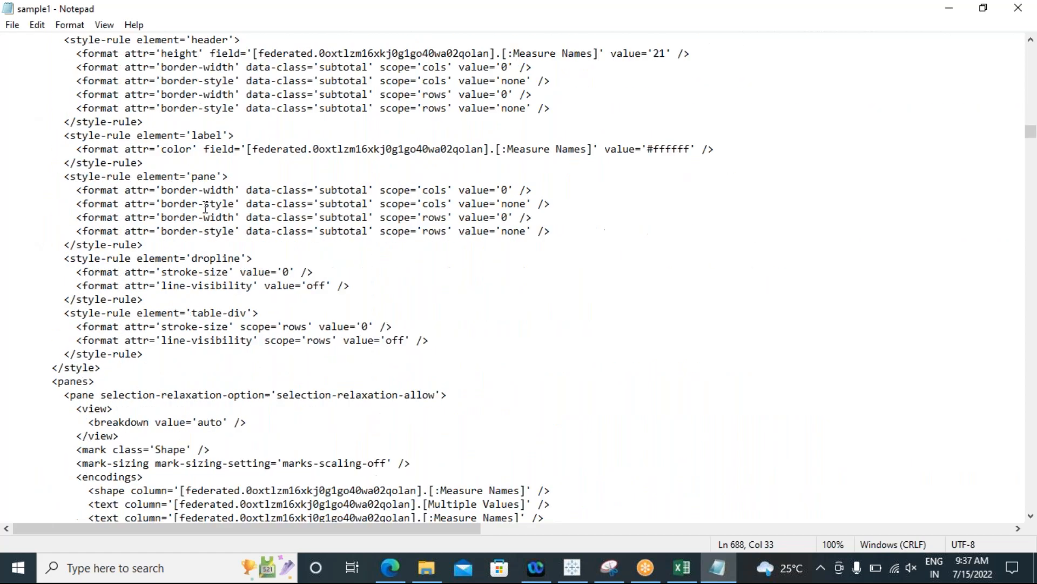
scroll(205, 197, down, 20)
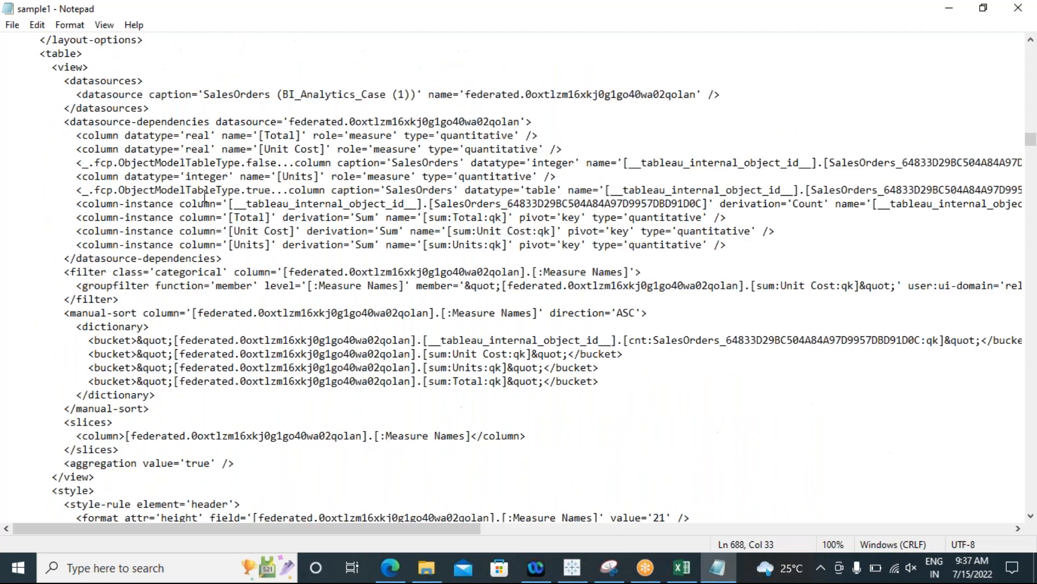
scroll(205, 191, down, 19)
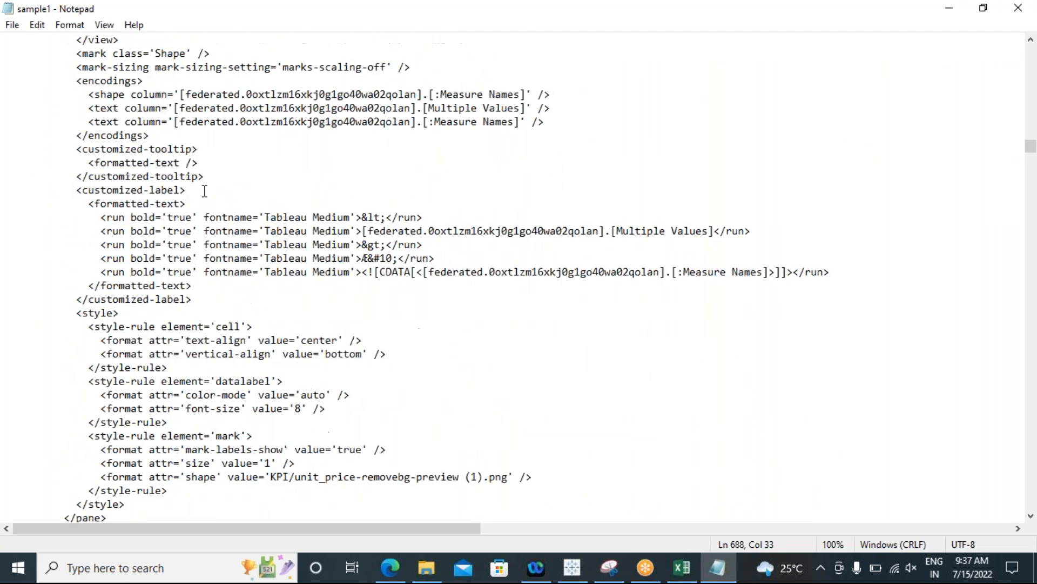
scroll(205, 189, down, 20)
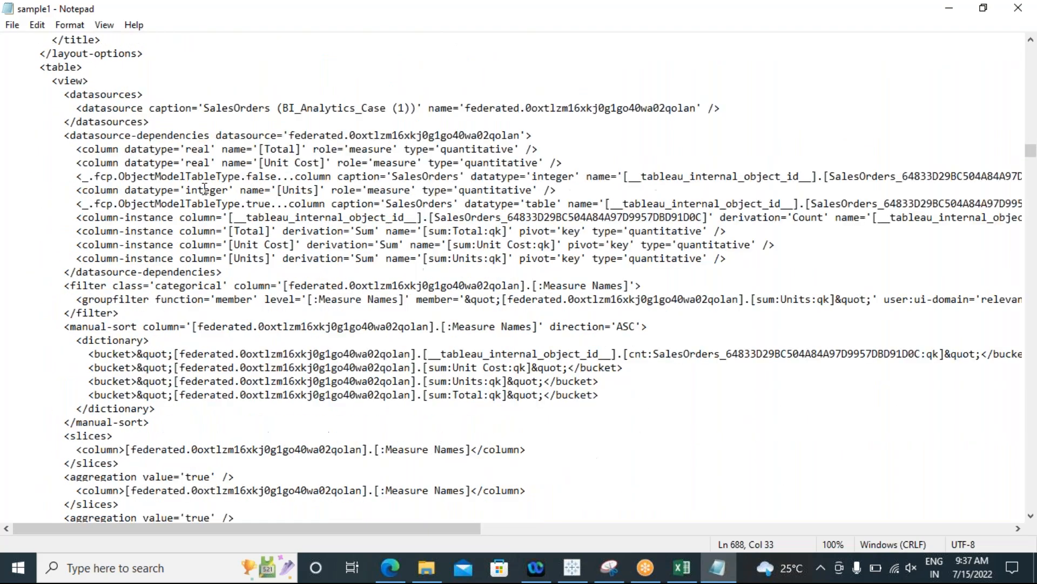
scroll(205, 173, down, 5)
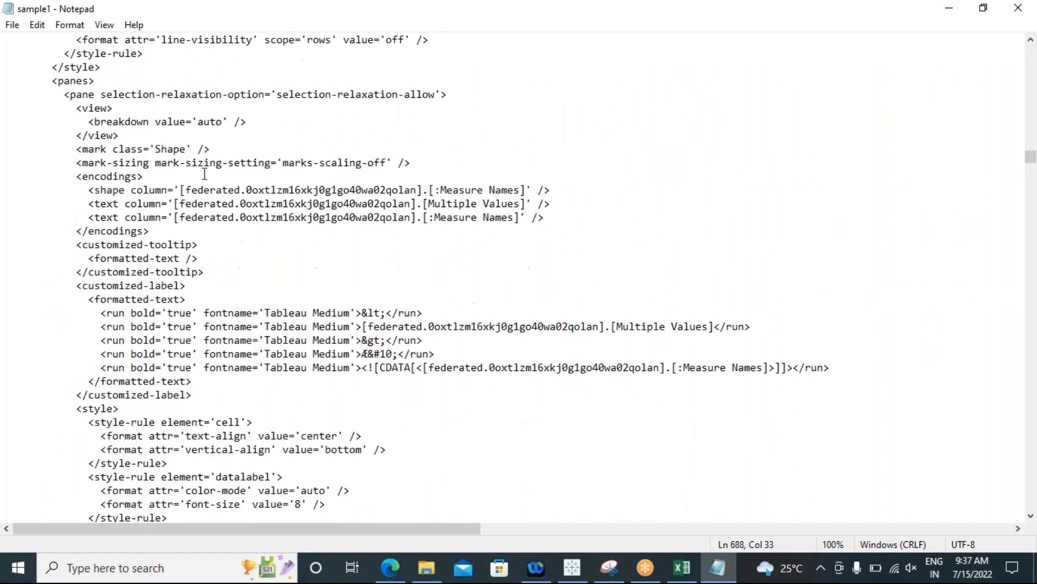
scroll(205, 171, down, 20)
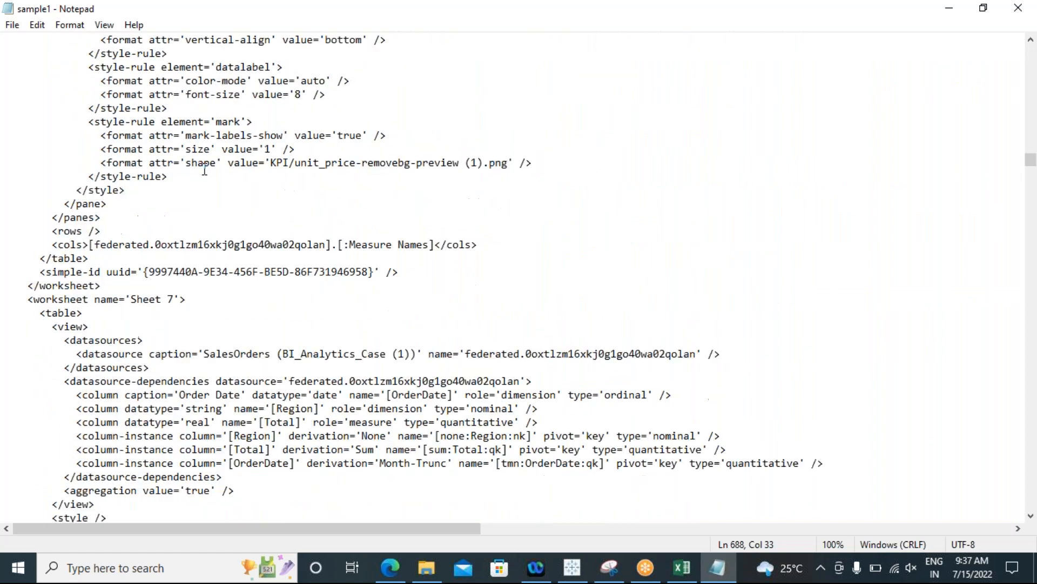
scroll(205, 171, down, 6)
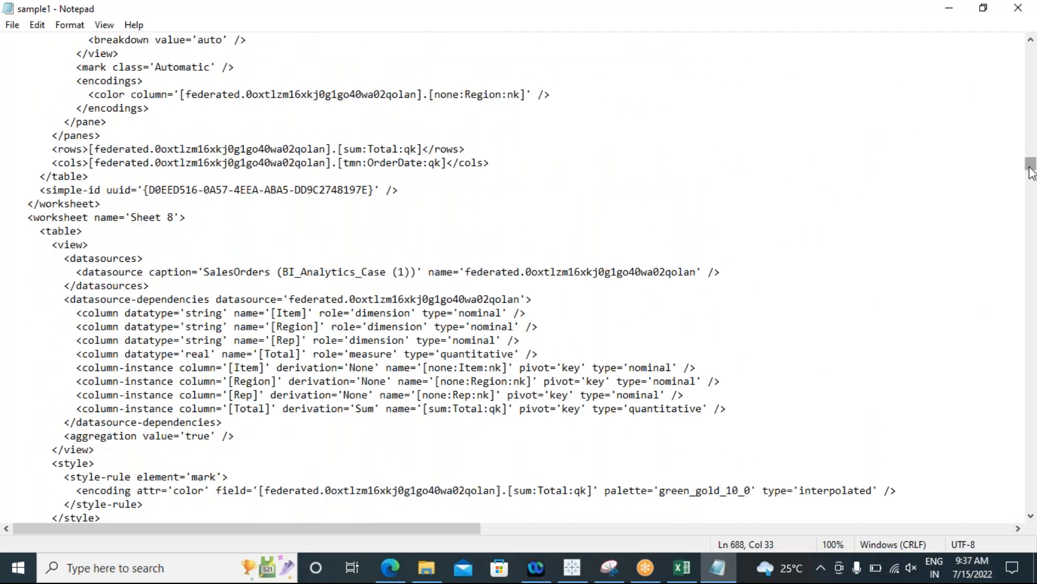
Jump further down the XML to the windows section and examine the card layouts of the worksheet windows from Sheet 3 (4) back to Sheet 1.
click(1032, 225)
mouse_move(1032, 222)
mouse_down()
mouse_move(1035, 532)
mouse_move(1018, 260)
mouse_move(1027, 226)
mouse_up()
scroll(230, 385, up, 11)
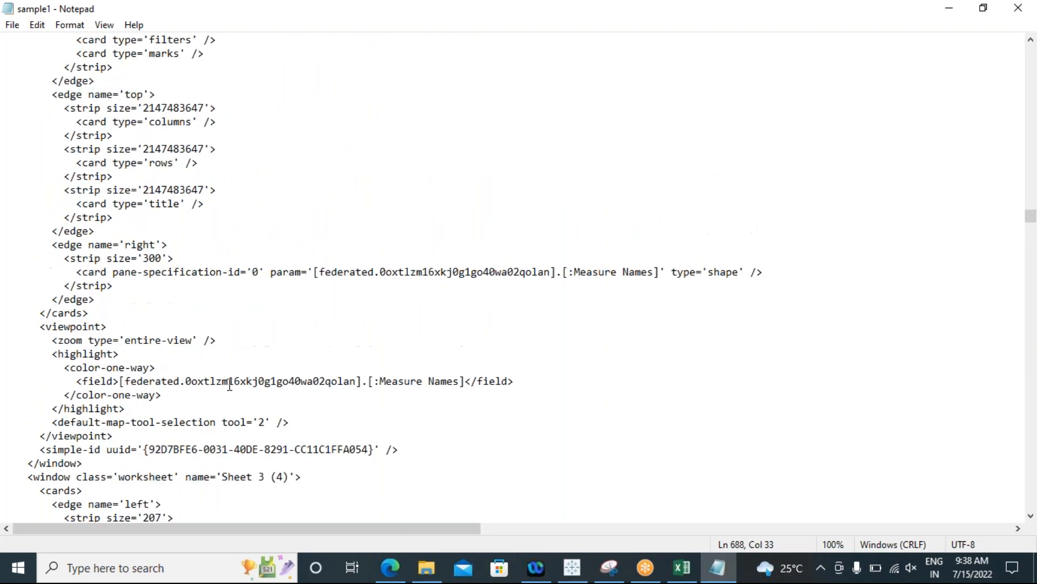
scroll(230, 384, up, 13)
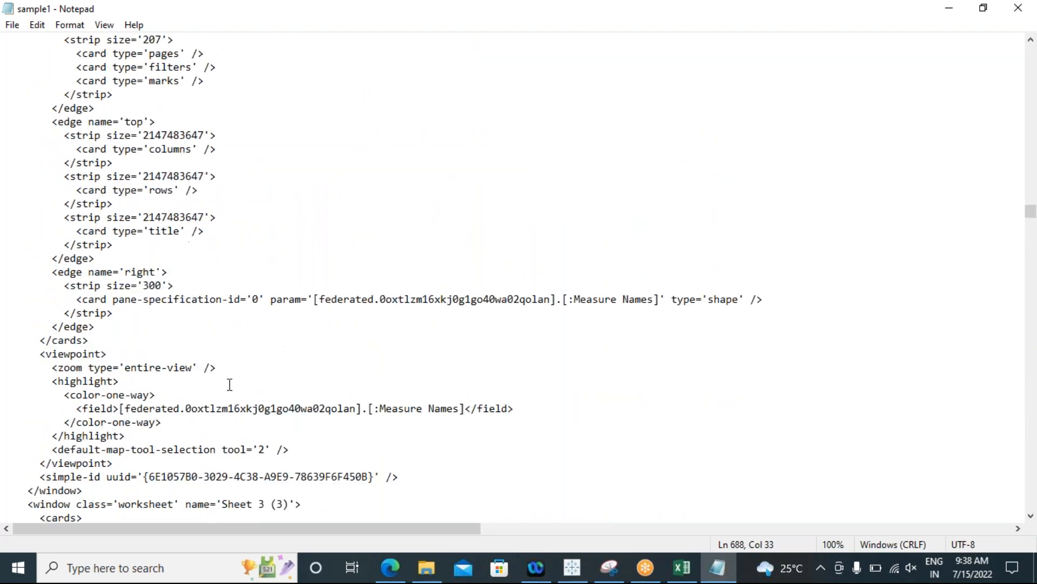
scroll(230, 384, up, 6)
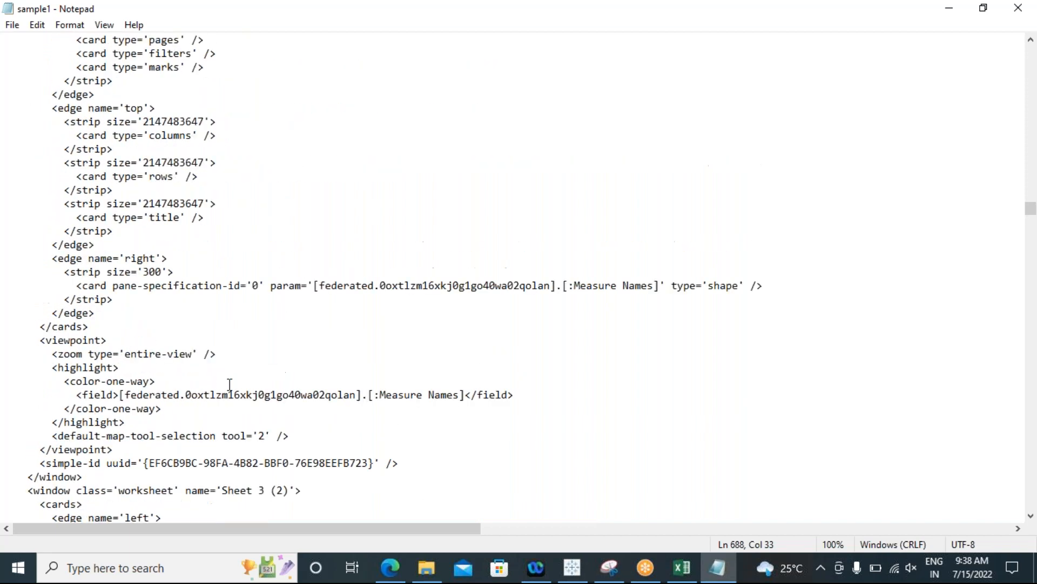
scroll(230, 384, up, 4)
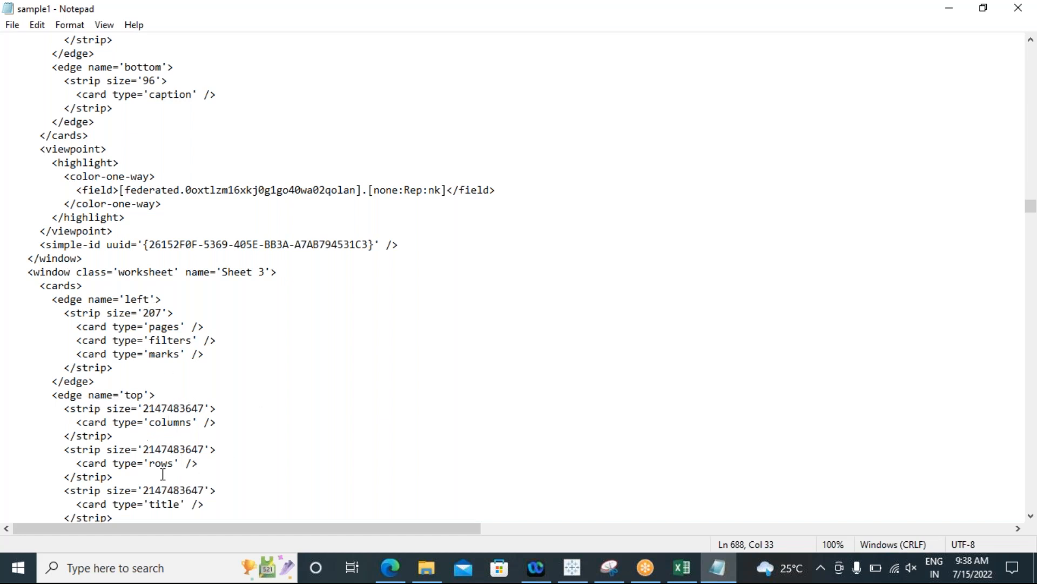
scroll(251, 469, down, 2)
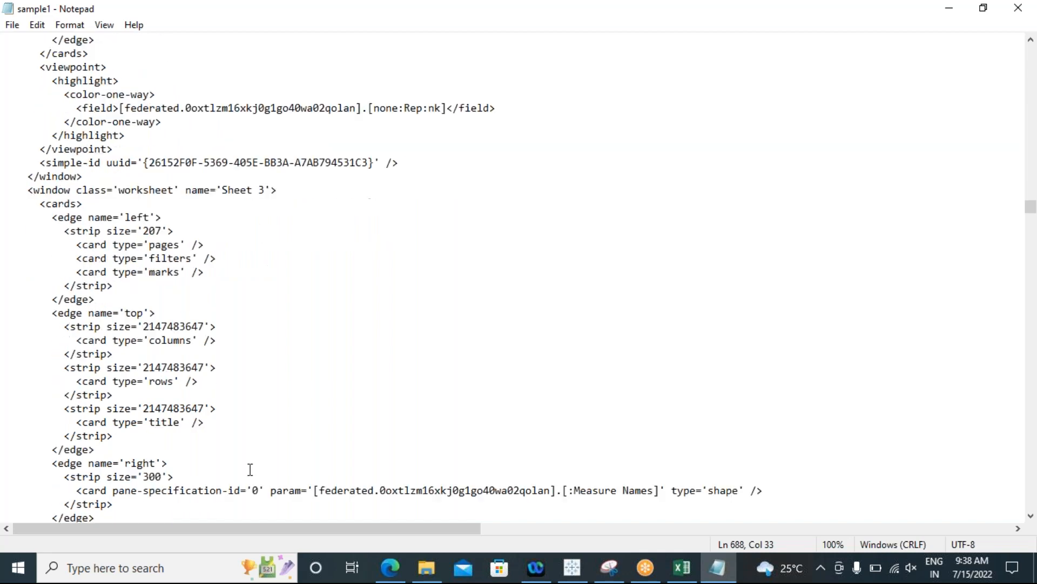
scroll(246, 453, up, 6)
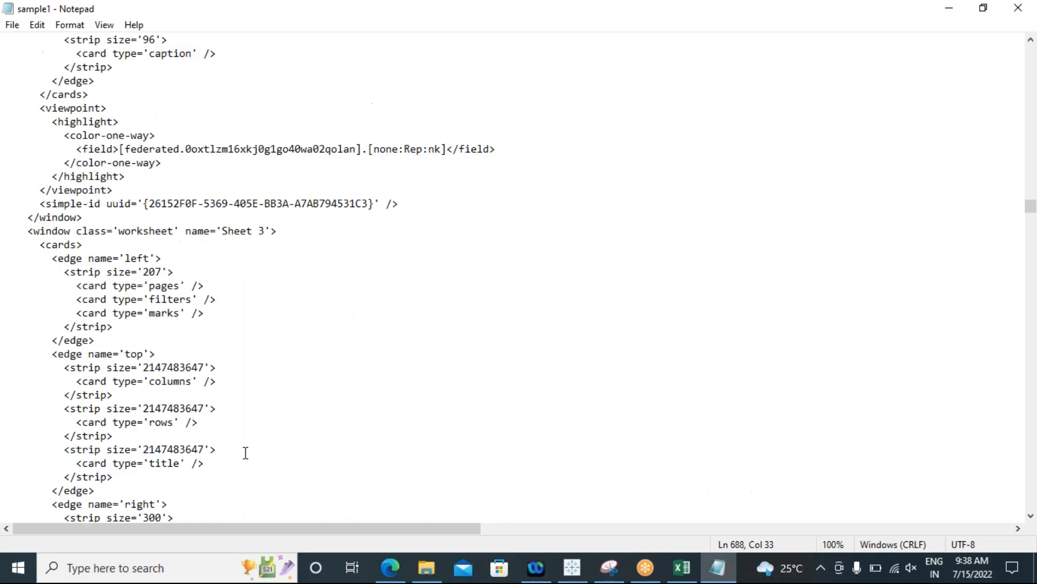
scroll(246, 453, up, 4)
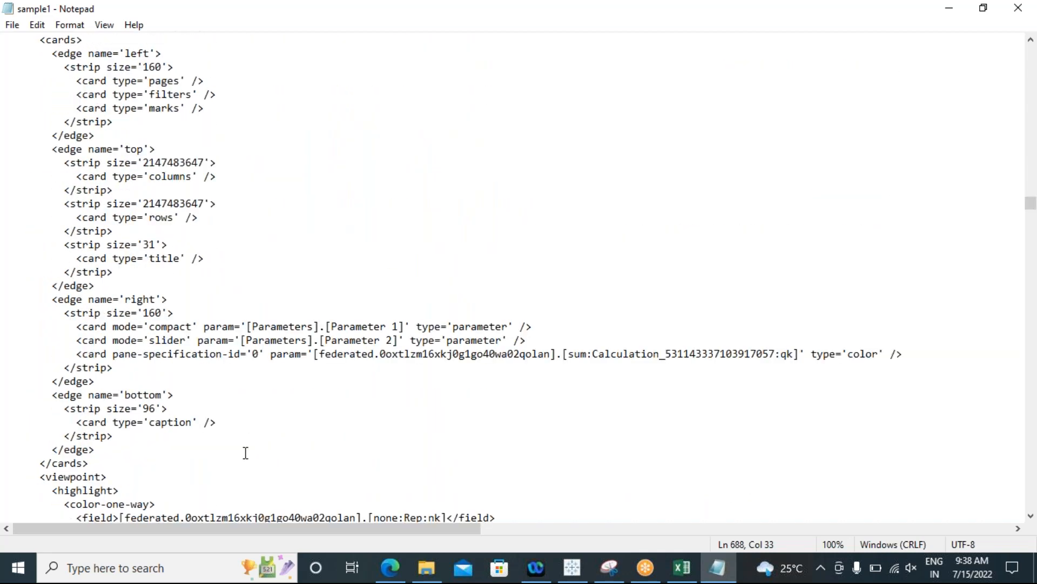
scroll(246, 452, up, 5)
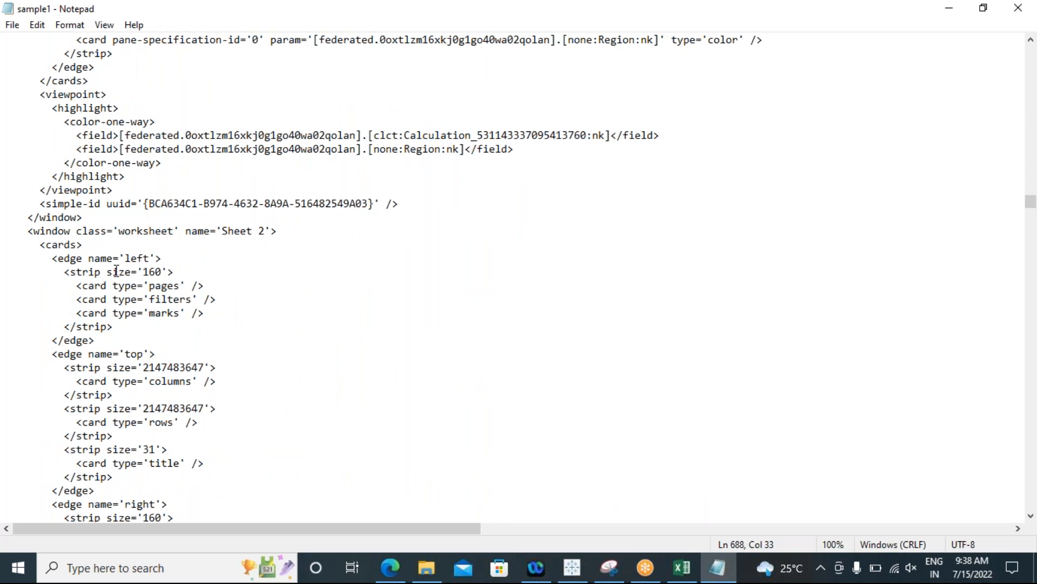
scroll(273, 388, up, 6)
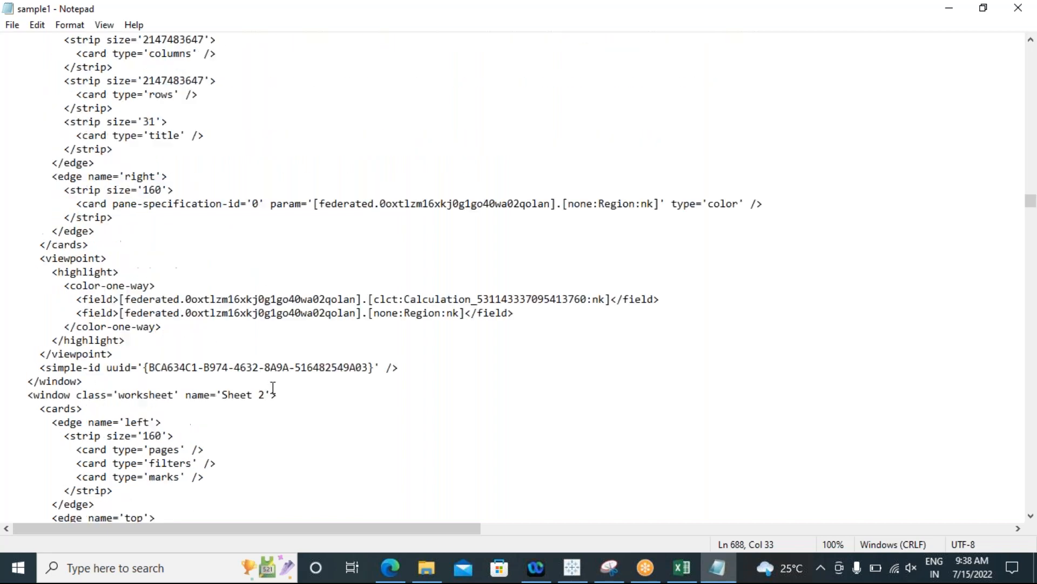
Examine the dashboards section backward from Dashboard 2 to the start of Dashboard 1, including zones, phone device layouts and parameters.
scroll(273, 388, up, 12)
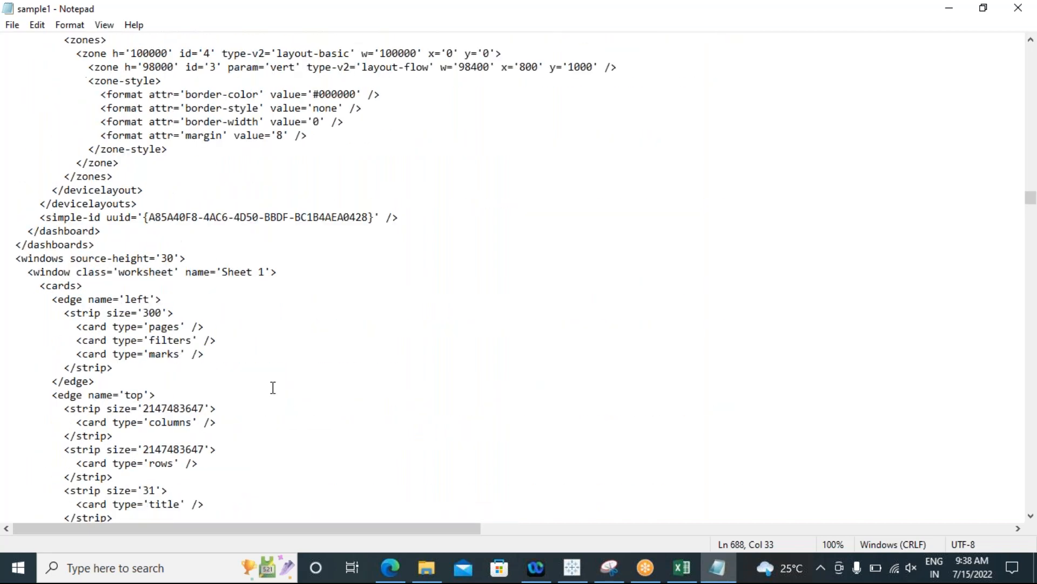
scroll(272, 388, up, 4)
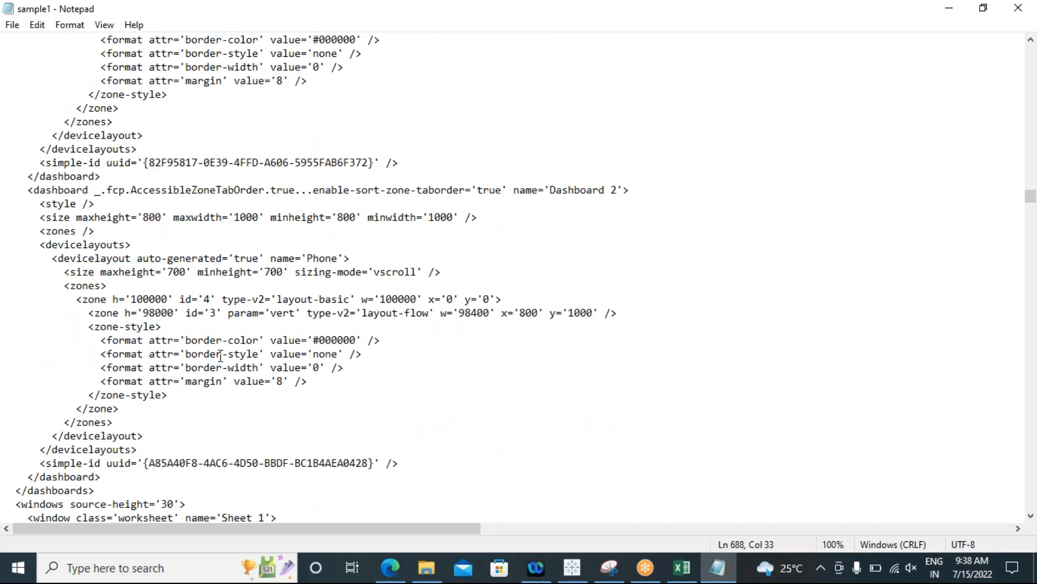
scroll(220, 356, up, 6)
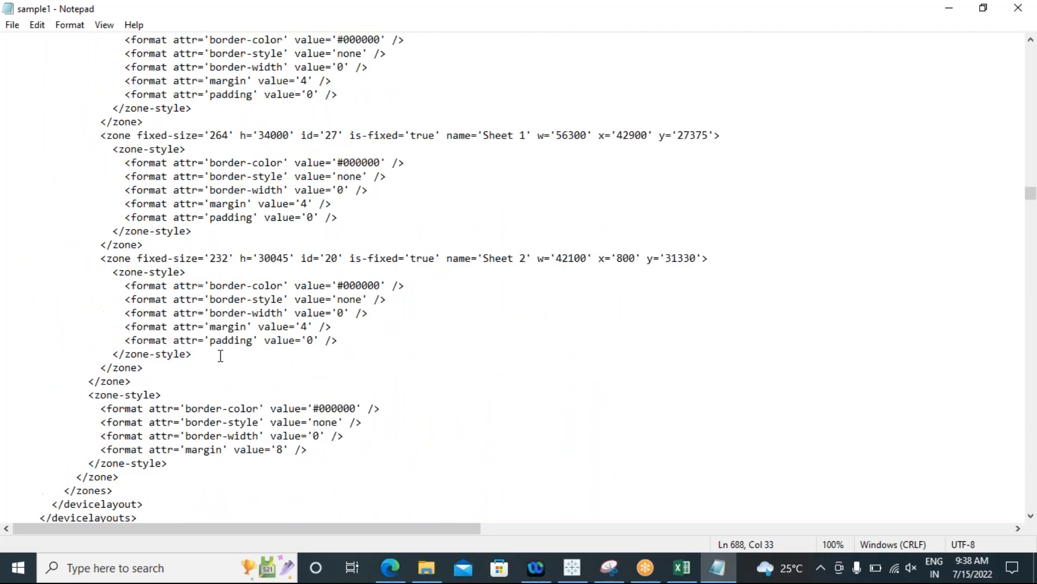
scroll(221, 356, up, 9)
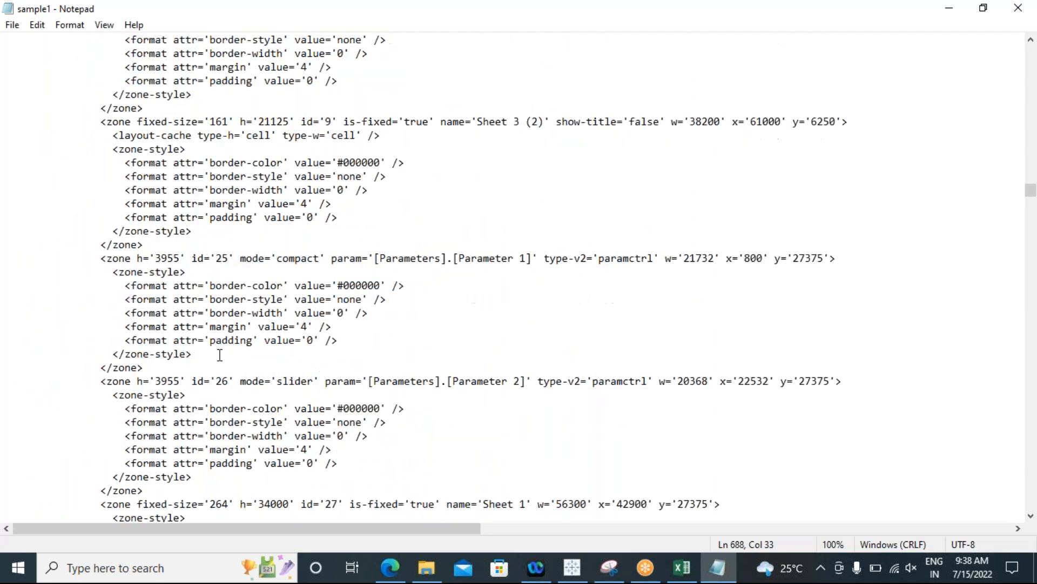
scroll(220, 355, up, 16)
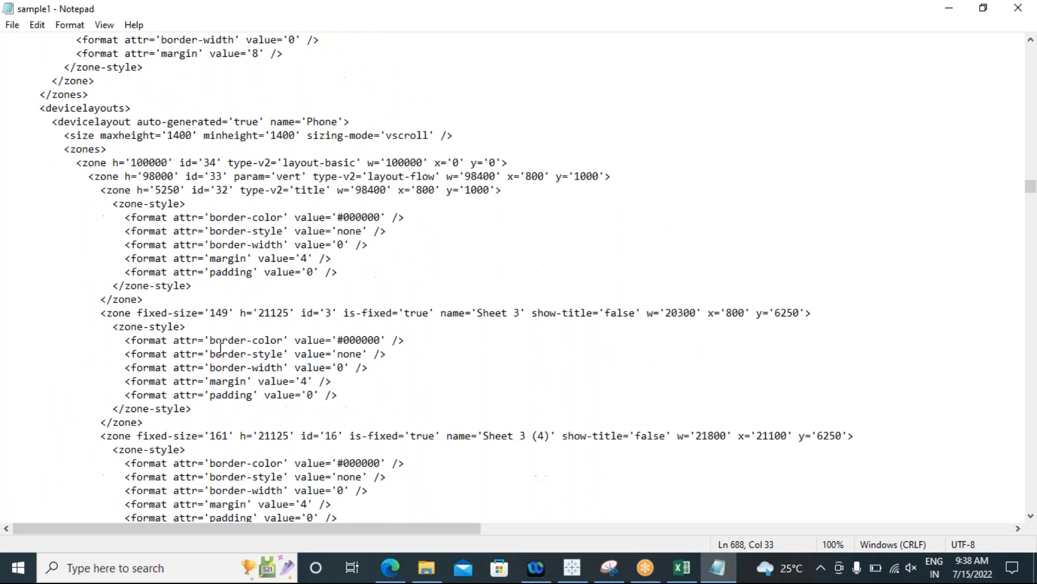
scroll(221, 348, up, 3)
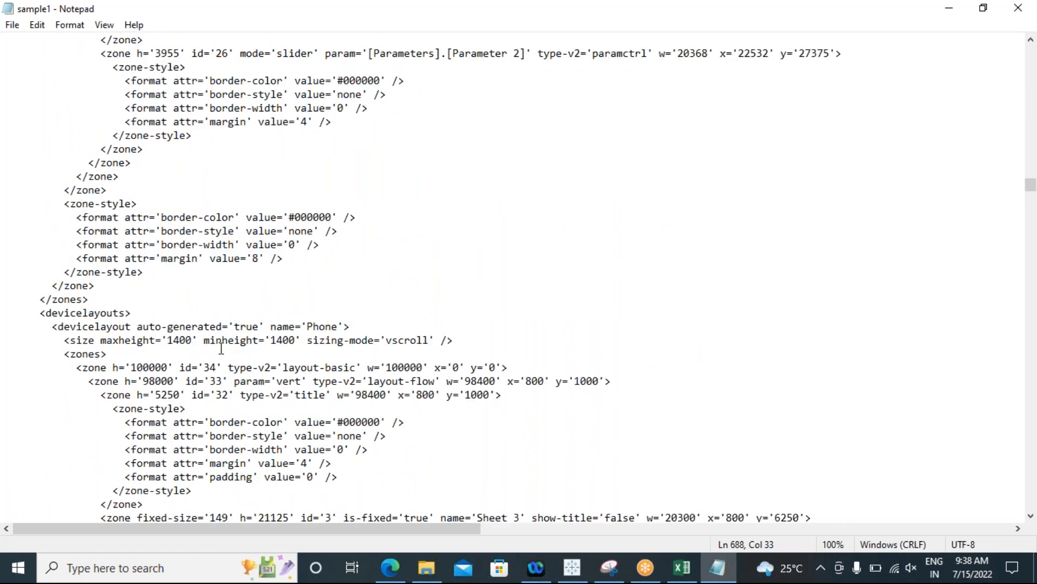
scroll(314, 325, up, 1)
scroll(314, 325, up, 13)
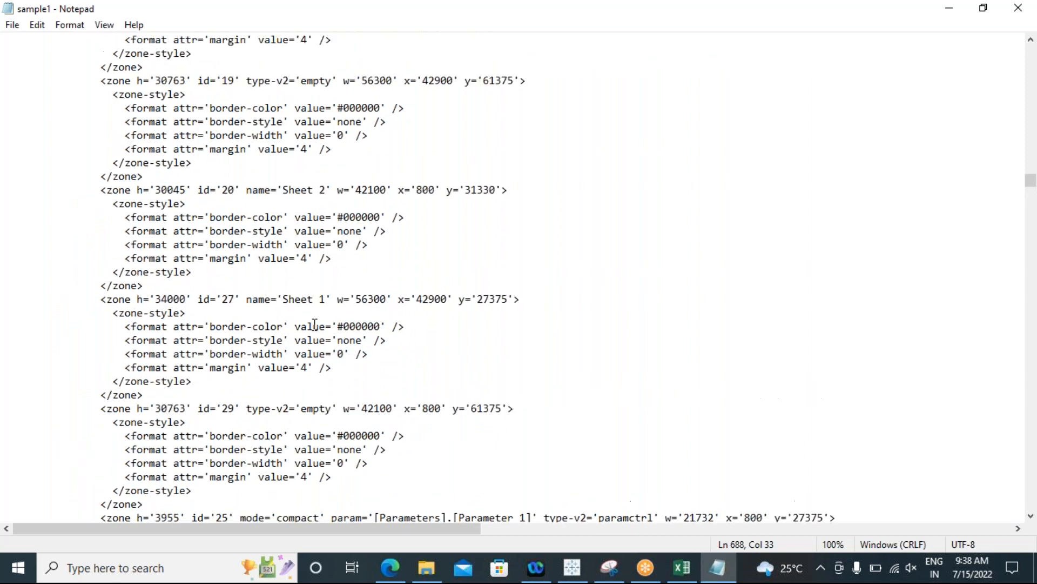
scroll(314, 325, up, 20)
scroll(315, 323, up, 2)
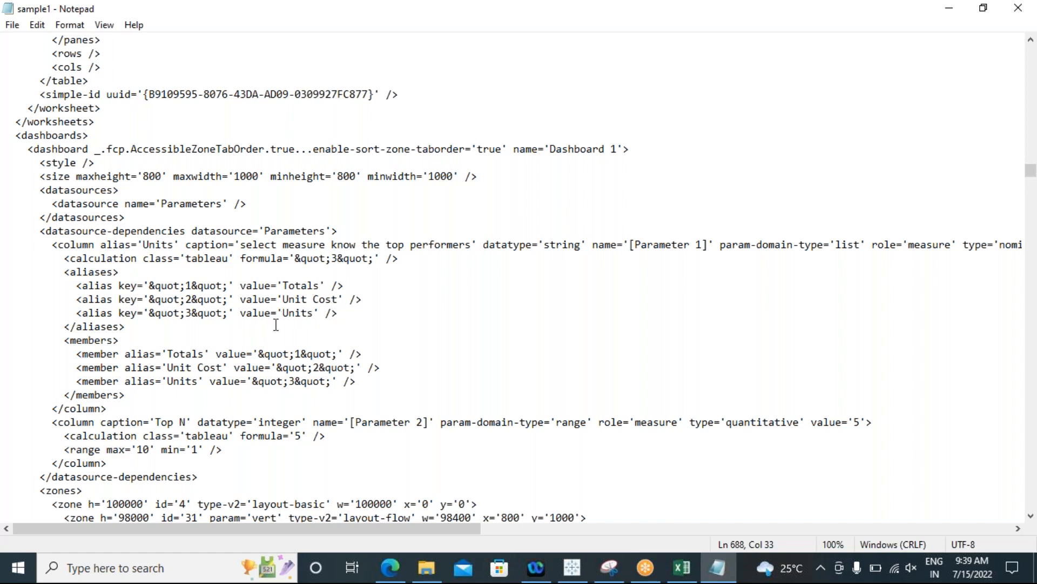
scroll(412, 371, up, 1)
scroll(412, 372, up, 8)
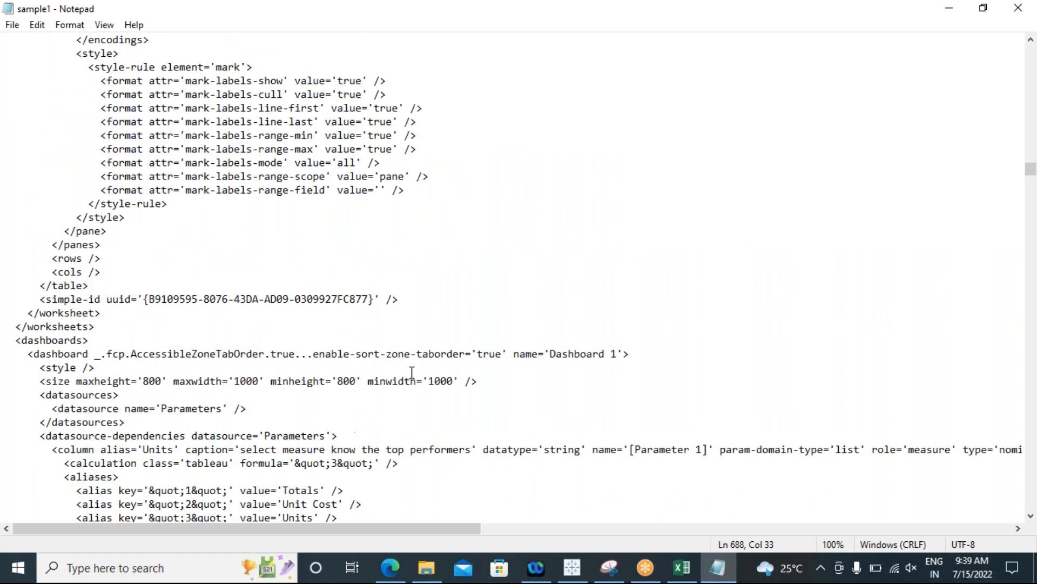
Review the worksheet definitions backward from Sheet 8 through Sheet 7 and Sheet 3 (4), checking their fields, encodings and style rules.
scroll(411, 366, up, 4)
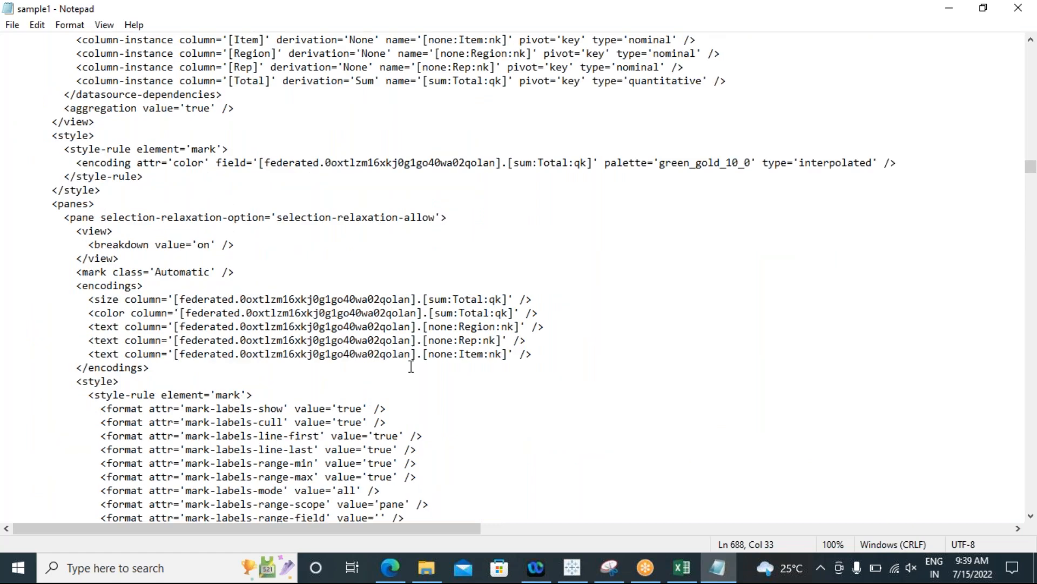
scroll(291, 339, up, 11)
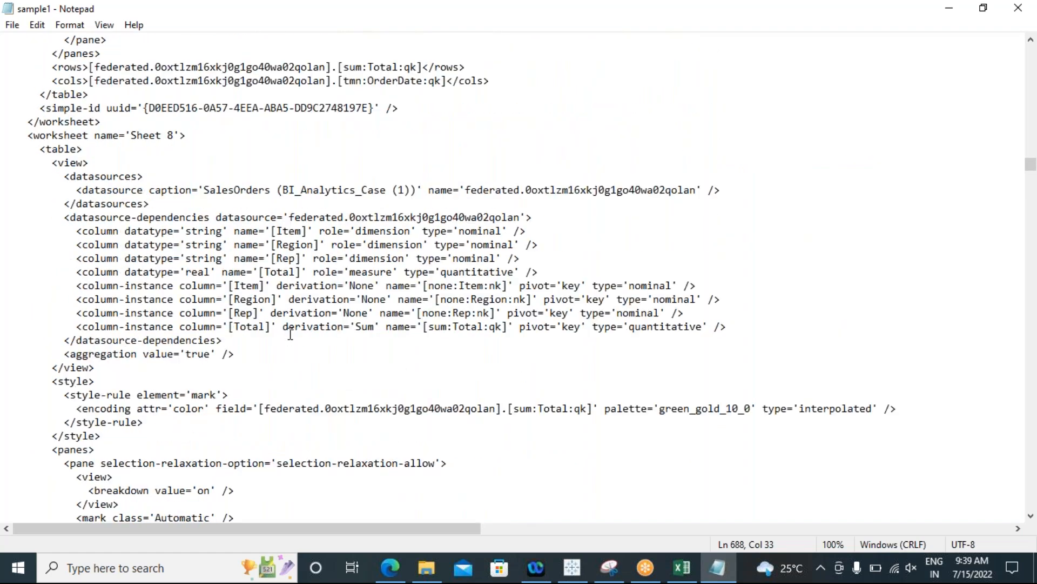
scroll(291, 334, up, 10)
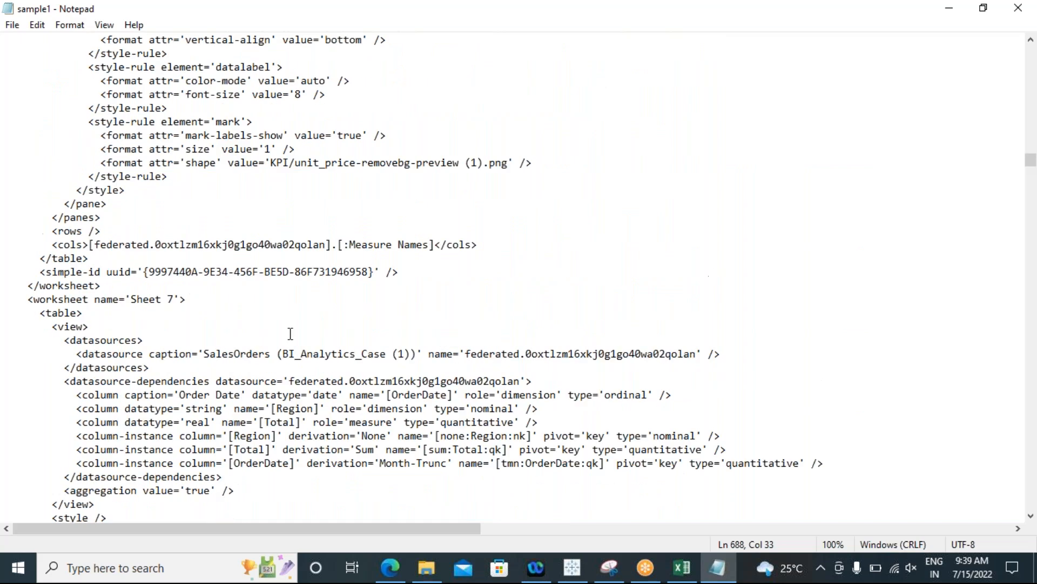
scroll(291, 334, up, 6)
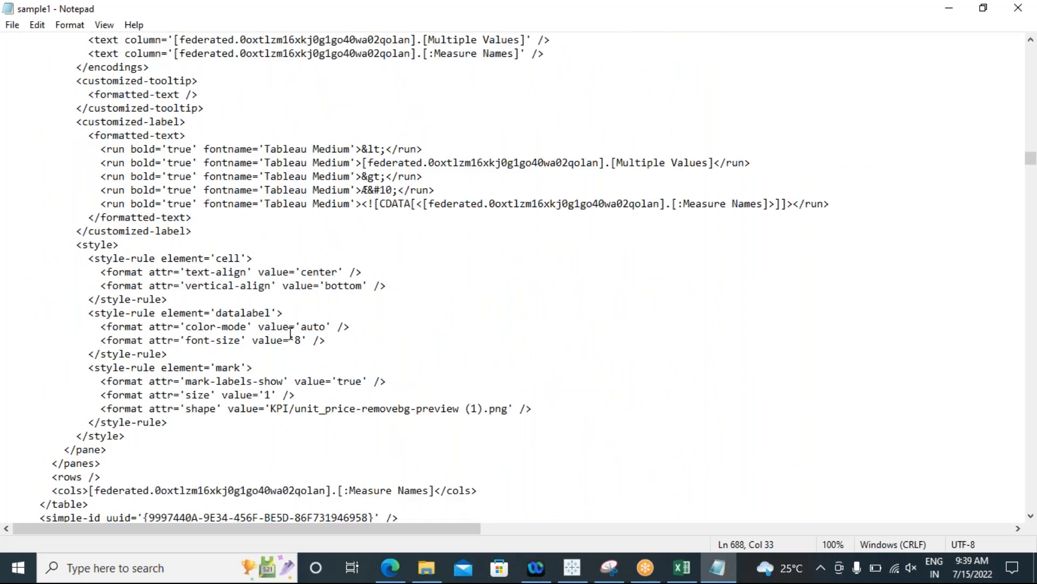
scroll(291, 333, up, 5)
scroll(290, 334, up, 1)
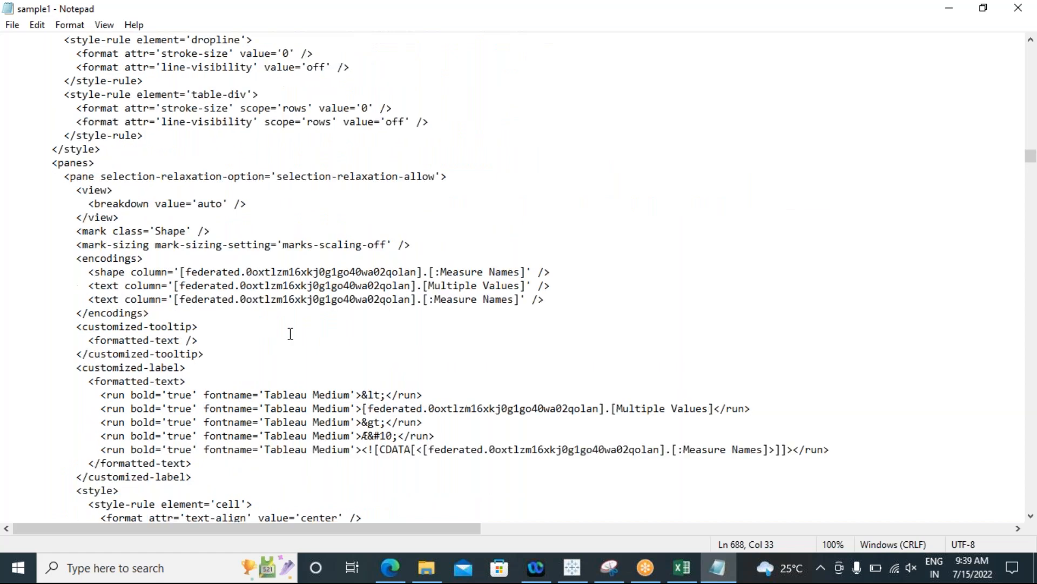
scroll(291, 334, up, 6)
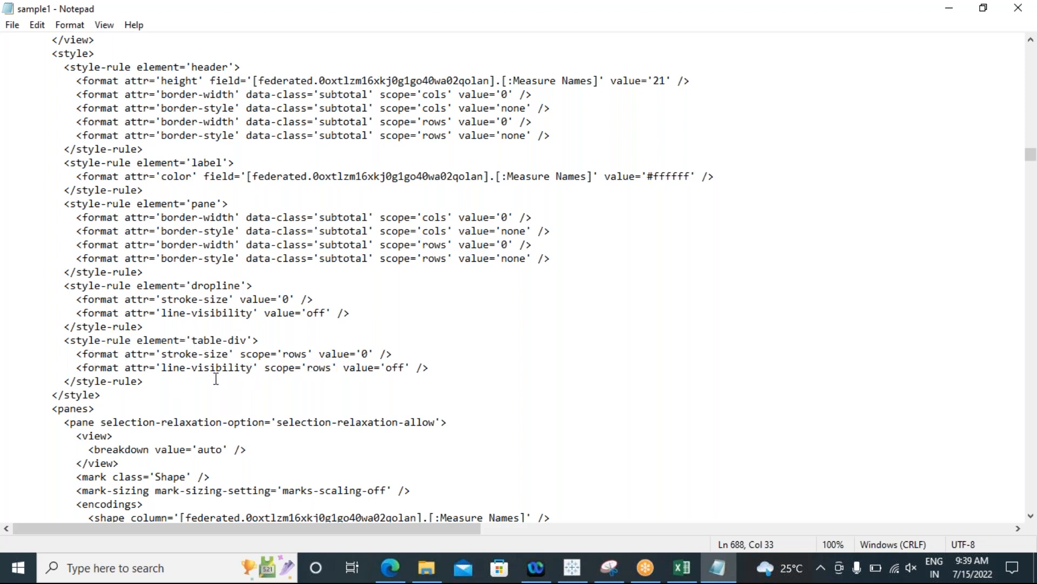
scroll(216, 378, up, 1)
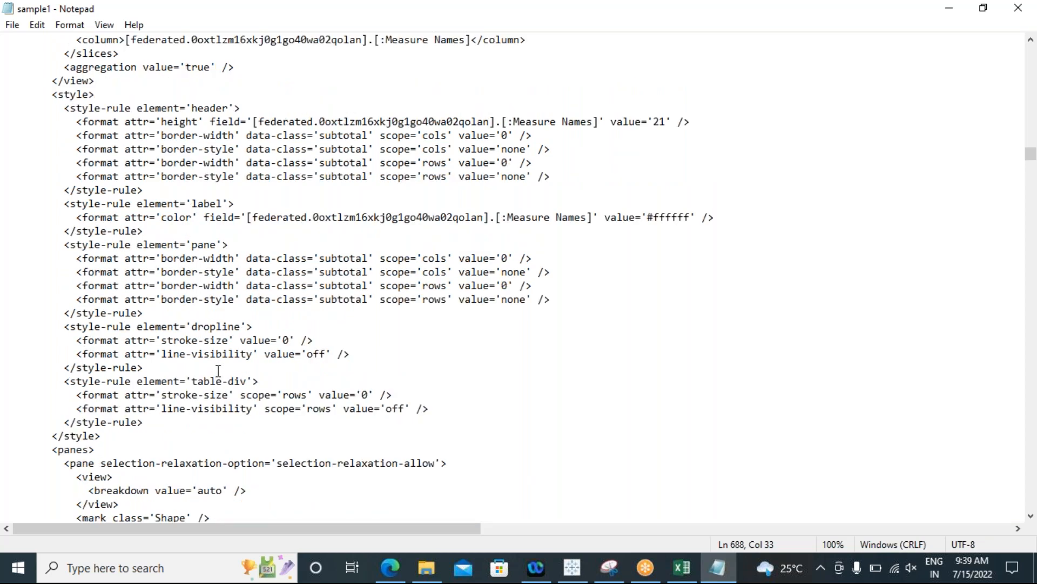
scroll(219, 367, up, 4)
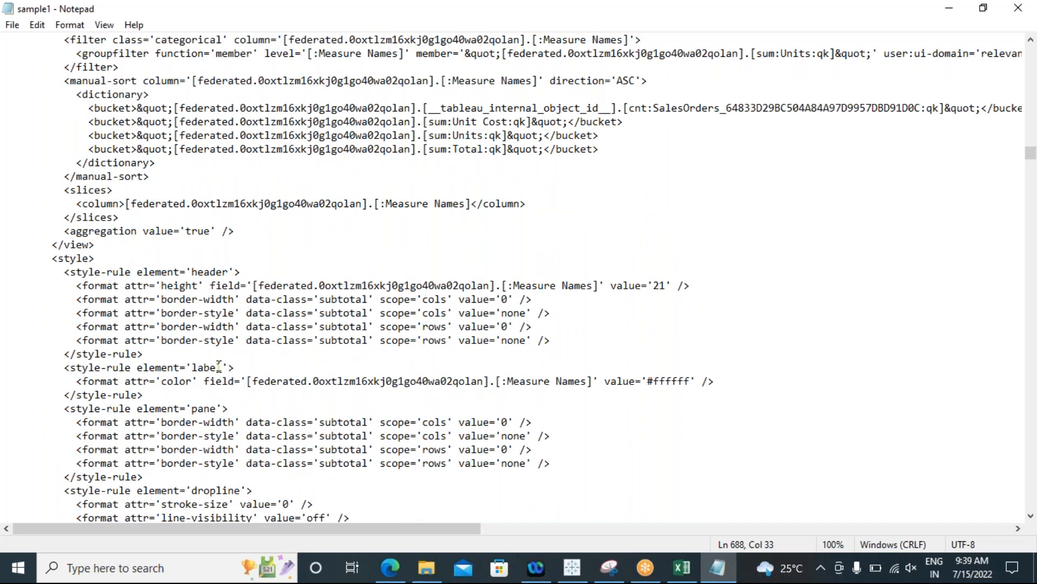
scroll(218, 367, up, 20)
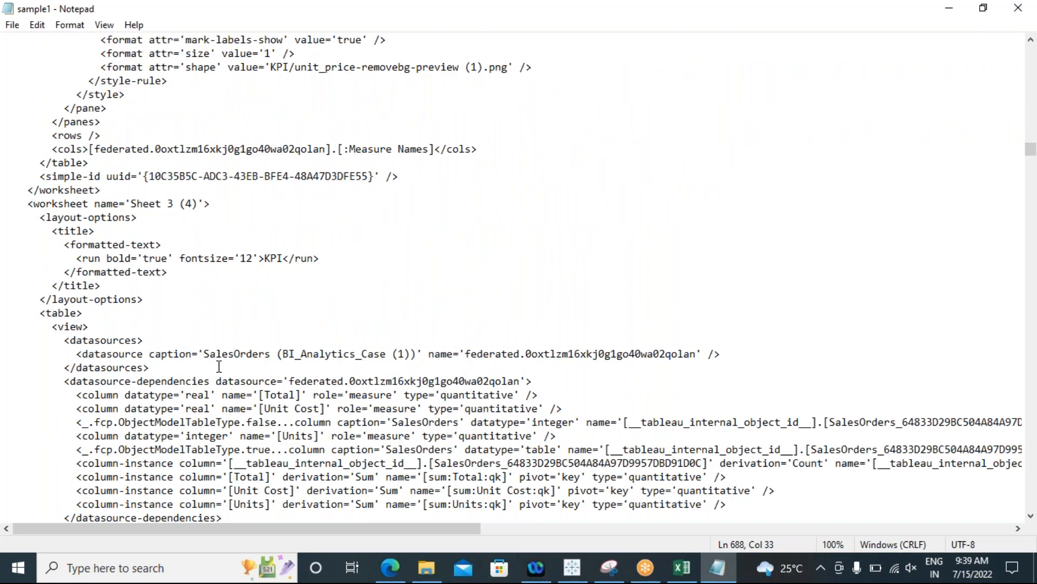
scroll(219, 367, up, 4)
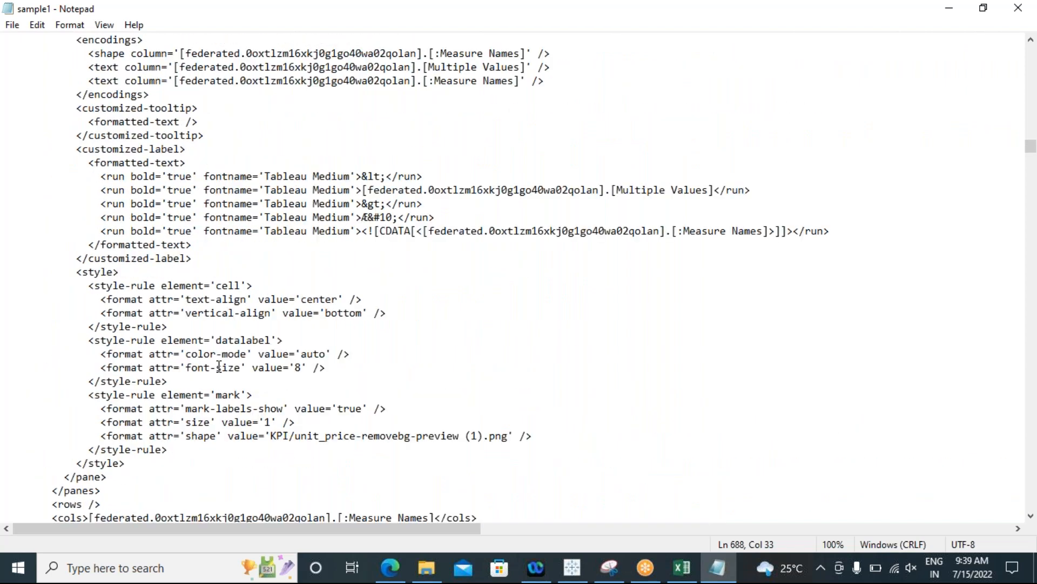
Review the KPI worksheet definitions backward past the start of Sheet 3 (2), checking their encodings, labels, style rules, filters and datasource dependencies.
scroll(219, 367, up, 1)
scroll(218, 367, up, 10)
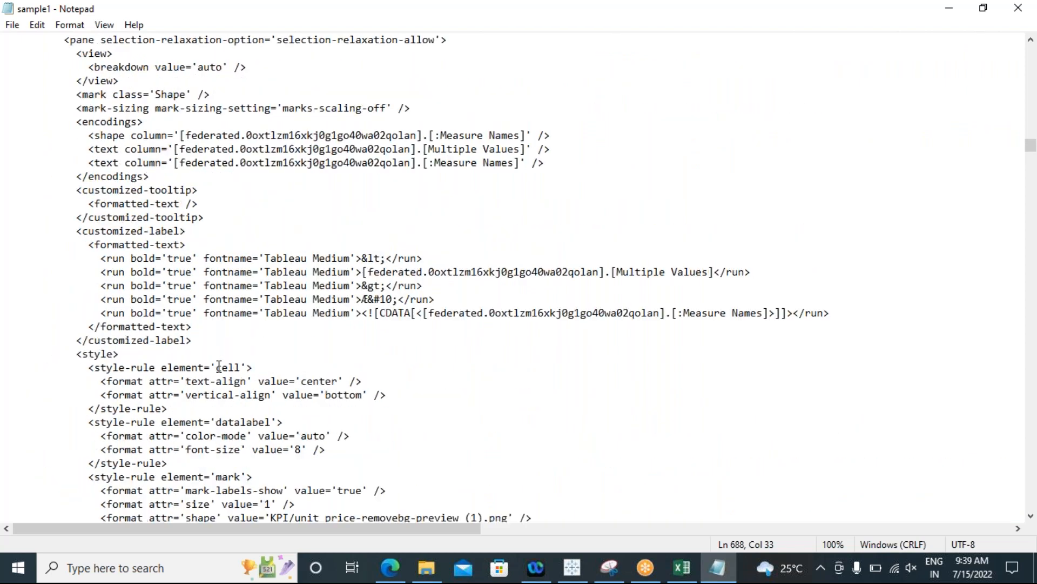
scroll(218, 367, up, 3)
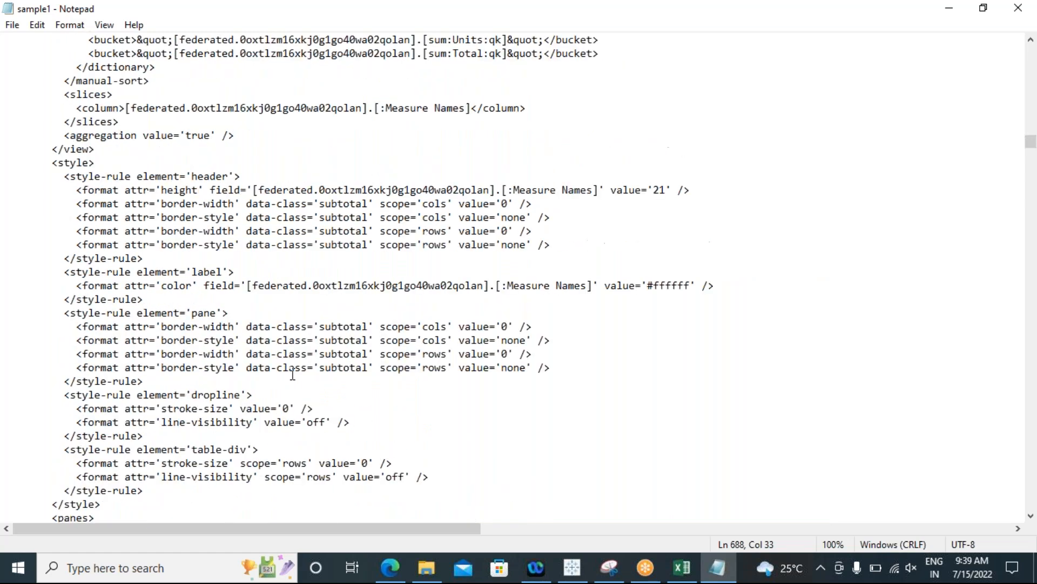
scroll(249, 215, up, 9)
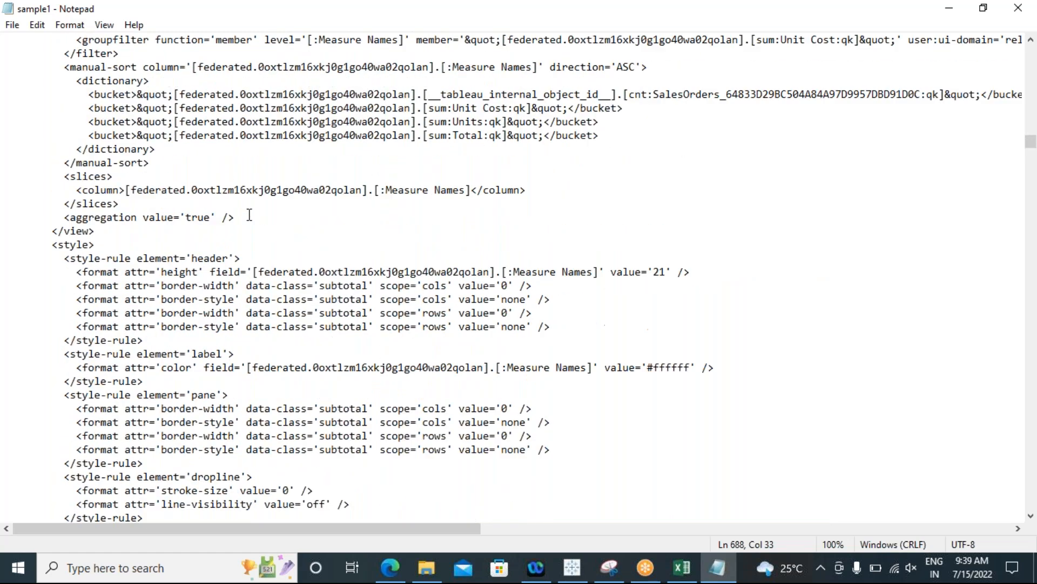
scroll(249, 214, up, 14)
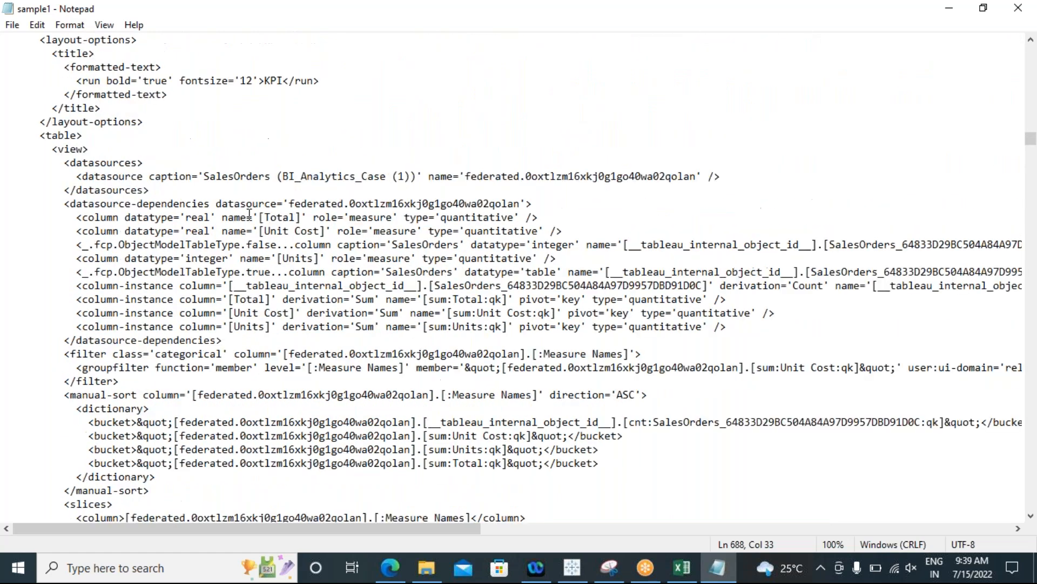
scroll(249, 215, up, 11)
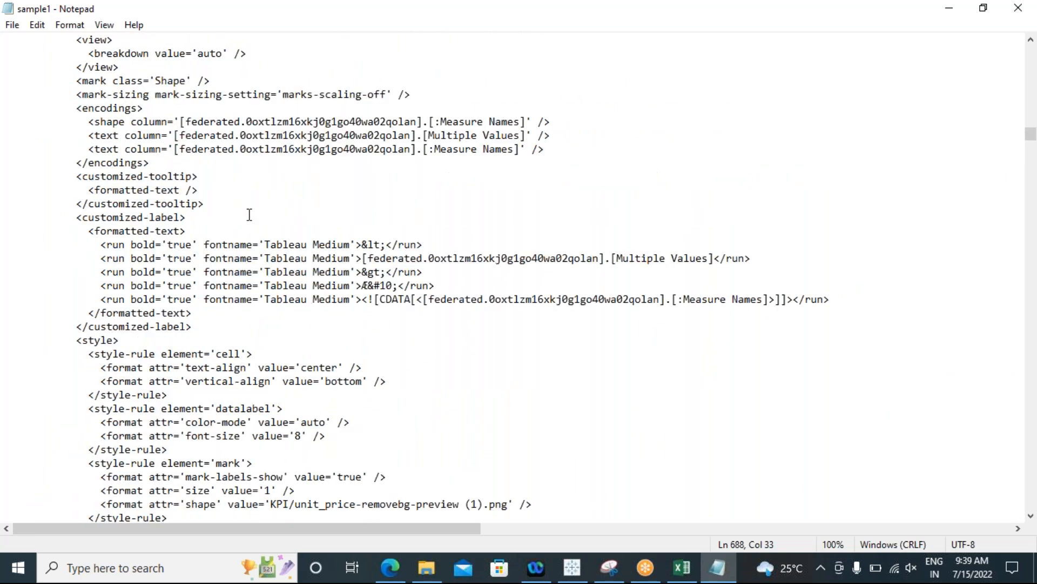
scroll(249, 214, up, 5)
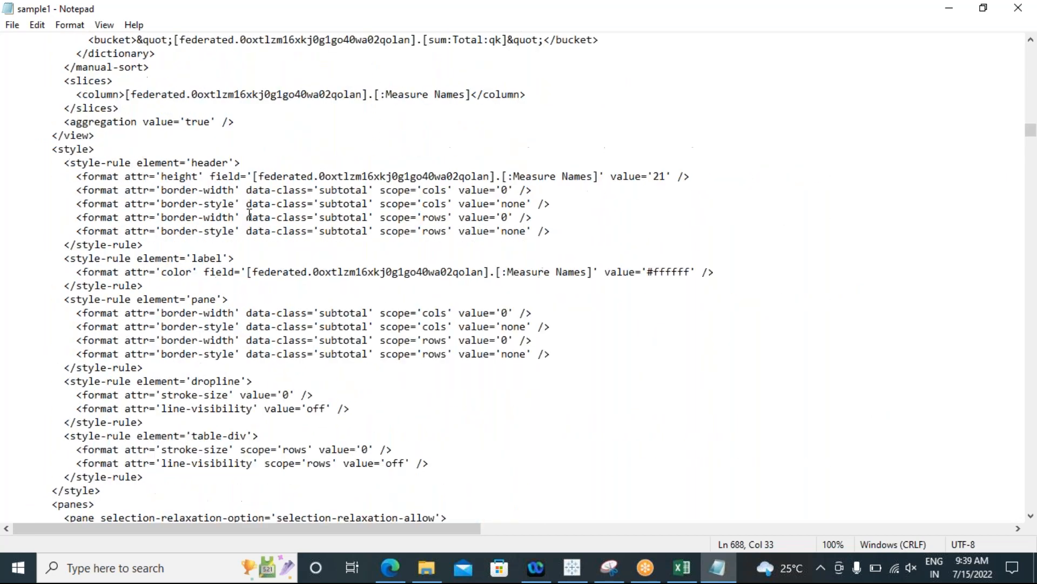
scroll(249, 214, up, 8)
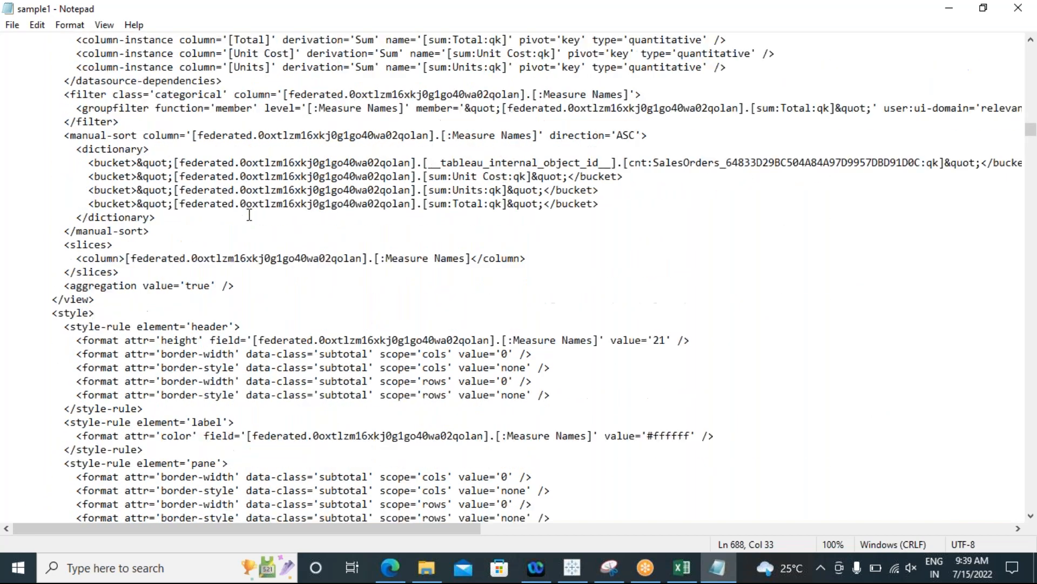
scroll(249, 214, up, 10)
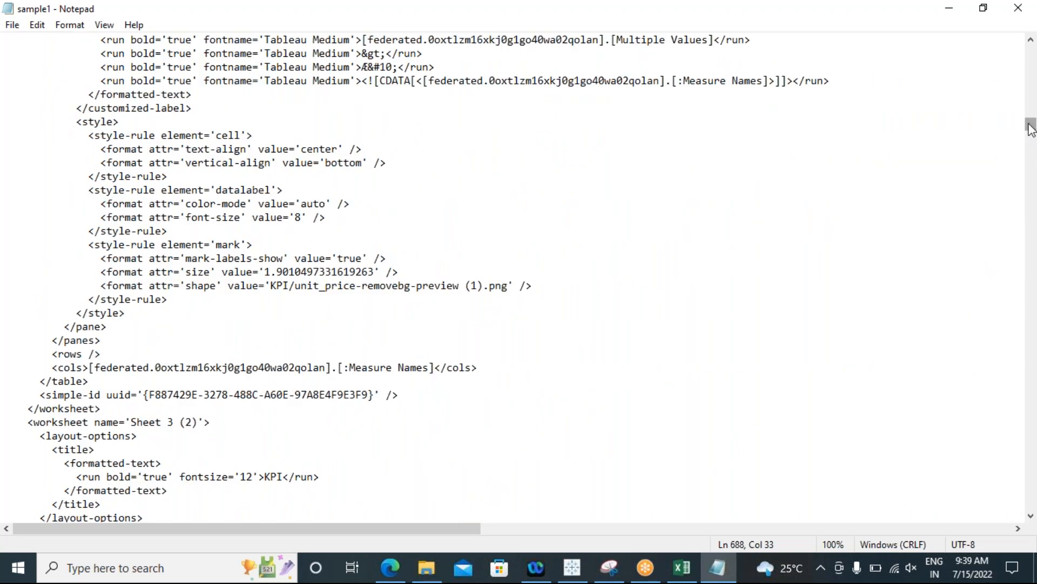
scroll(1030, 128, up, 3)
drag(1031, 128, 1029, 126)
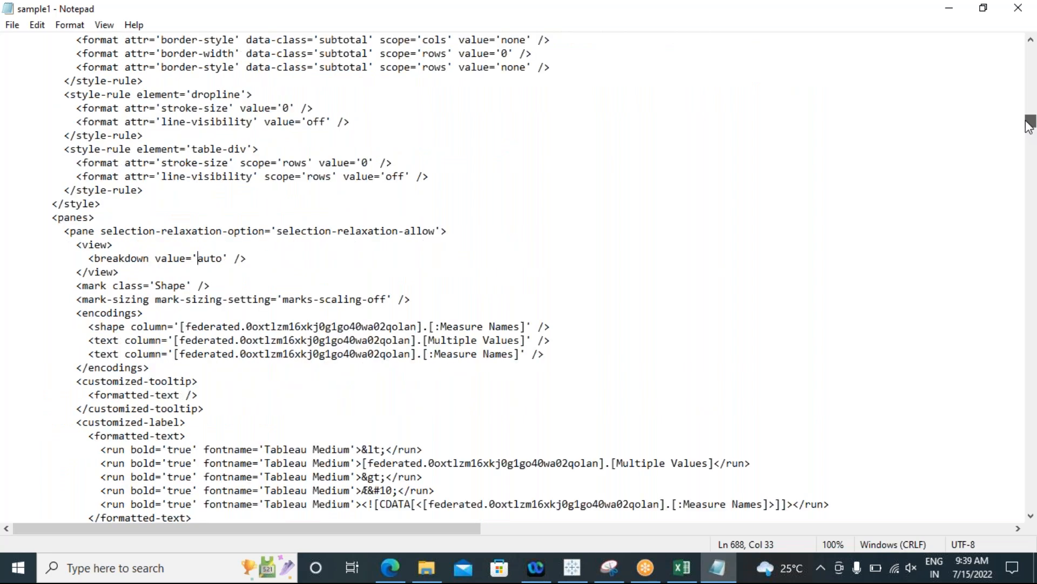
Jump back up to the SalesOrders datasource section and examine its calculated fields, column metadata records, Excel connection and parameter definitions.
drag(1029, 125, 1027, 76)
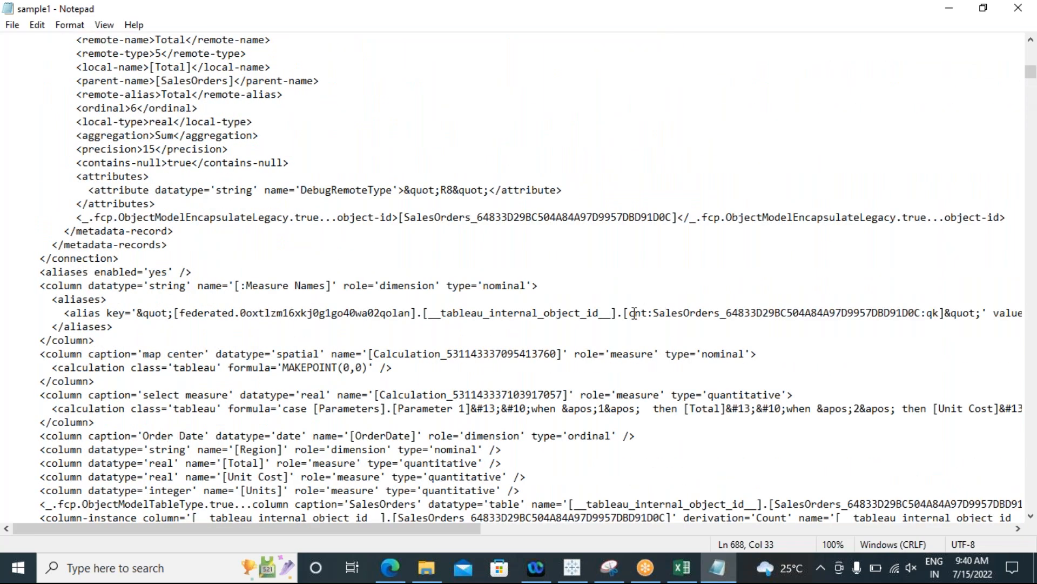
scroll(634, 313, up, 20)
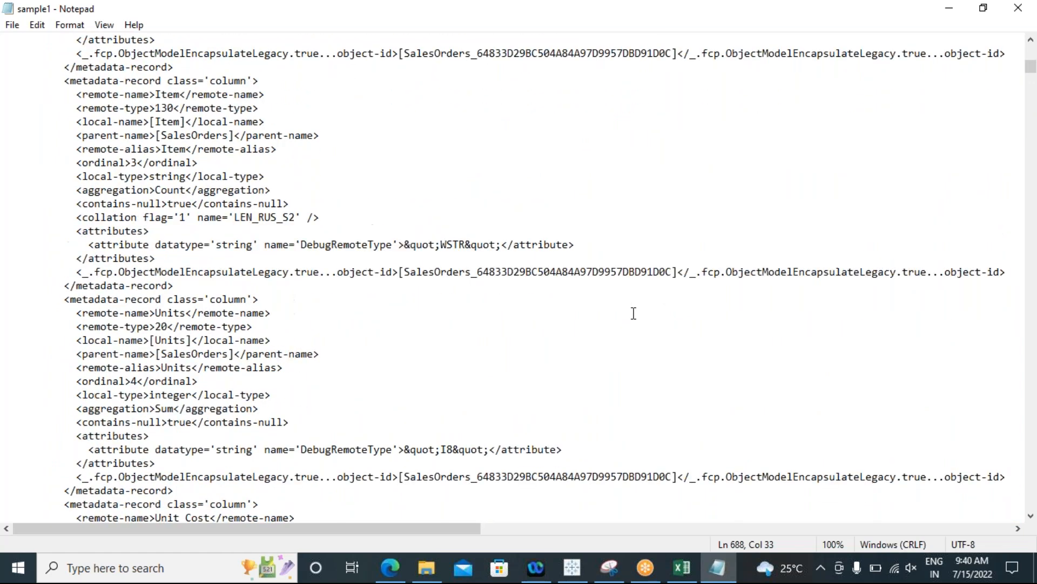
scroll(633, 313, up, 18)
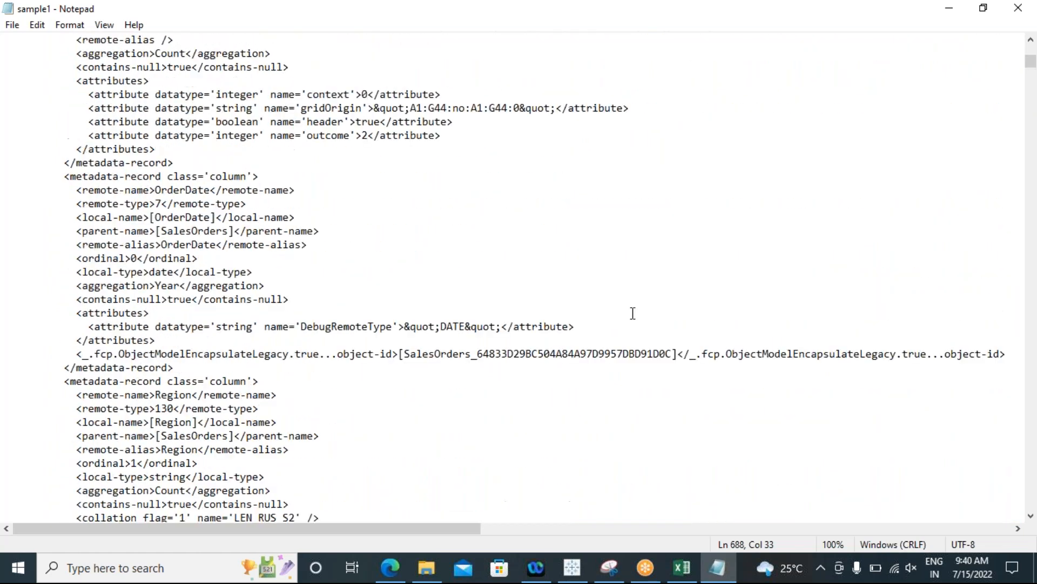
scroll(1025, 76, up, 11)
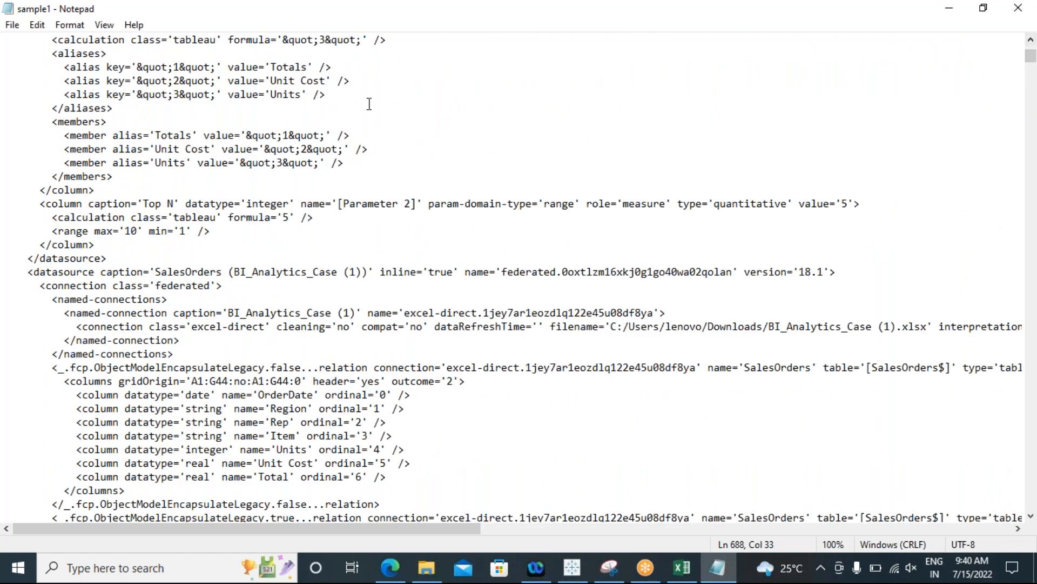
click(246, 50)
click(219, 37)
Switch to Tableau and open the advanced table layout options for Sheet 1 to view the row and column label settings.
click(573, 567)
click(219, 26)
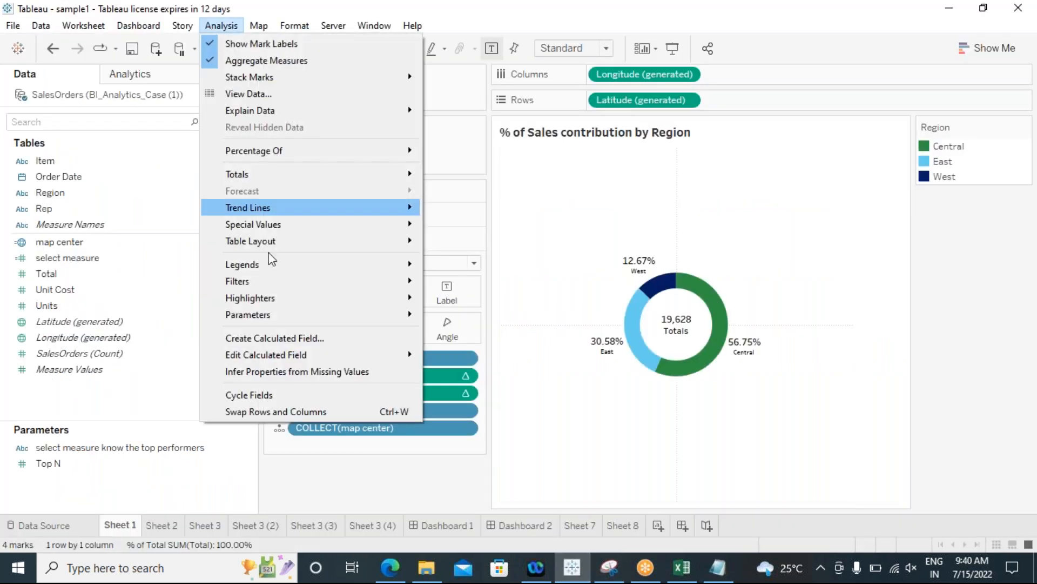
mouse_move(292, 174)
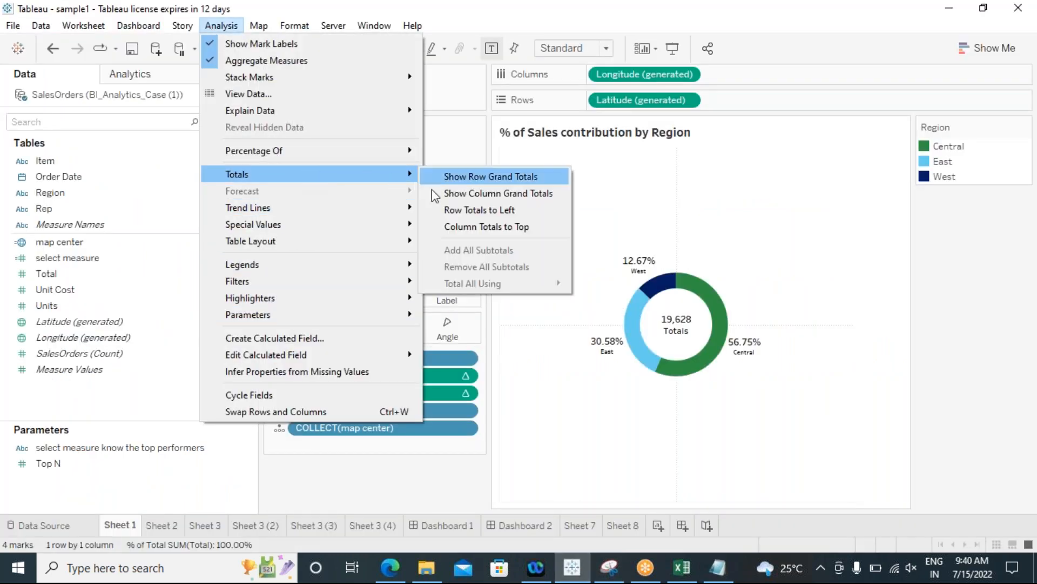
mouse_move(355, 246)
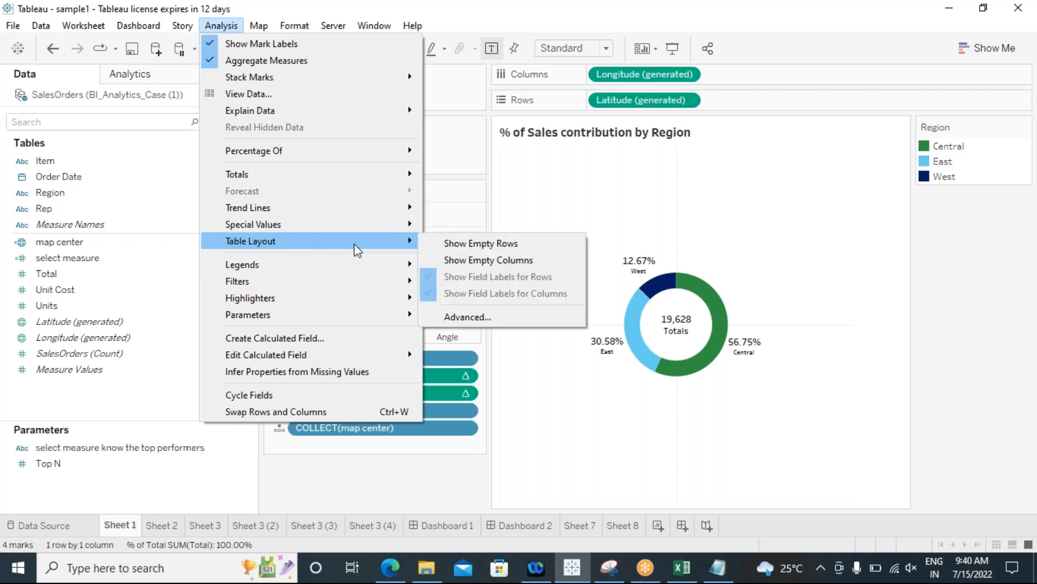
click(469, 319)
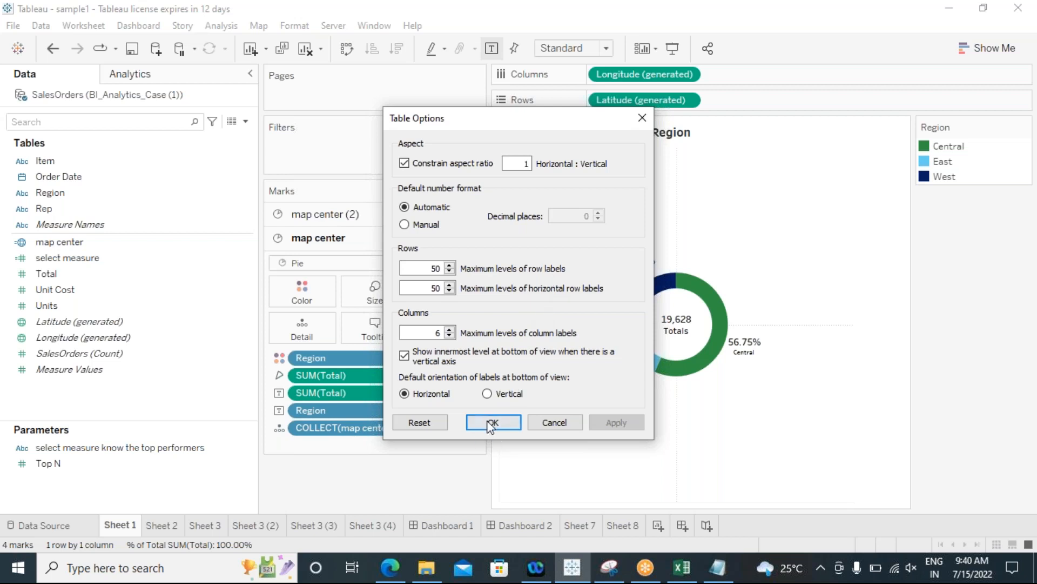
Switch back to the sample1 XML in Notepad and search upward for "maximum levels of horizontal row labels".
click(718, 567)
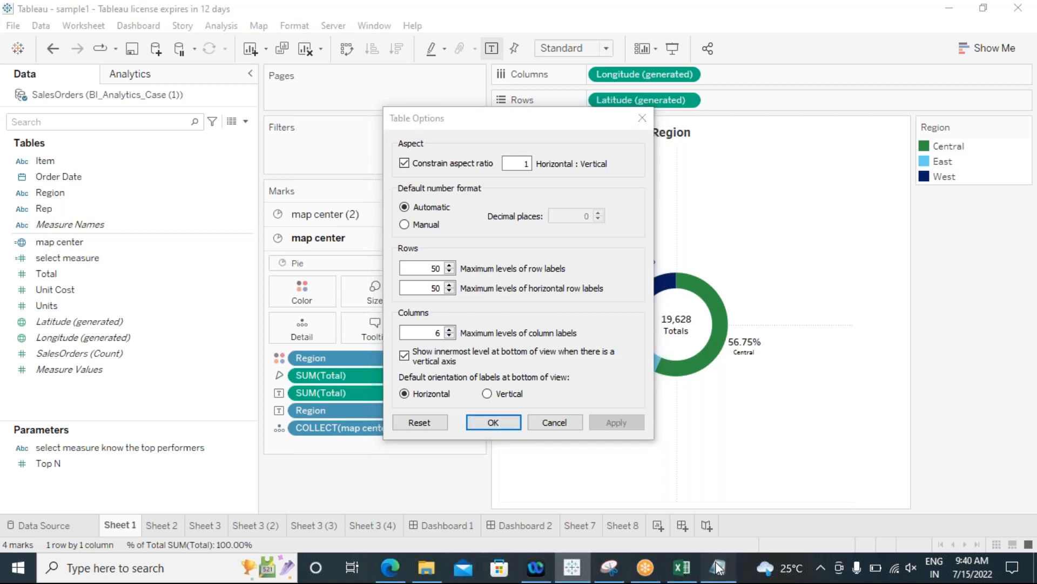
click(189, 38)
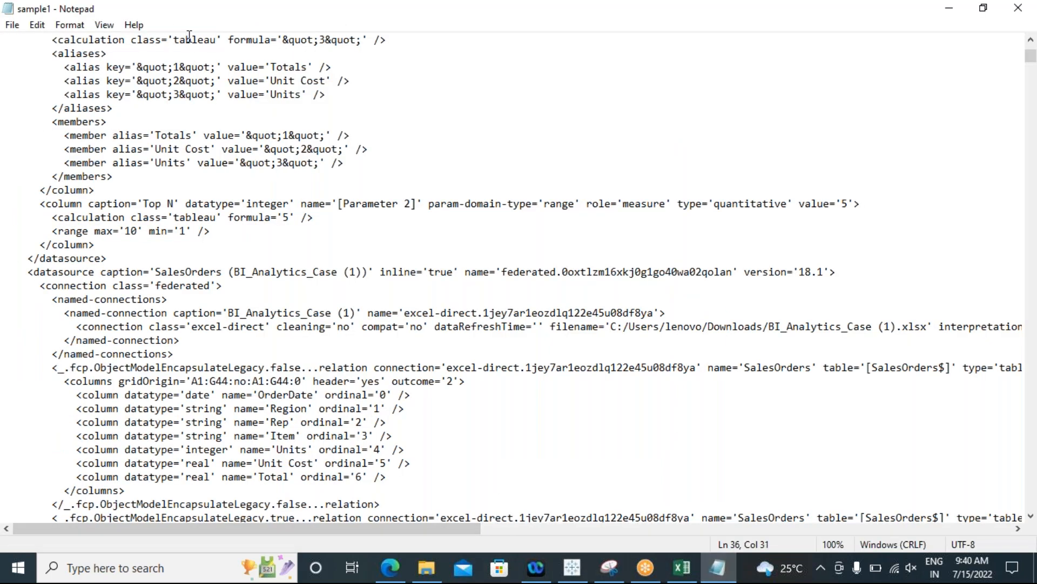
key(ctrl+f)
click(171, 164)
text(levels of horizontal row lab)
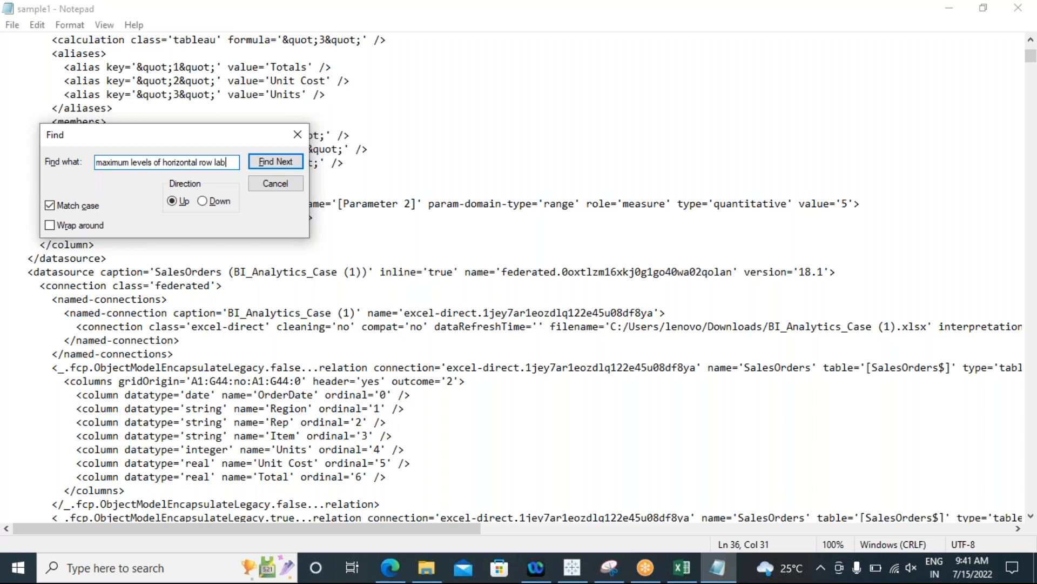
text(s)
key(Return)
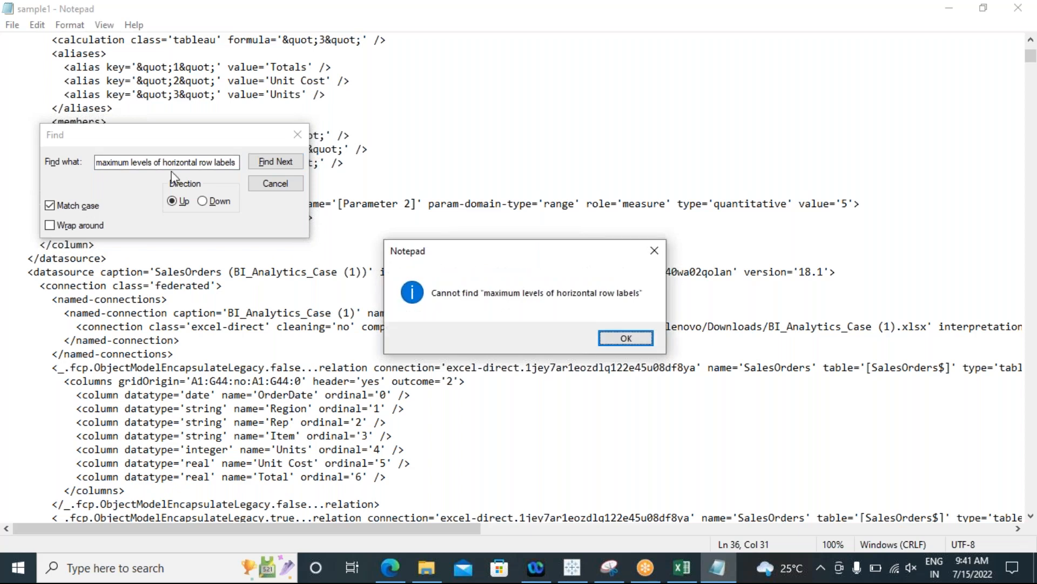
click(614, 341)
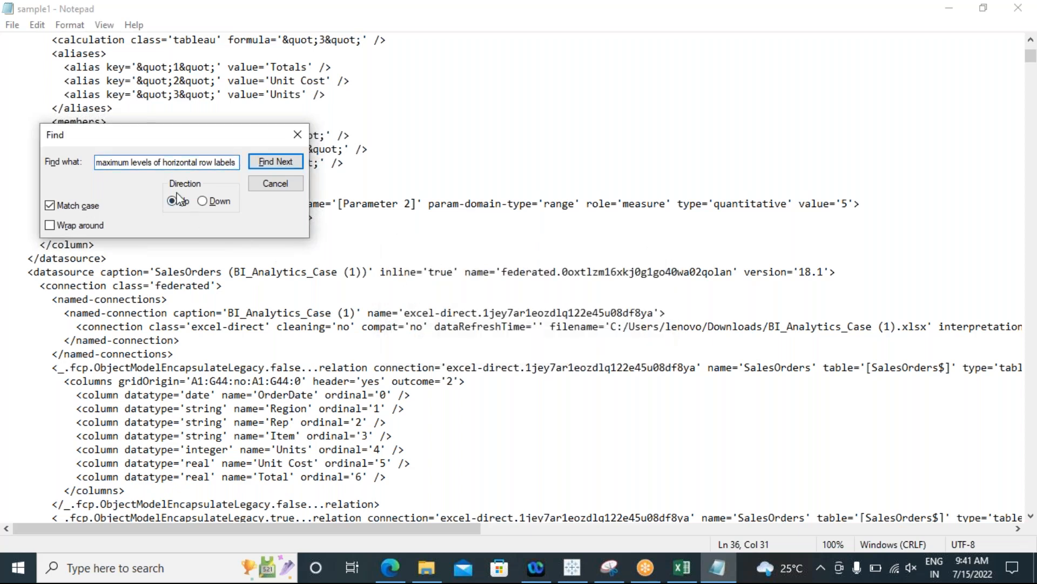
Shorten the search text to "maximum levels of" and search the XML again.
drag(162, 162, 243, 176)
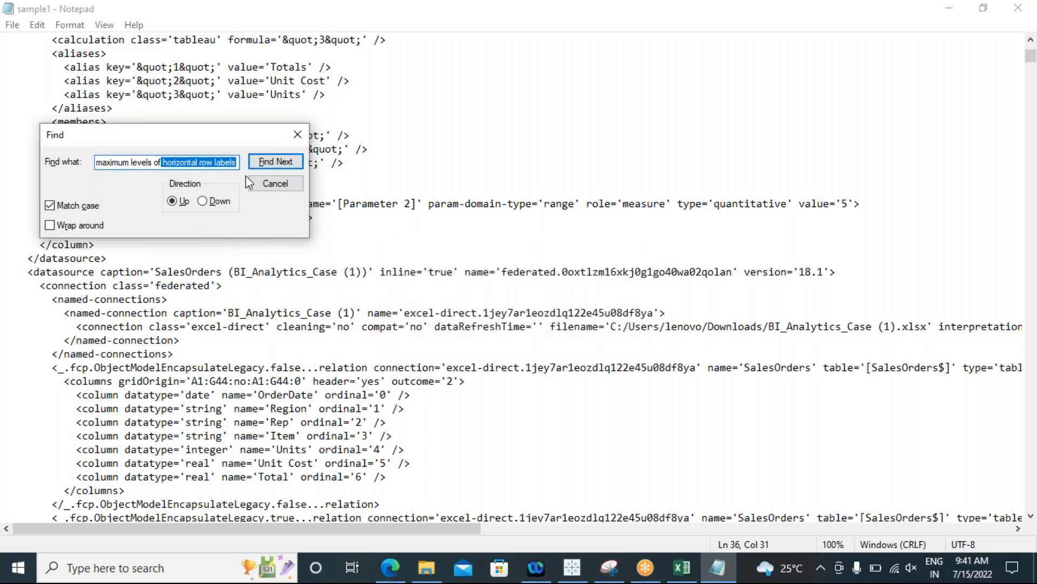
key(BackSpace)
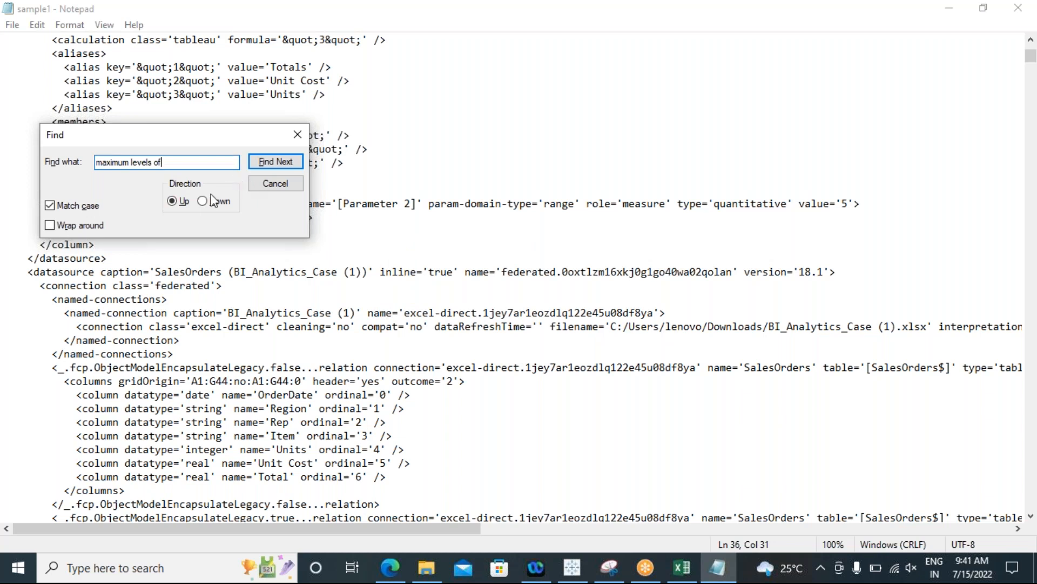
click(274, 156)
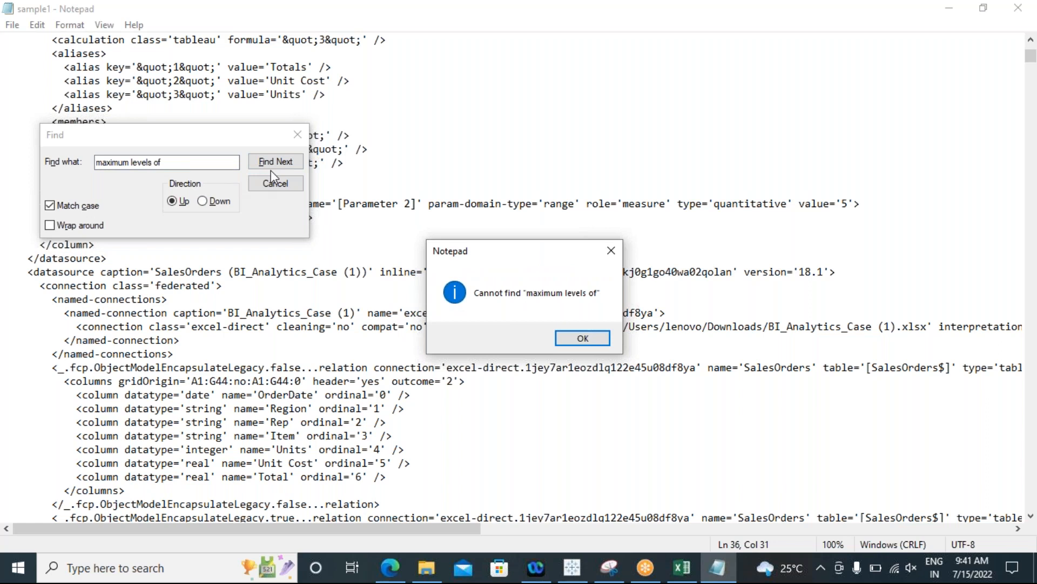
click(583, 338)
Search the XML for "labels", changing the search direction from up to down, and examine the mark style rule around the match.
drag(162, 162, 85, 173)
text(labels)
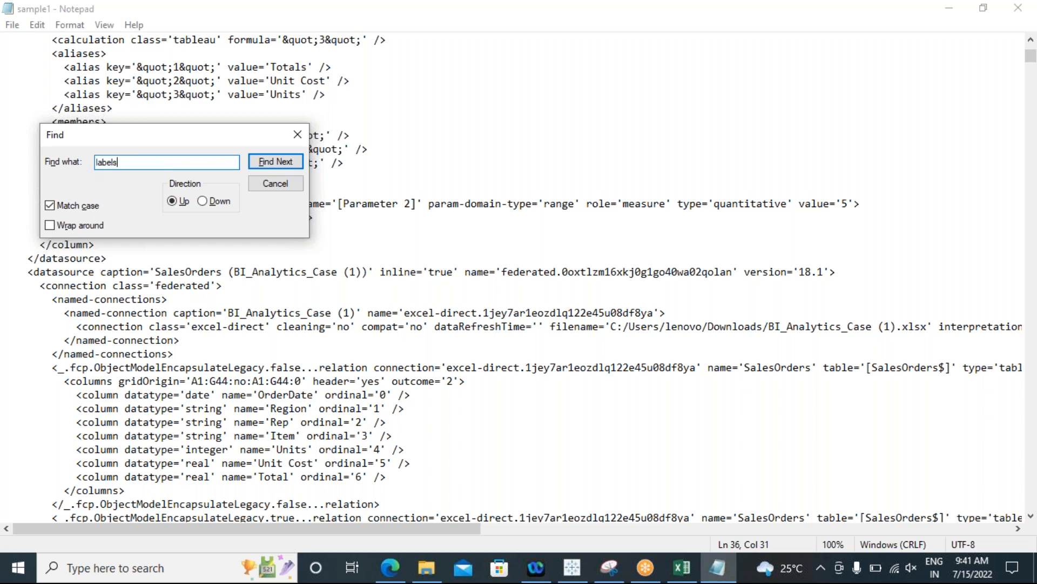
click(276, 161)
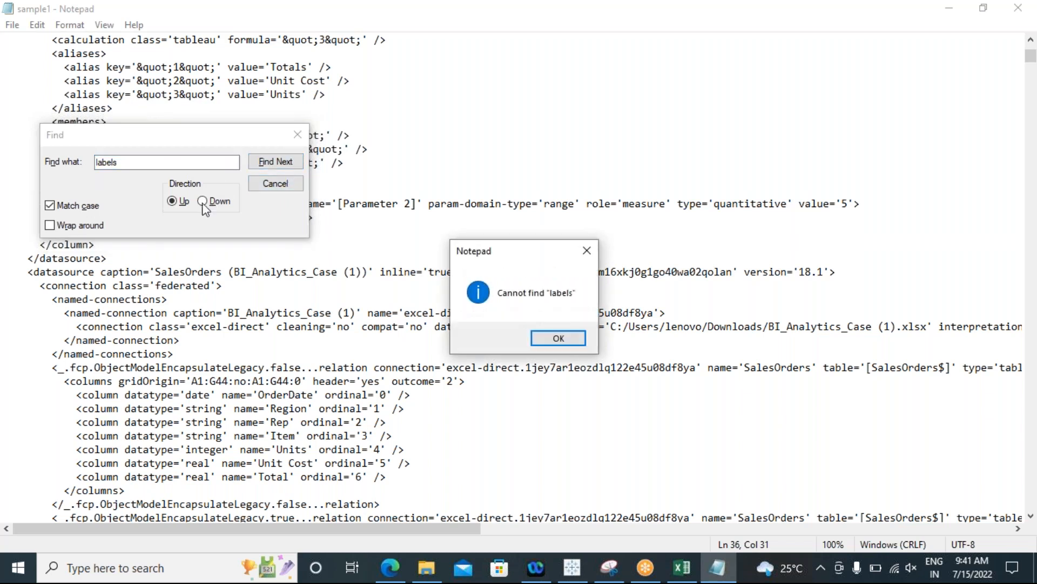
key(Return)
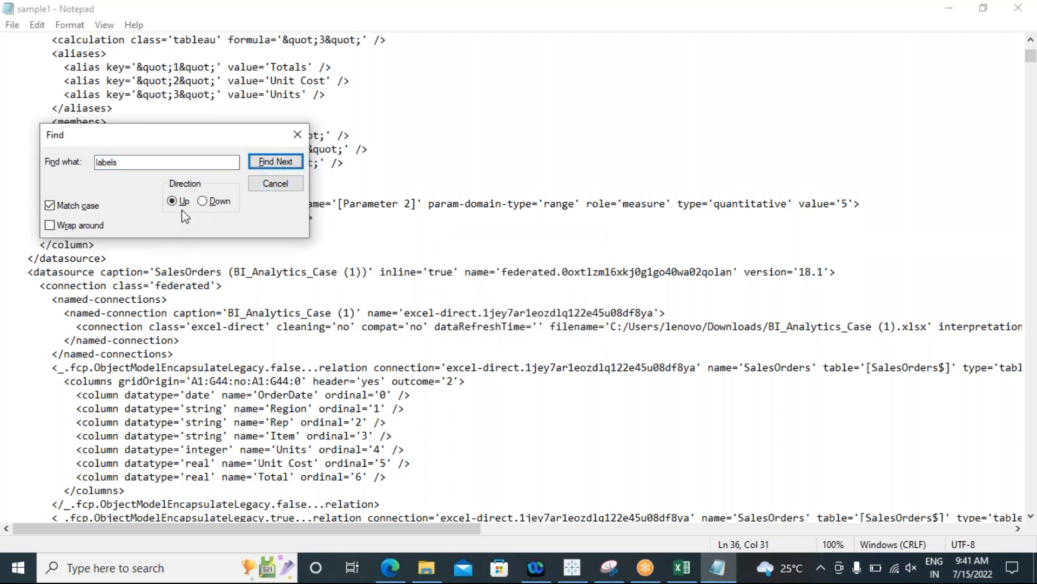
click(202, 201)
click(265, 161)
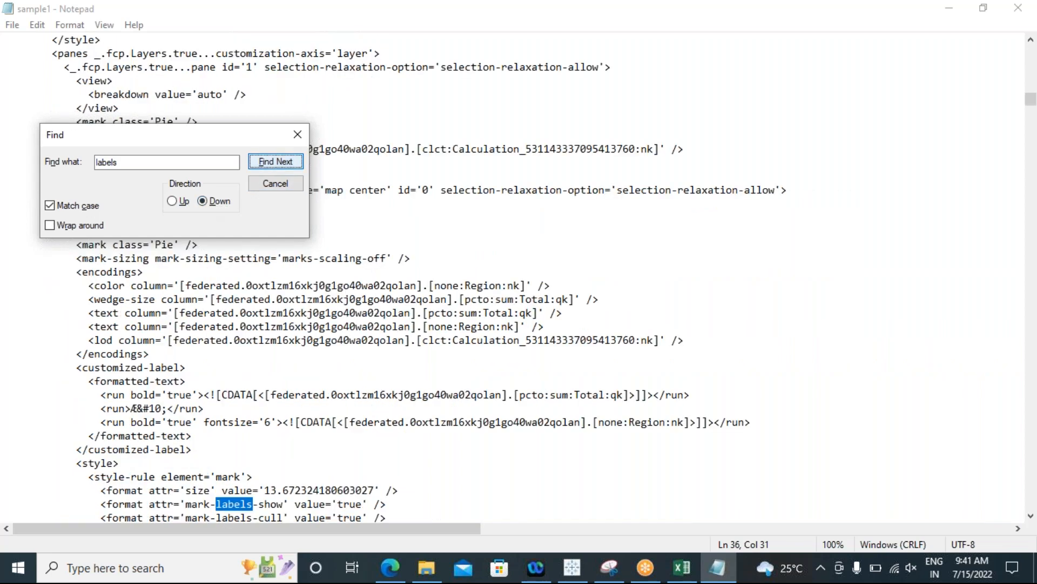
scroll(379, 442, down, 2)
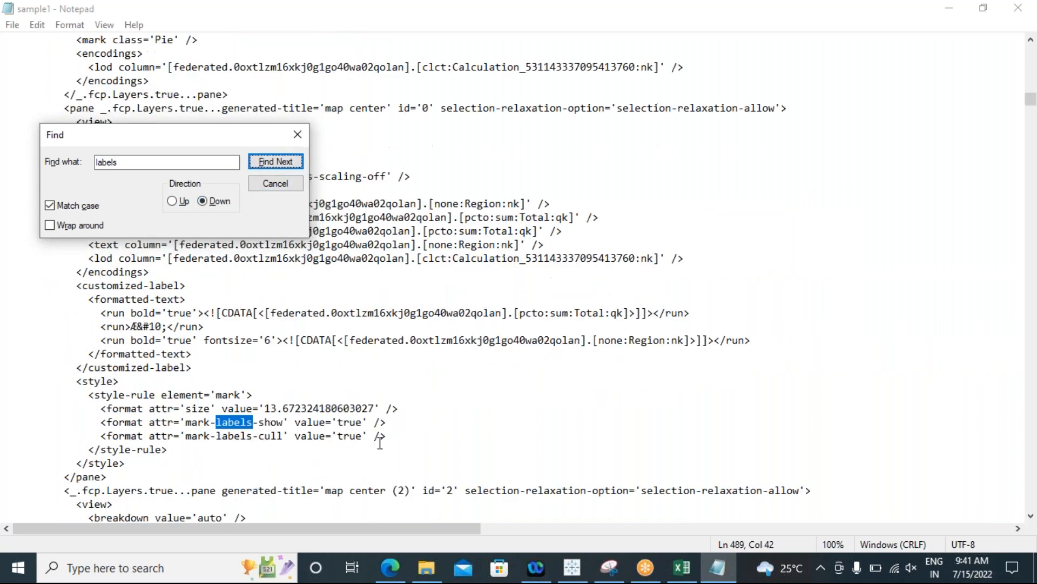
scroll(380, 442, down, 2)
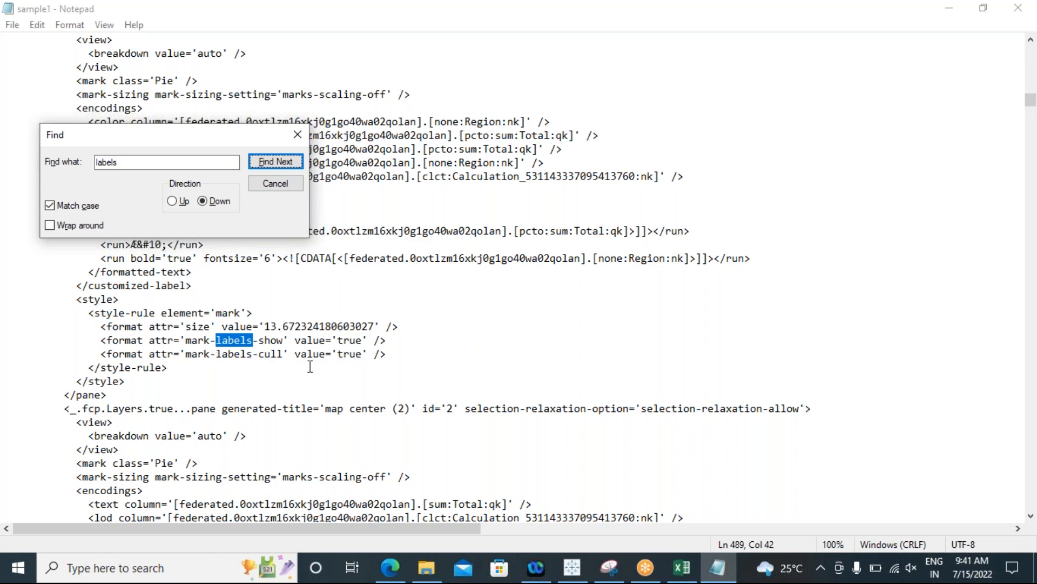
Go through the next occurrences of "labels" down to the display-field-labels format, examining the style rules around them.
click(280, 160)
click(278, 160)
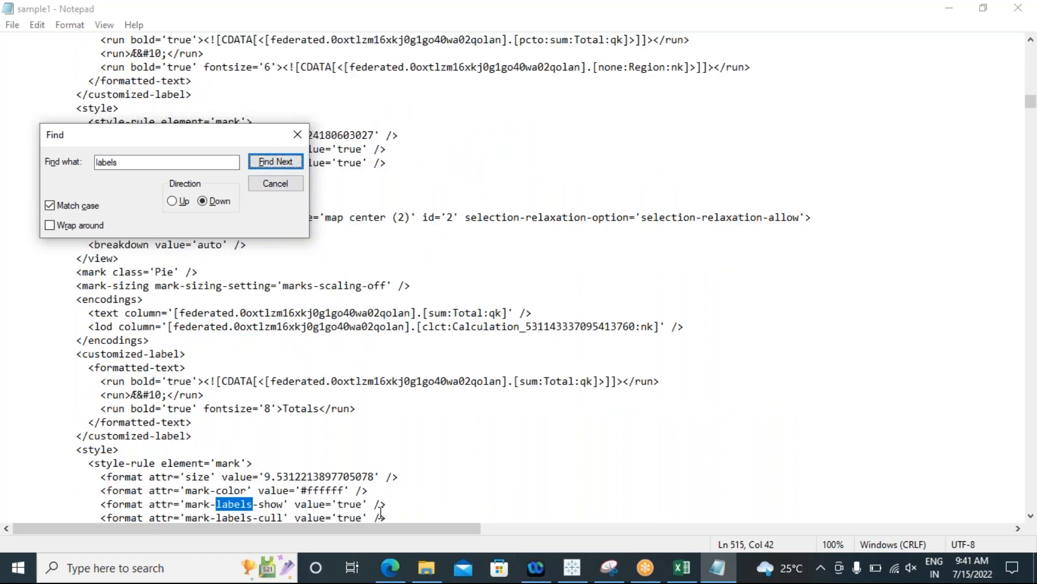
scroll(381, 510, down, 3)
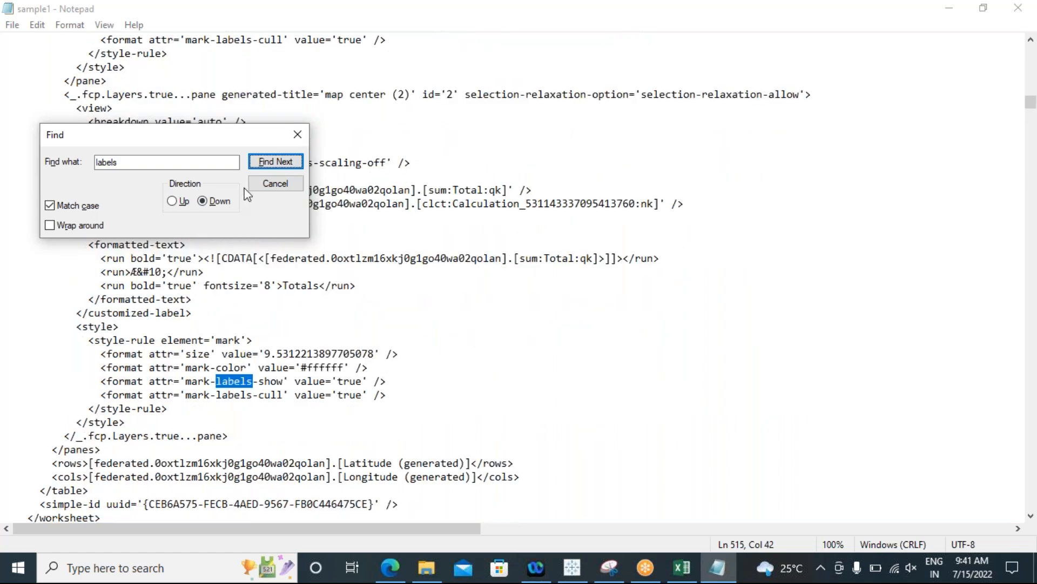
click(273, 162)
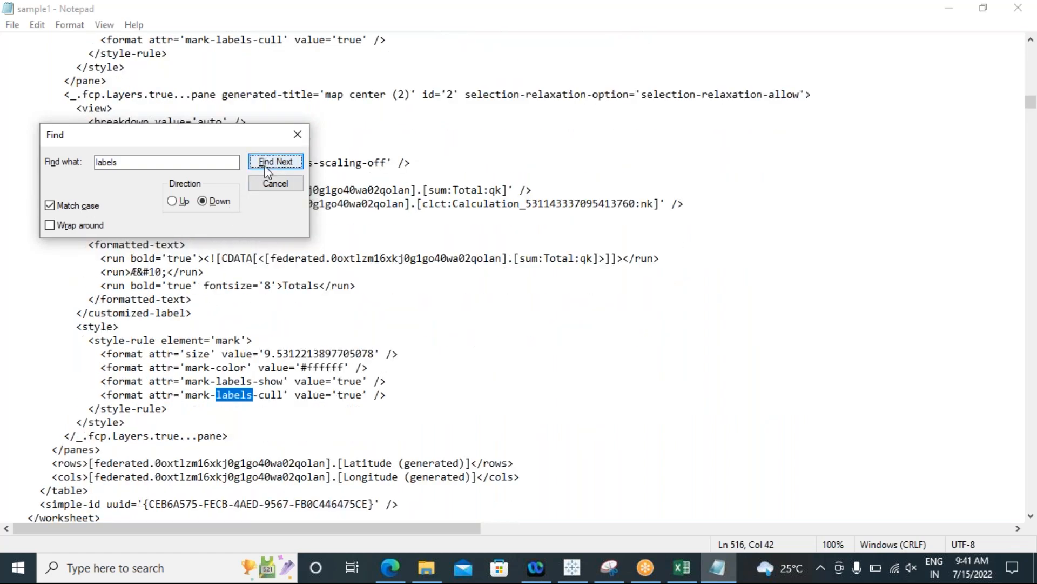
click(273, 162)
scroll(311, 426, down, 3)
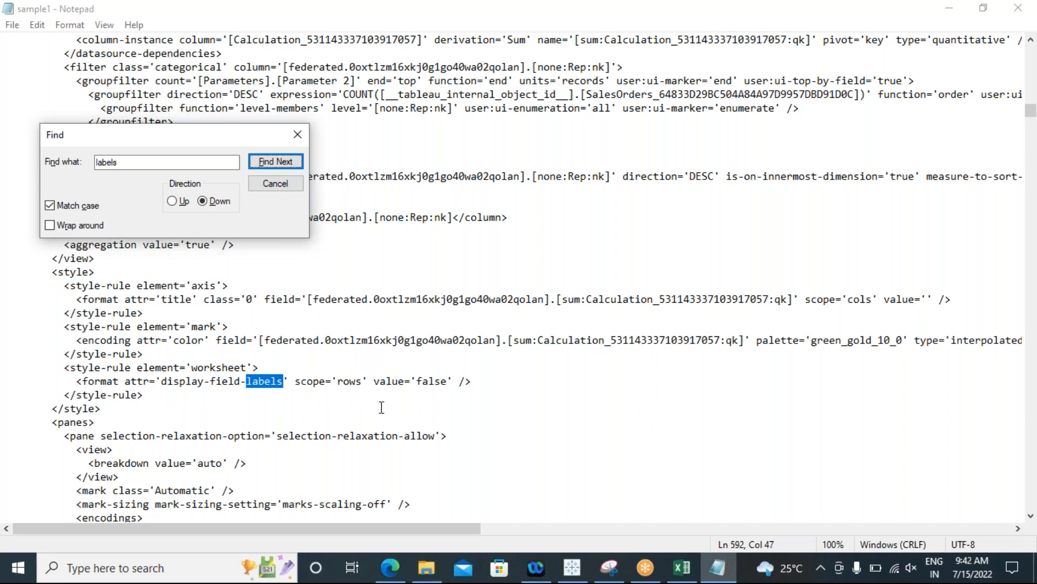
Go through the next occurrences of "labels" down to the first Shape-mark pane, examining the mark-labels formats in each mark style rule.
click(262, 163)
scroll(289, 405, down, 1)
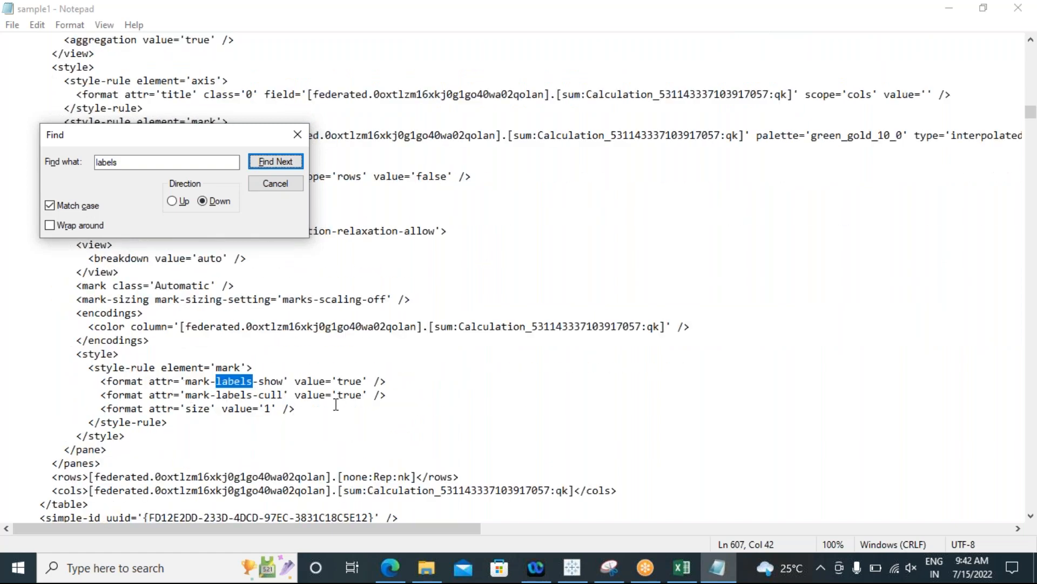
click(270, 161)
click(267, 162)
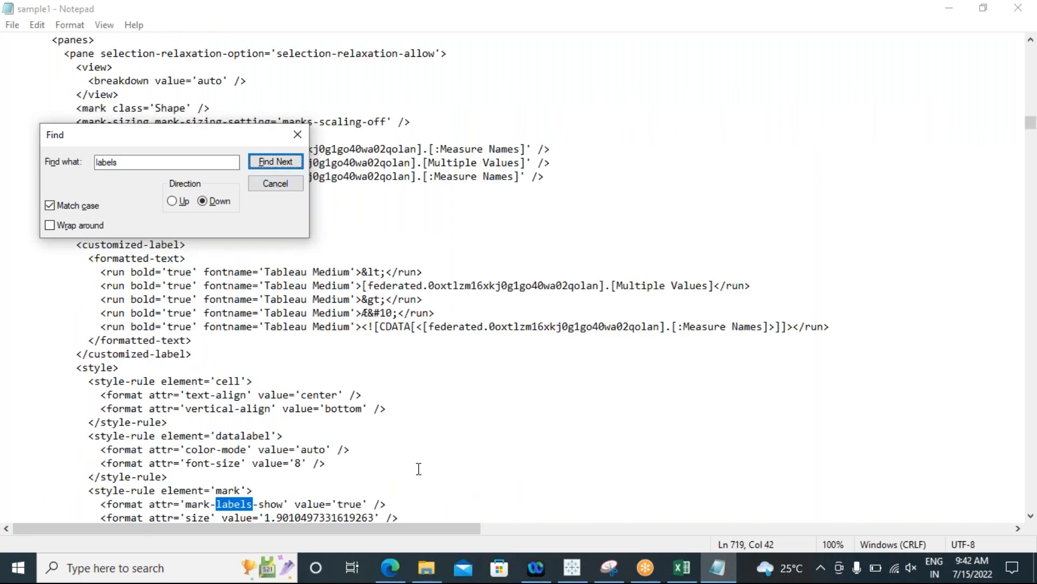
scroll(419, 467, down, 3)
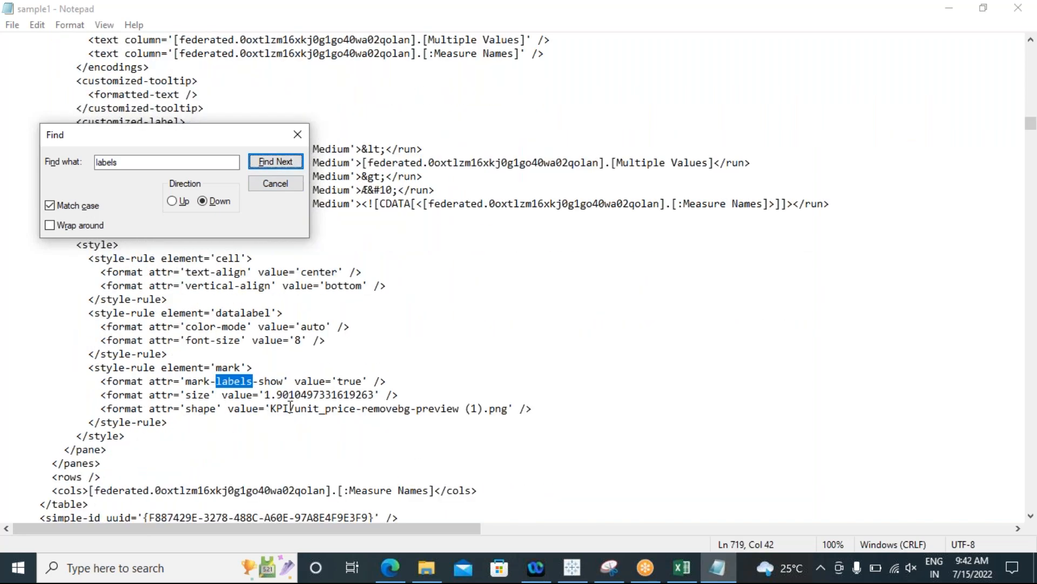
Continue the search for "labels" through the remaining Shape-mark panes to the Sheet 8 mark style rule, examining the formats around each match.
click(254, 161)
scroll(355, 475, down, 3)
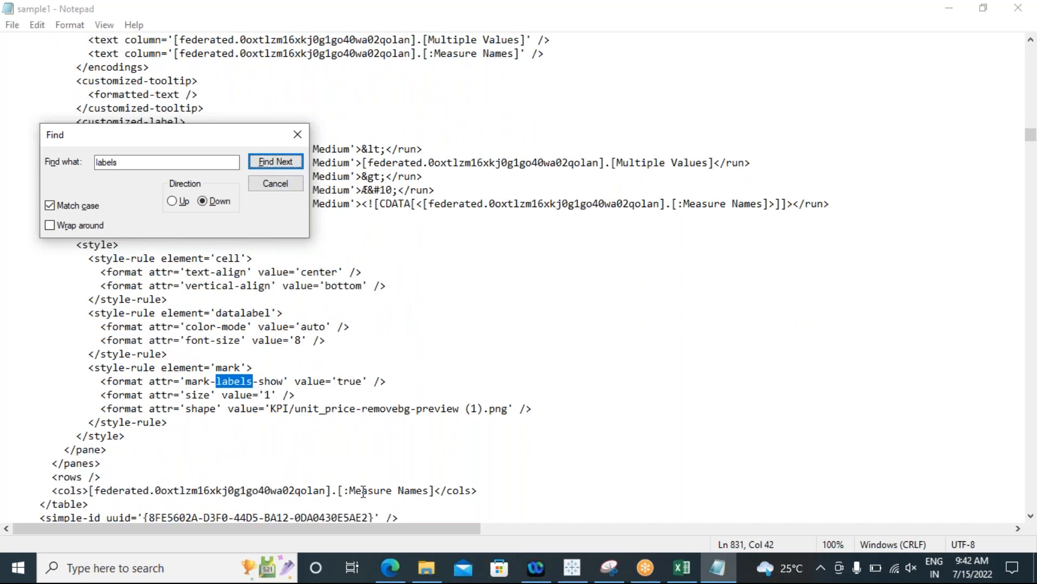
click(260, 162)
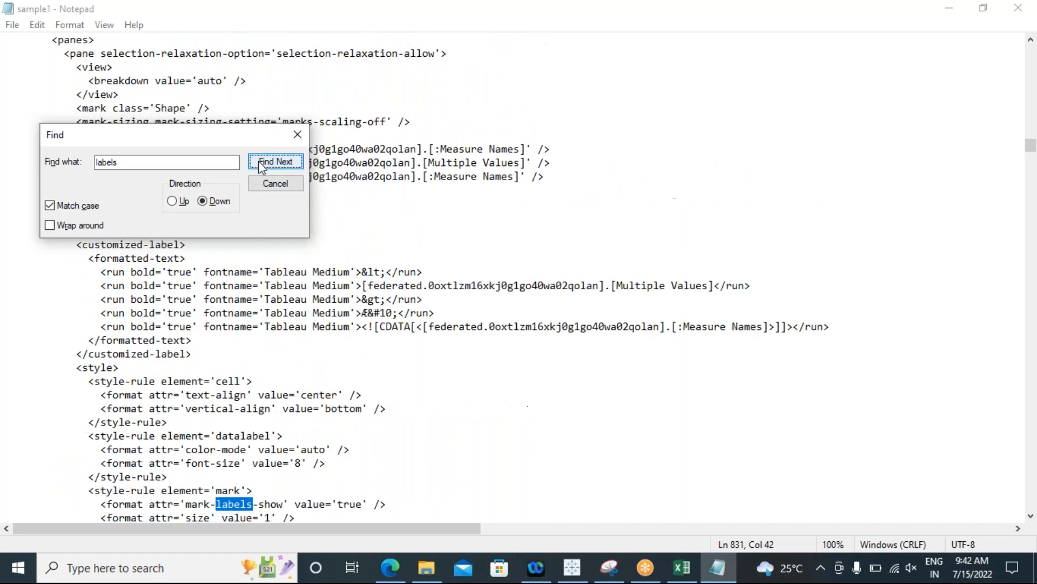
scroll(358, 415, down, 3)
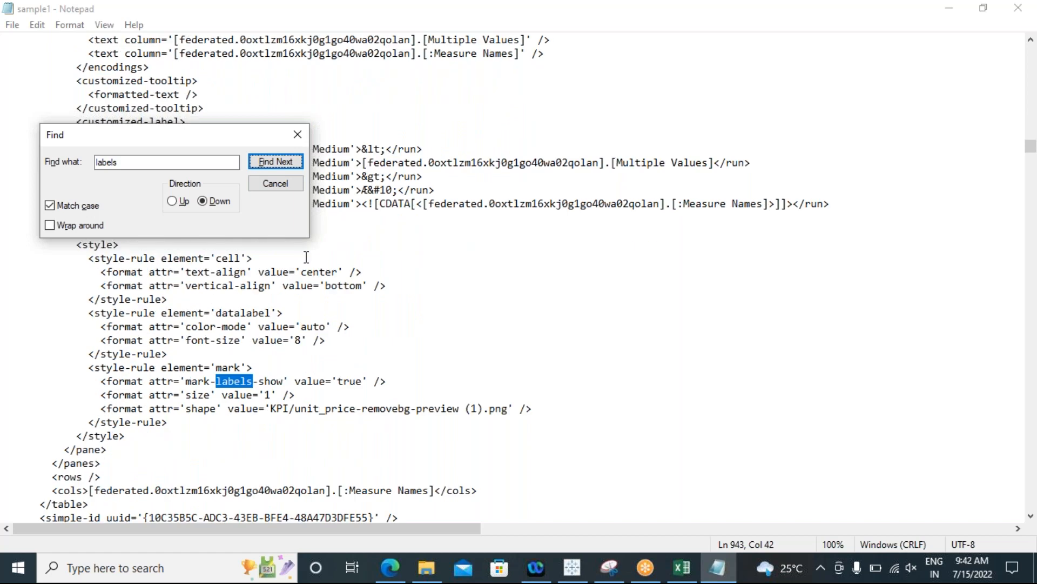
click(276, 162)
scroll(305, 415, down, 3)
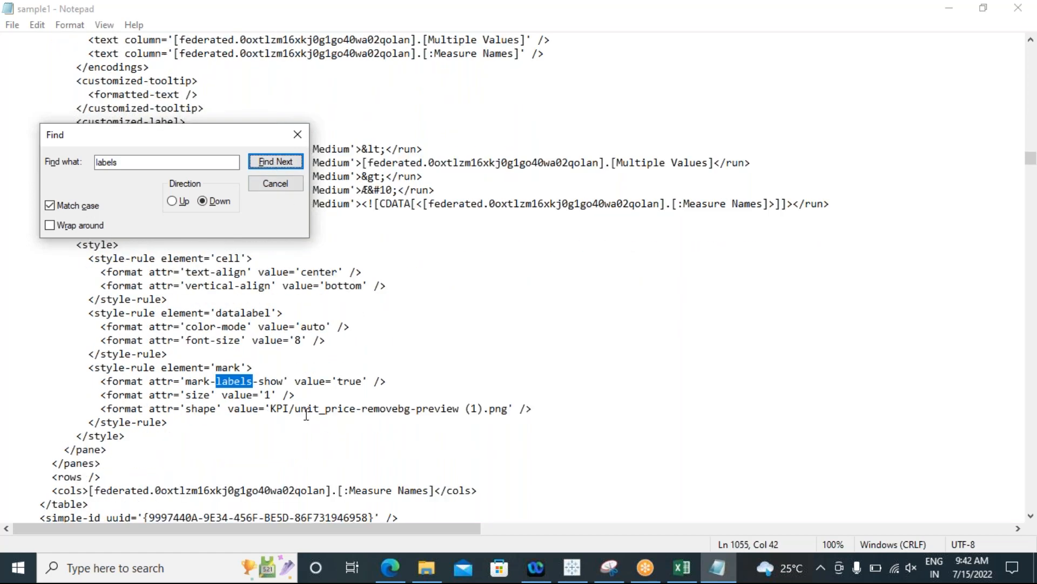
click(276, 163)
scroll(340, 363, down, 4)
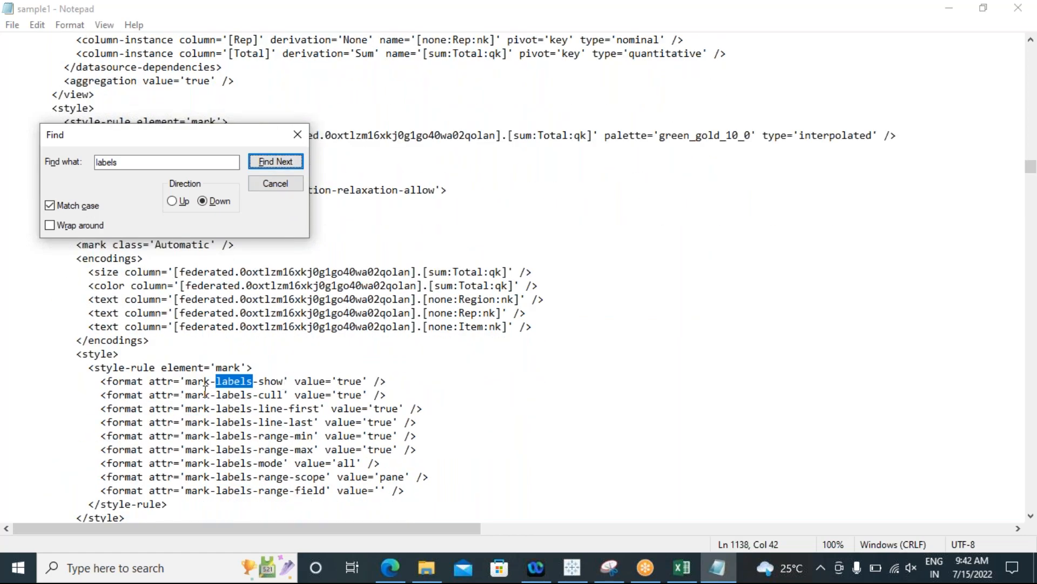
Step through the remaining mark-labels formats in the Sheet 8 style rule until the search is exhausted, and close the search.
click(266, 166)
click(266, 166)
click(266, 167)
click(266, 166)
click(266, 166)
click(267, 166)
click(266, 167)
click(267, 167)
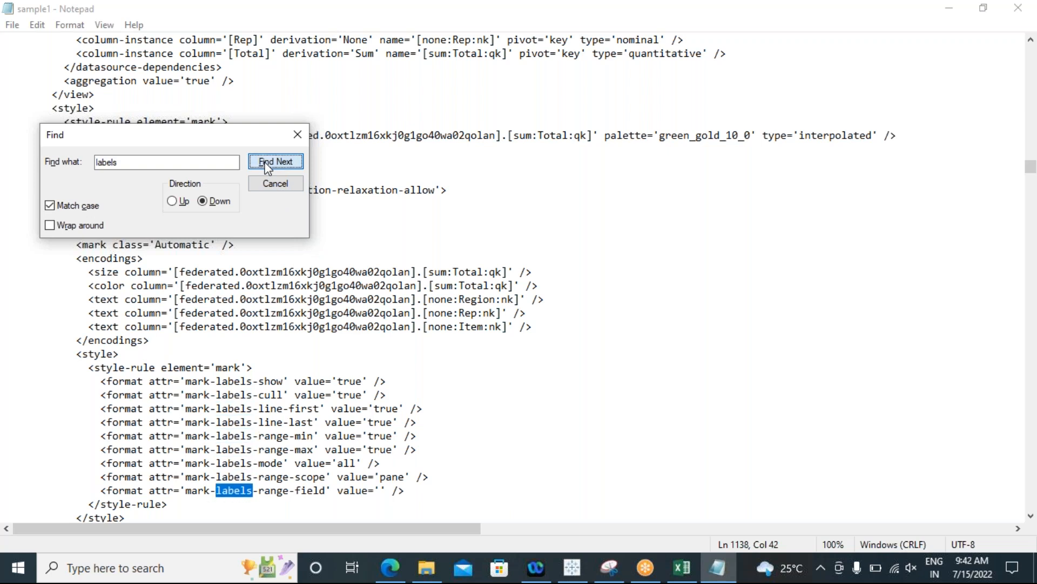
click(266, 166)
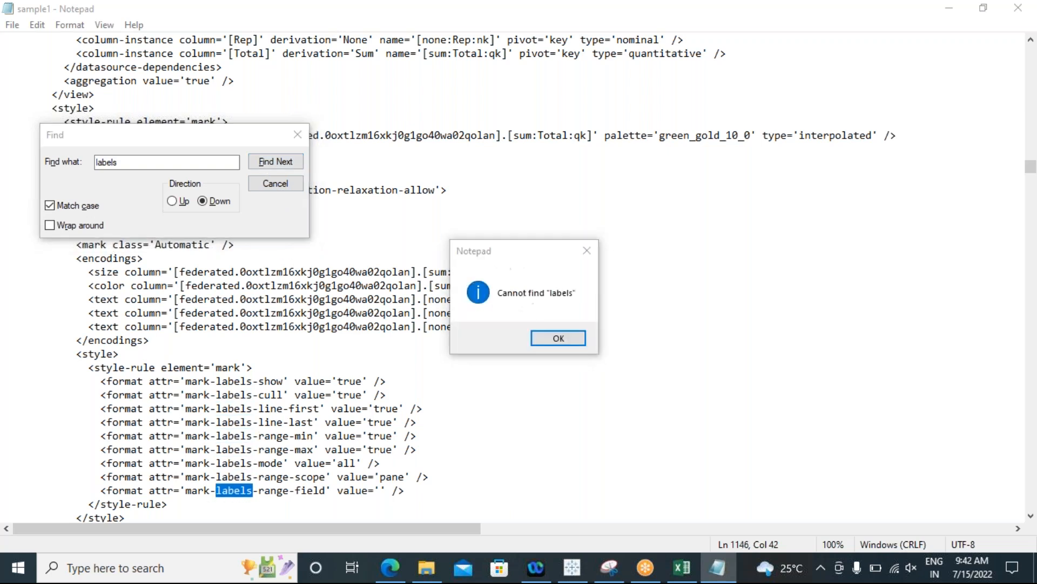
click(561, 340)
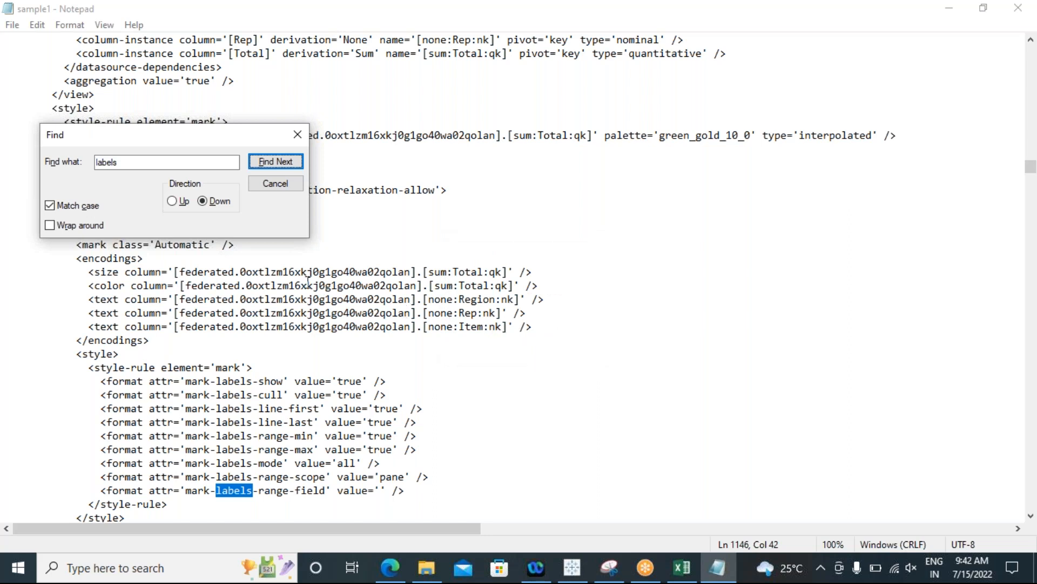
click(275, 184)
Examine the XML upward from Sheet 8 through Sheet 7 to the preceding worksheet's style rules, and close the sample1 file in Notepad.
scroll(233, 306, up, 3)
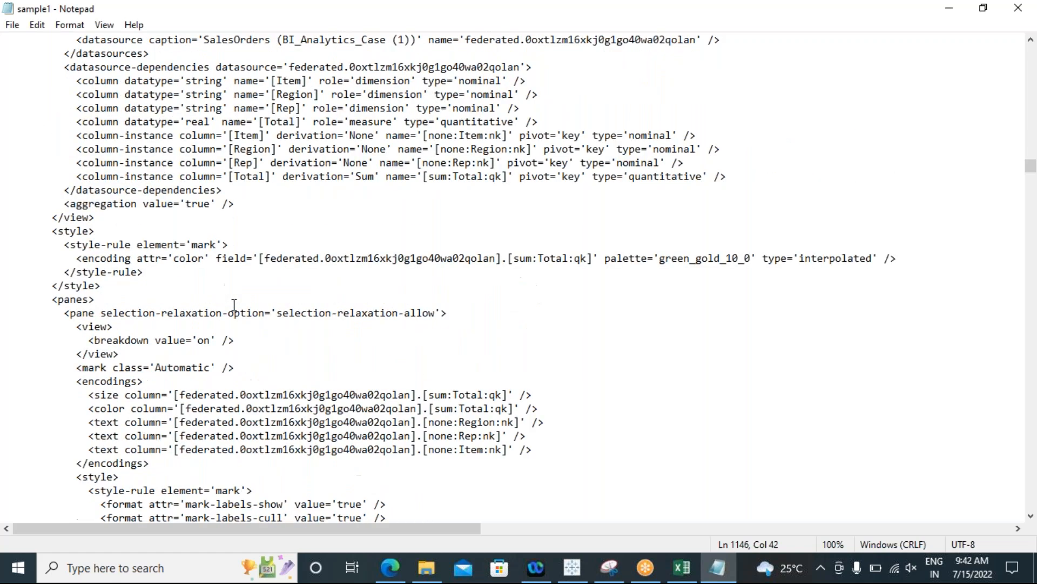
scroll(234, 306, up, 10)
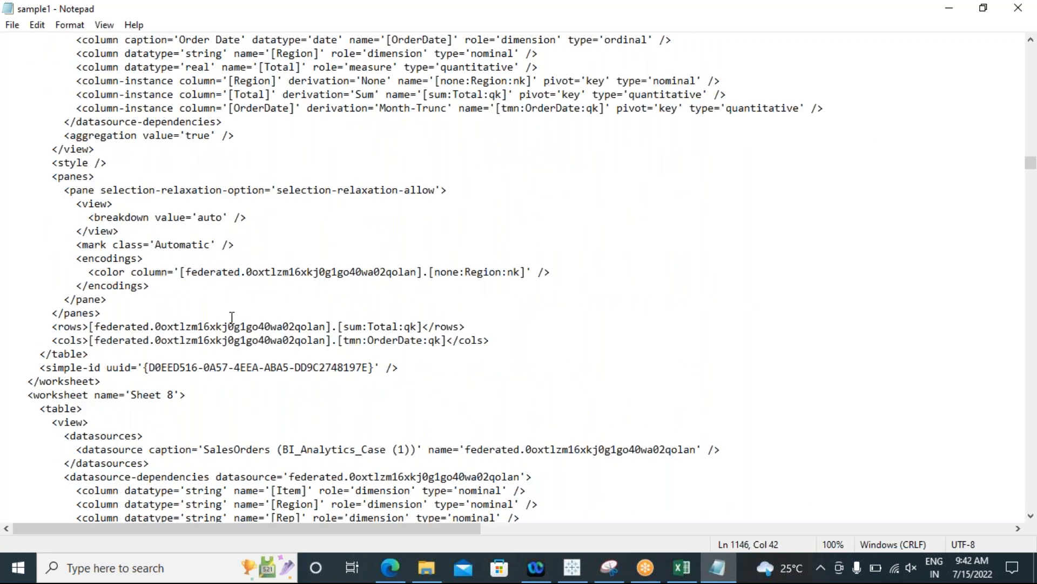
scroll(231, 301, up, 3)
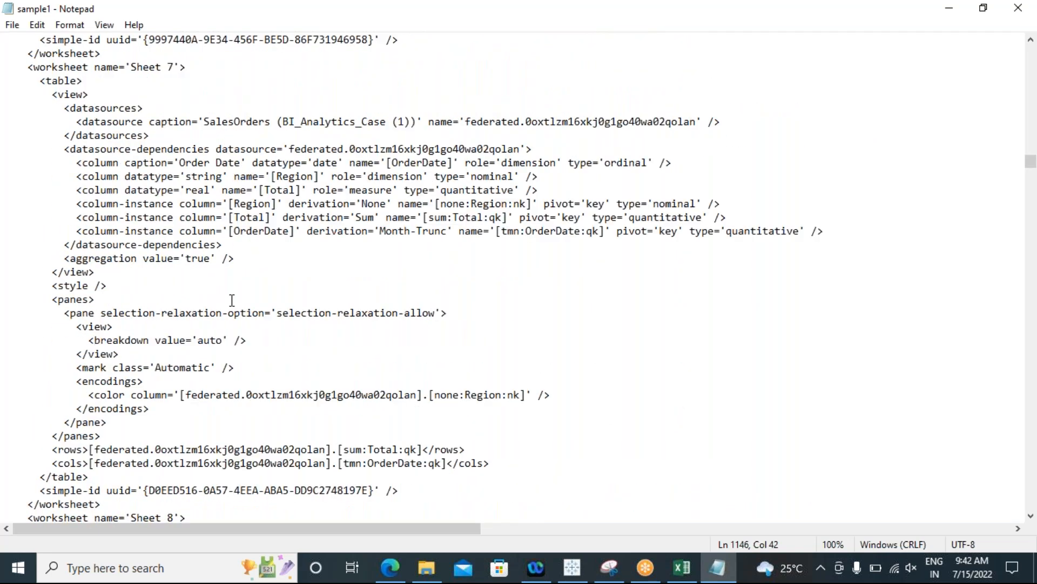
scroll(231, 299, up, 5)
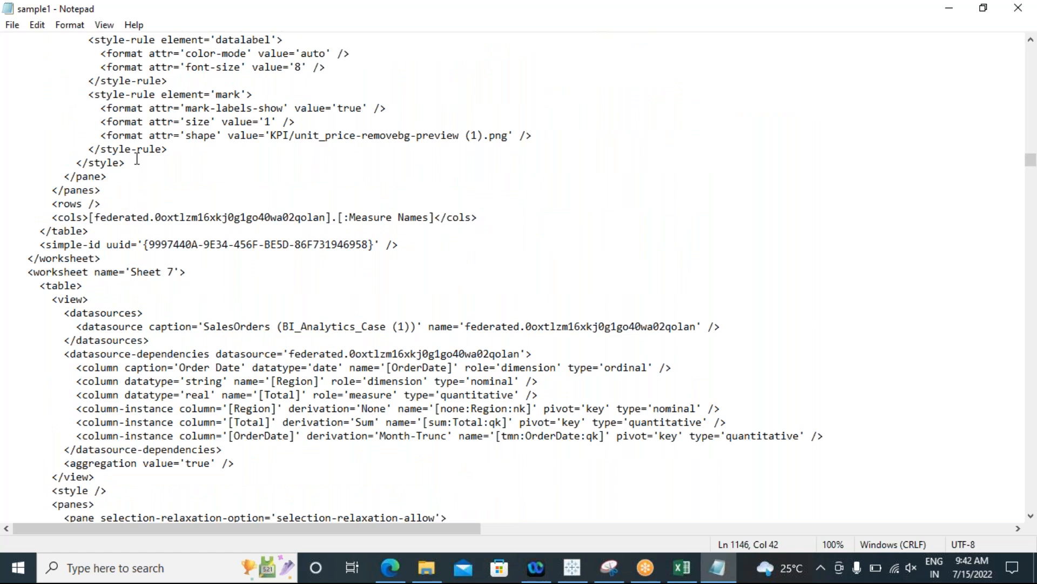
scroll(151, 188, up, 9)
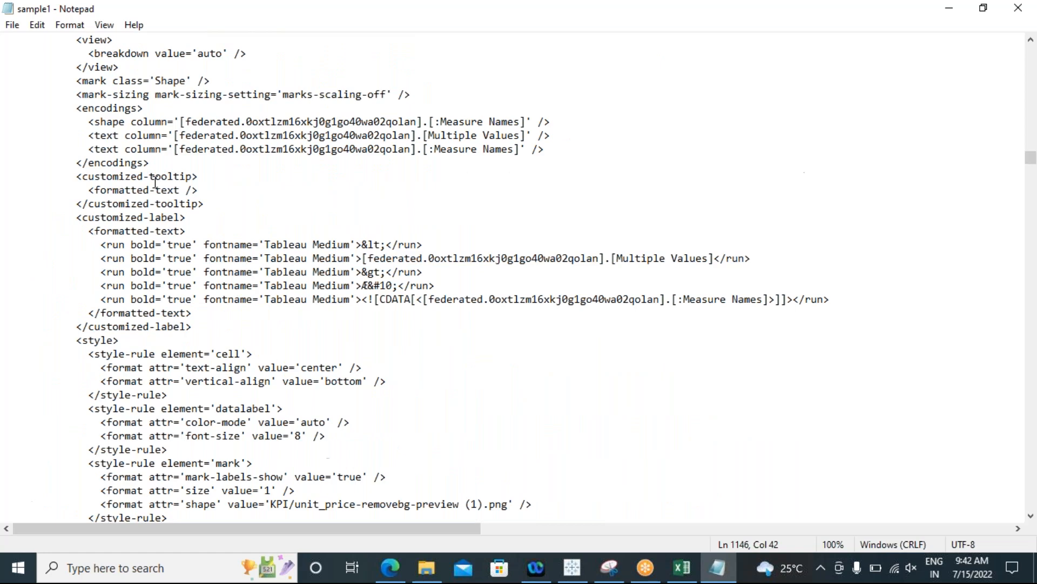
scroll(155, 182, up, 8)
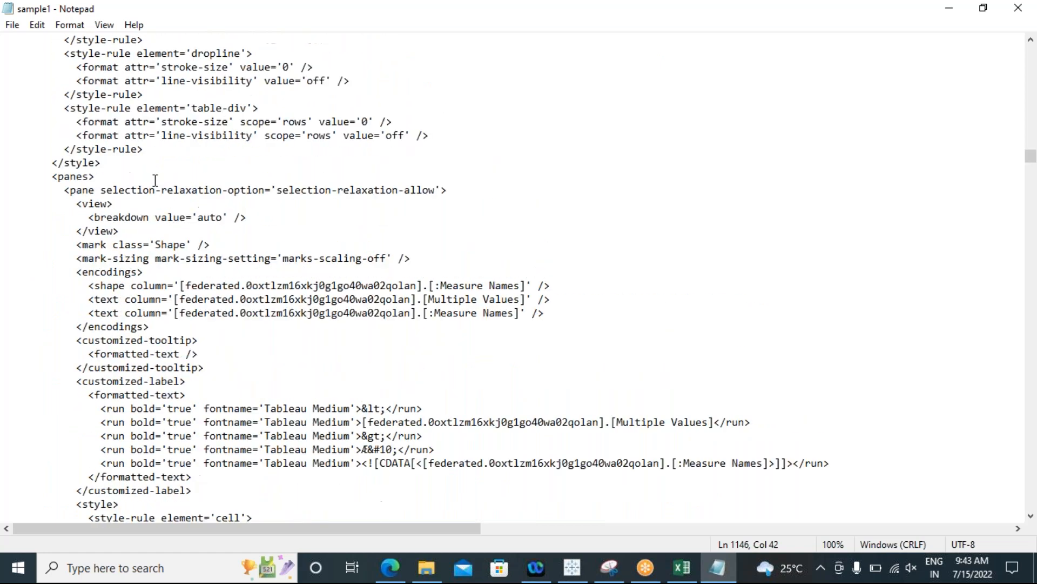
scroll(155, 180, up, 1)
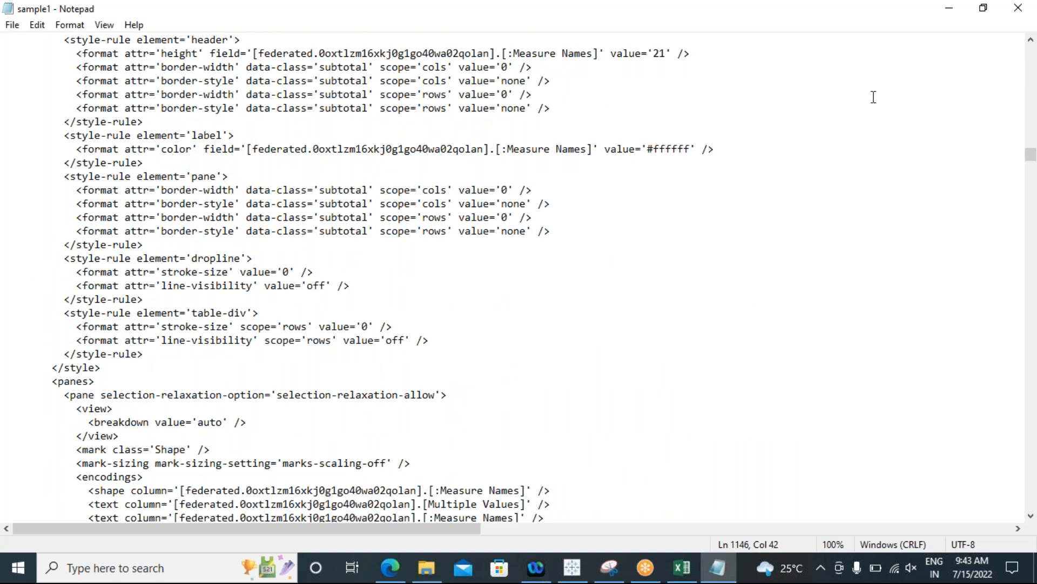
click(1017, 12)
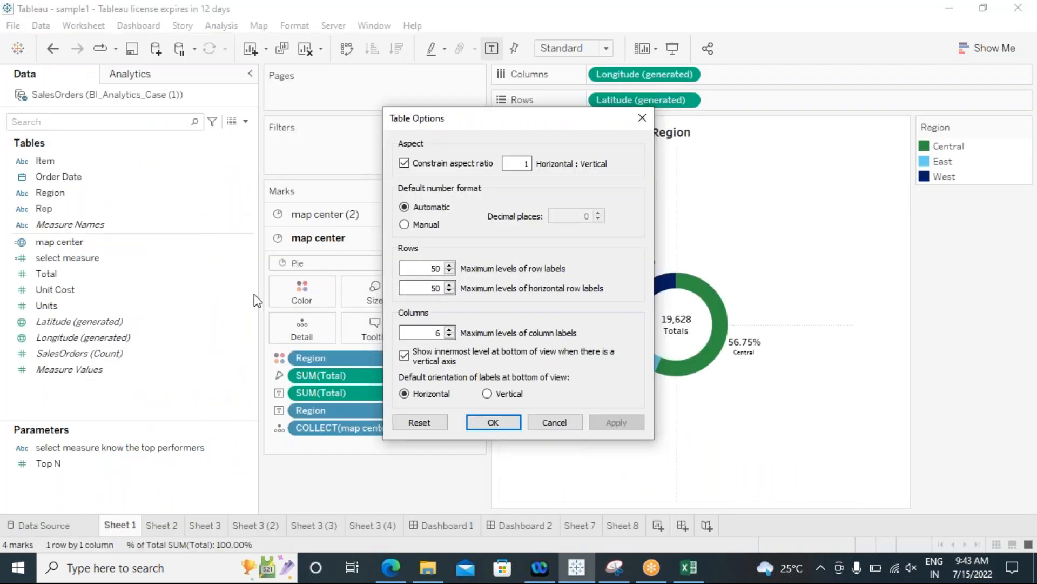
Accept the Table Options in Tableau and view Dashboard 1 and Dashboard 2, returning to Dashboard 1.
click(493, 422)
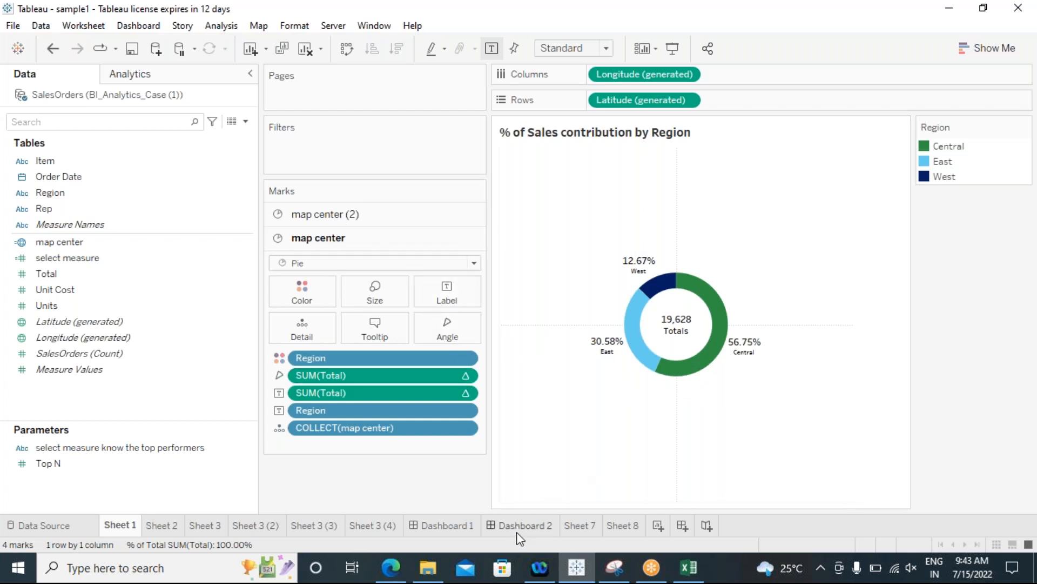
mouse_move(522, 535)
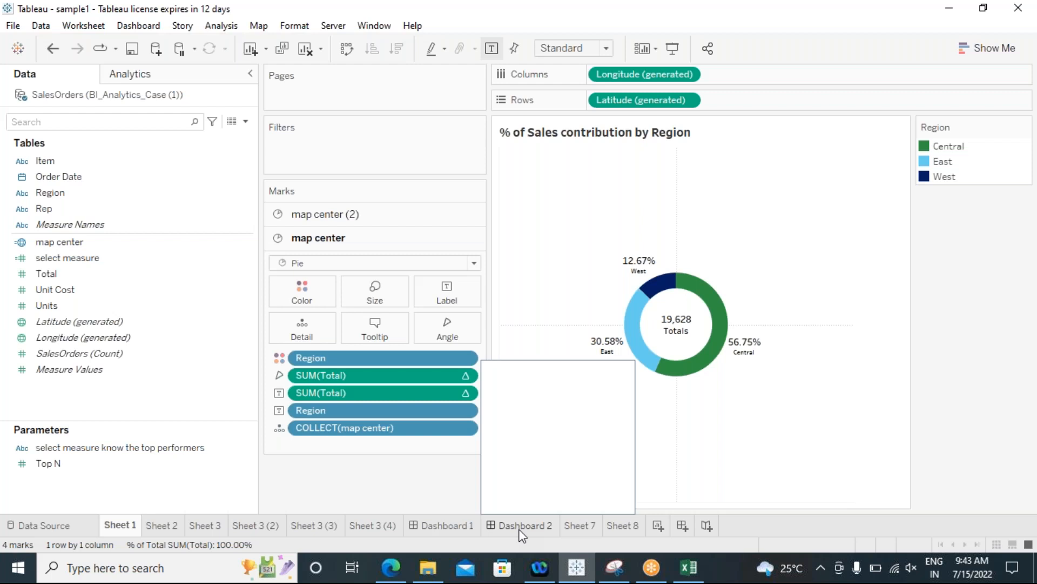
click(449, 527)
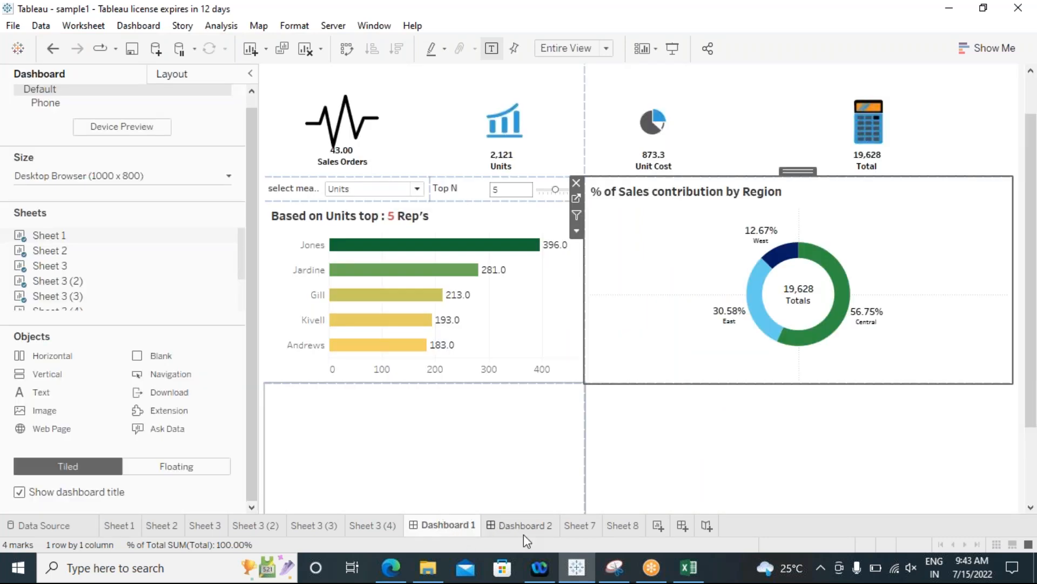
click(524, 530)
click(452, 529)
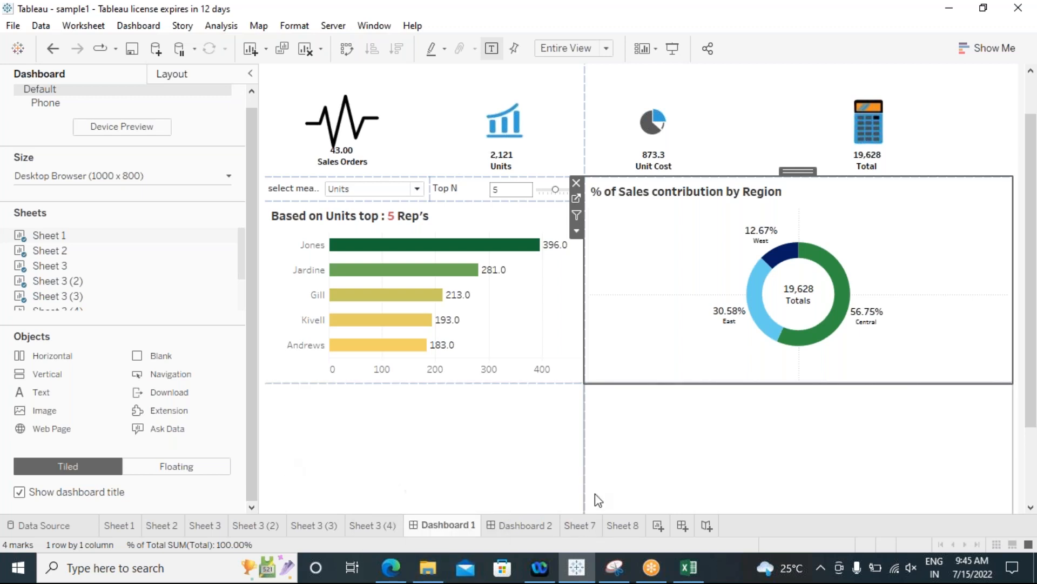
Minimize Tableau and the browser, and close BI_Analytics_Case (1) in Excel without saving, removing its recovered files.
click(952, 9)
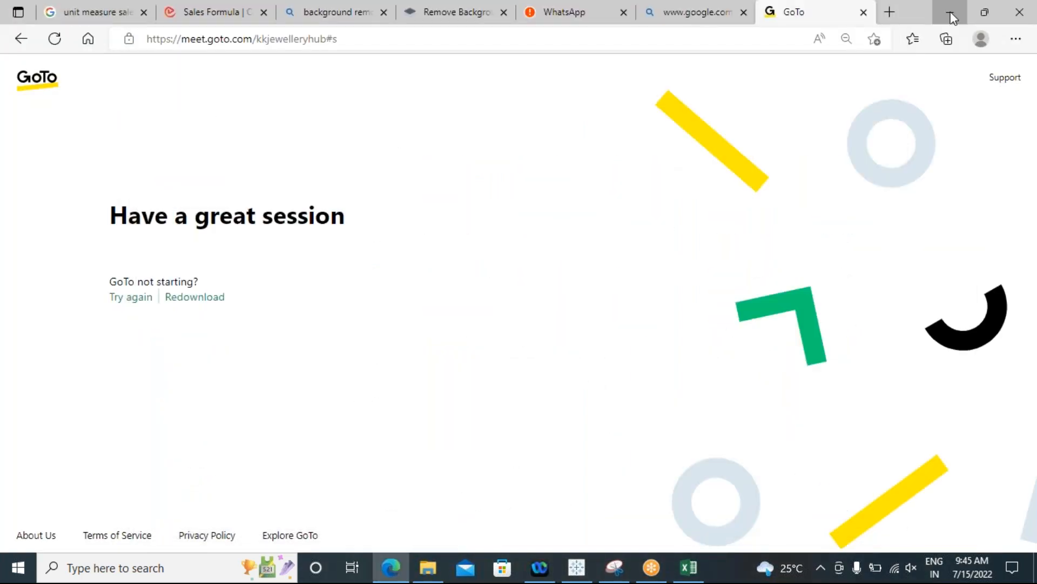
click(951, 12)
click(1026, 8)
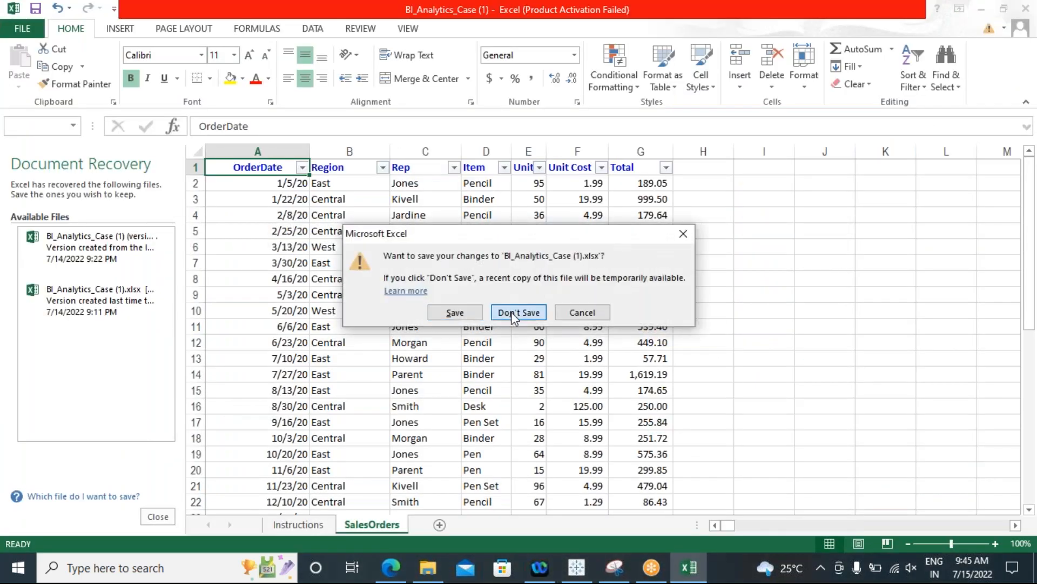
click(517, 312)
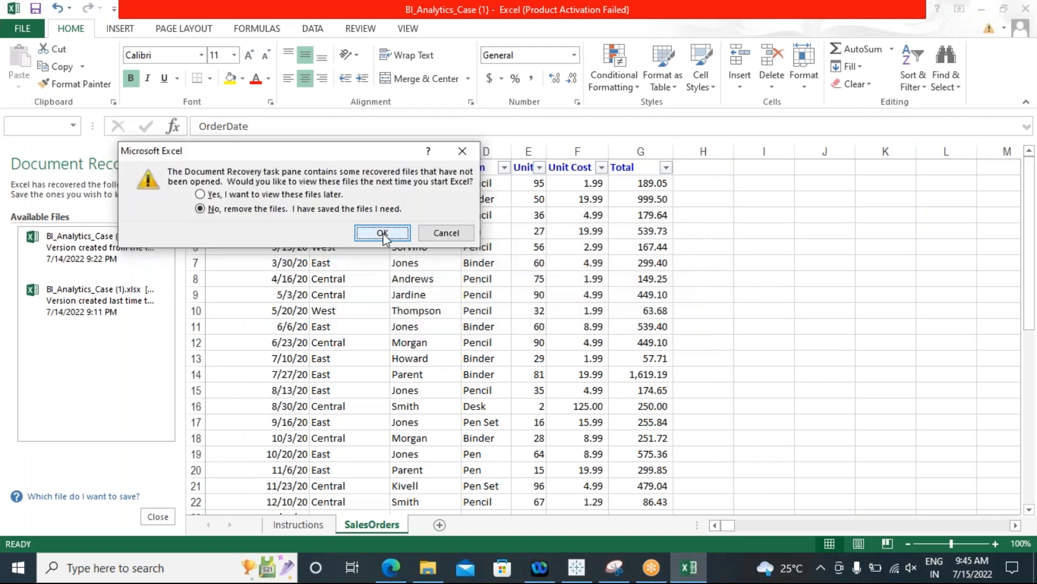
click(383, 233)
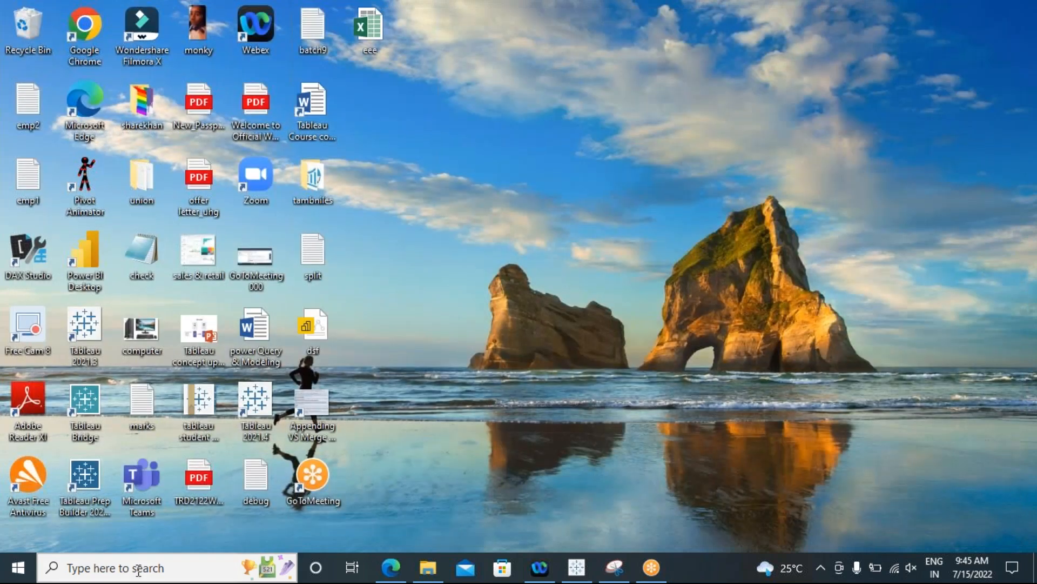
Launch DBeaver from the recent apps and dismiss its version update notice and tip of the day.
click(132, 567)
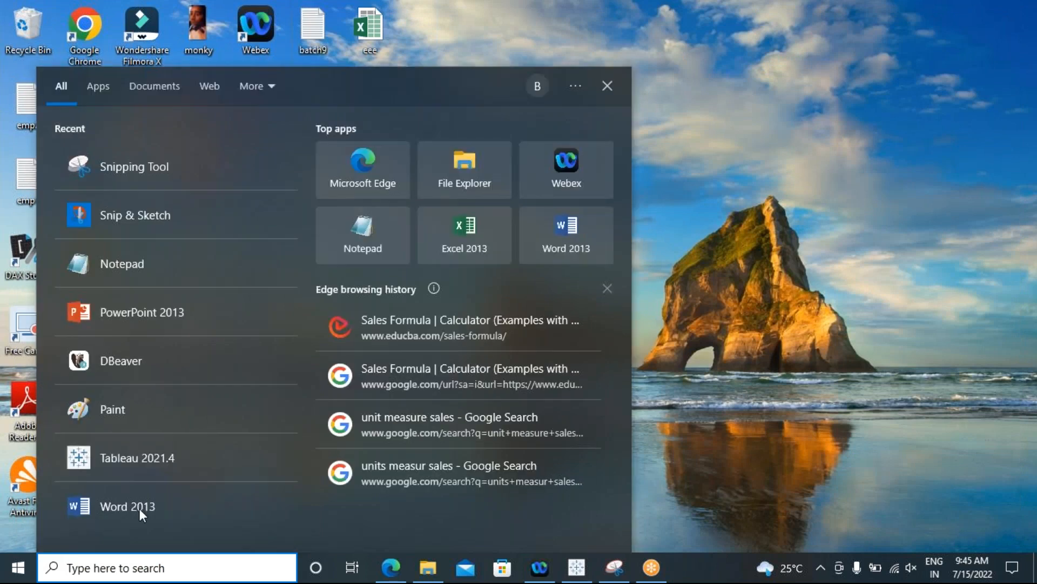
click(145, 367)
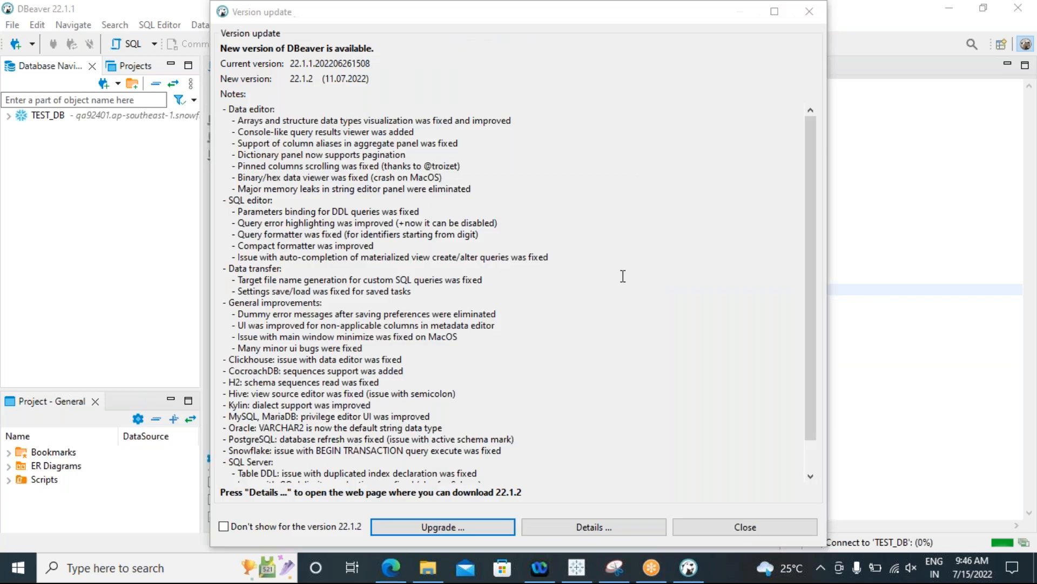
click(773, 531)
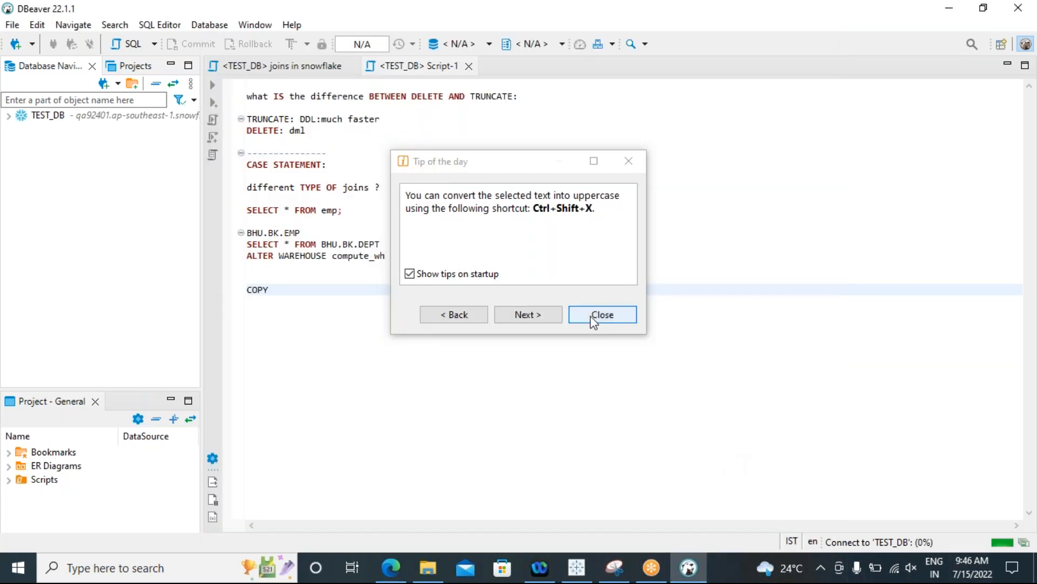
click(594, 322)
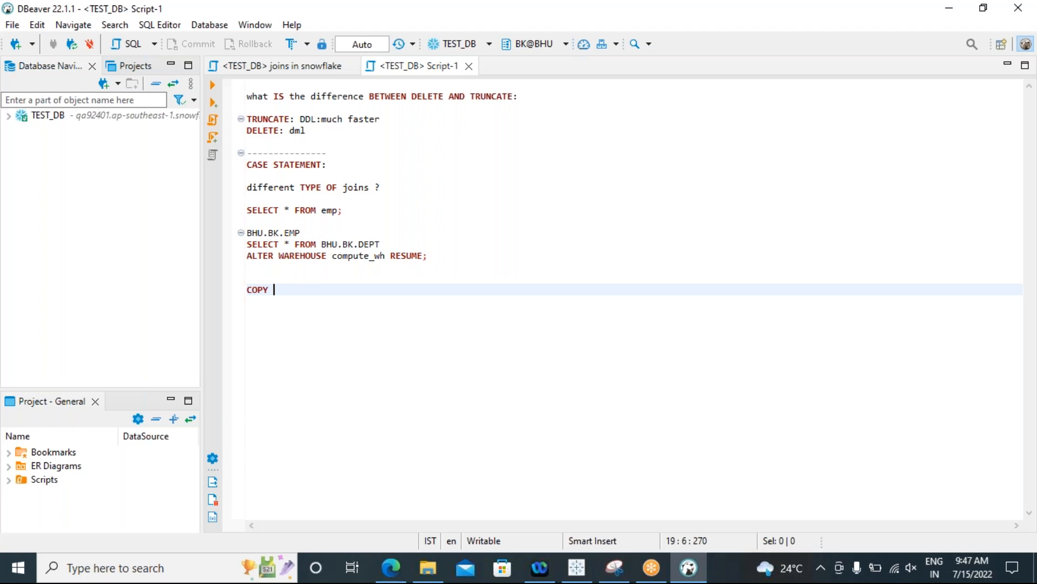
Write "selec max(sal) FROM emp WHERE sal" on a new line below COPY in the script.
key(Return)
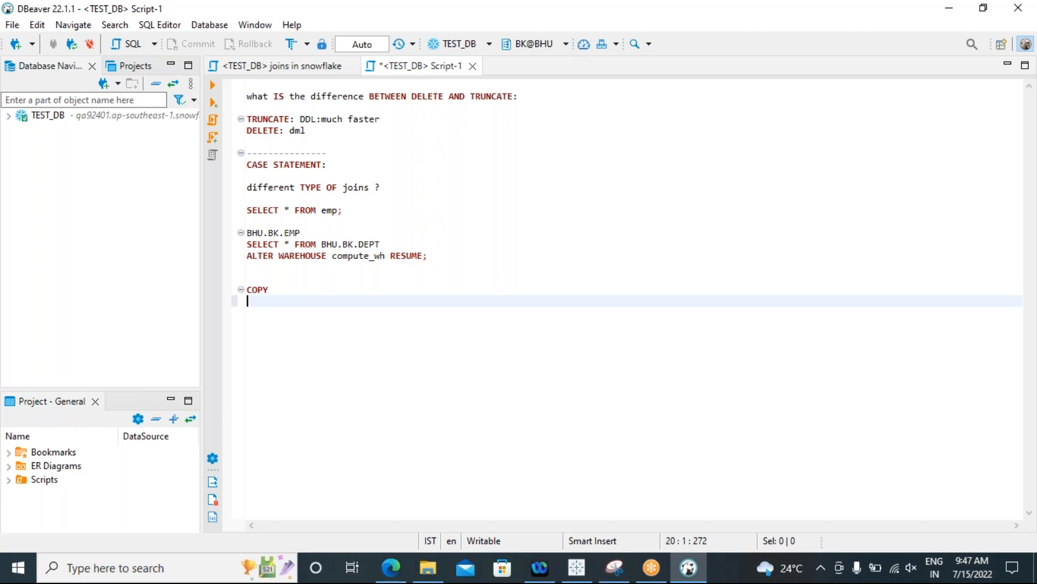
text(sele)
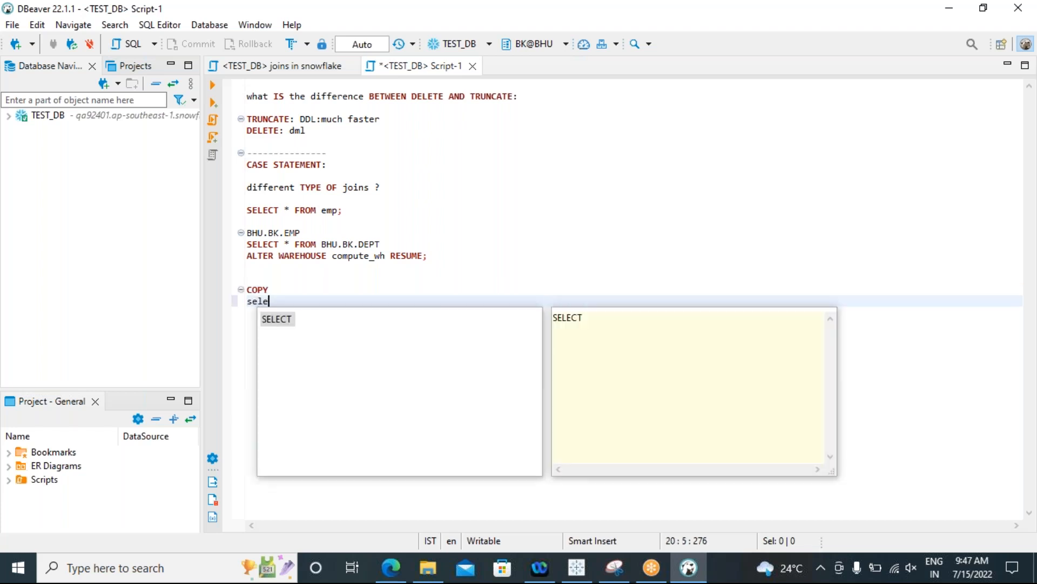
text(c ma)
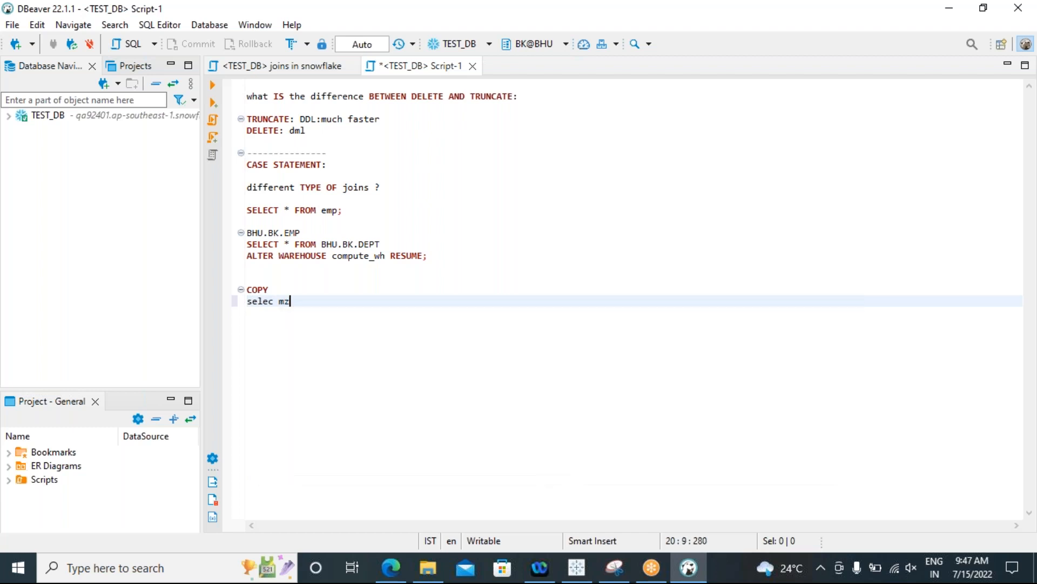
text(x(sal) from emp )
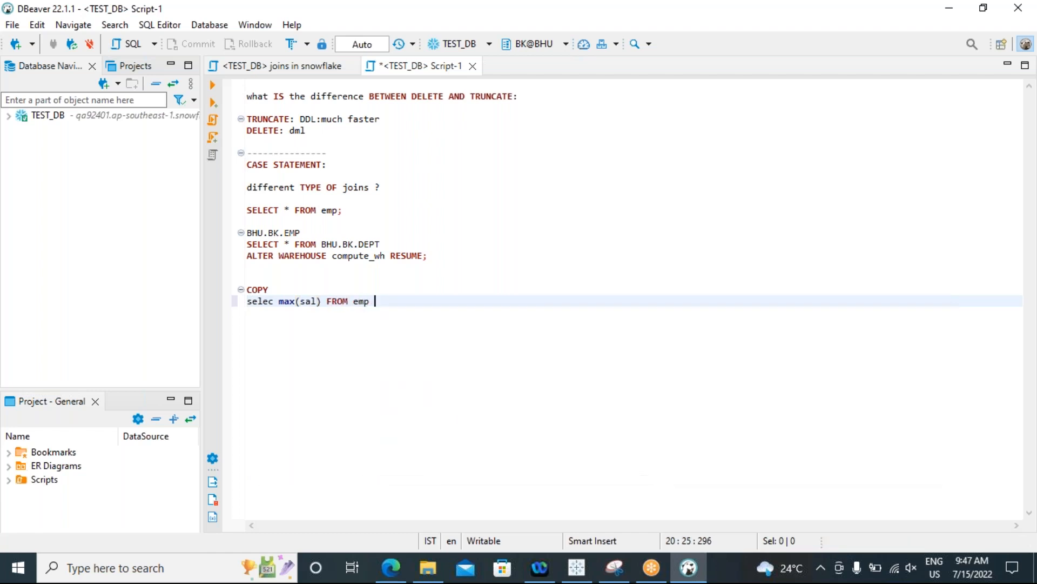
text(where s)
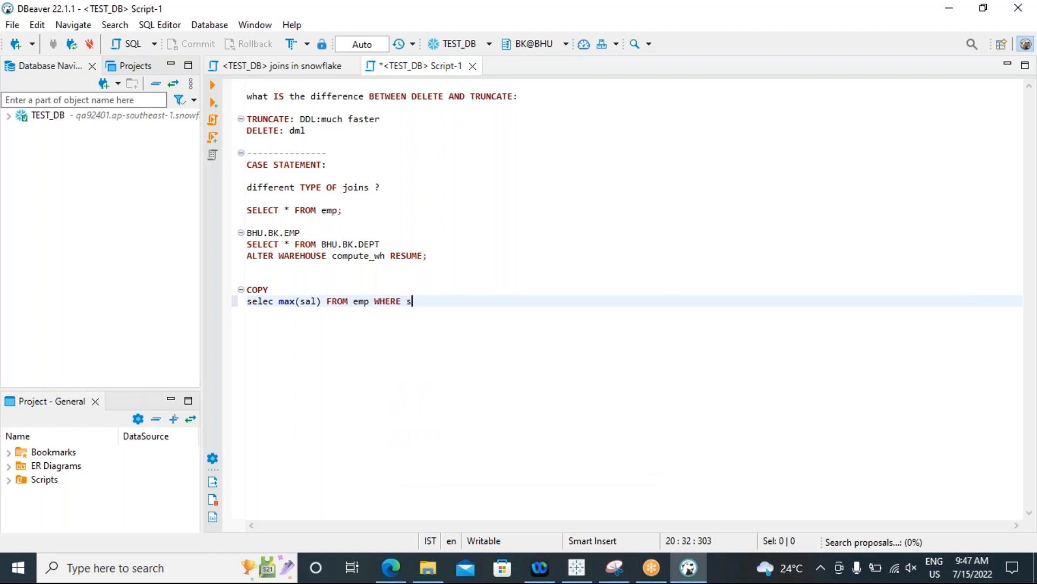
text(al)
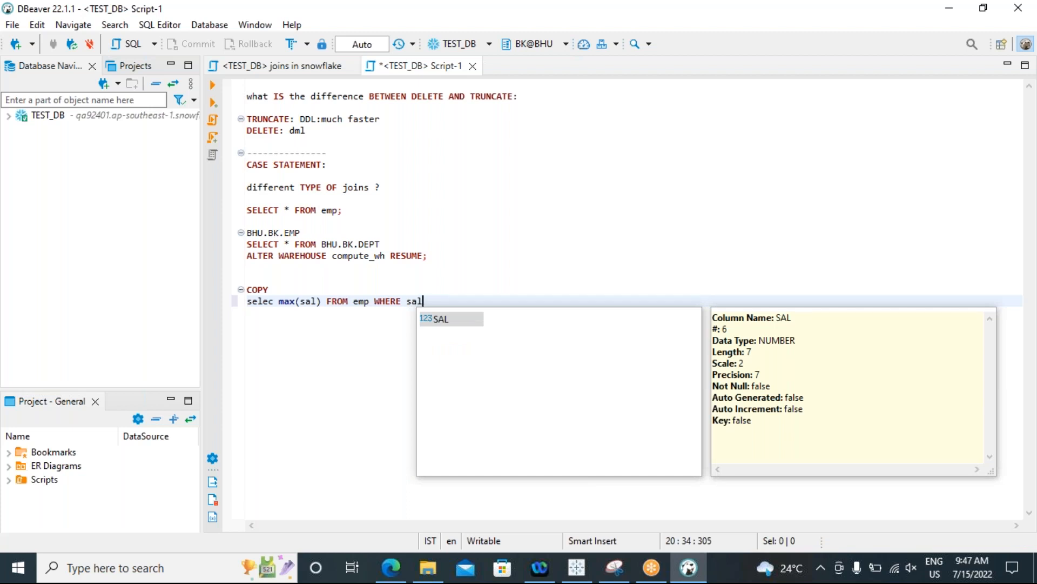
Add a less-than comparison with a subquery after the WHERE sal condition, starting it as <(SELECT max.
text(<)
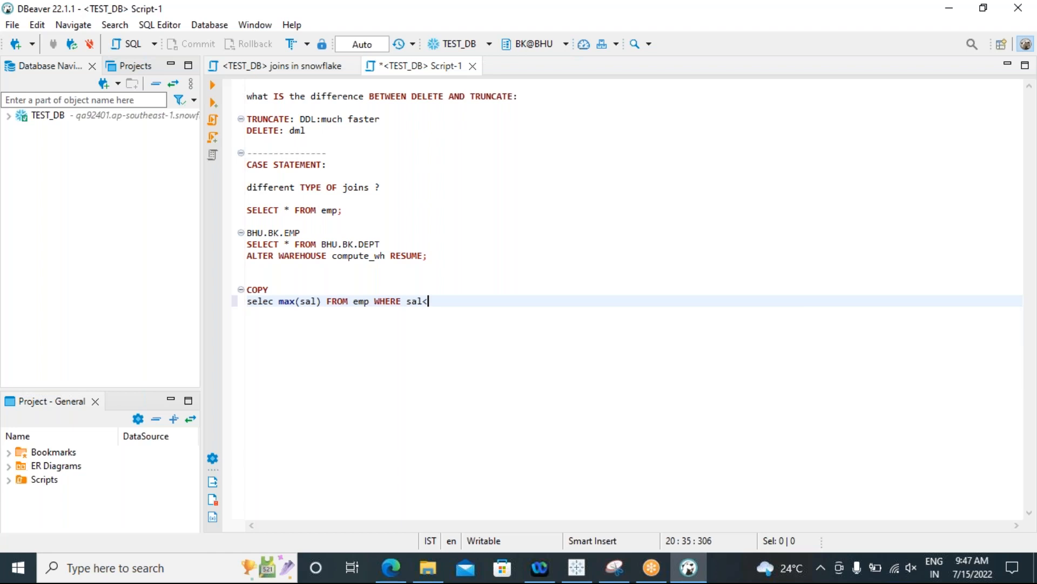
text(()
key(alt+shift)
text(selec)
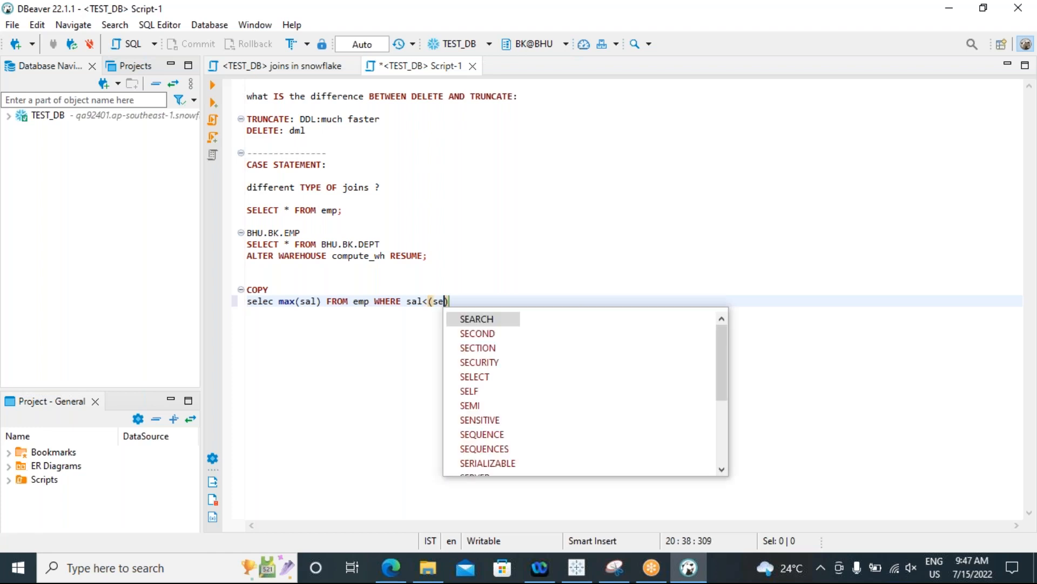
text(t )
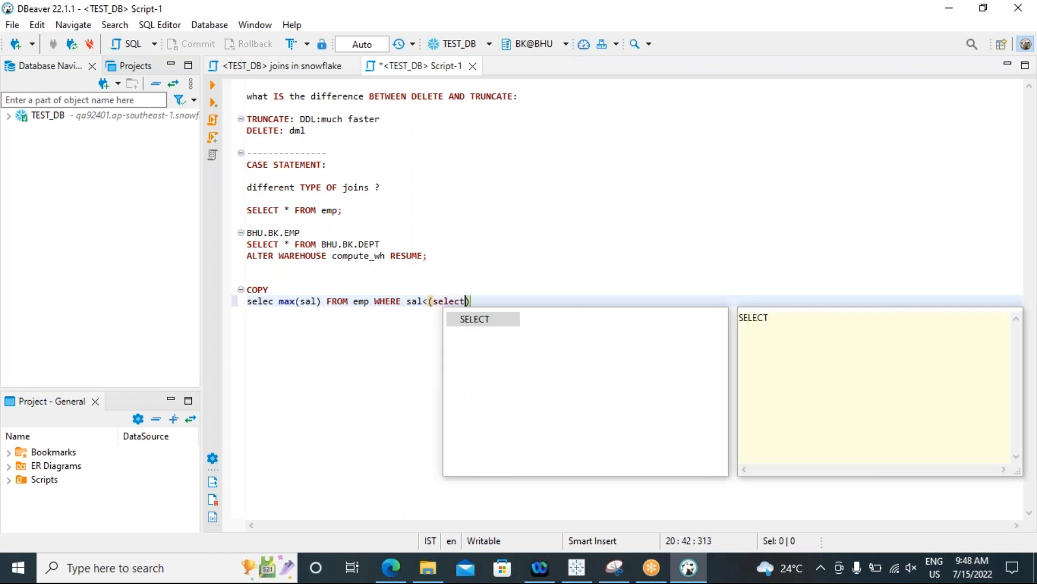
text(max)
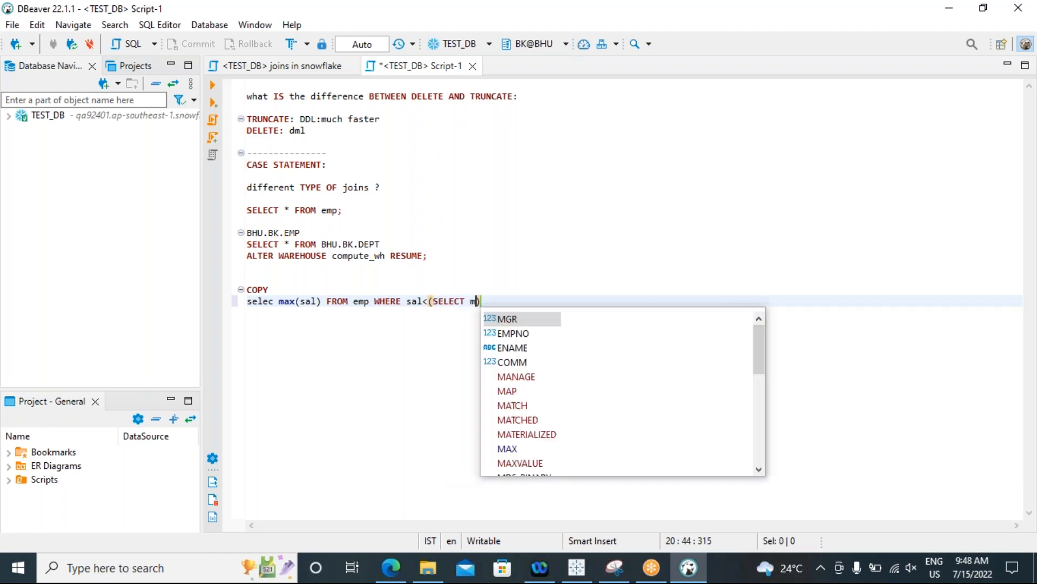
key(alt+shift)
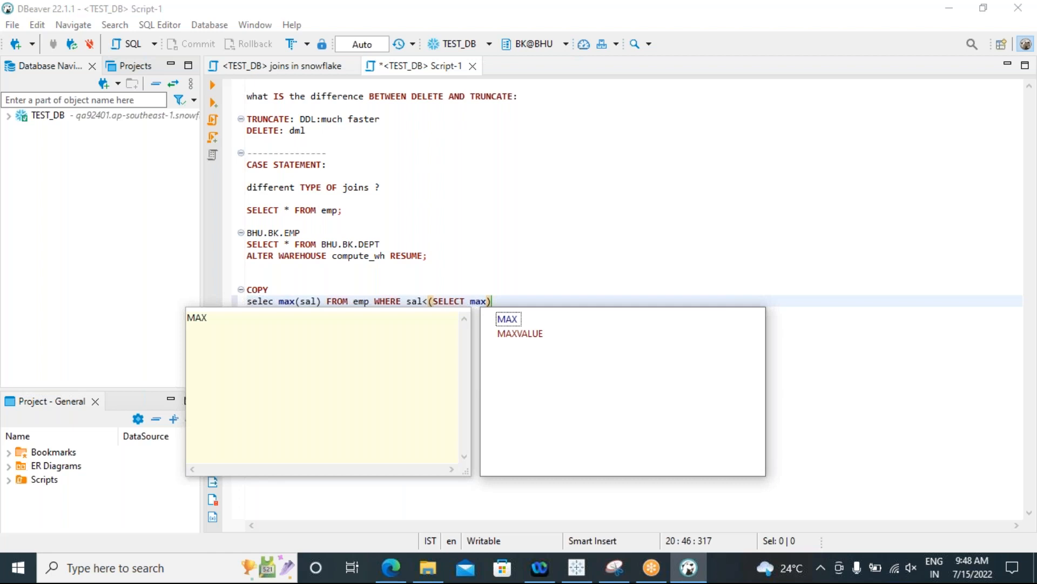
click(467, 308)
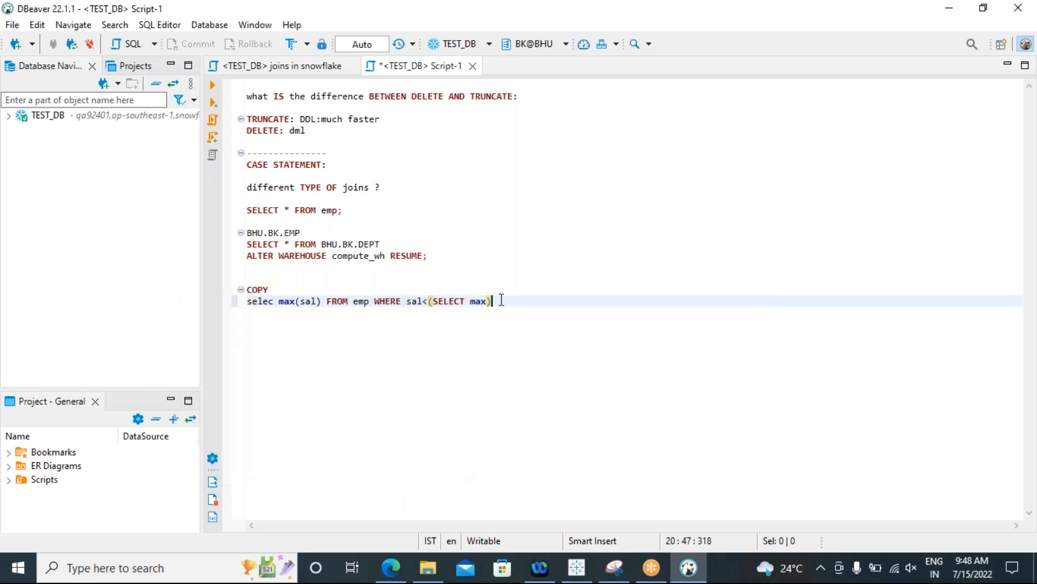
Complete the subquery in the WHERE condition so it reads (SELECT max(sal) FROM emp).
key(BackSpace)
key(Left)
key(Left)
key(Left)
key(Right)
key(Right)
key(Right)
key(super+space)
text(())
key(Left)
text(sal))
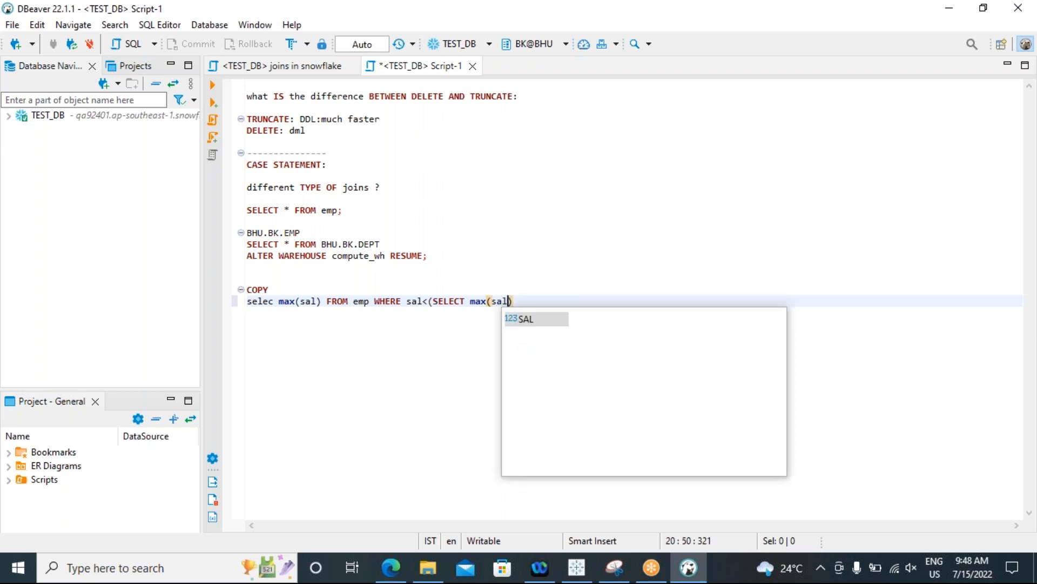
text( FROM e)
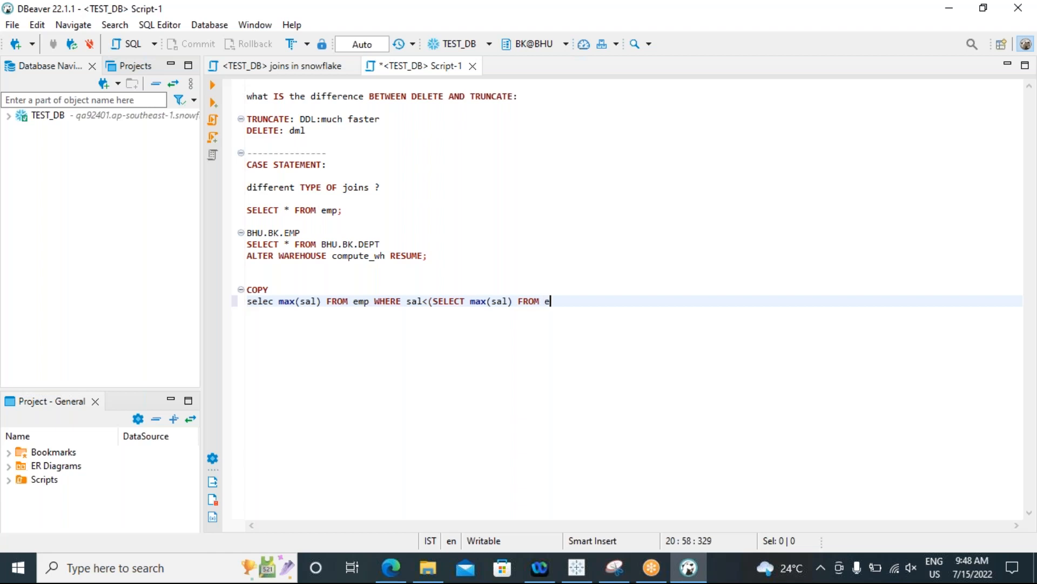
text(mp)
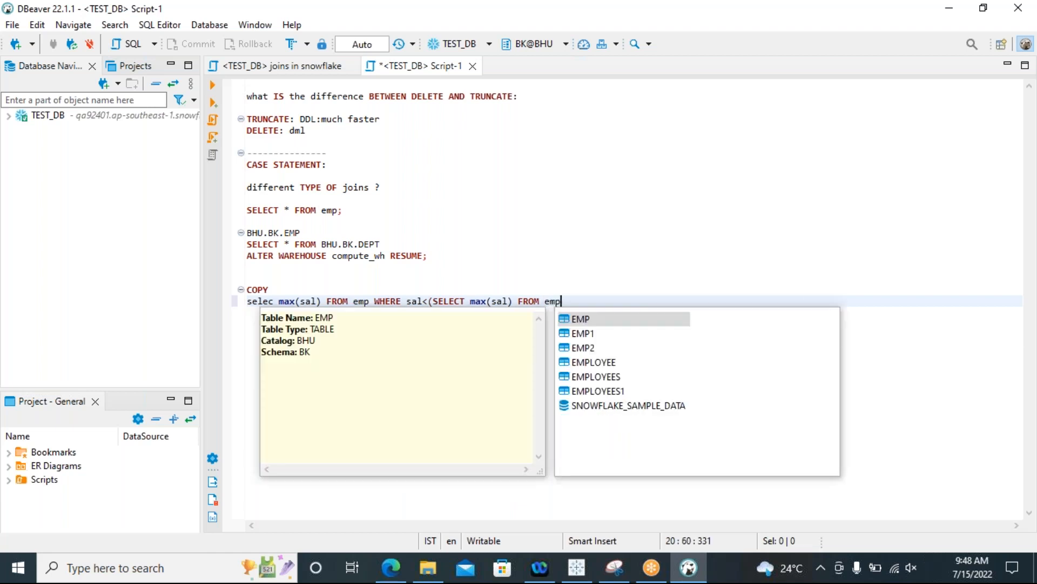
text())
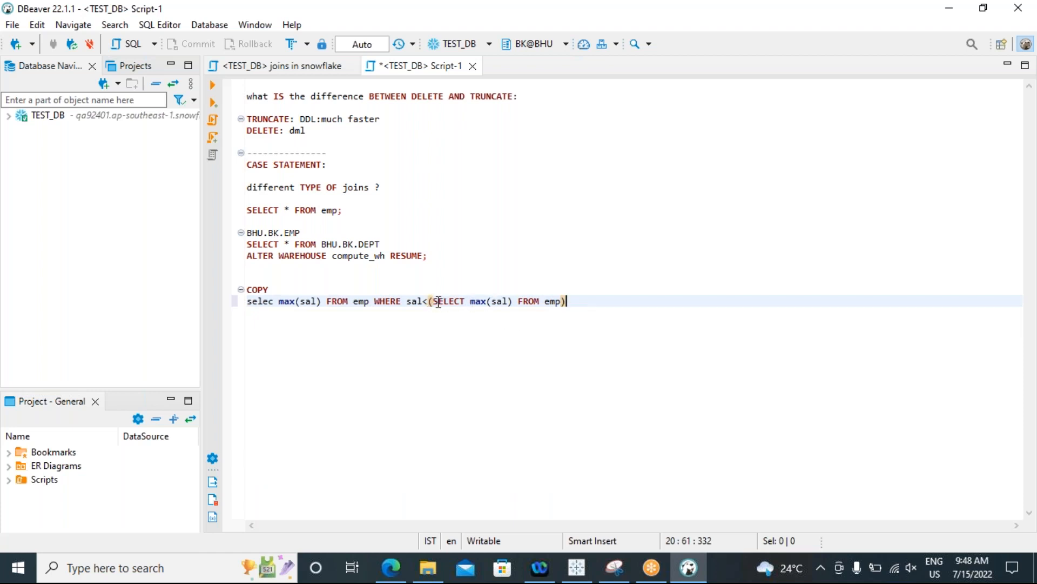
Add 40000 after the subquery and delete the <(SELECT max(sal) FROM emp) comparison.
drag(433, 302, 563, 311)
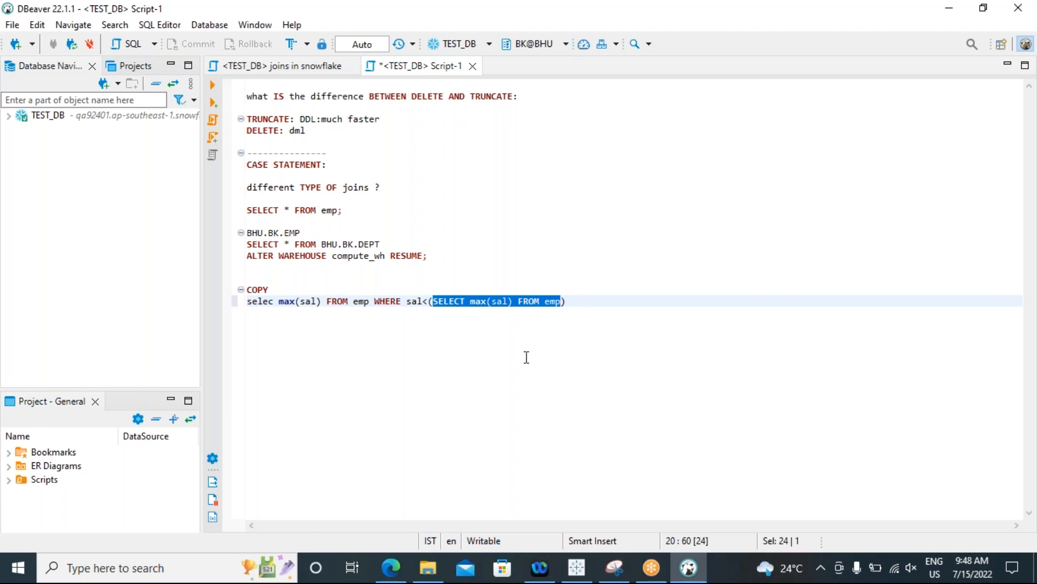
click(576, 303)
text(4000)
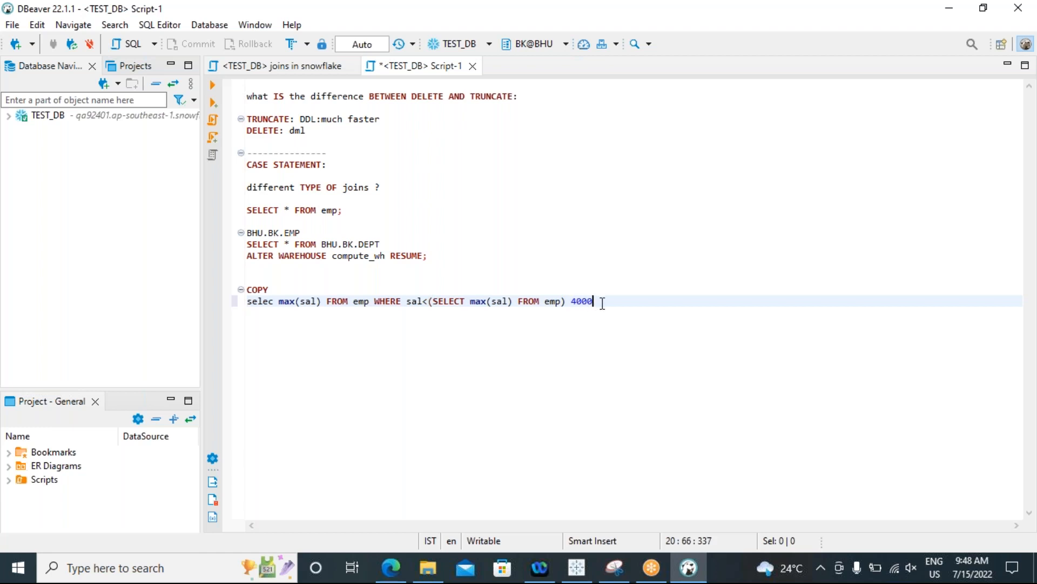
text(0)
drag(422, 301, 570, 311)
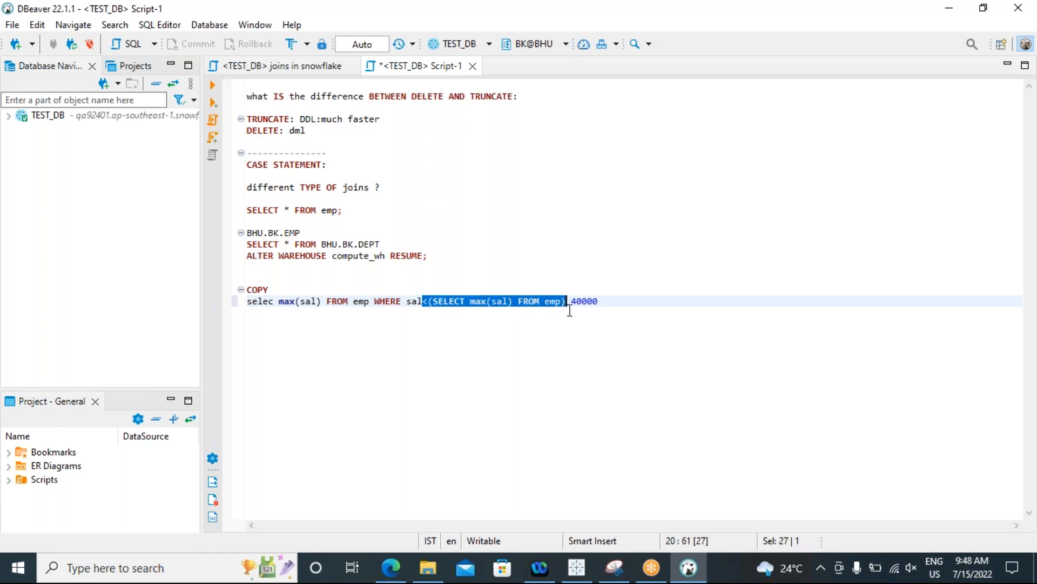
key(BackSpace)
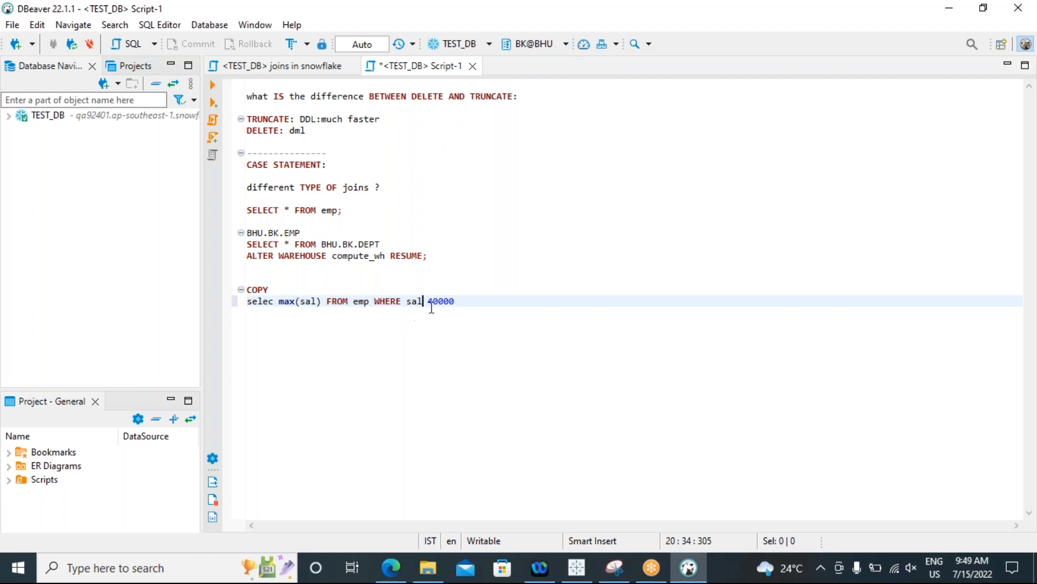
Insert < between sal and 40000 in the condition, and highlight the 40000 limit and max(sal) in the query.
drag(427, 303, 458, 304)
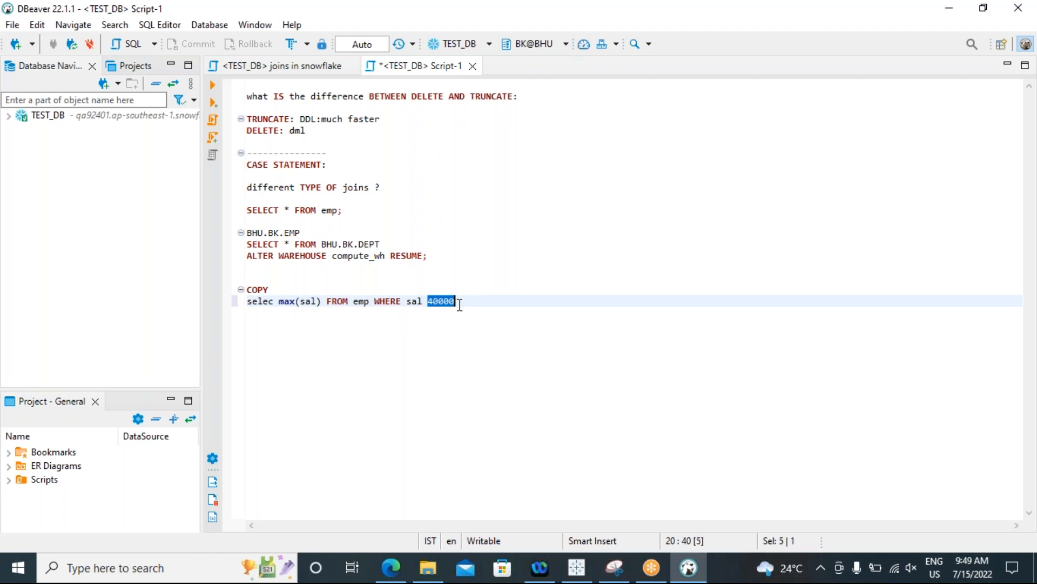
click(427, 303)
drag(429, 303, 458, 303)
click(427, 301)
key(super+space)
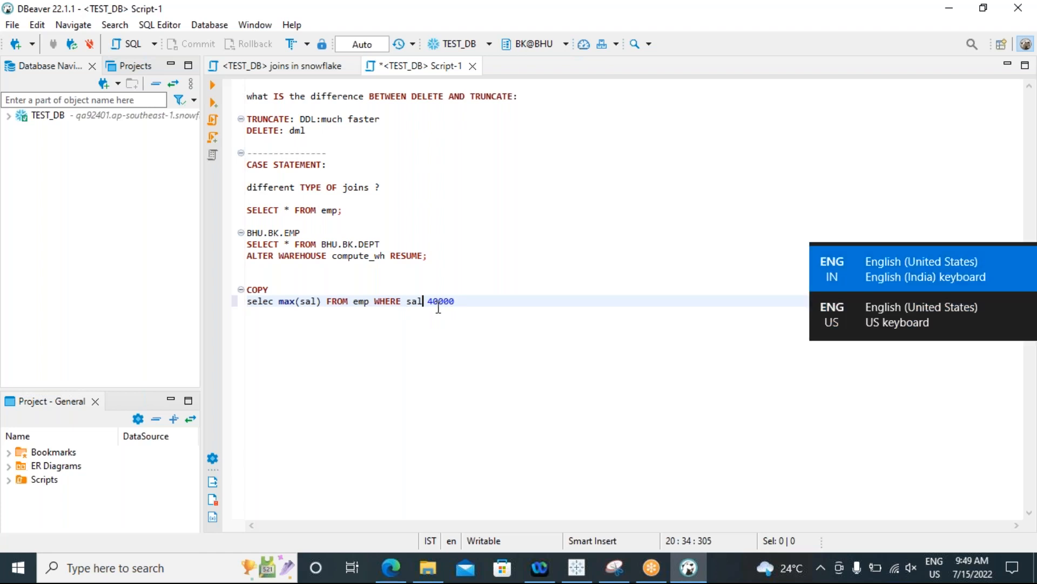
text(<)
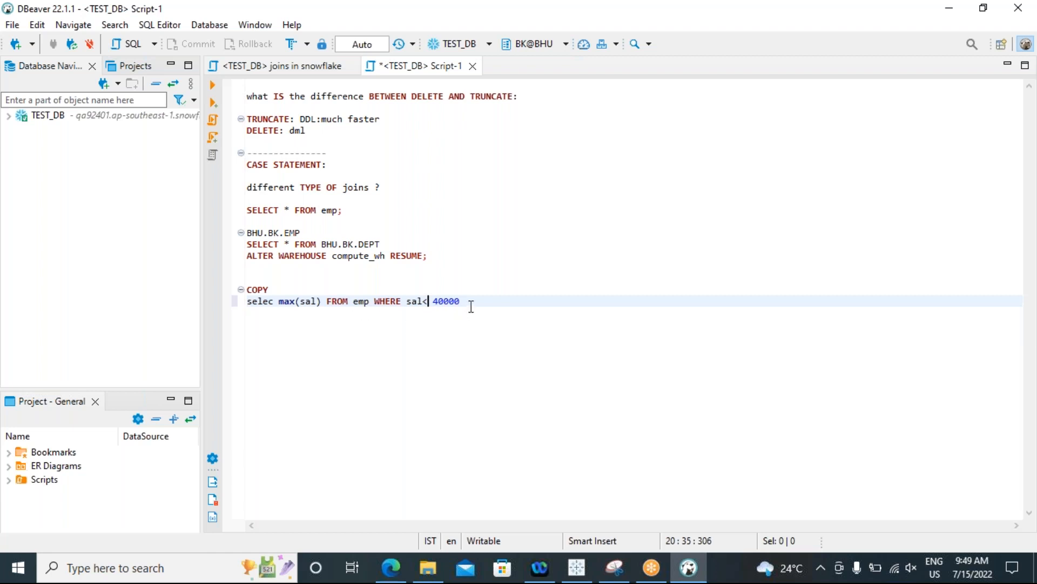
drag(461, 301, 429, 302)
double_click(417, 304)
drag(433, 302, 461, 301)
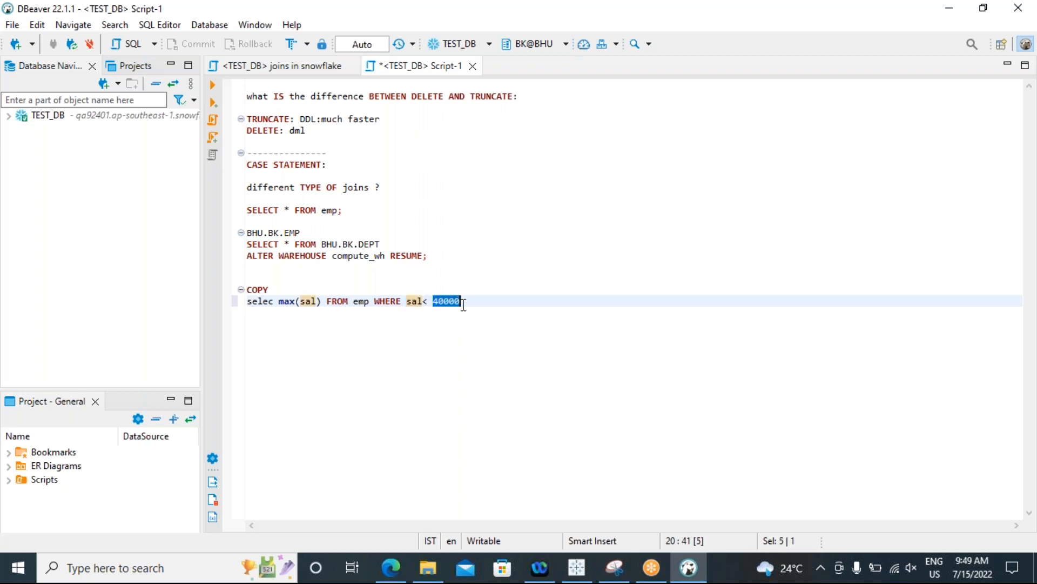
drag(279, 302, 322, 309)
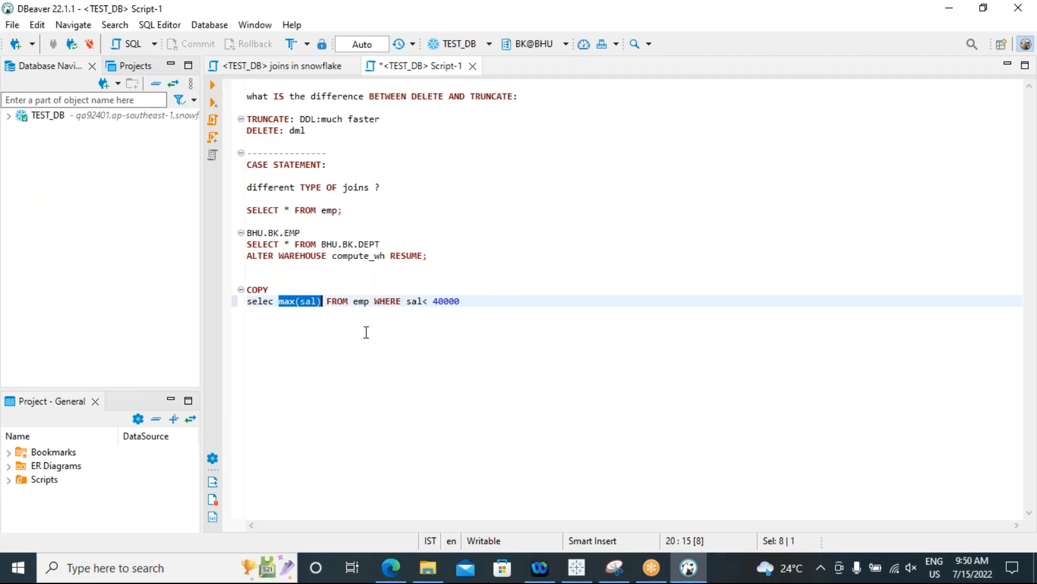
Write the query SELECT sal FROM emp; two lines below the maximum salary query.
click(485, 301)
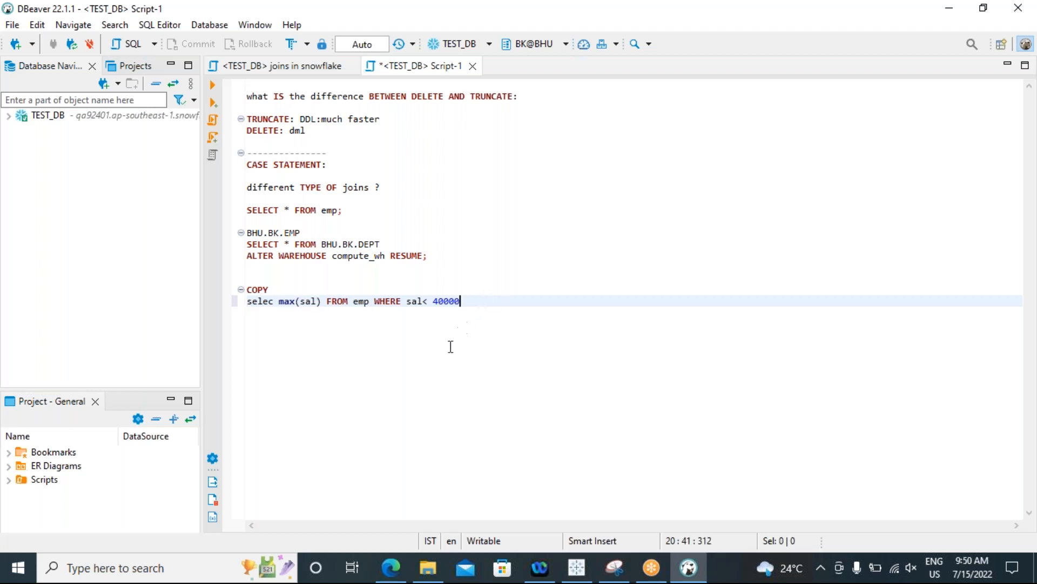
key(Return)
key(Return)
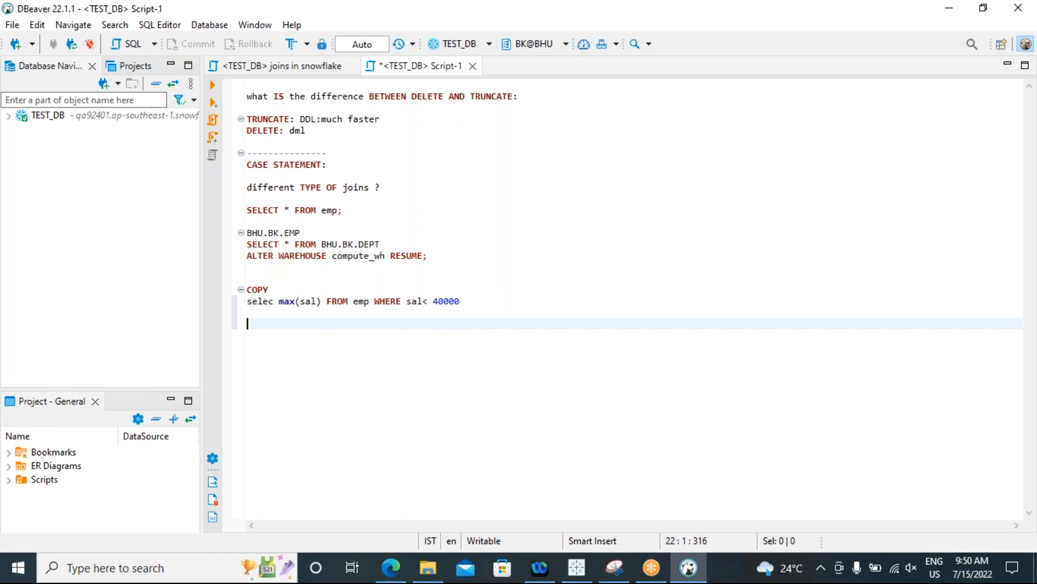
text(select )
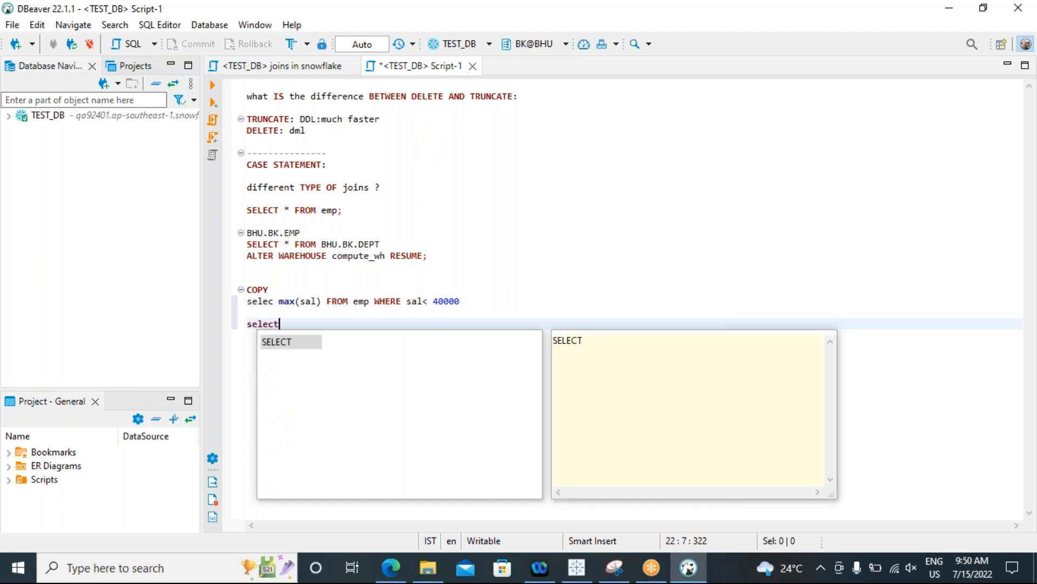
text(sal)
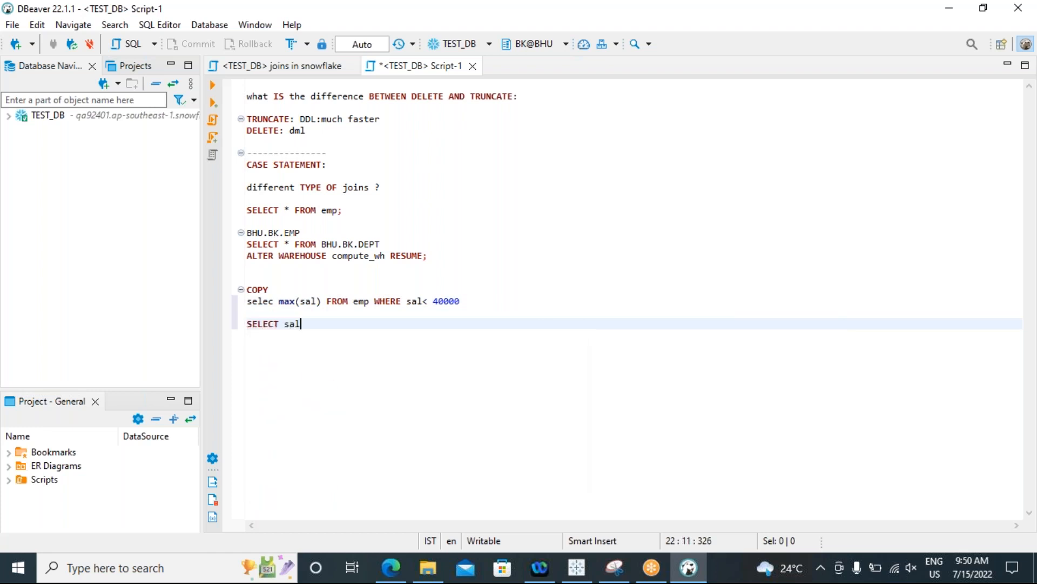
text( FROM mep)
key(BackSpace)
key(BackSpace)
key(BackSpace)
text(emp)
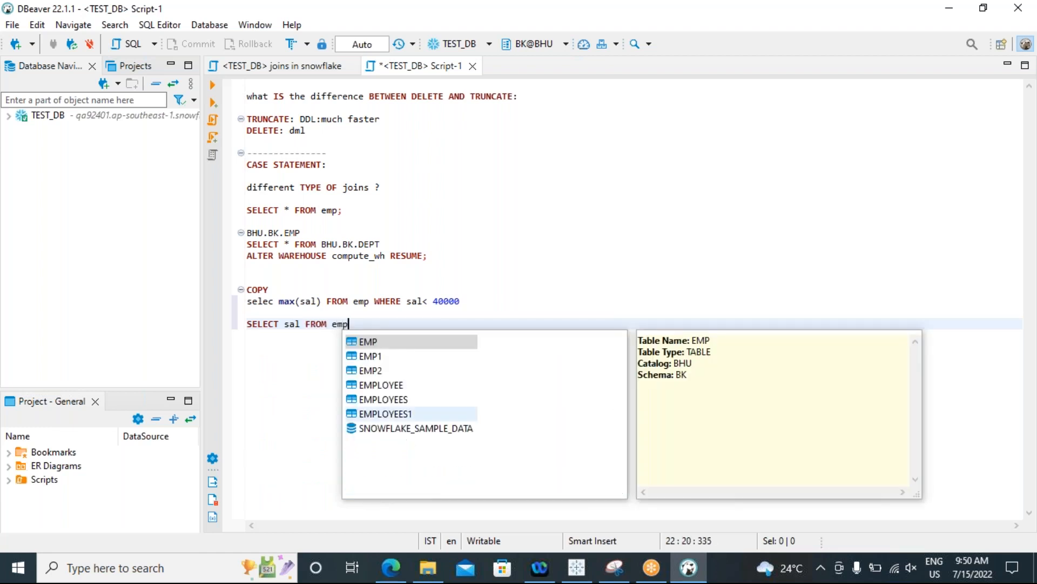
text(;)
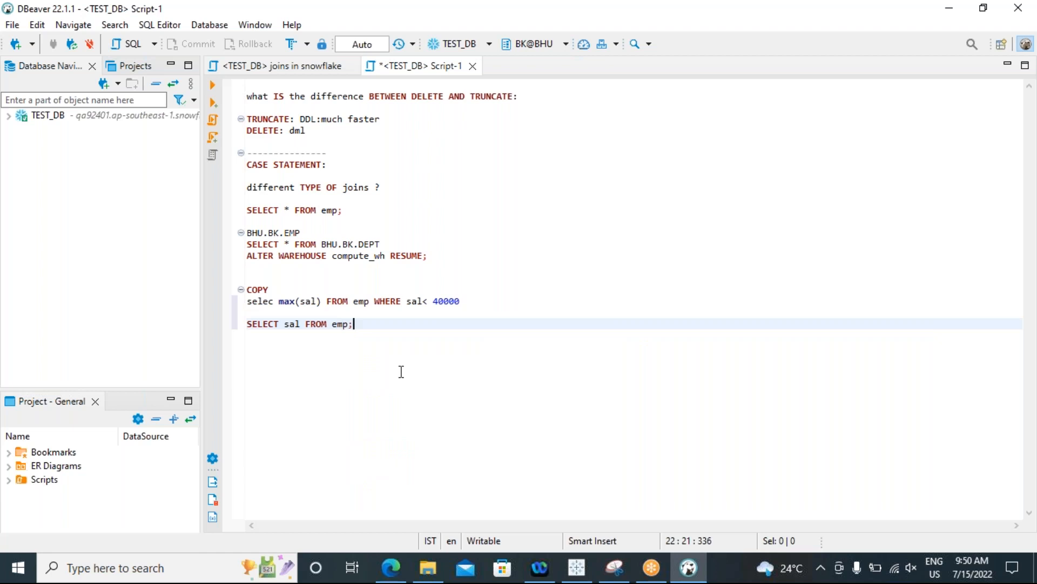
Run only the SELECT sal FROM emp; query and resize the results area to view the salaries and the script.
drag(358, 323, 243, 319)
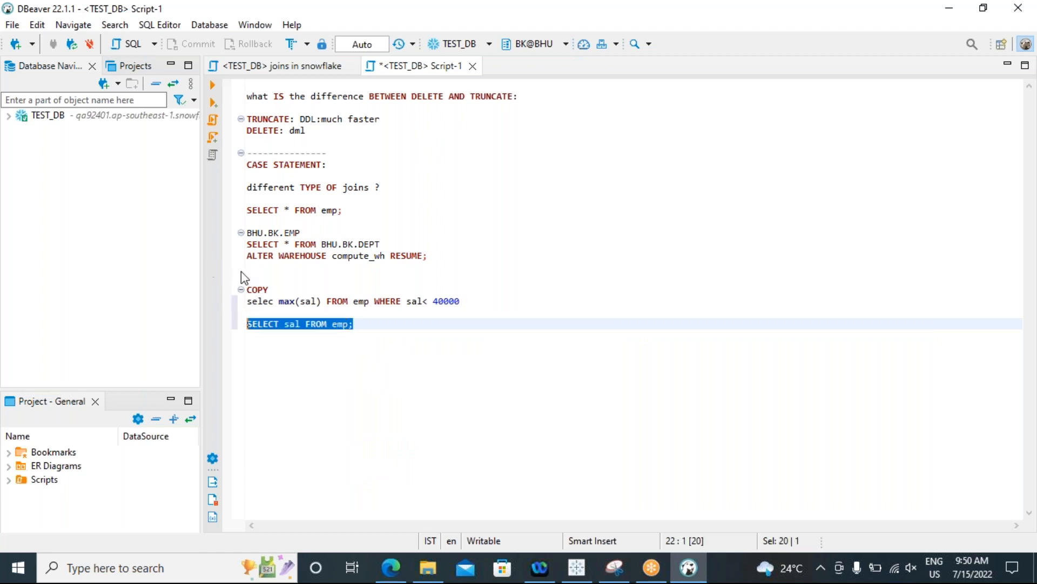
click(213, 85)
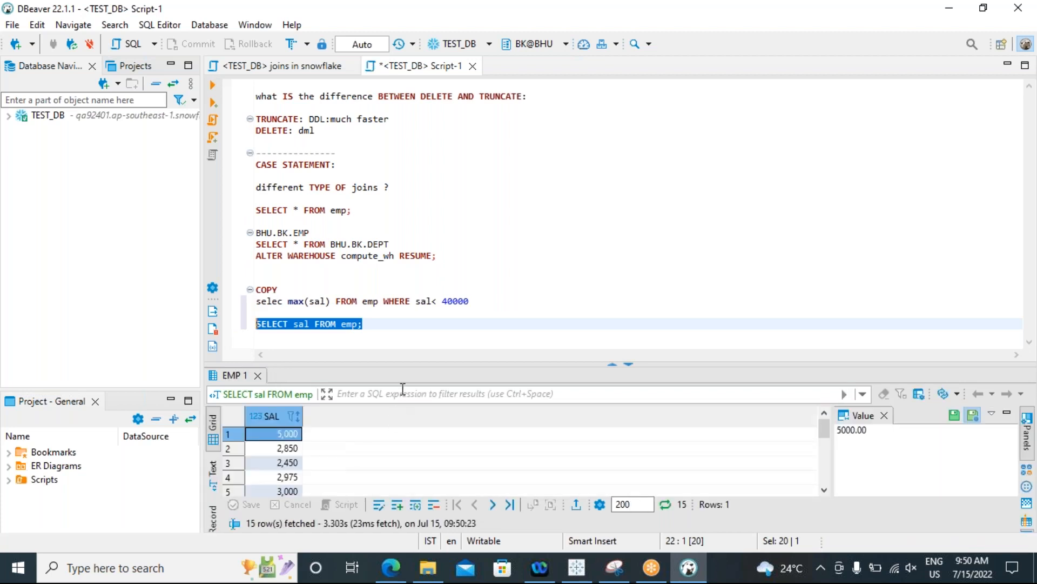
drag(401, 363, 457, 207)
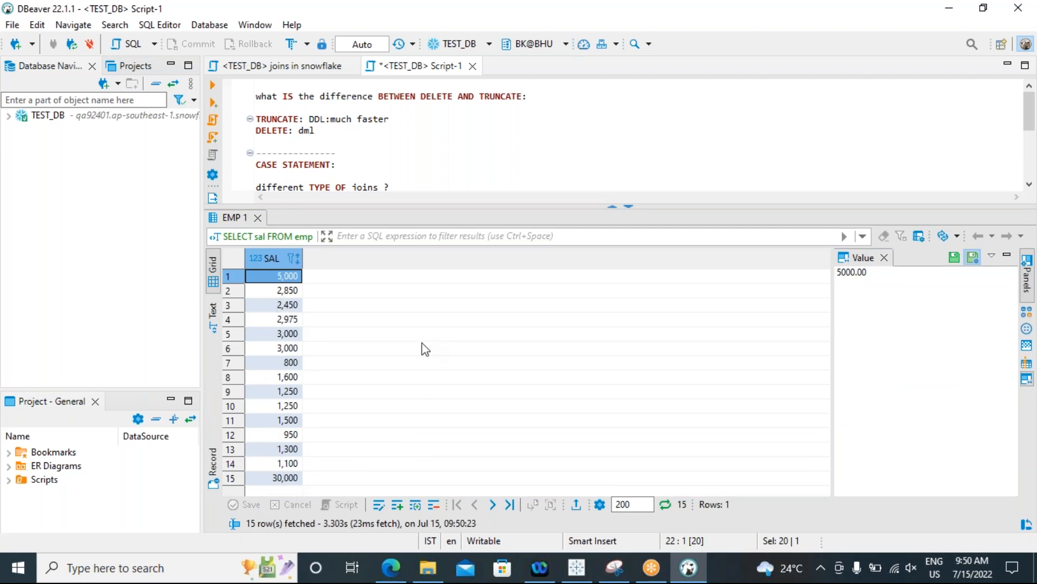
drag(406, 207, 359, 267)
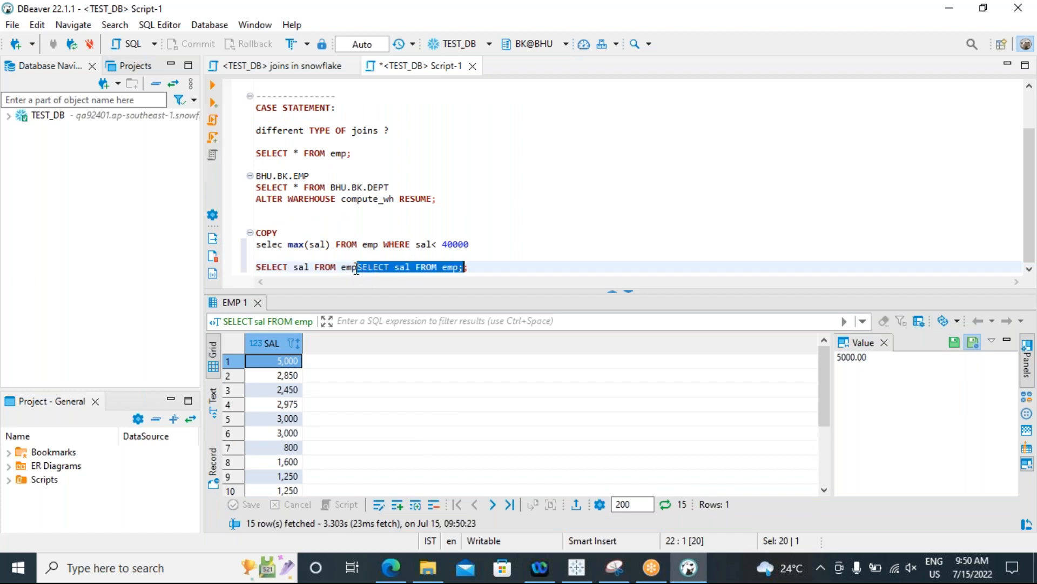
Insert ORDER BY DESC after the first SELECT sal FROM emp on the last line and run only that part.
click(359, 267)
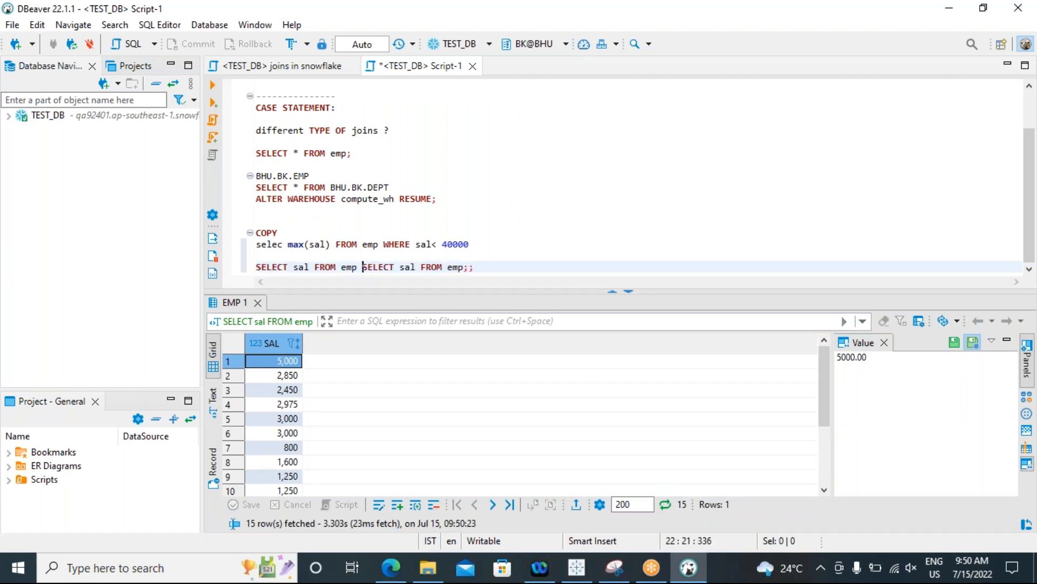
text(ORDER by)
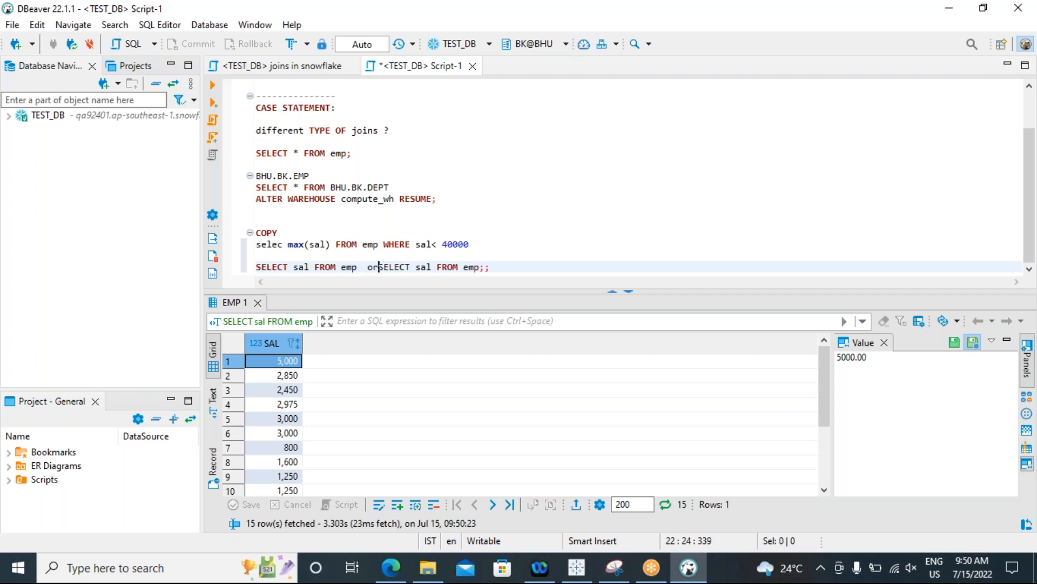
text( desc)
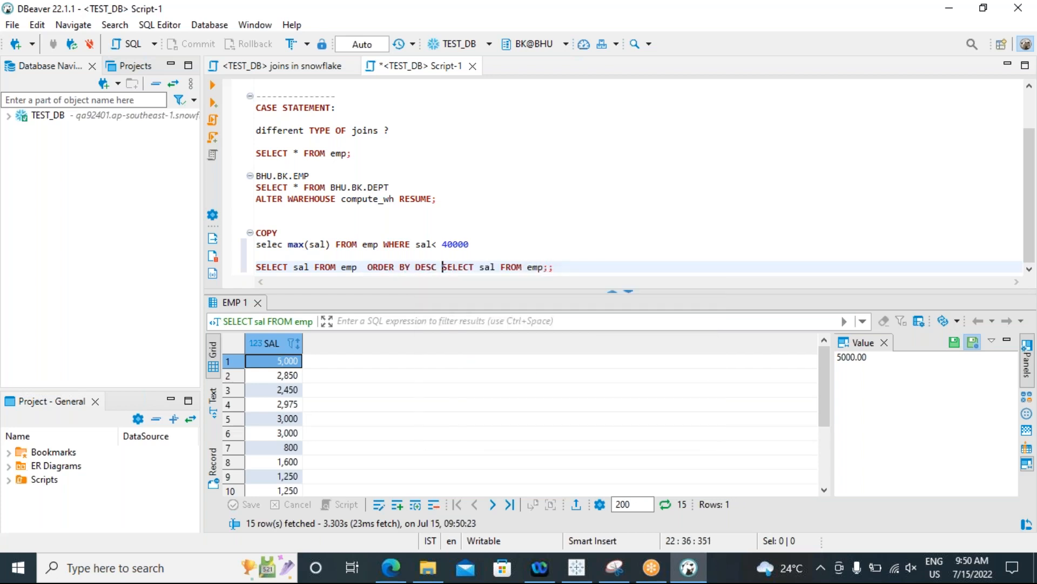
drag(438, 267, 257, 266)
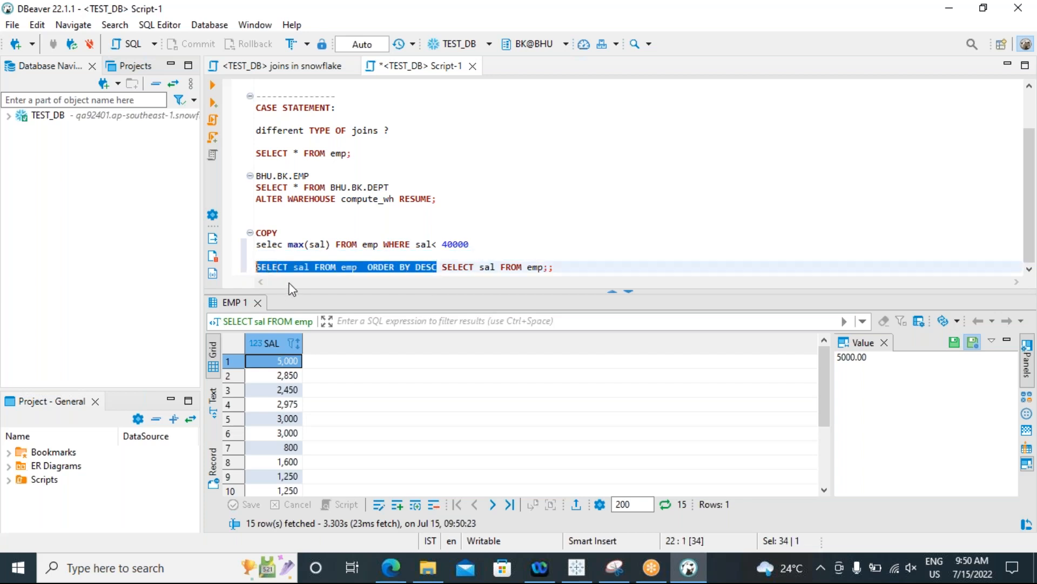
click(212, 85)
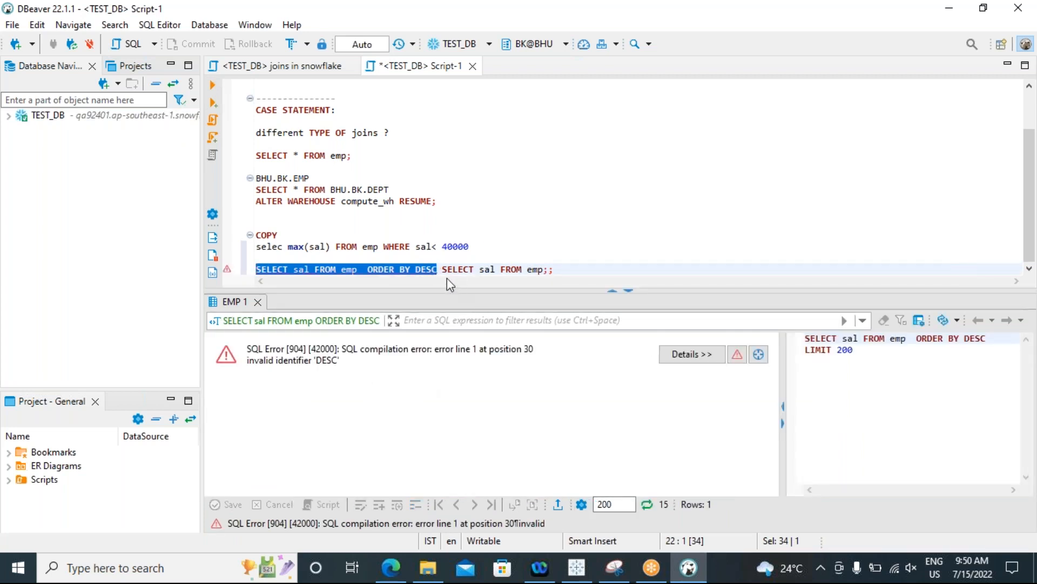
Replace the semicolons after the second SELECT sal FROM emp with a copy of ORDER BY DESC, and run only that second query.
drag(437, 269, 378, 267)
key(ctrl+c)
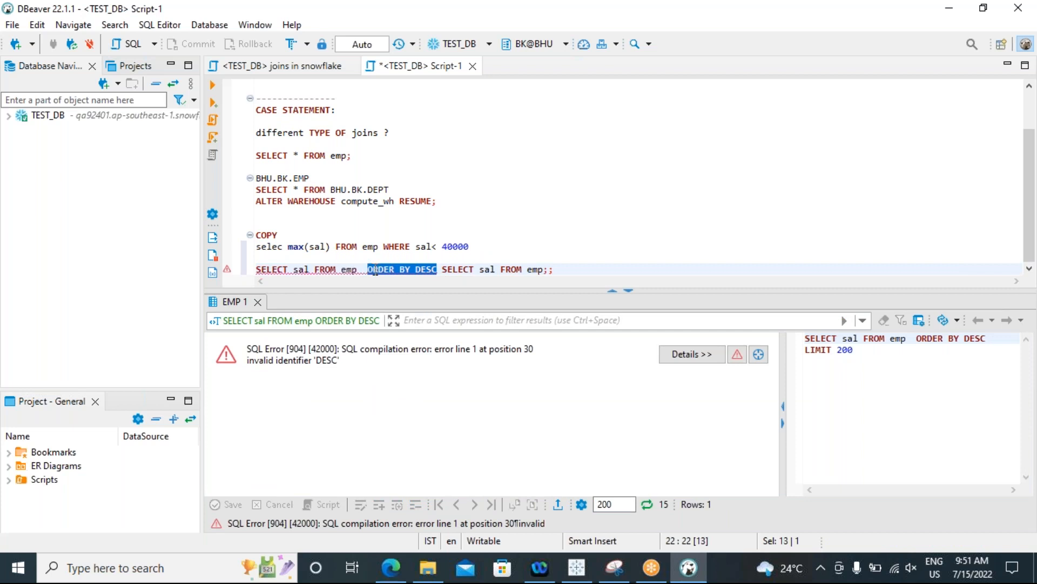
click(569, 268)
key(BackSpace)
key(BackSpace)
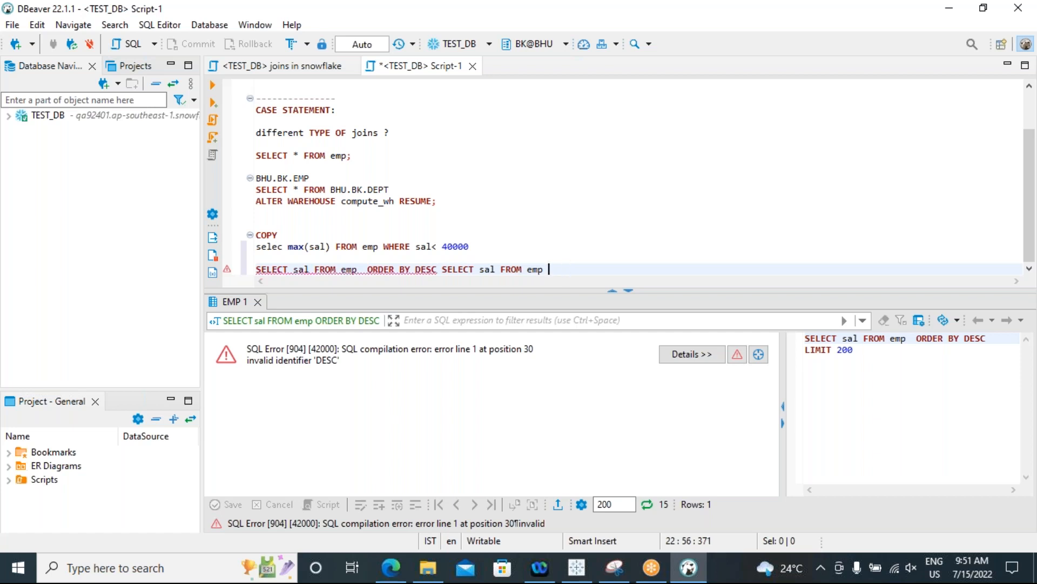
key(ctrl+v)
drag(631, 270, 442, 270)
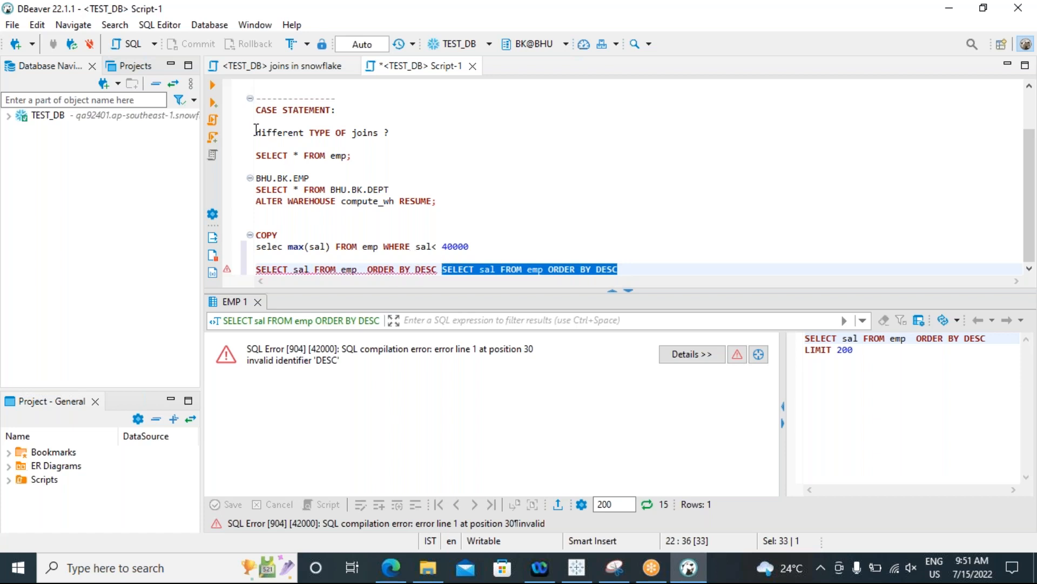
click(212, 86)
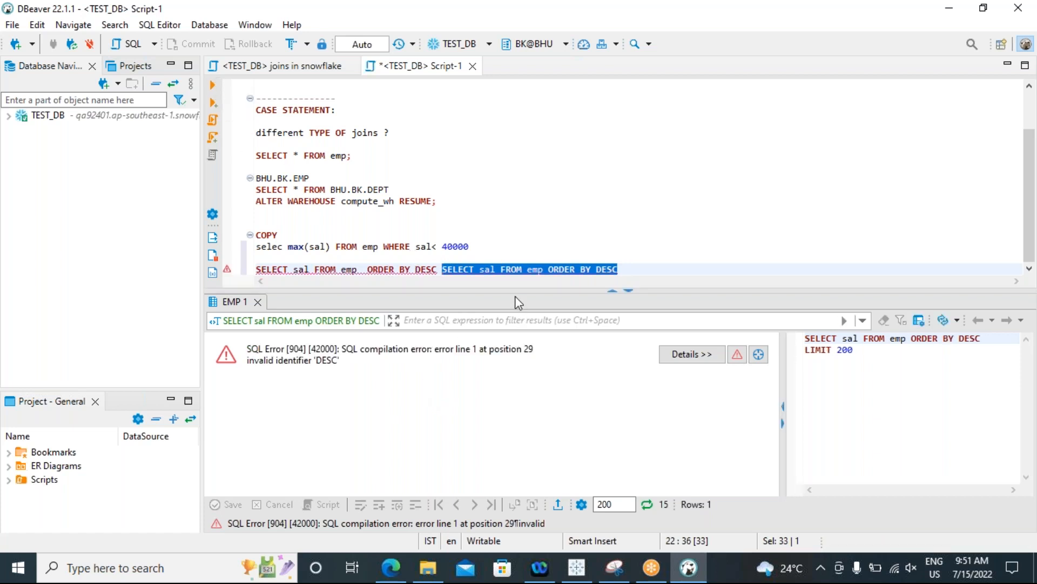
Enlarge the script area, change DESC to asc in the second salary query, and run only that query.
drag(516, 292, 513, 341)
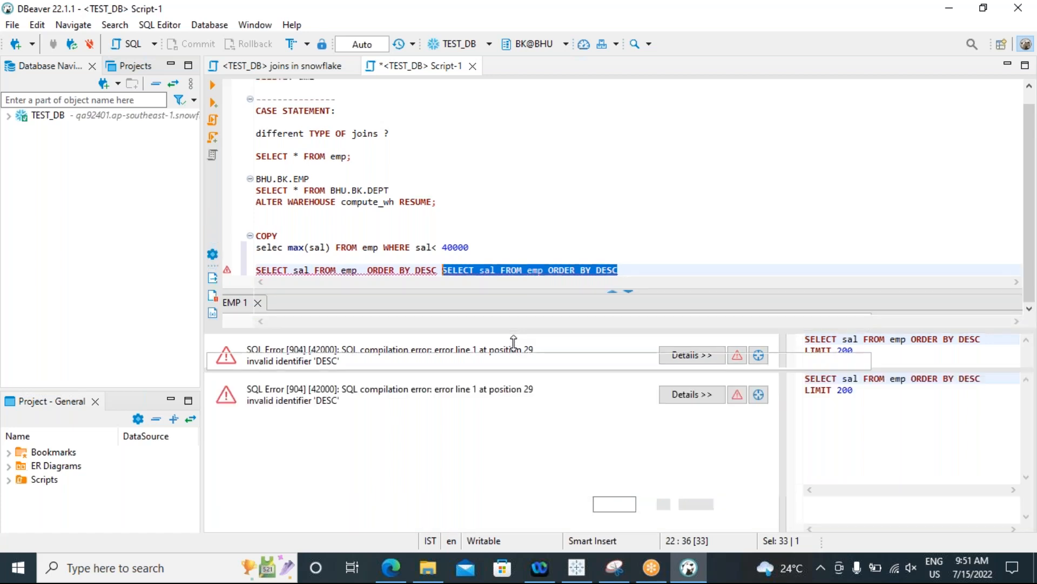
click(624, 320)
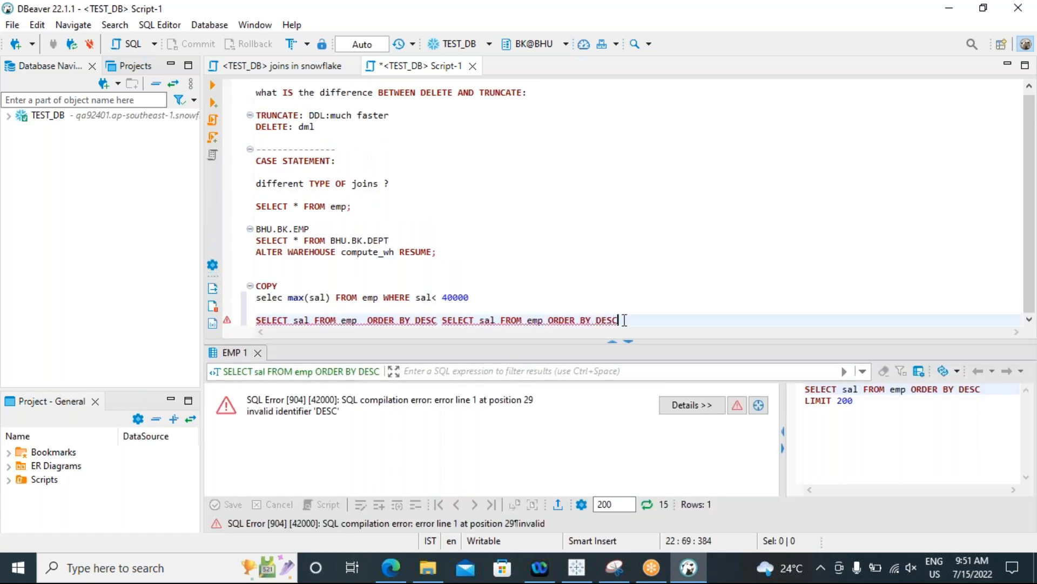
key(BackSpace)
key(BackSpace)
text(s)
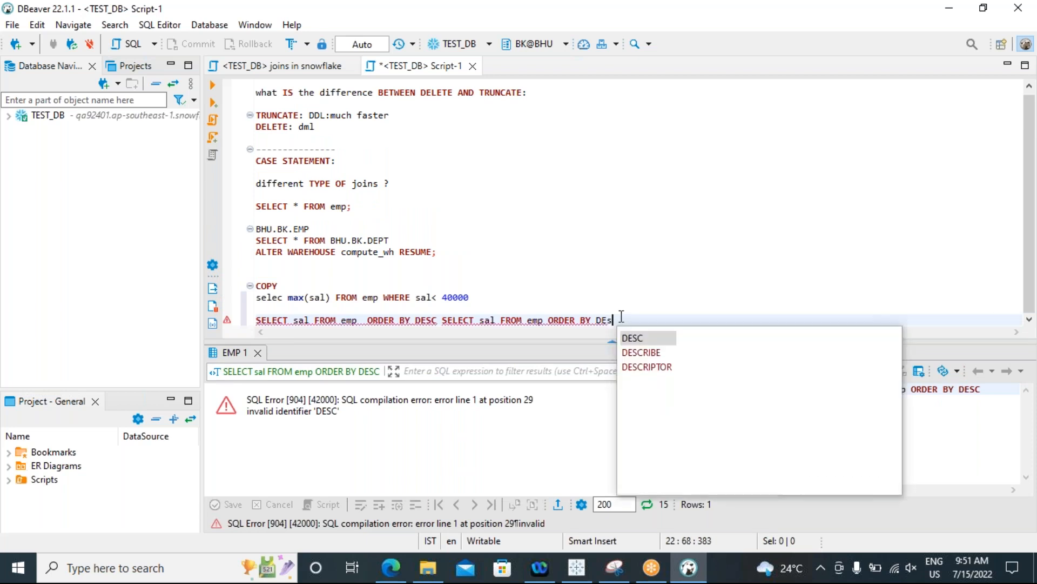
key(Escape)
key(BackSpace)
key(BackSpace)
key(BackSpace)
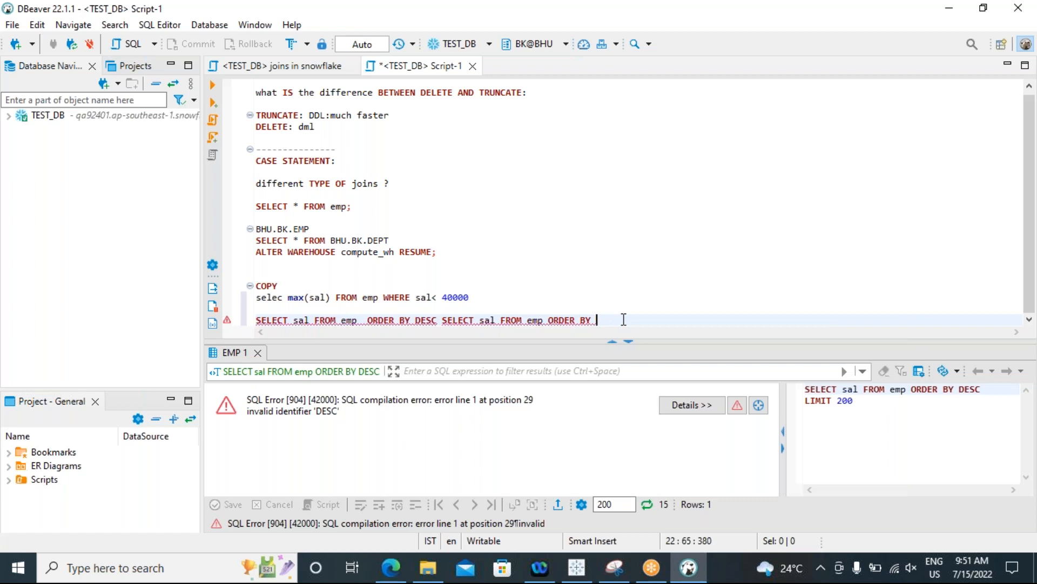
text(asc)
drag(612, 319, 478, 319)
drag(449, 321, 442, 321)
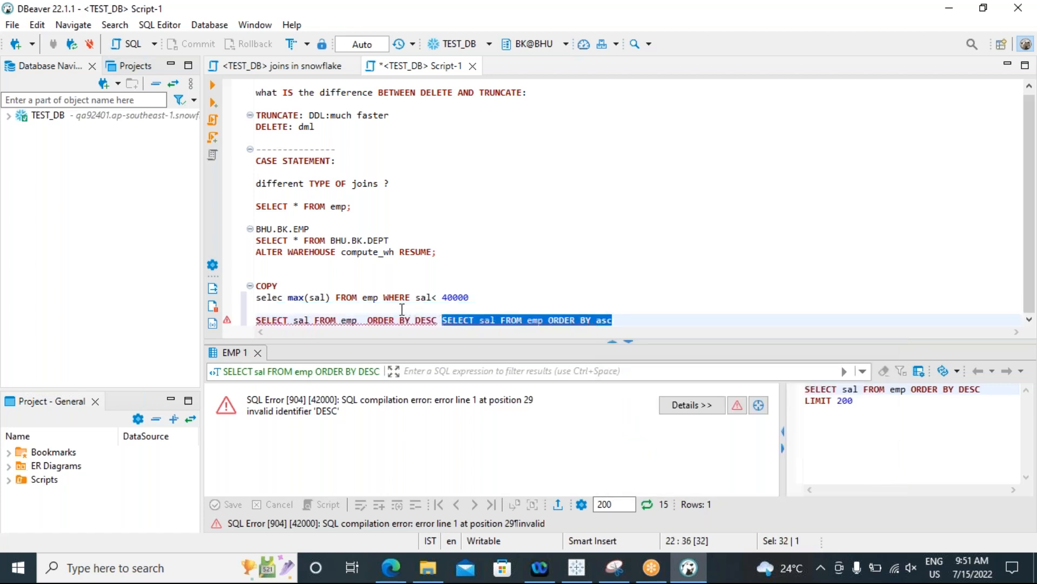
click(212, 86)
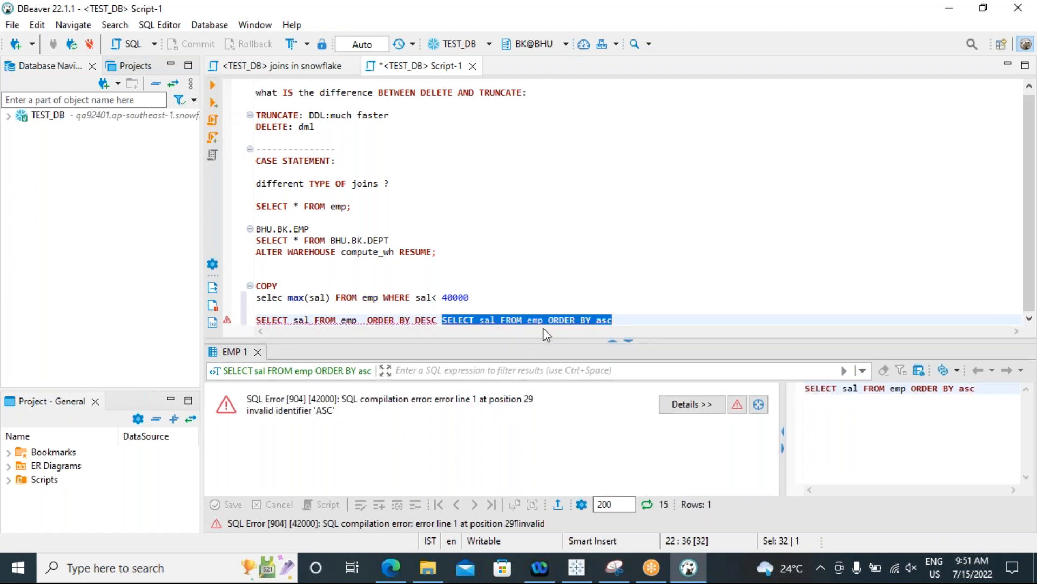
Run only the SELECT sal FROM emp part of the second query and enlarge the results to view all salaries.
drag(543, 320, 442, 320)
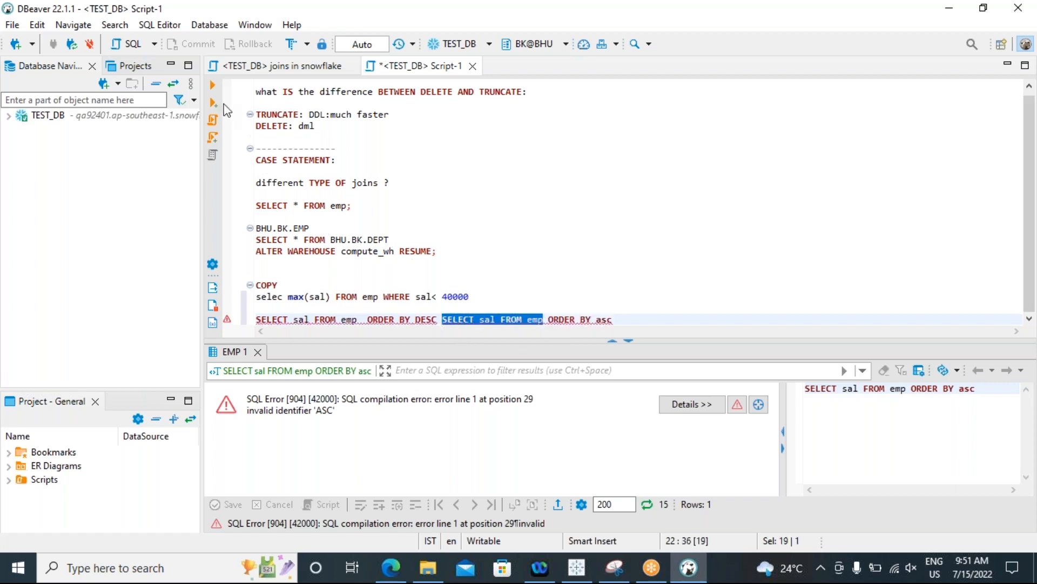
click(214, 84)
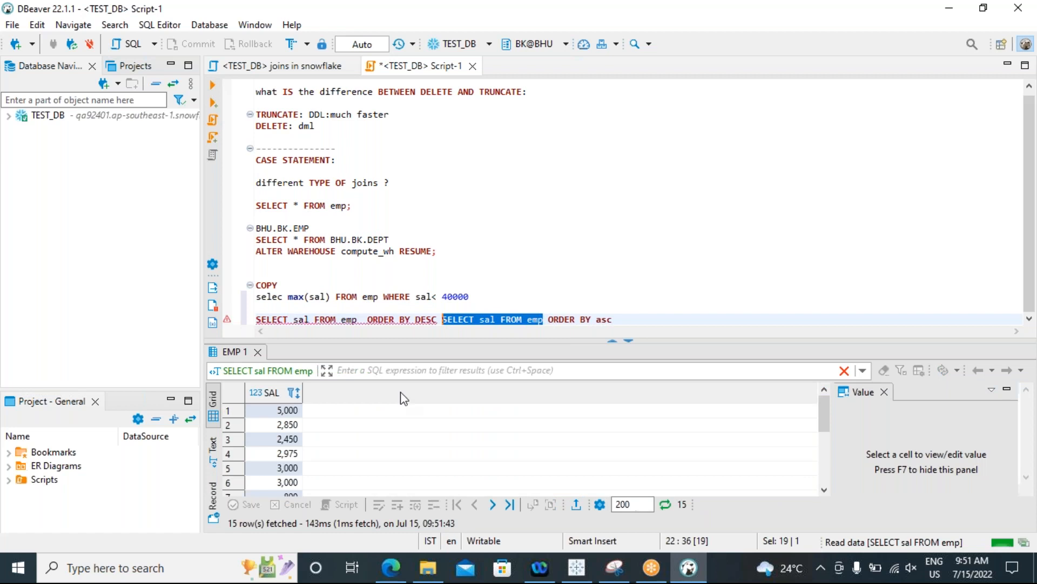
drag(395, 336, 412, 169)
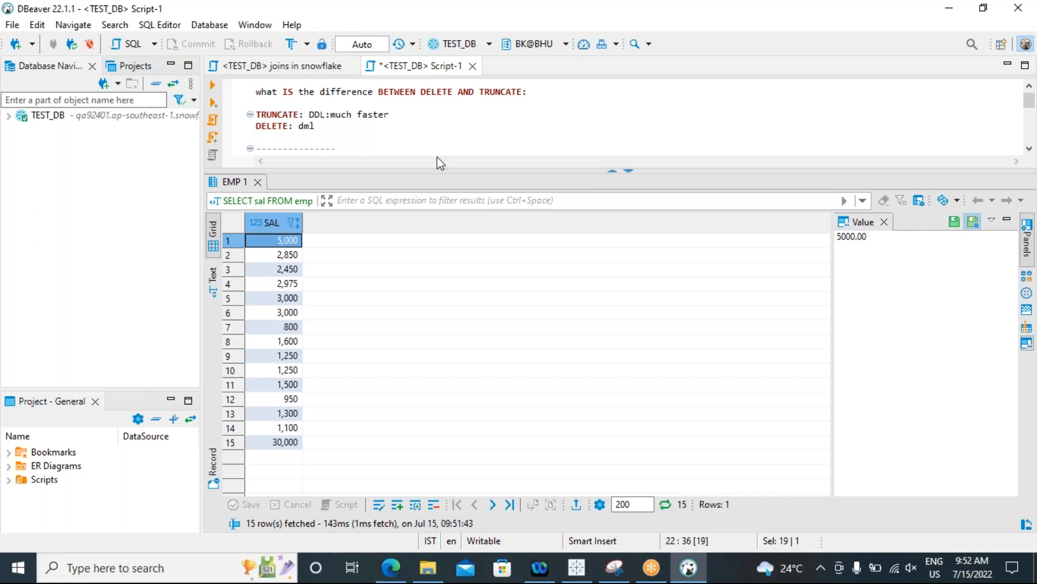
Write SELECT max(sal) FROM emp on a new line below the salary queries and run only that query.
drag(420, 171, 411, 251)
scroll(412, 190, down, 4)
click(617, 221)
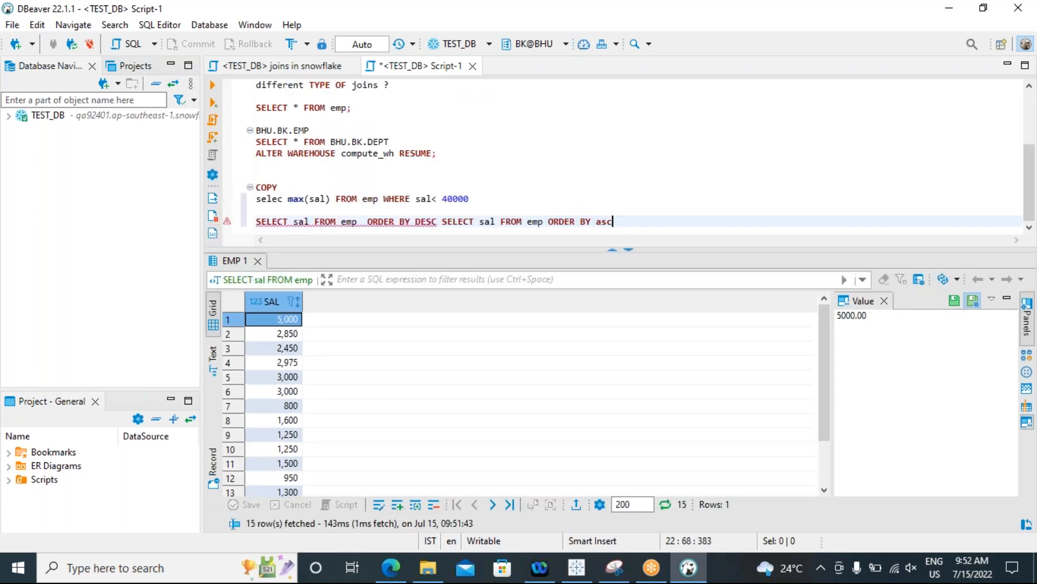
key(Return)
key(Return)
key(Return)
key(Return)
key(BackSpace)
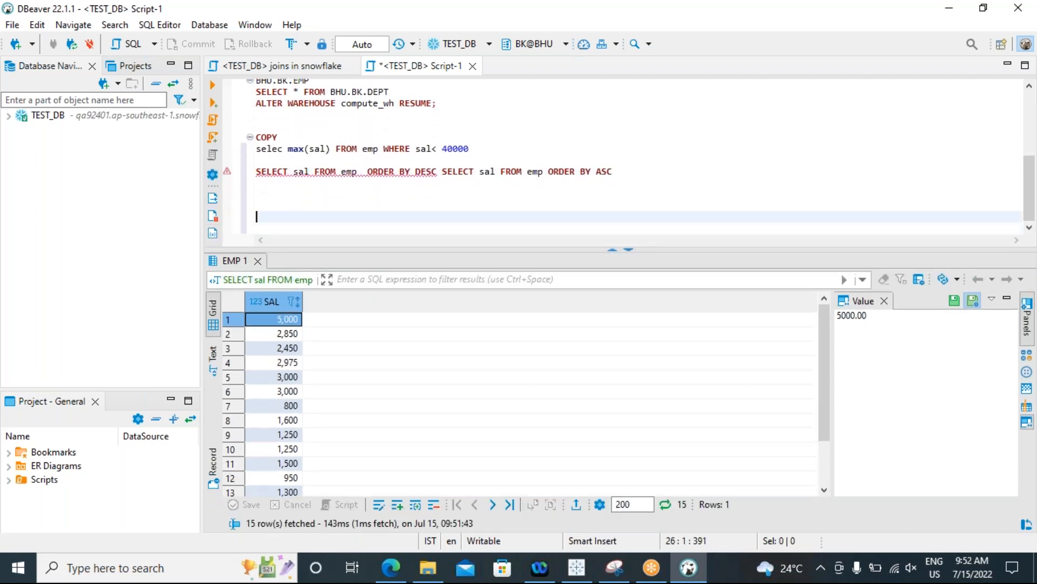
text(s)
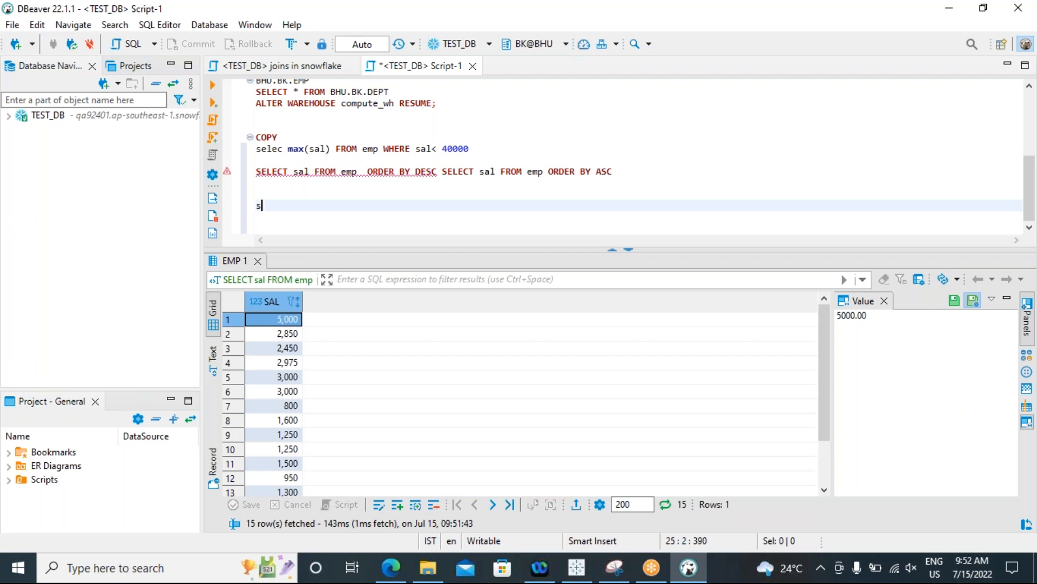
text(eleselect max)
key(super+space)
text((sal)
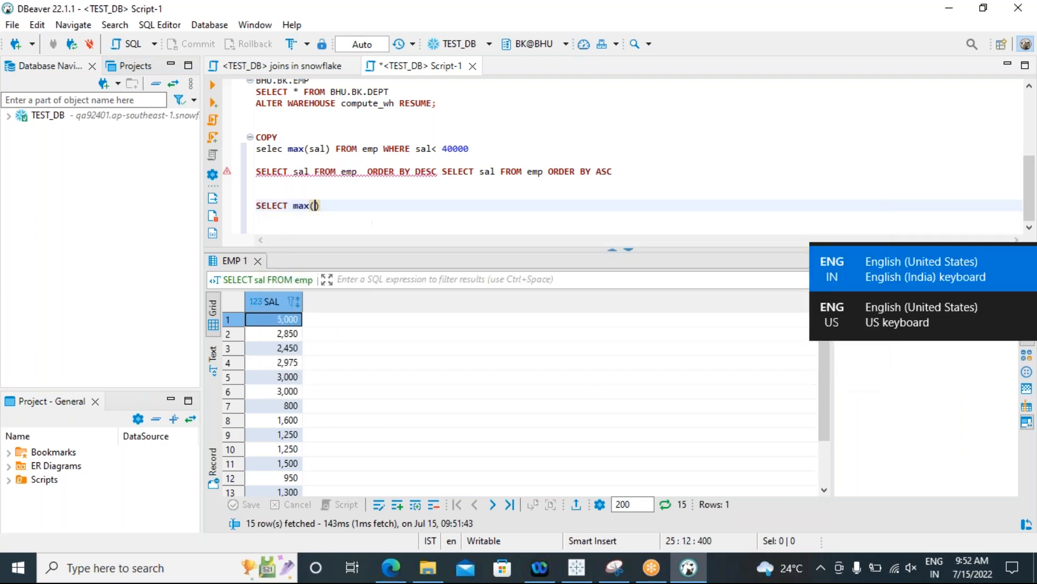
text() fro)
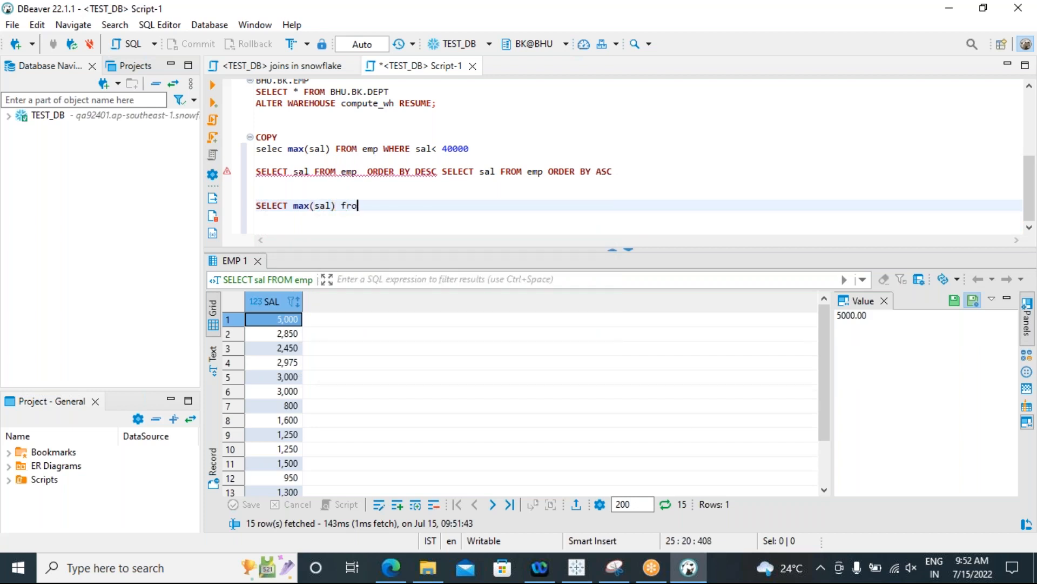
text(m emp)
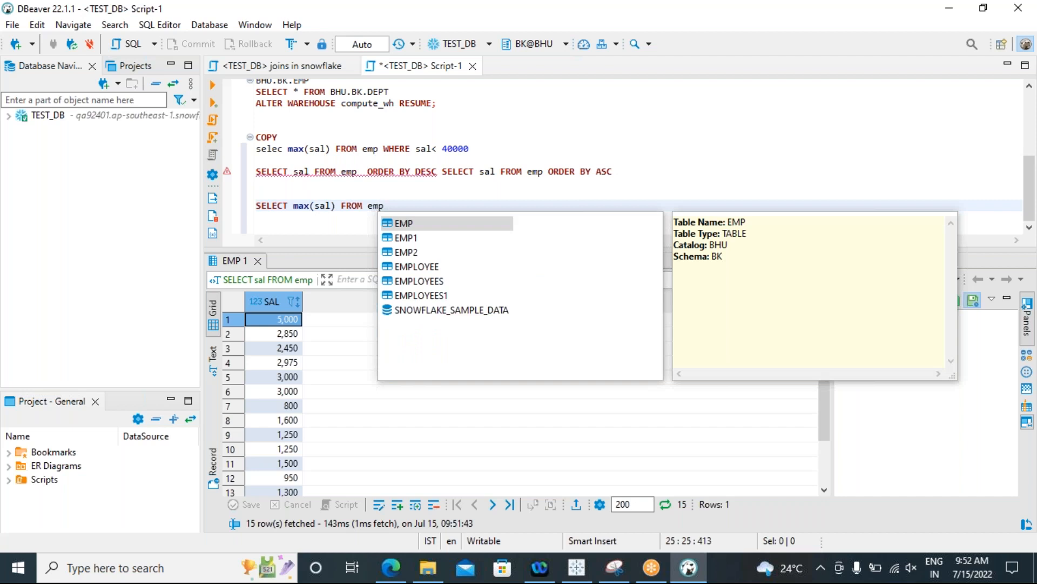
drag(428, 208, 248, 205)
click(213, 85)
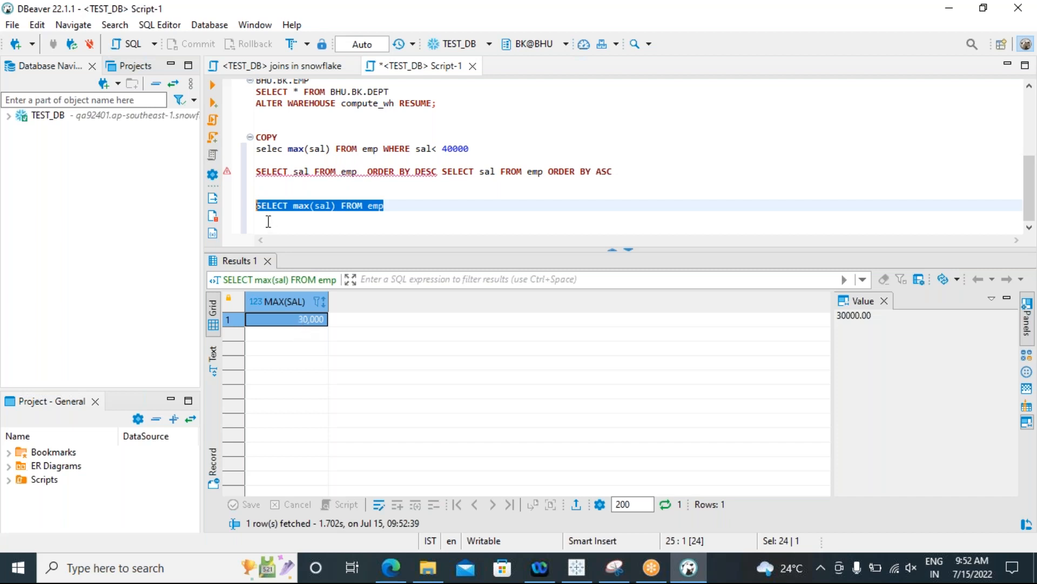
Enclose the SELECT max(sal) FROM emp query in parentheses.
click(257, 208)
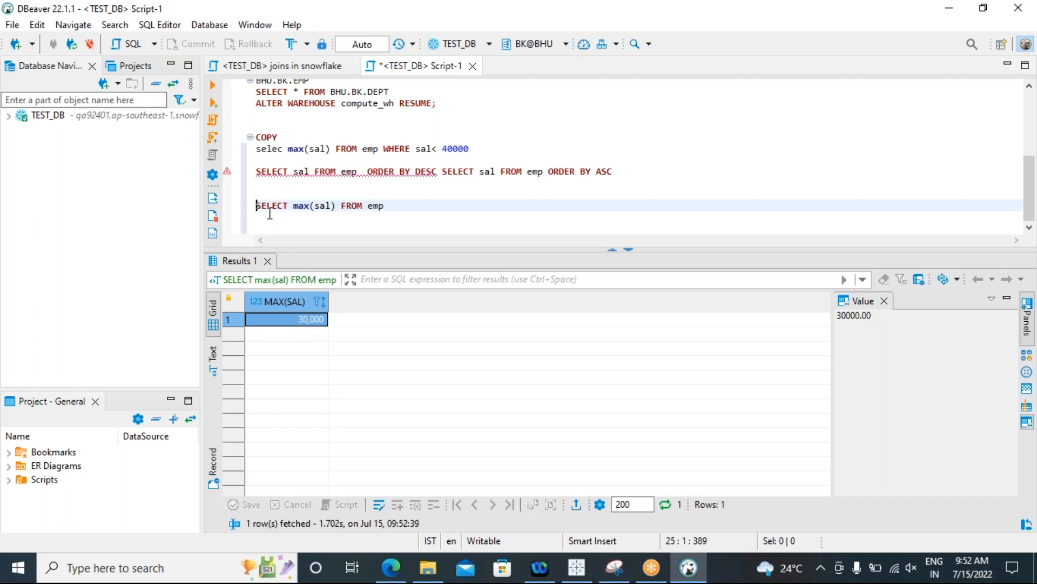
text(()
key(Right)
key(Right)
key(Right)
key(Right)
key(Right)
key(Right)
key(Right)
key(Right)
key(Right)
key(Right)
key(Right)
key(Right)
key(Right)
key(Right)
key(Right)
key(Right)
key(Right)
key(Right)
key(Right)
key(Right)
key(Right)
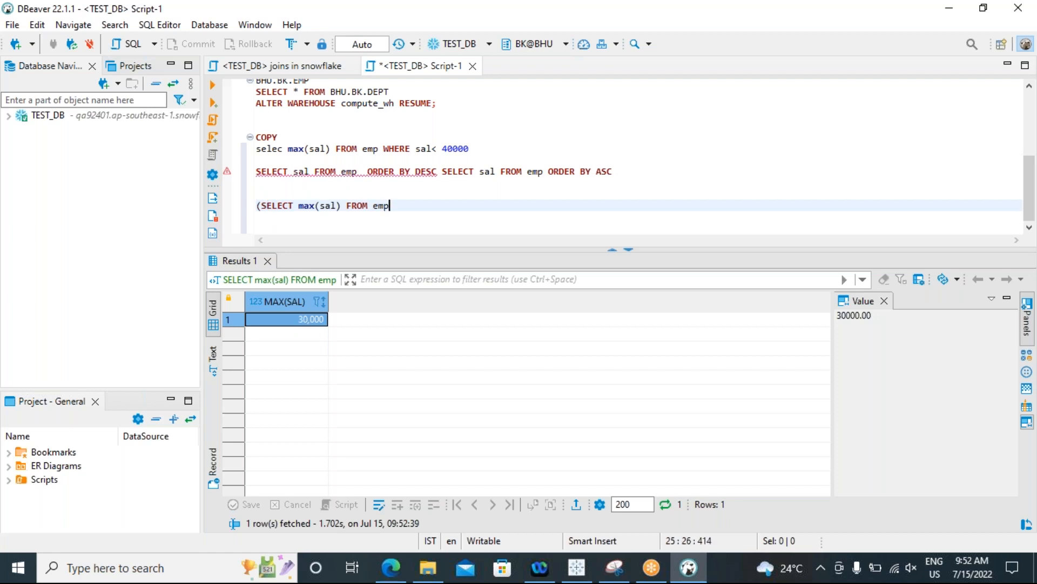
text())
Insert sal< in front of the parenthesized maximum salary subquery.
click(259, 206)
key(Left)
key(super+space)
text(<)
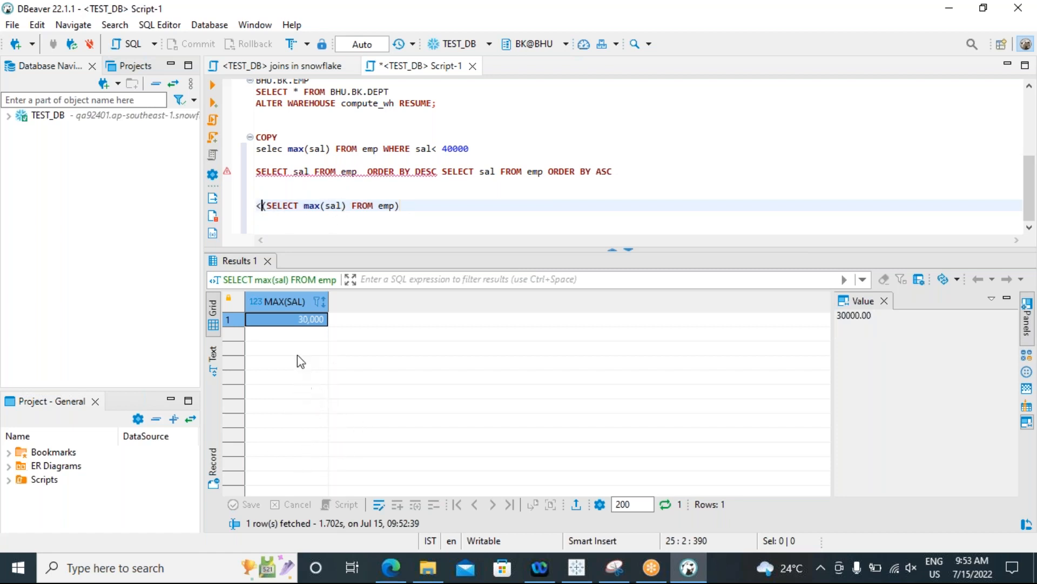
click(257, 206)
text(sal)
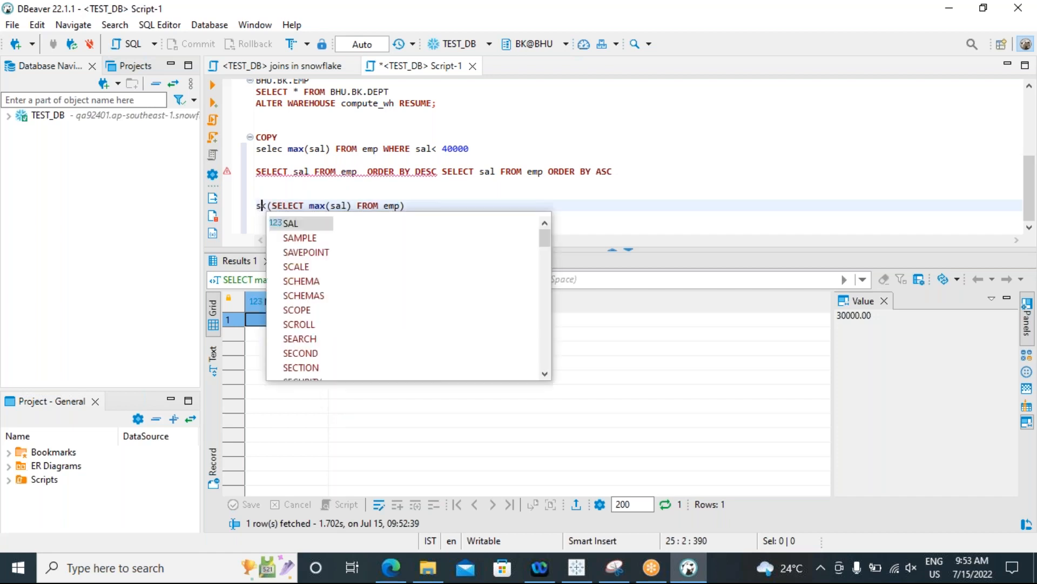
Start an outer query with SELECT max(sal) on a separate line above the sal< subquery condition.
click(261, 187)
key(Return)
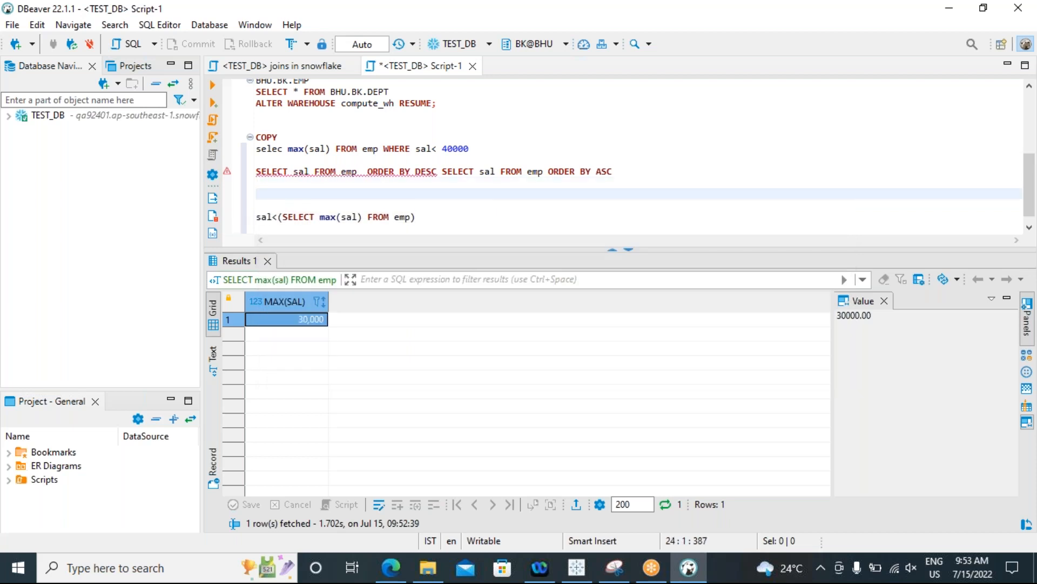
text(select max)
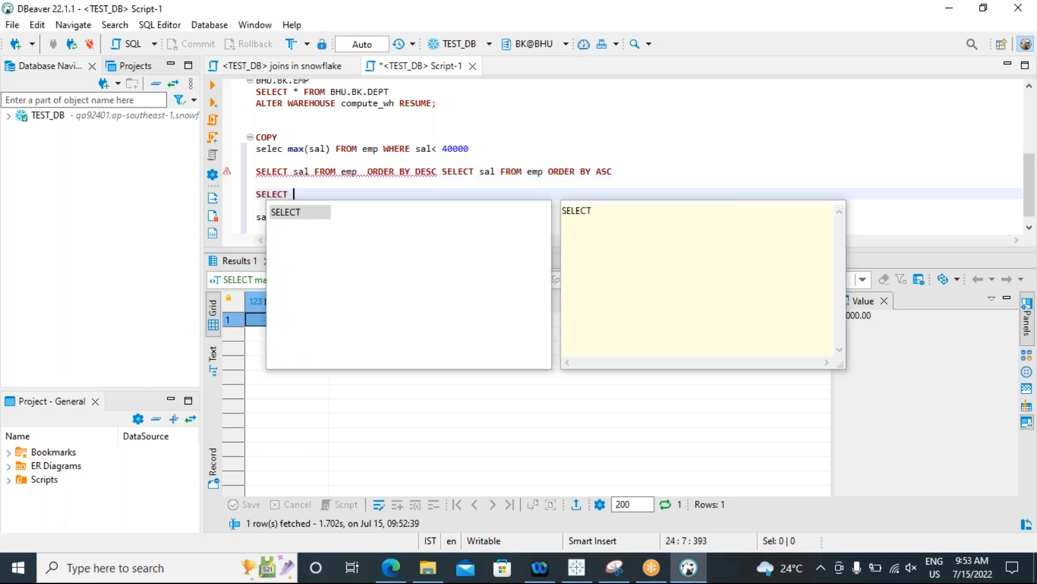
key(super+space)
text((sal))
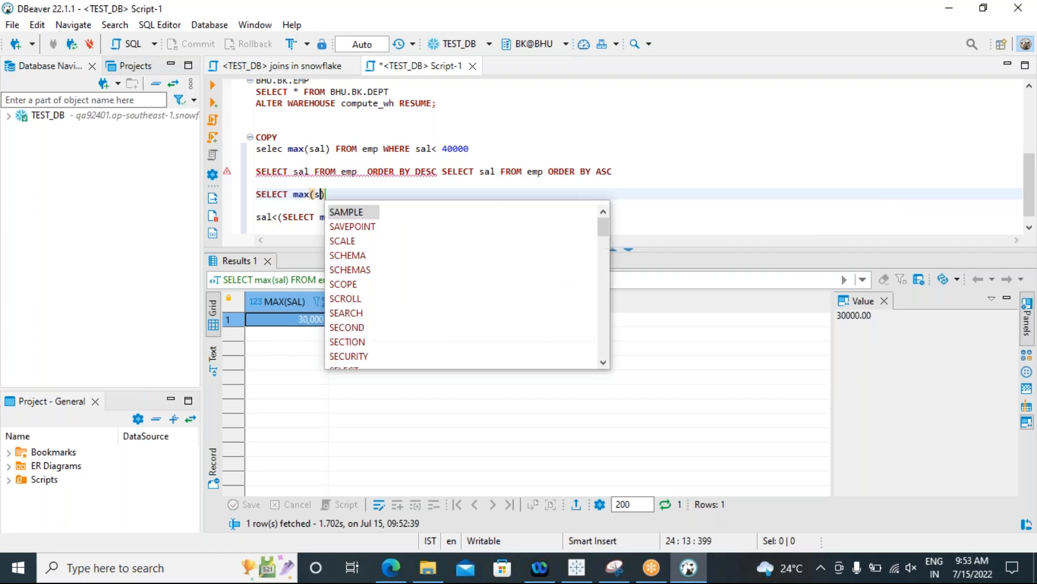
Complete the outer query line above the sal< subquery as SELECT max(sal) FROM emp where.
text( from me)
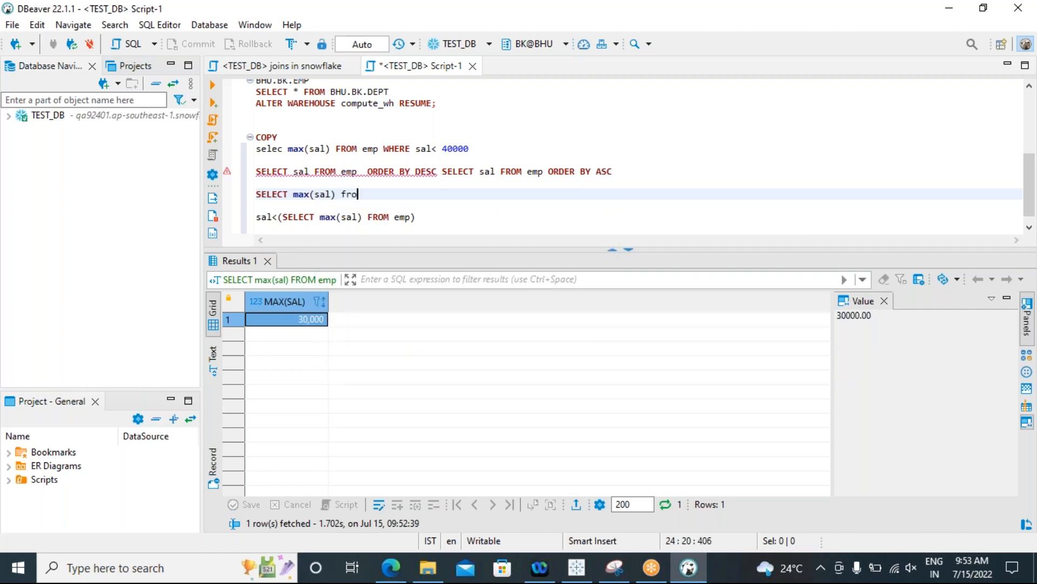
key(BackSpace)
key(BackSpace)
text(emp)
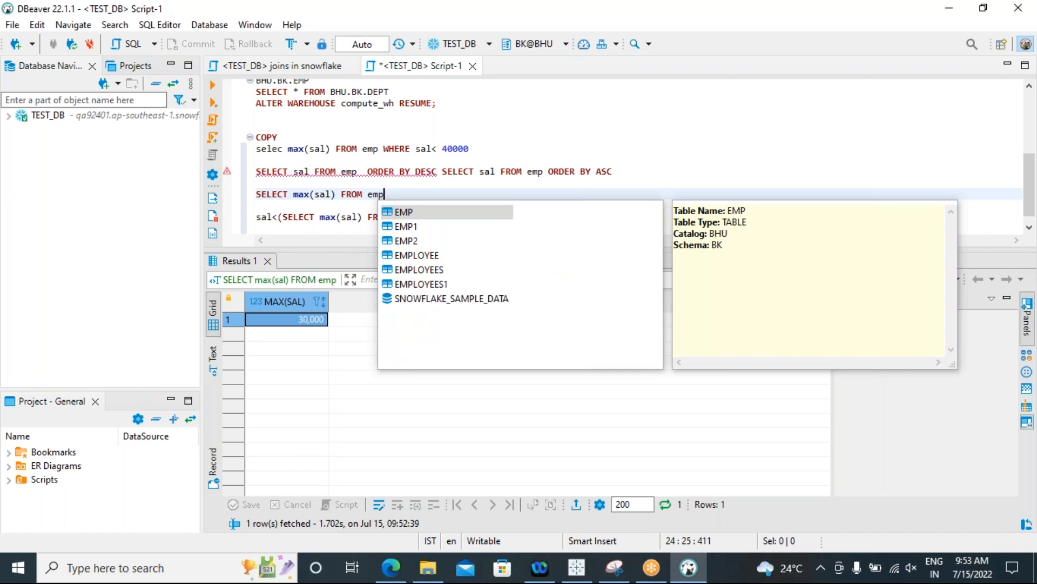
text( where)
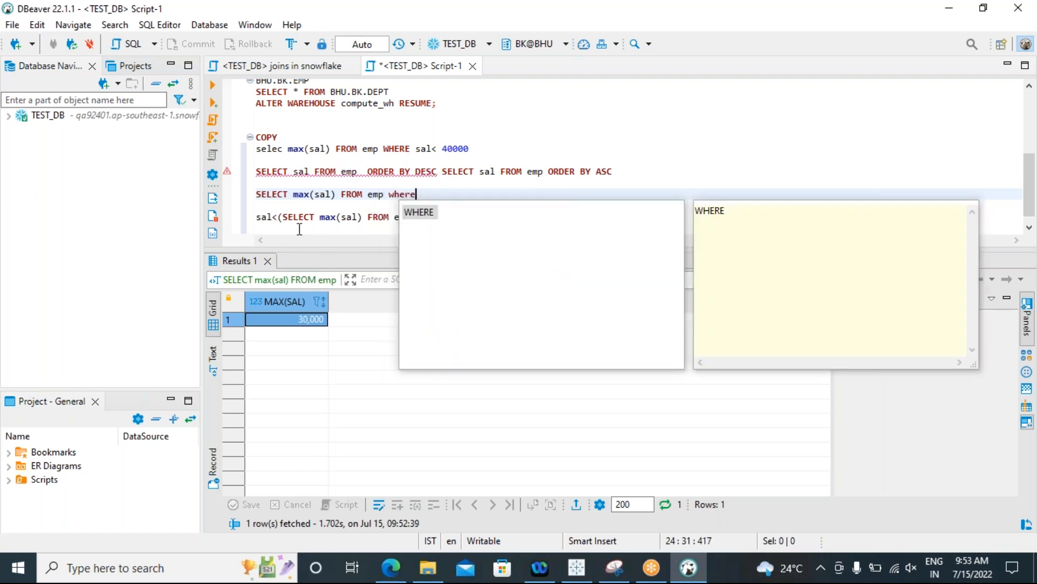
Run the two-line query that selects max(sal) from emp where sal is below the subquery's maximum.
click(396, 218)
click(419, 218)
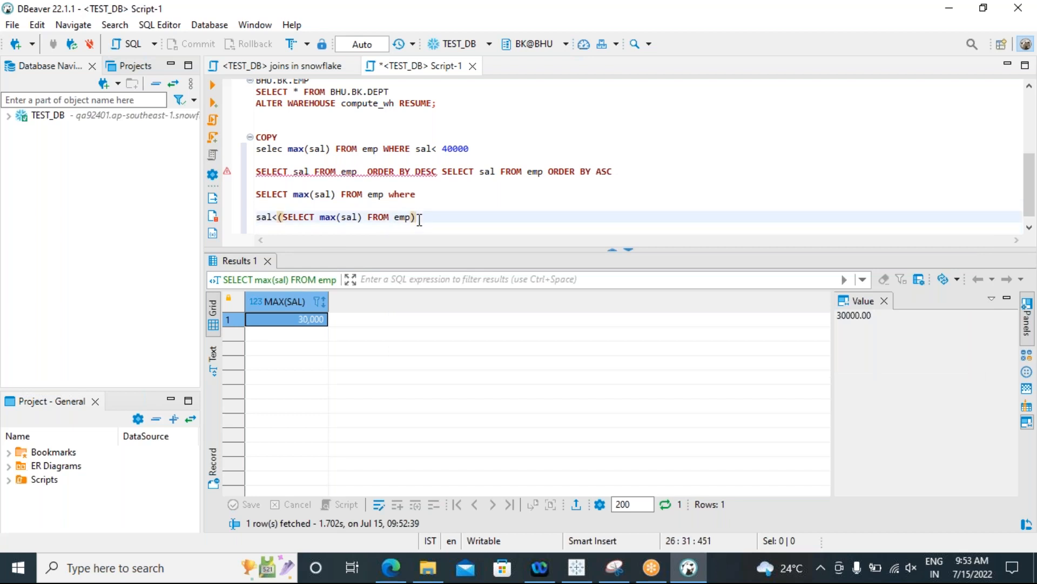
drag(429, 224, 256, 194)
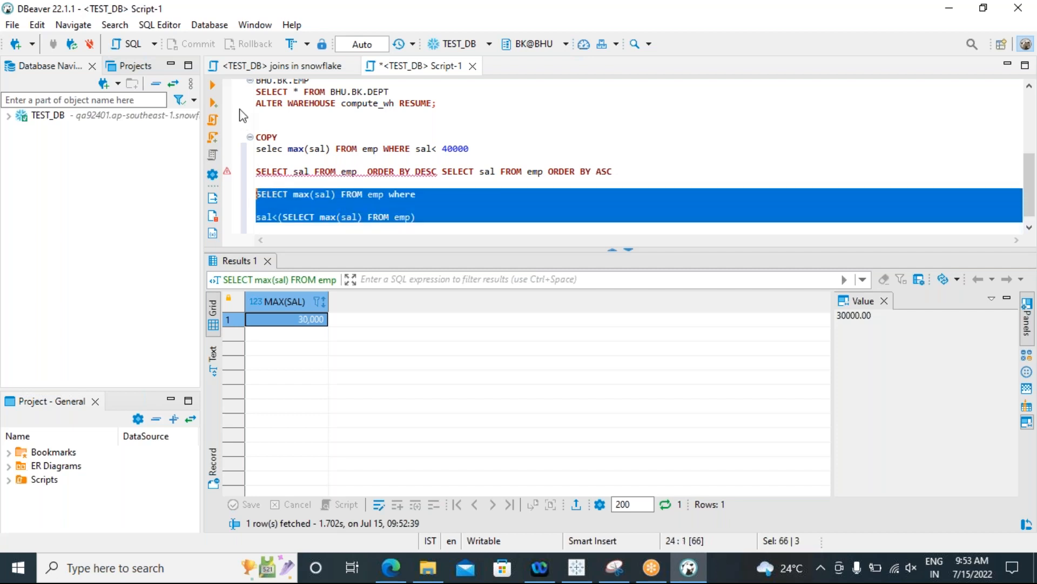
click(214, 86)
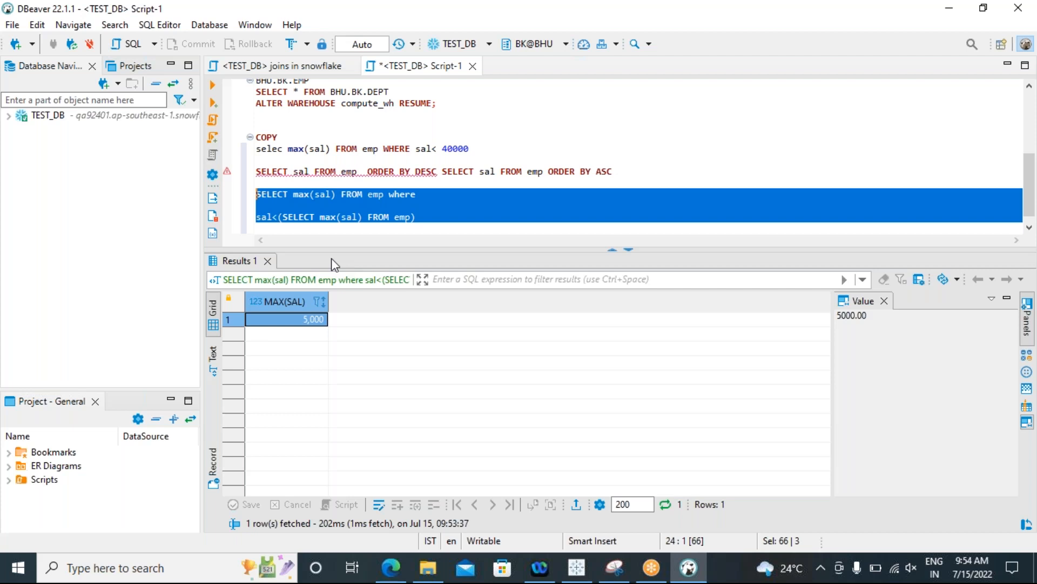
Begin a new query below the max(sal) subquery with SELECT sal,rank().
click(418, 218)
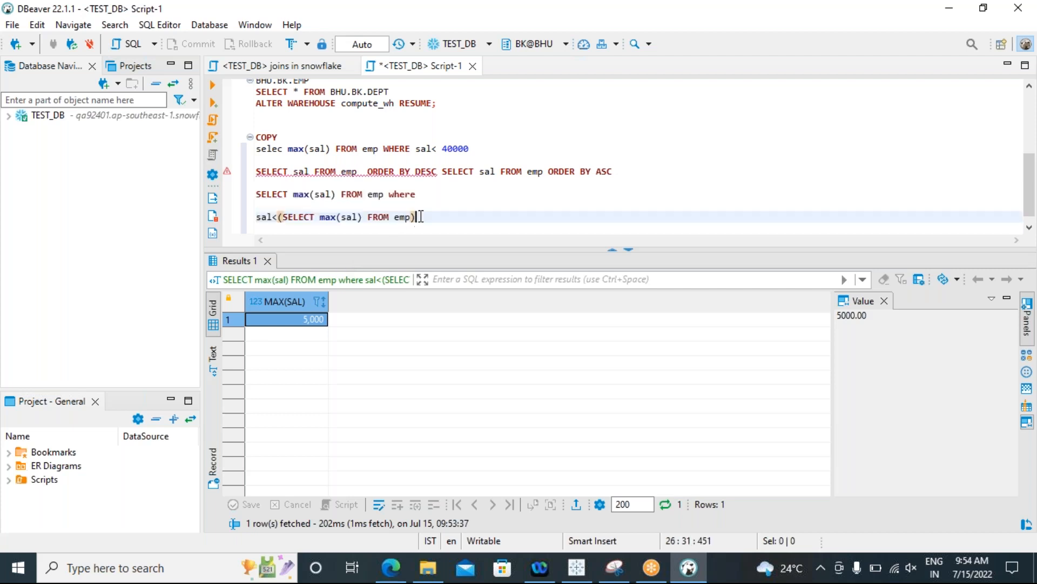
key(Return)
key(Return)
key(Return)
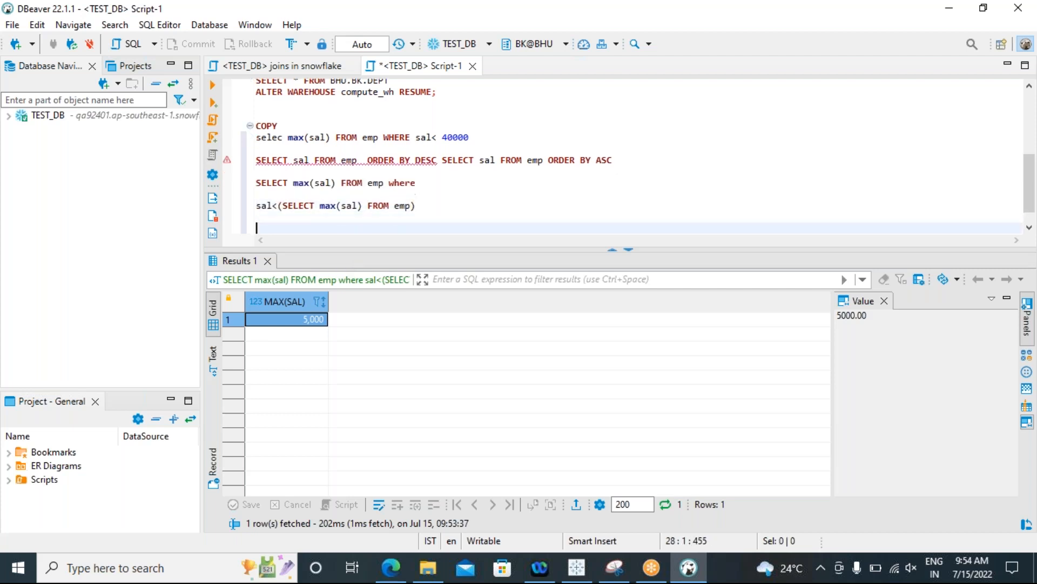
key(Up)
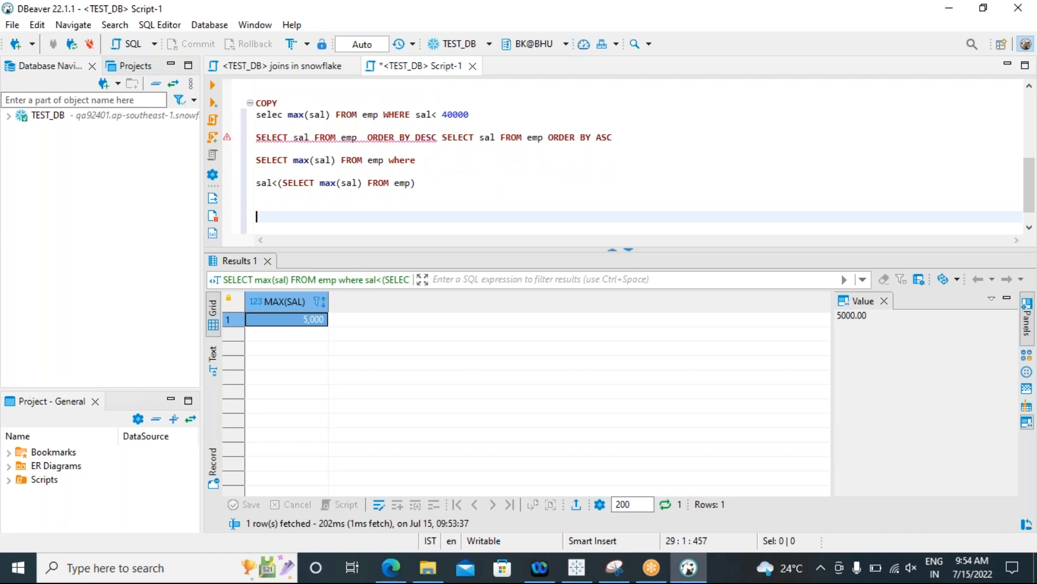
key(Up)
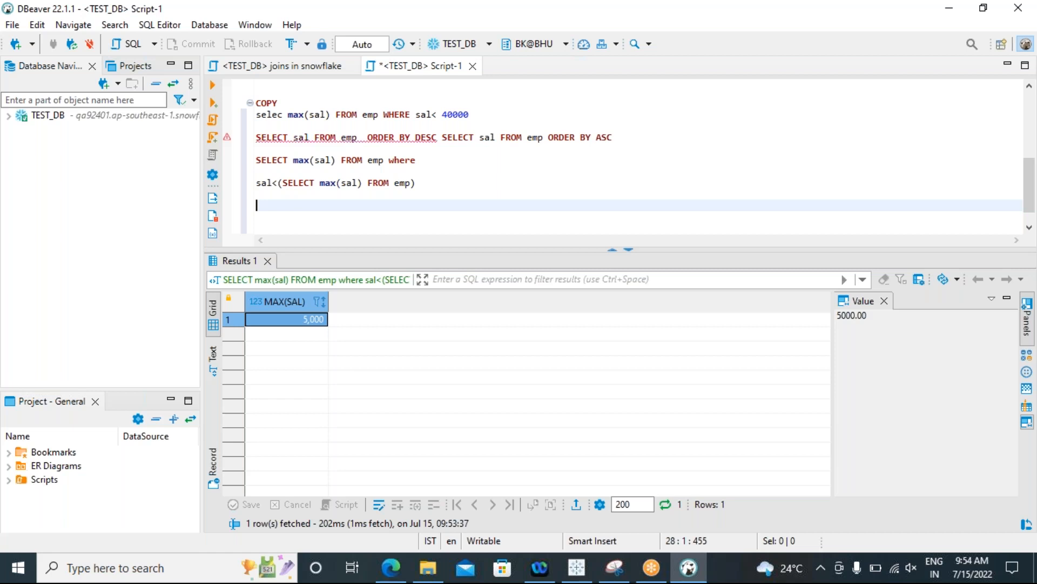
text(select)
text(s)
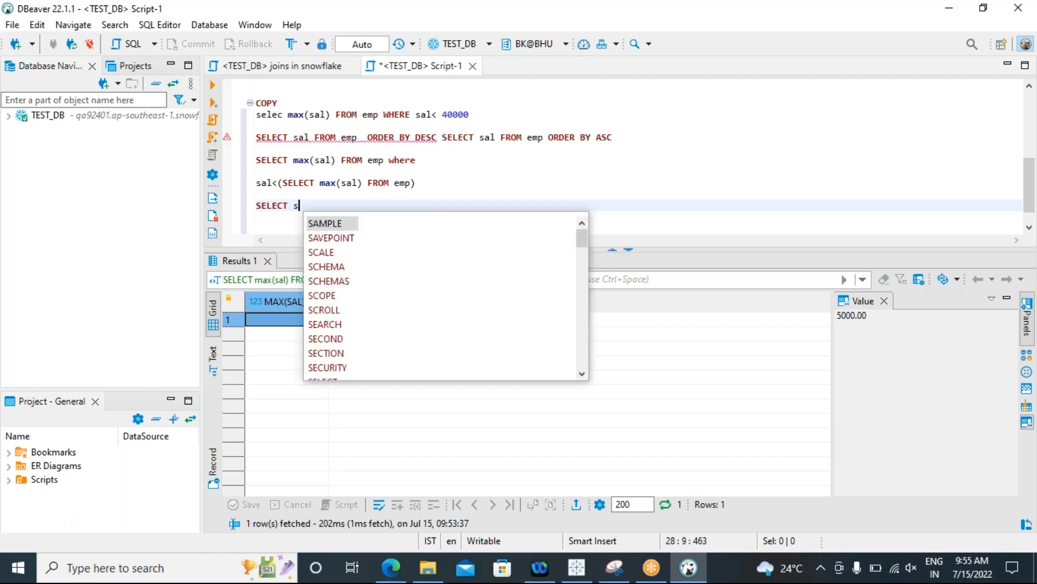
text(al,ran)
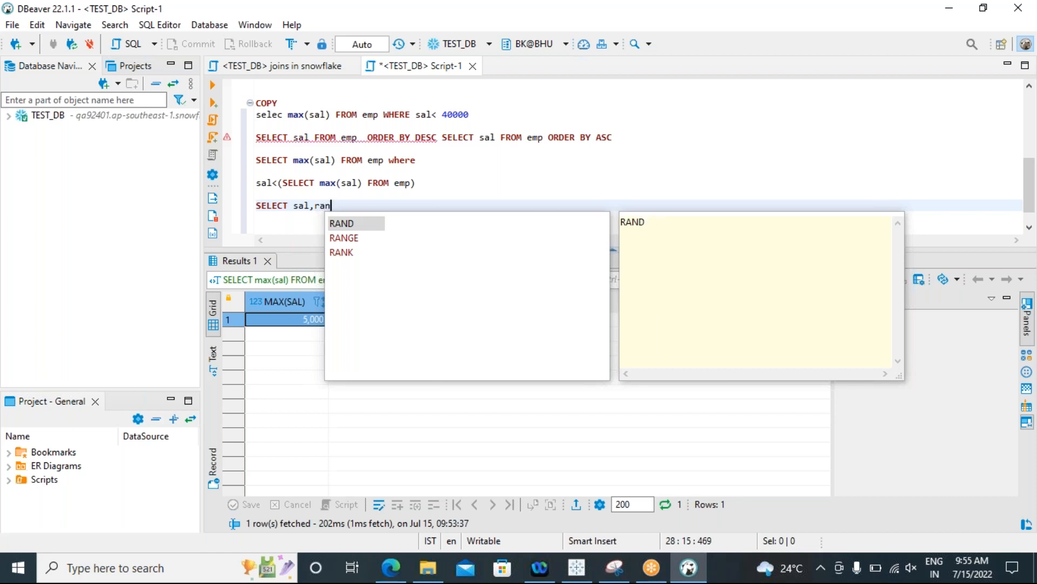
text(k)
key(super+space)
text(())
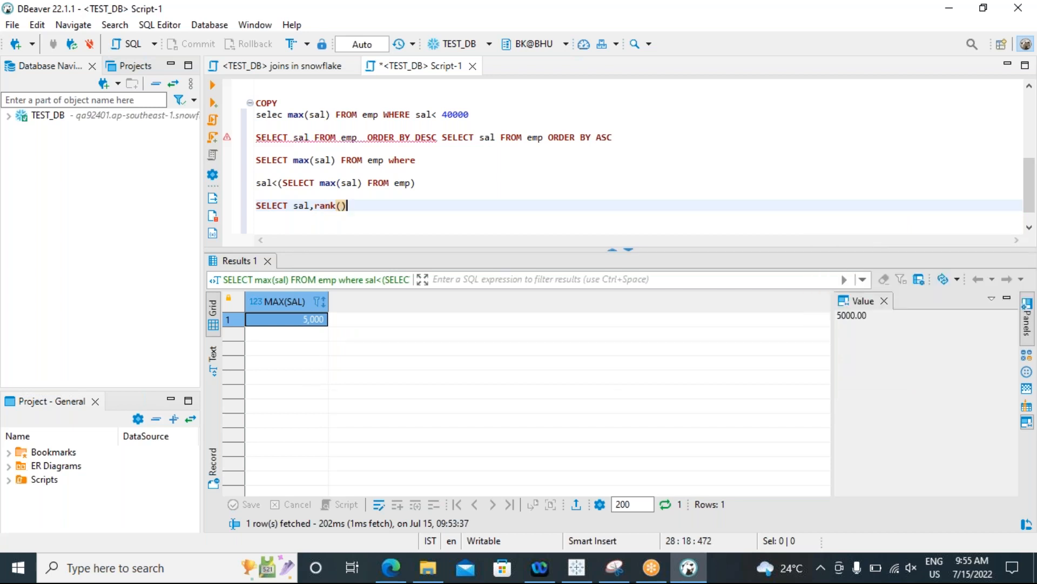
Extend the rank() call with the window clause over(oder BY sal desc).
text( over(0)
key(BackSpace)
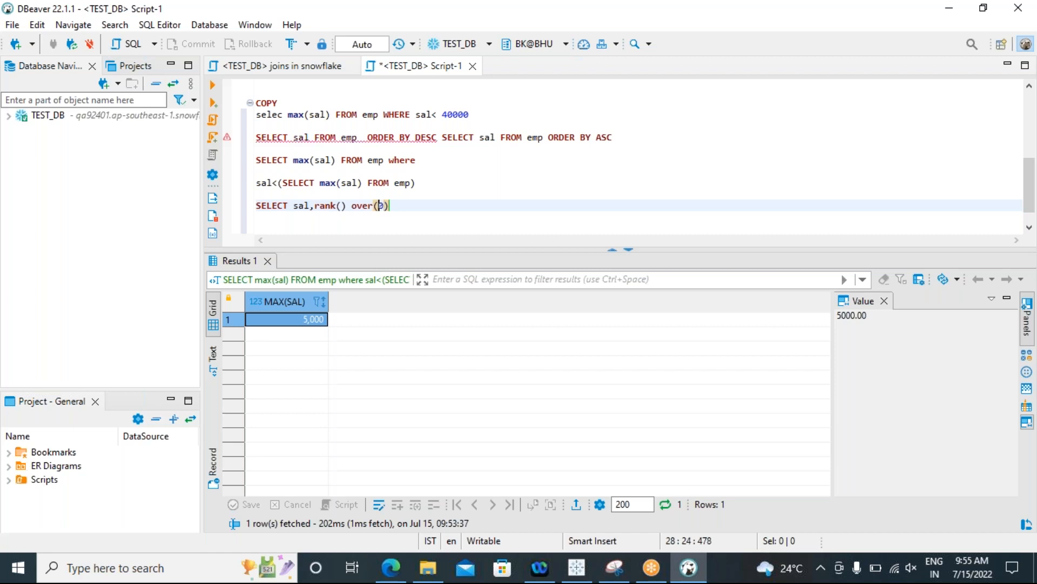
text(oder BY sal desc)
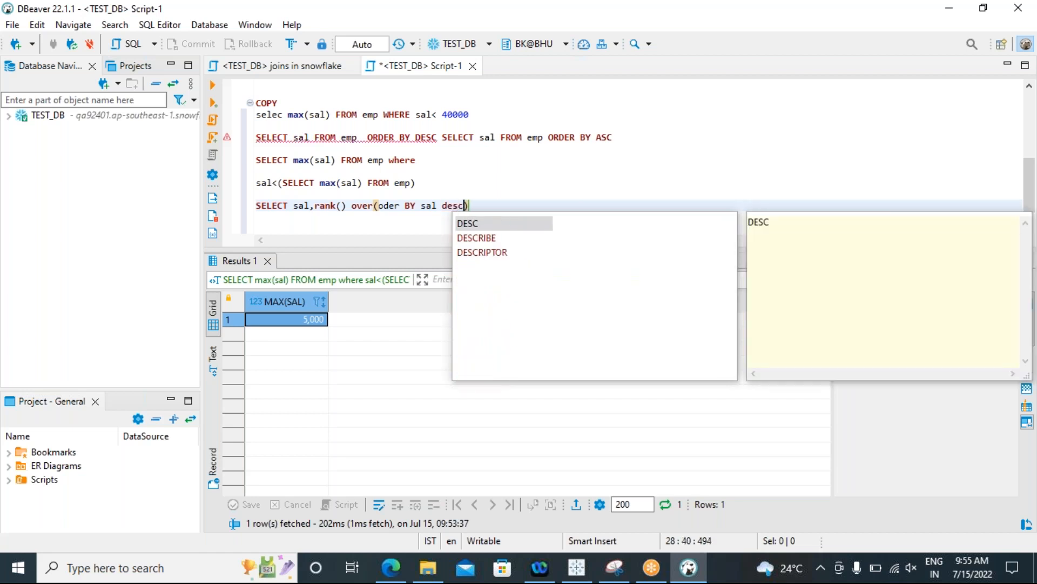
text())
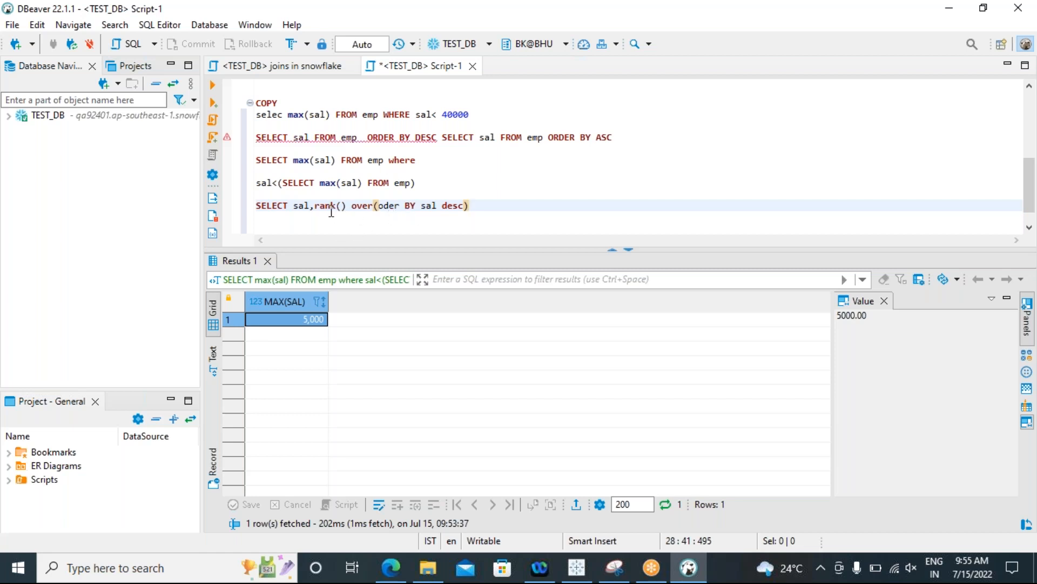
click(311, 207)
double_click(311, 207)
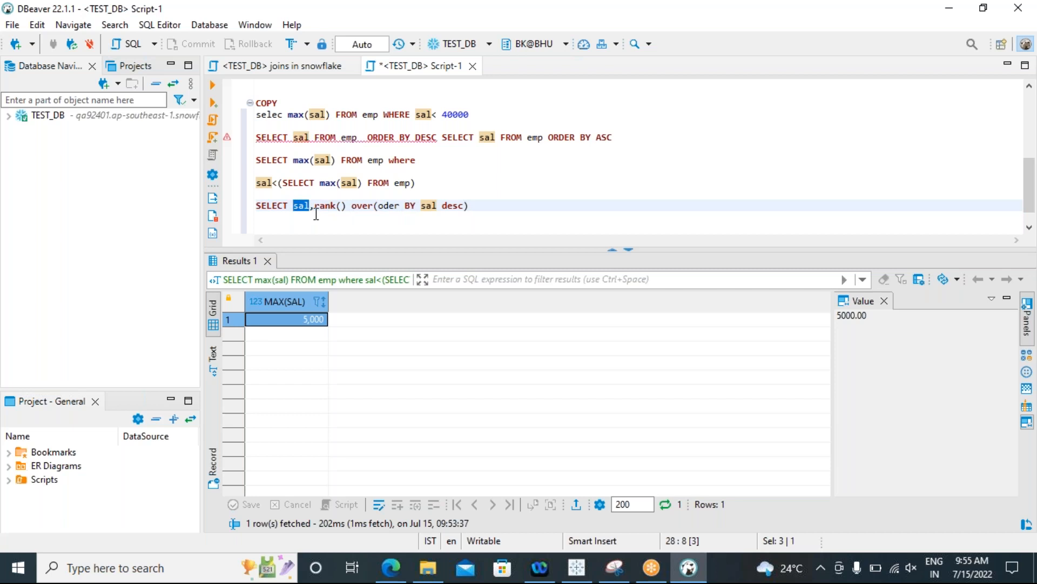
double_click(466, 206)
click(476, 210)
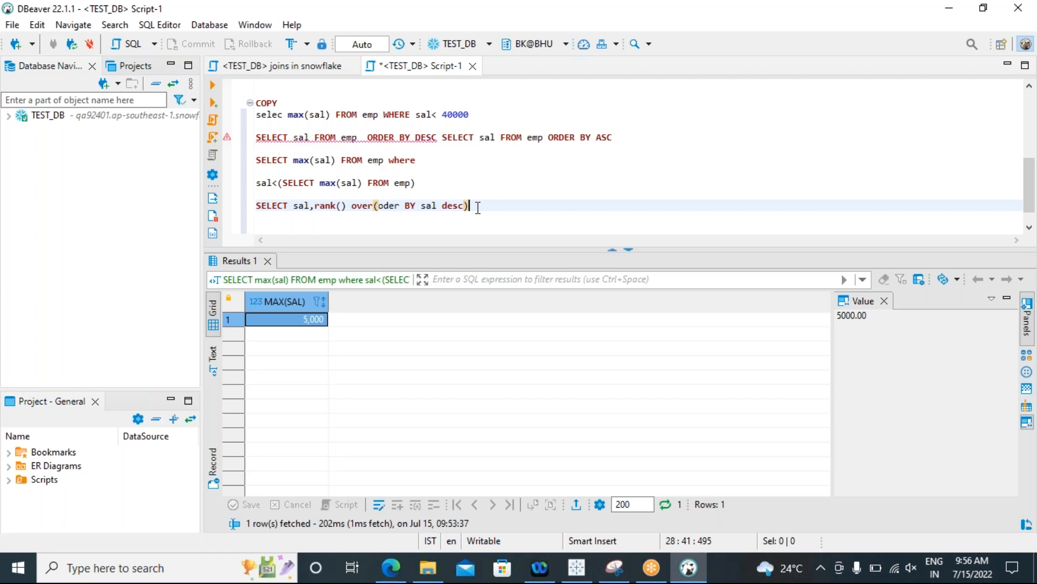
Finish the rank query with AS rn FROM EMP and run it.
key(Return)
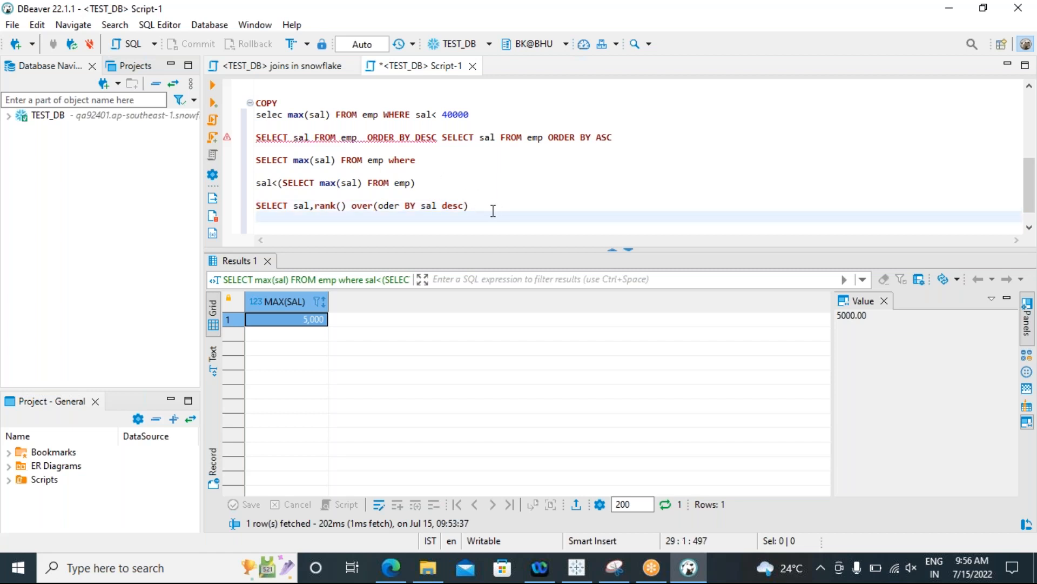
click(489, 206)
text(AS d)
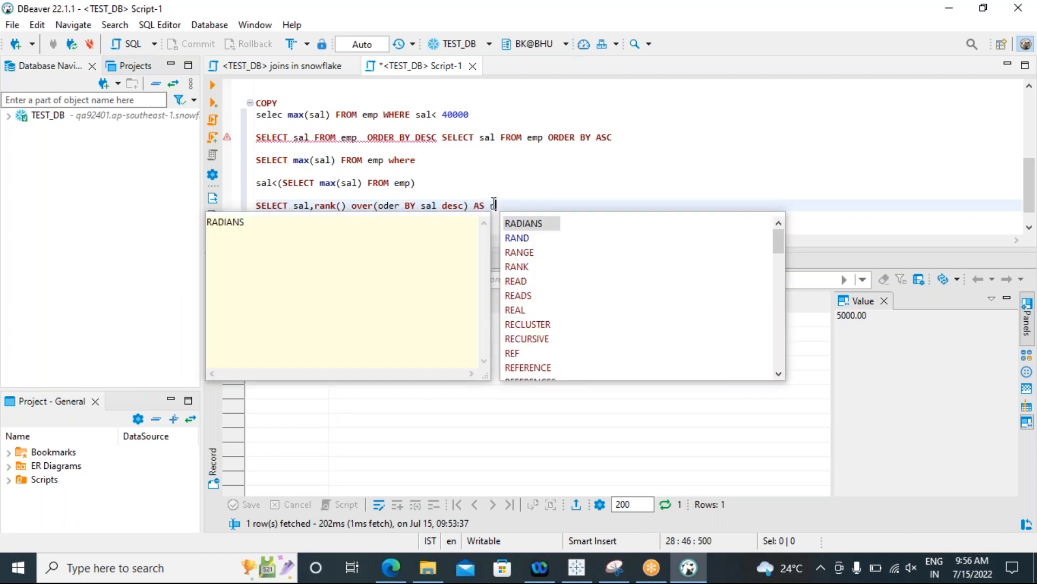
text(n)
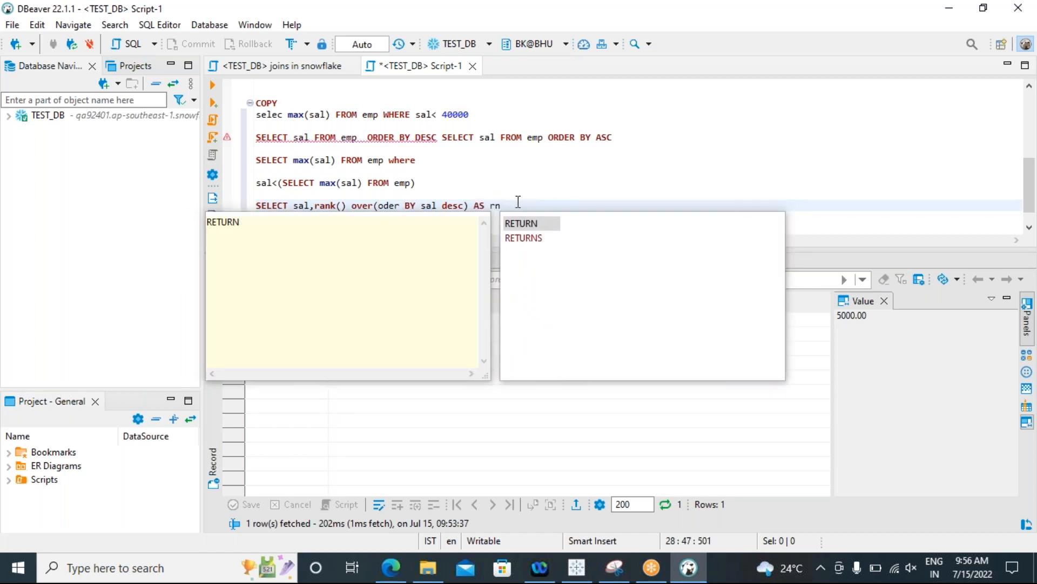
key(Escape)
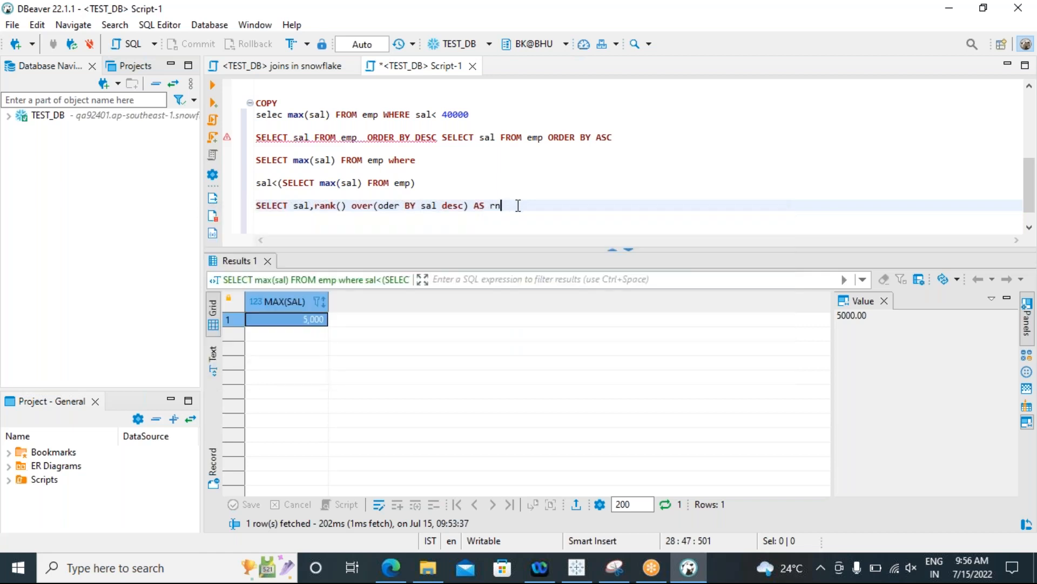
text(from)
text(emp)
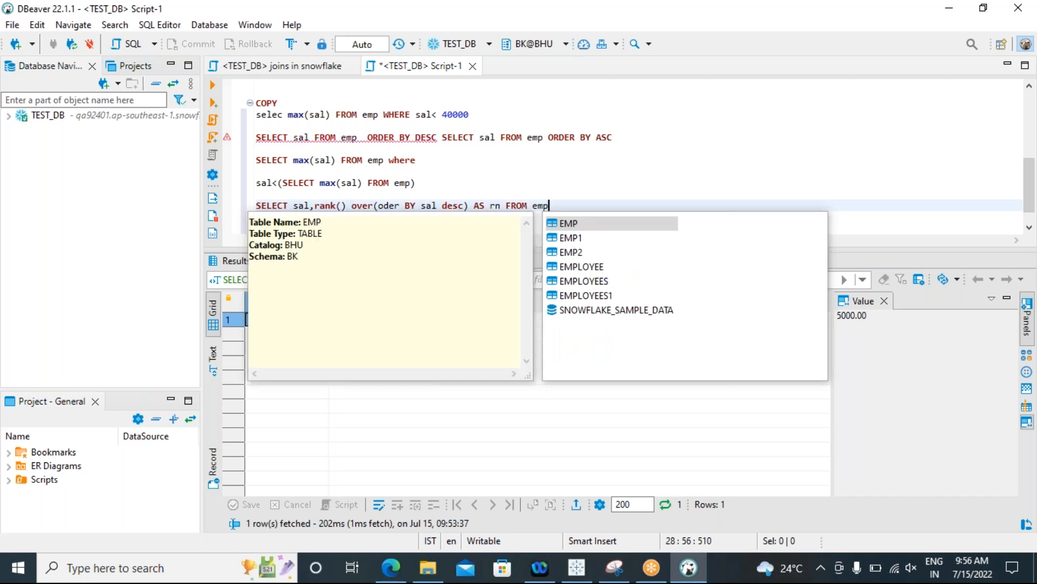
key(Return)
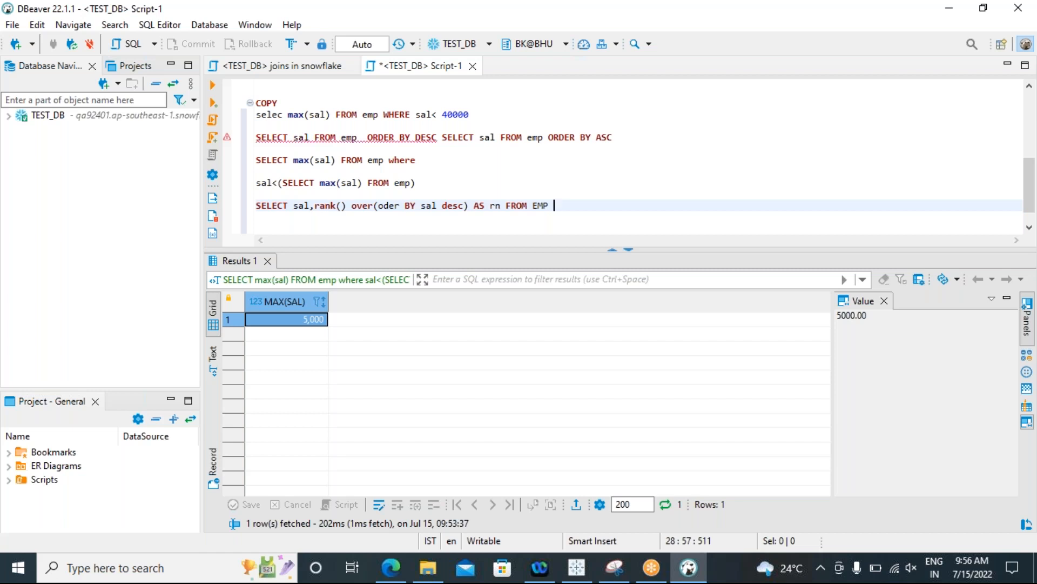
drag(560, 207, 247, 205)
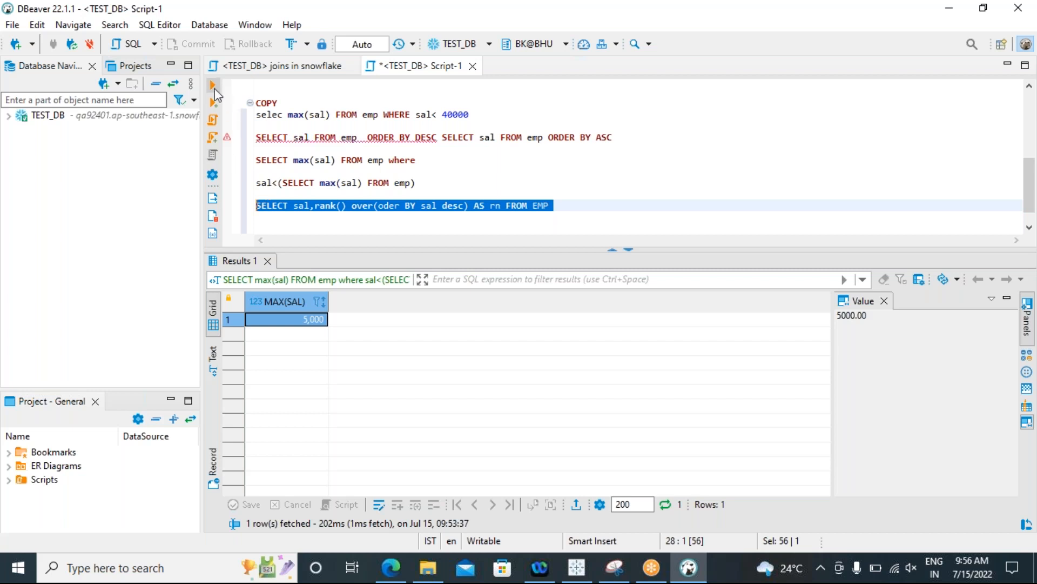
click(217, 99)
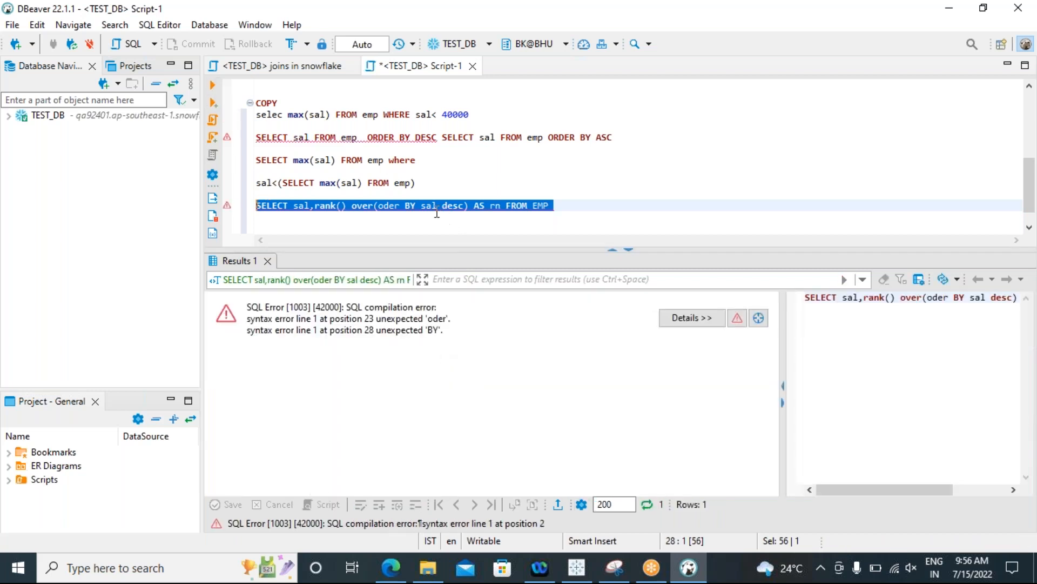
Correct the misspelled oder to ORDER in the over() clause of the rank query.
click(387, 209)
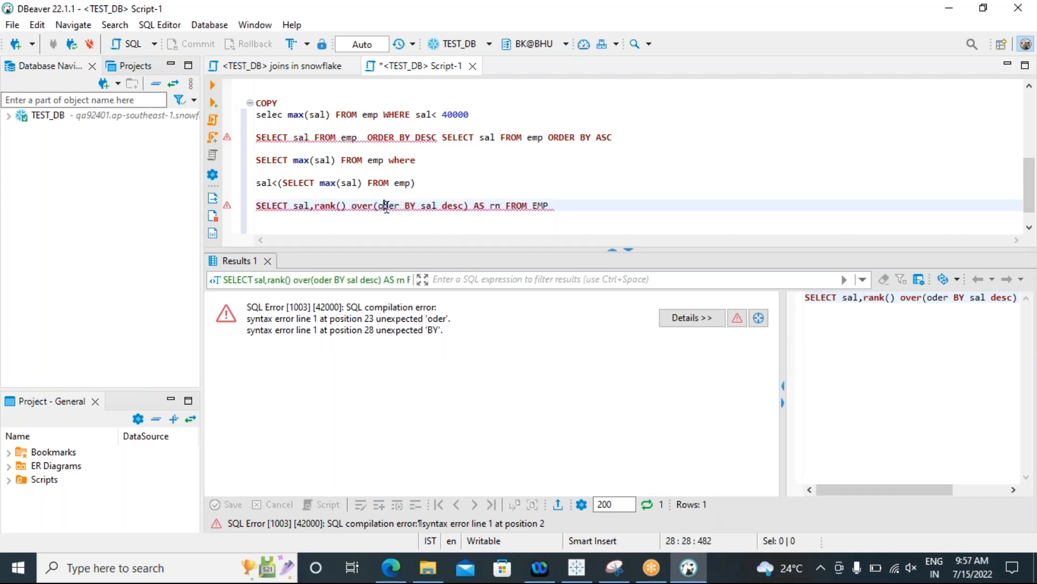
text(r)
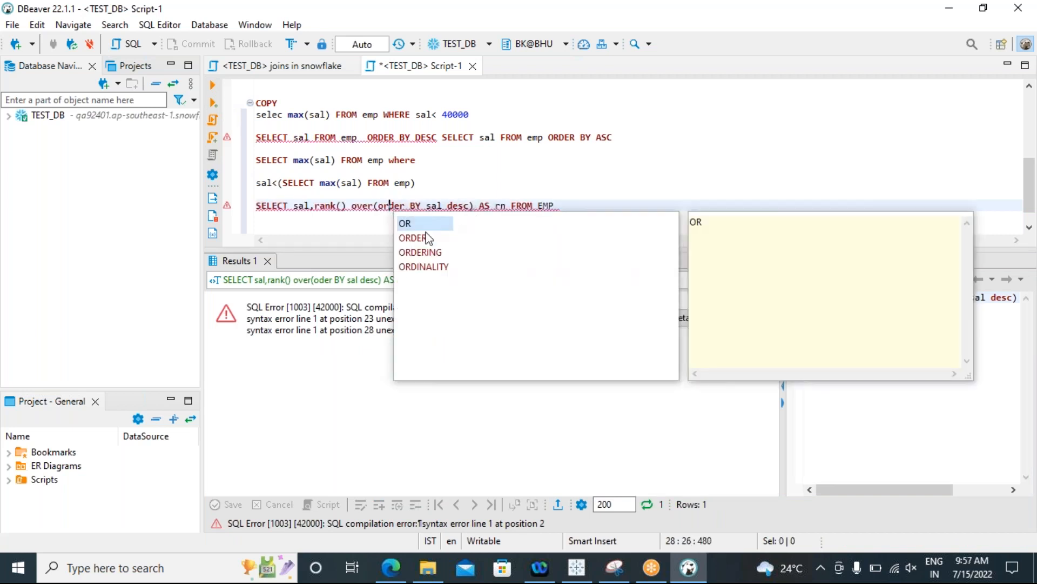
click(423, 235)
double_click(422, 235)
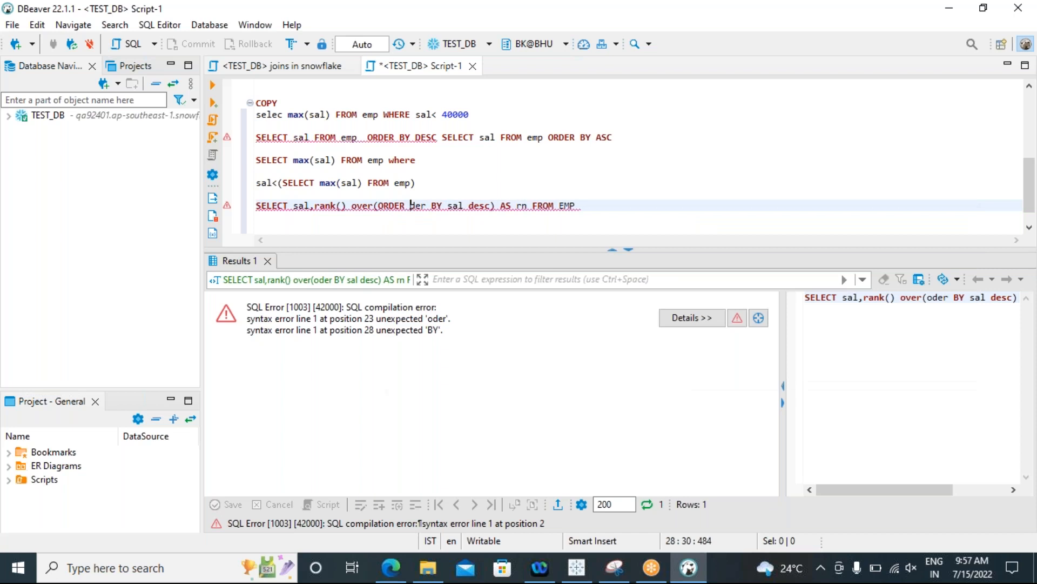
click(396, 227)
click(430, 209)
key(BackSpace)
key(BackSpace)
key(BackSpace)
key(BackSpace)
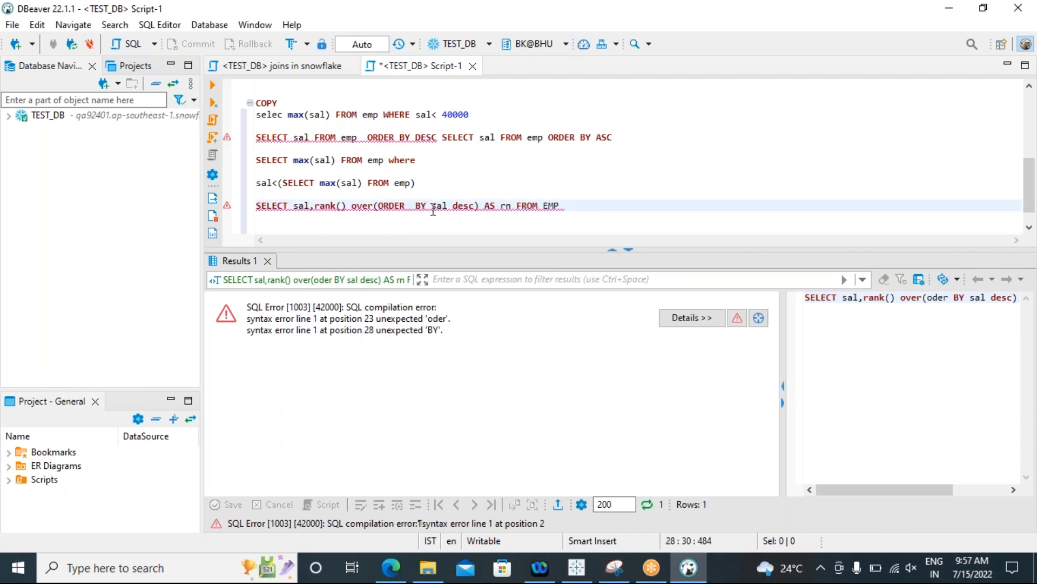
Run the corrected rank query on EMP.
click(554, 216)
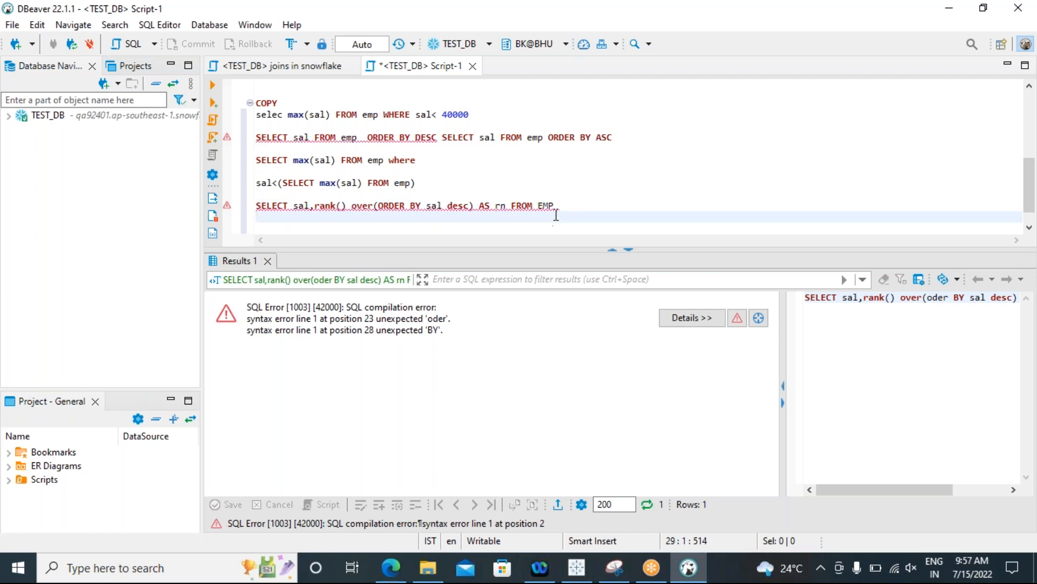
drag(563, 206, 255, 209)
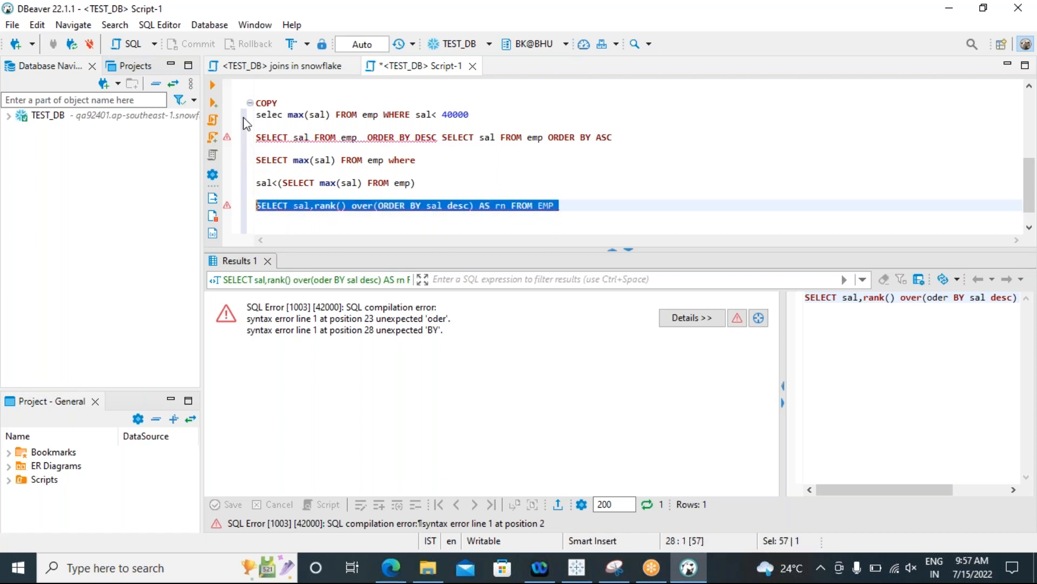
click(213, 87)
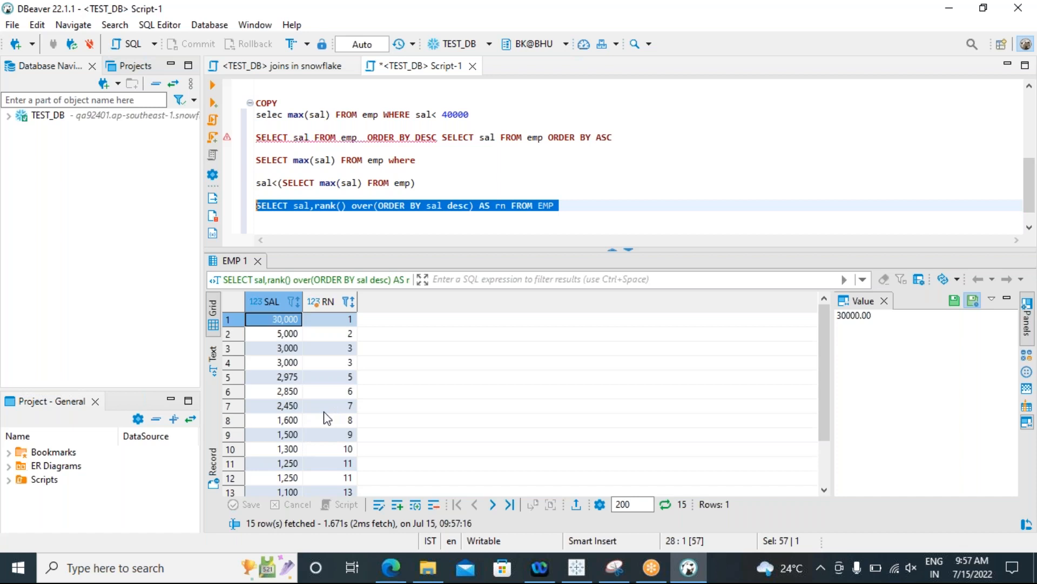
Enclose the SELECT sal,rank() query on EMP in parentheses so it can serve as a subquery.
click(564, 206)
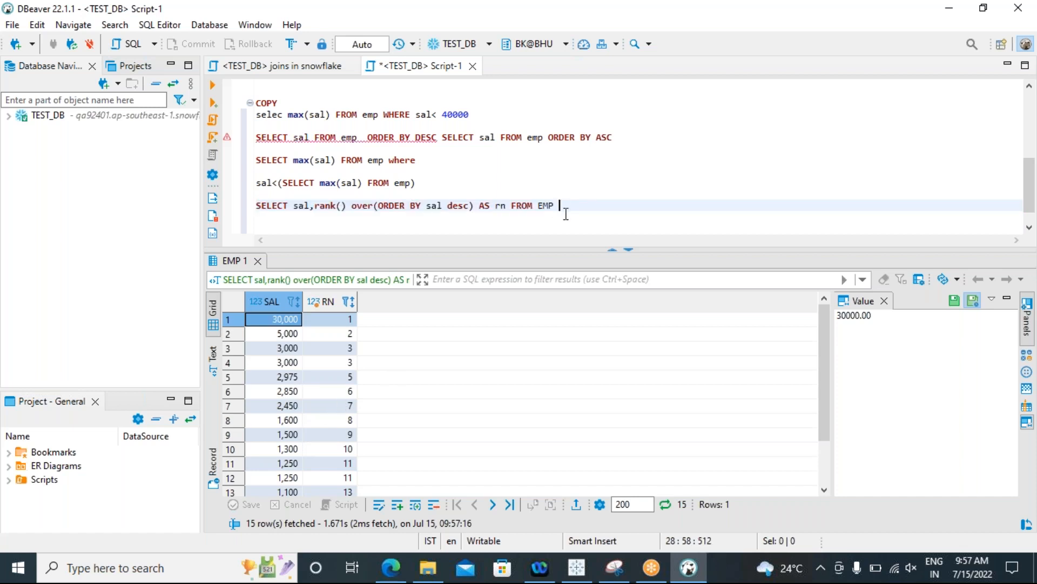
click(258, 210)
key(alt+shift)
text(()
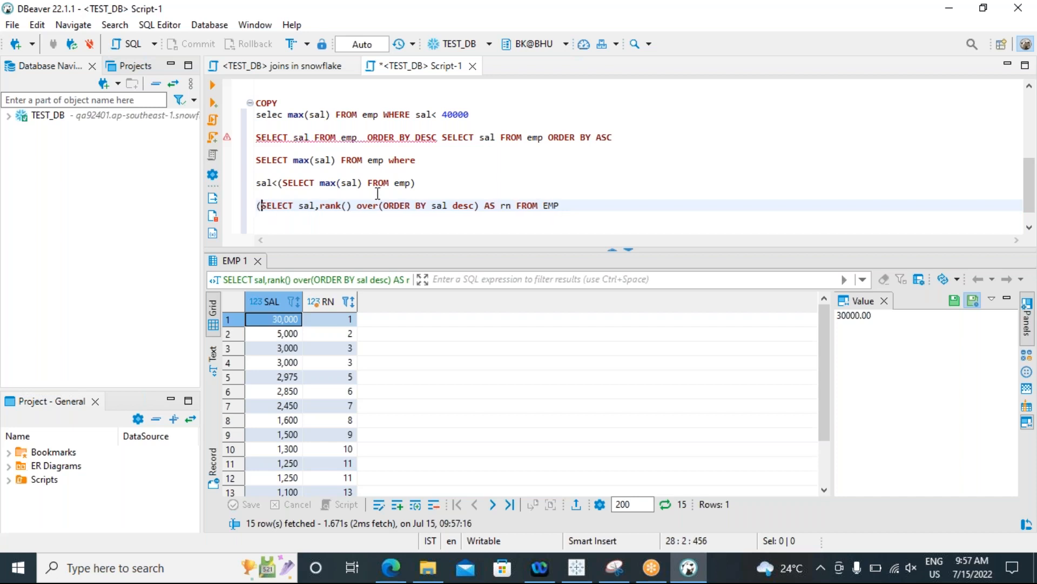
click(578, 209)
text())
Add the outer query SELECT sal FROM on a new line above the parenthesized rank subquery.
click(255, 206)
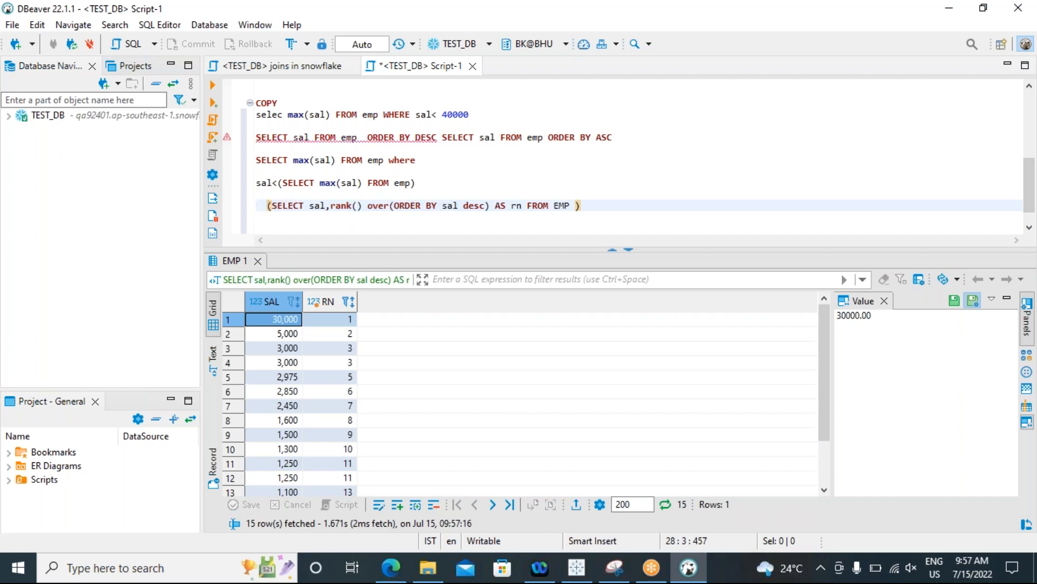
key(Return)
key(Up)
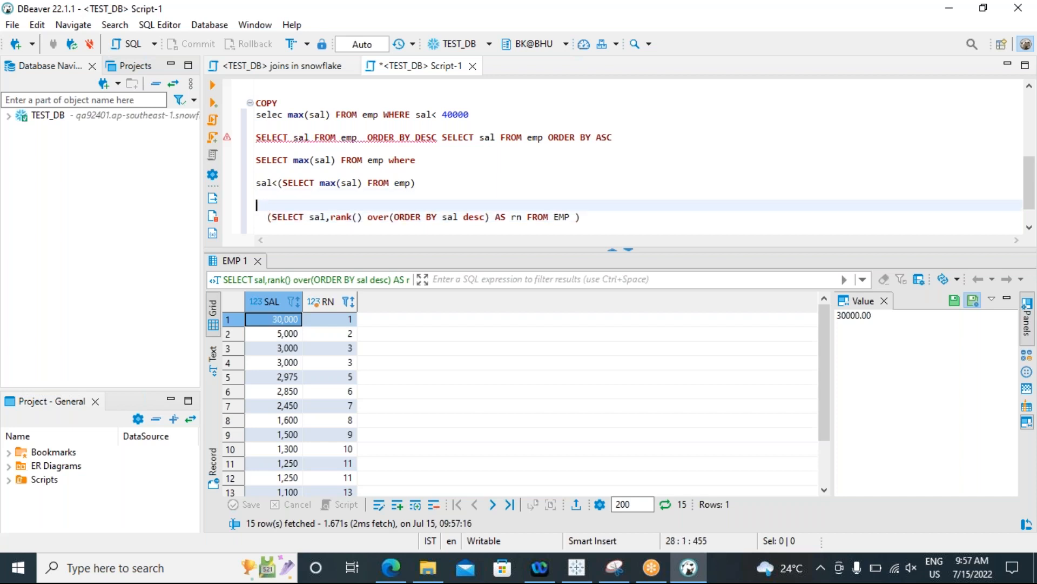
text(ele)
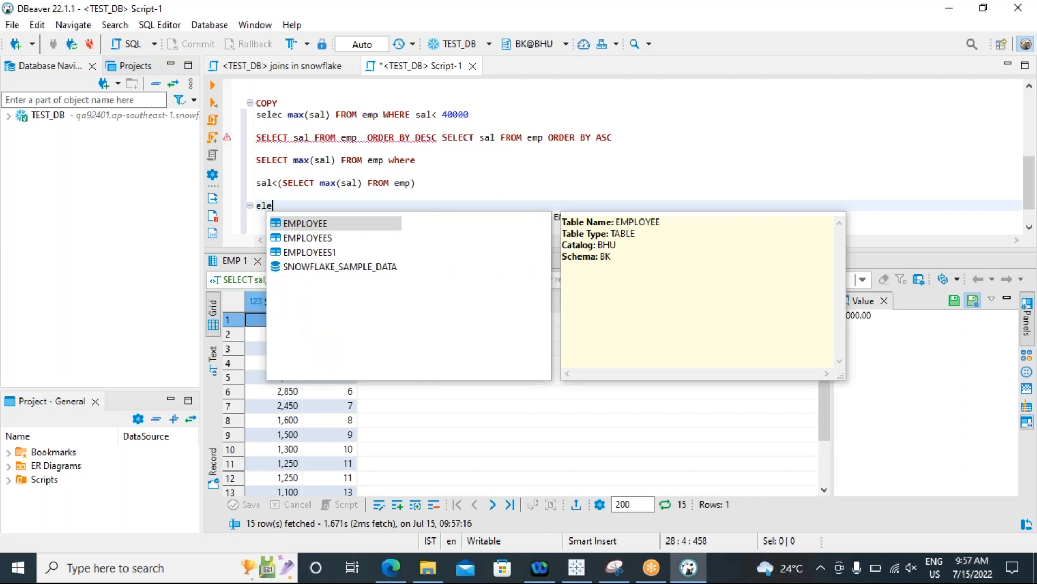
key(BackSpace)
text(aw)
key(BackSpace)
key(BackSpace)
text(select )
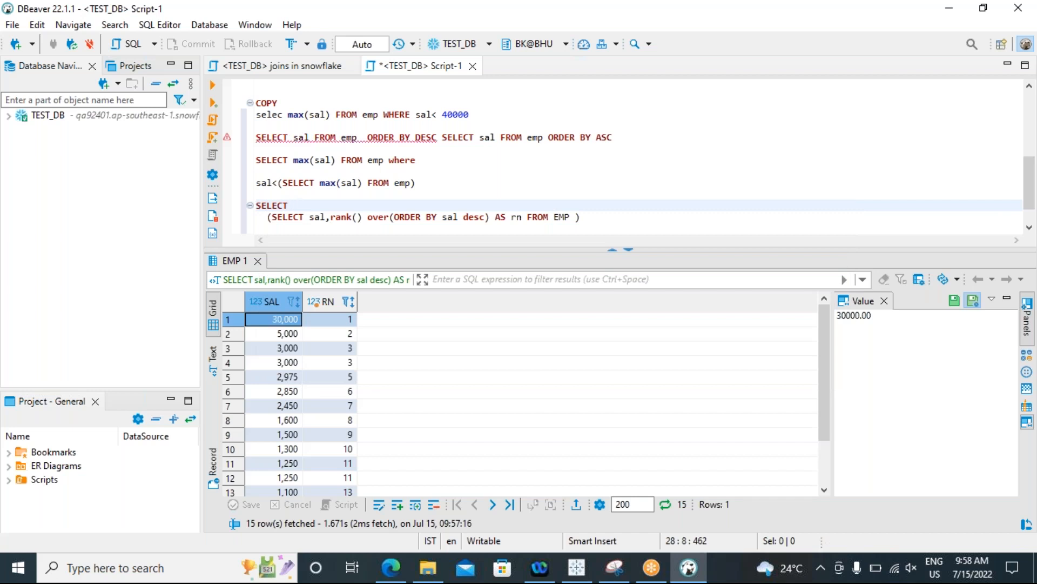
text(sal,)
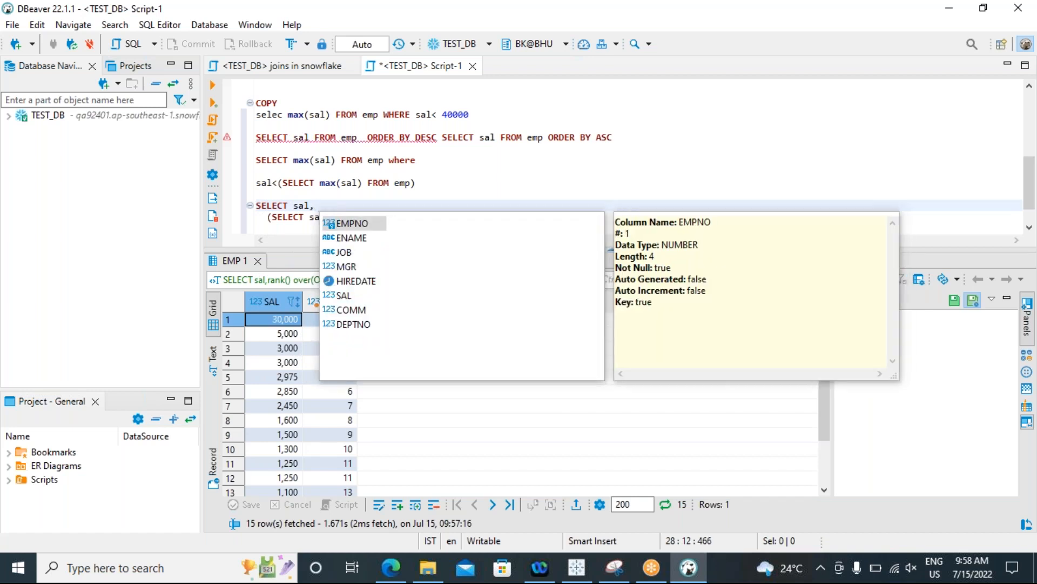
key(BackSpace)
text(r)
key(BackSpace)
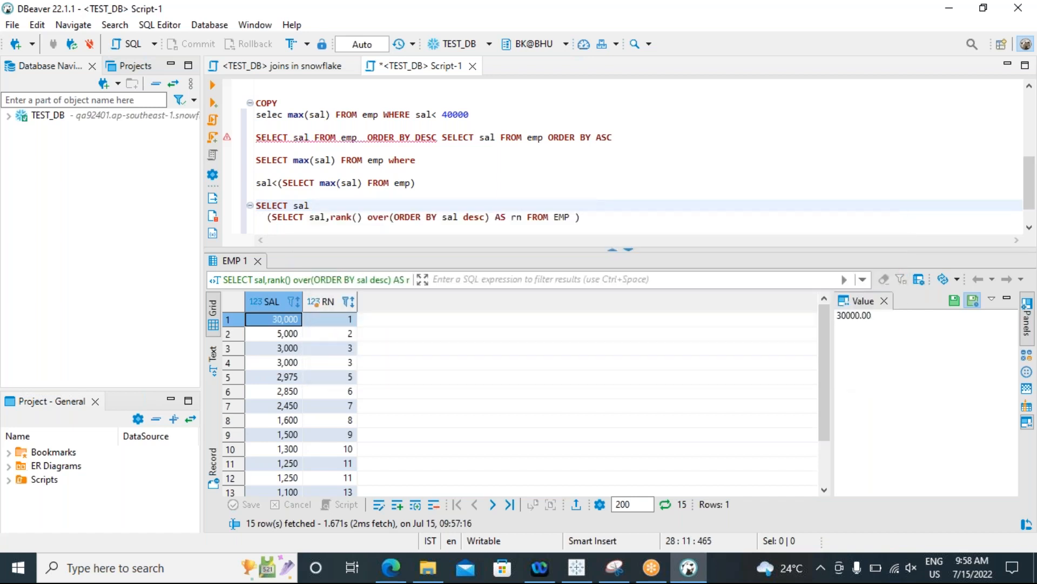
text(FROM)
Filter the rank subquery with WHERE rn=2; and run the complete query.
click(591, 218)
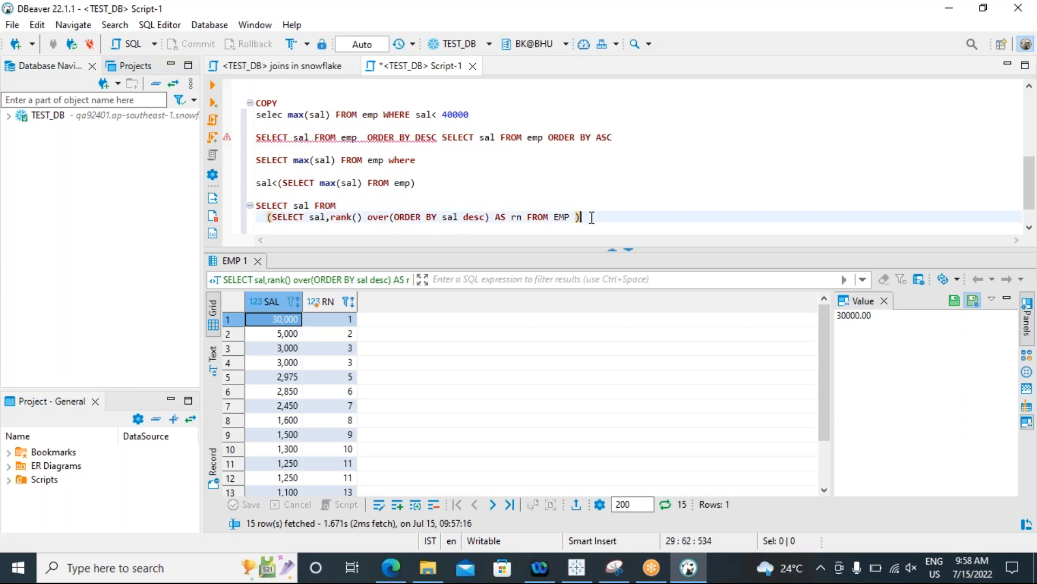
text(where )
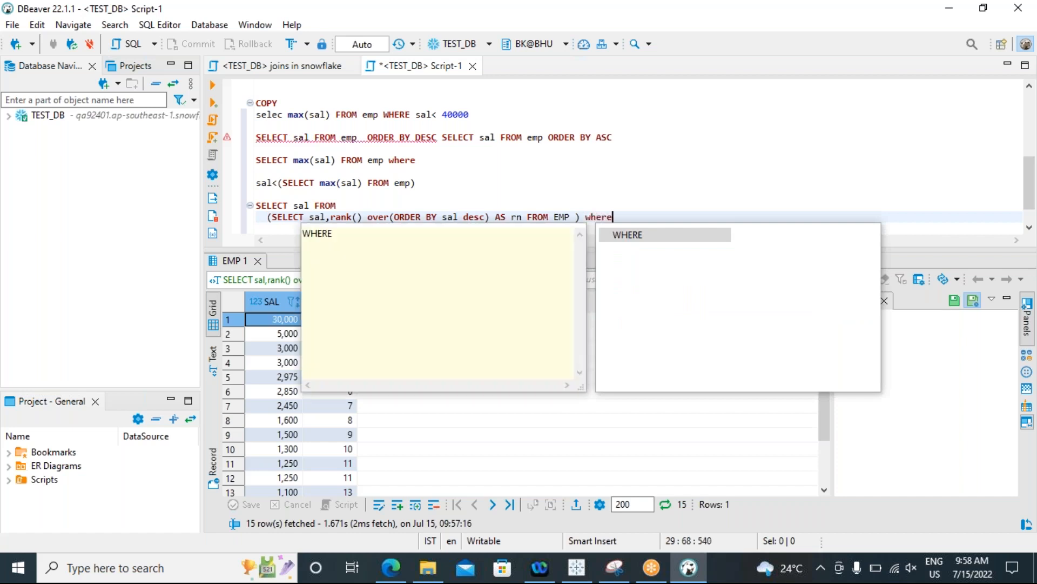
text(rn)
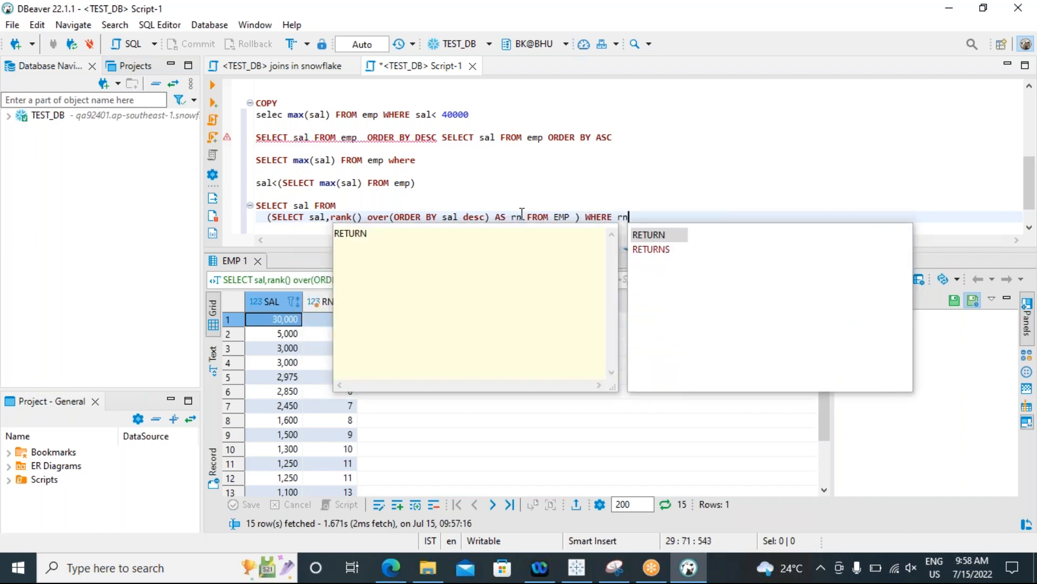
key(Escape)
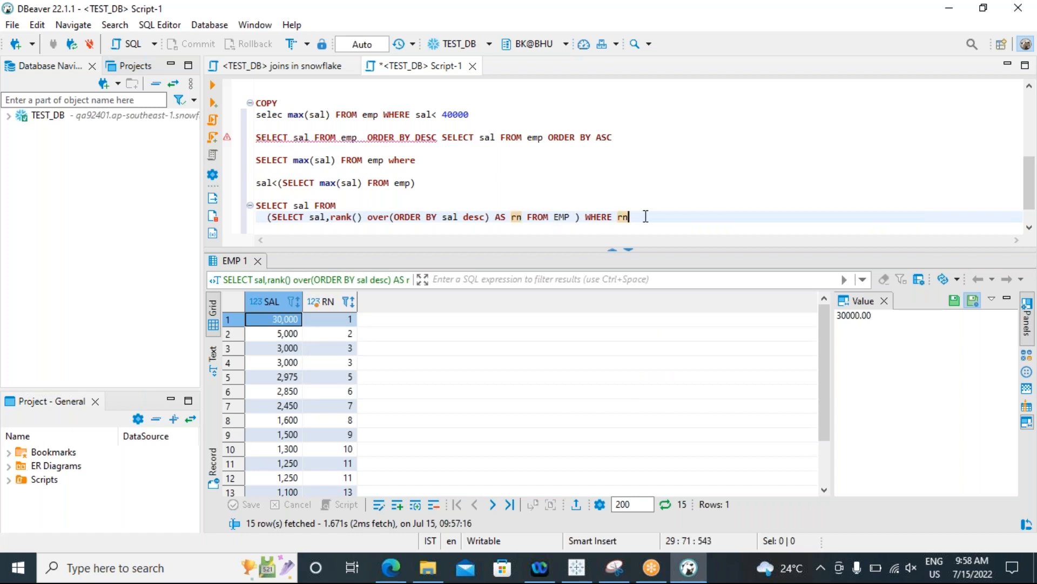
text(=2;)
drag(644, 217, 258, 205)
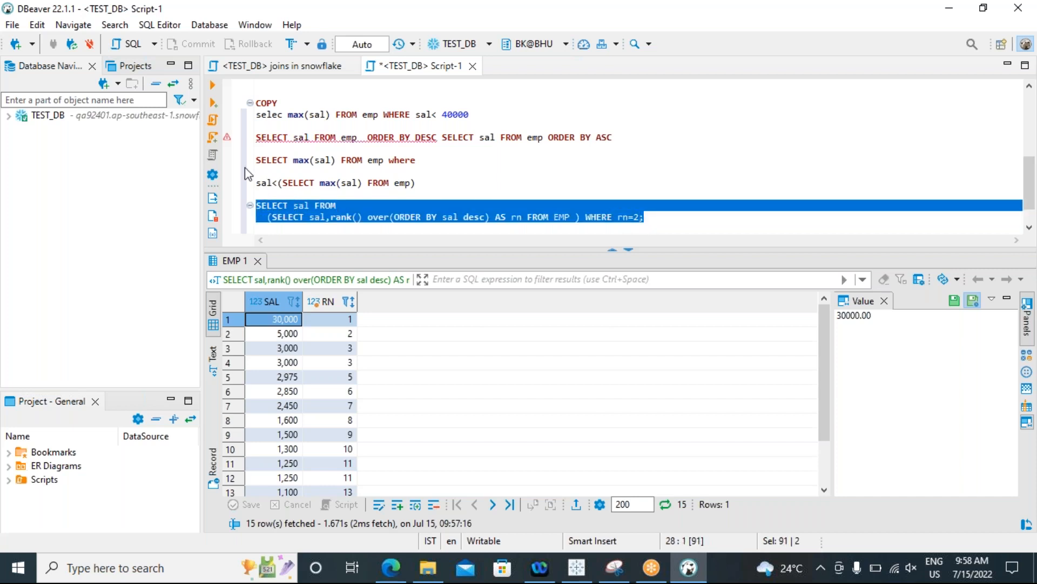
click(211, 87)
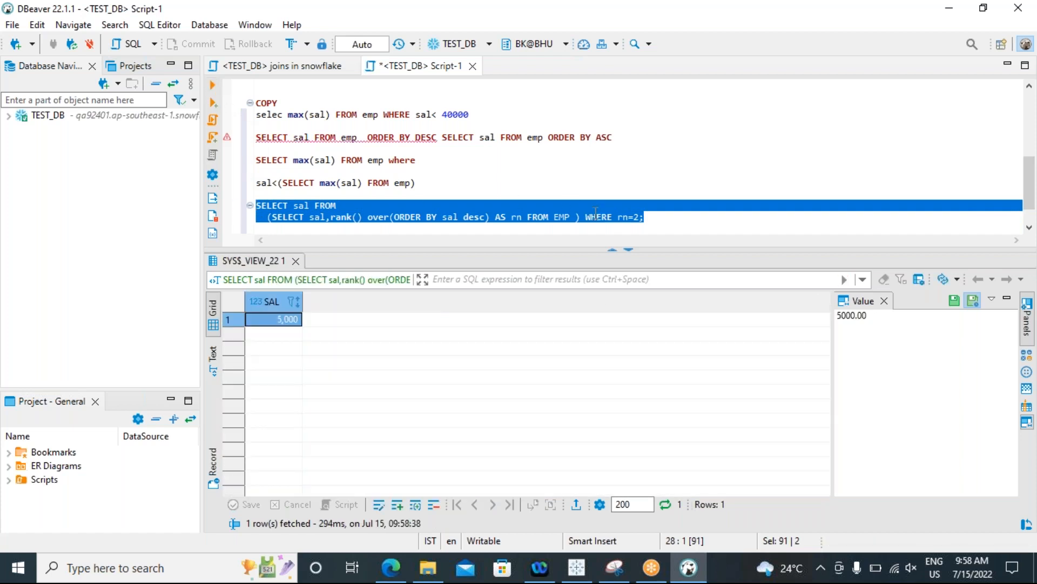
Change the rank filter to rn=3 and run the complete query.
click(641, 218)
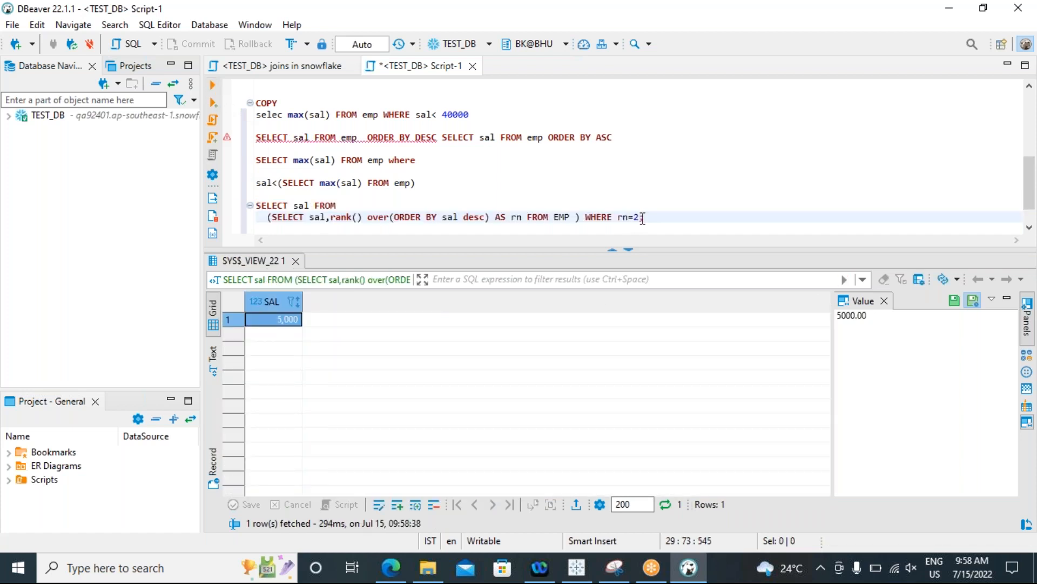
key(BackSpace)
text(3)
drag(644, 217, 257, 205)
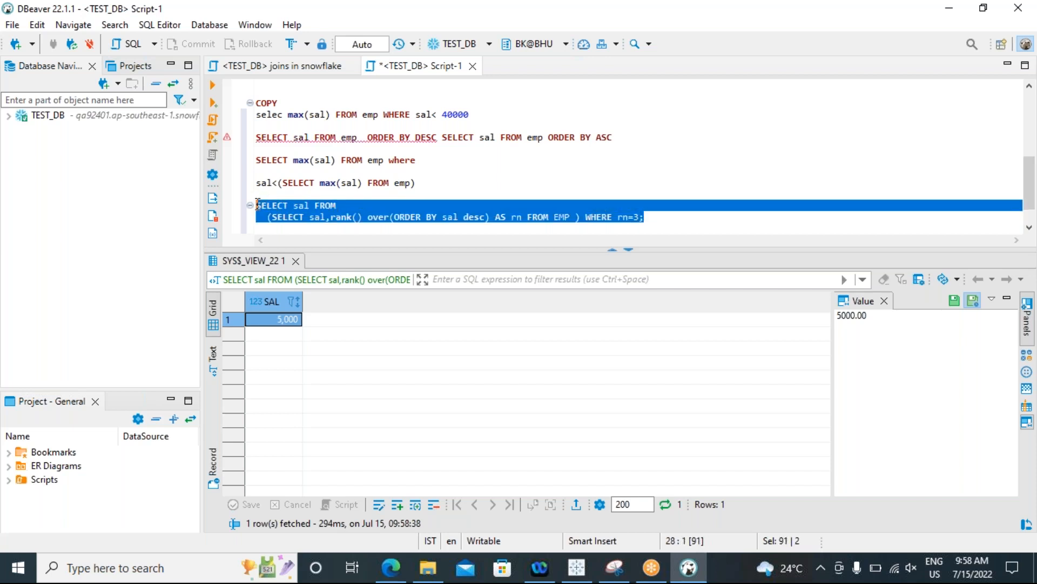
click(212, 85)
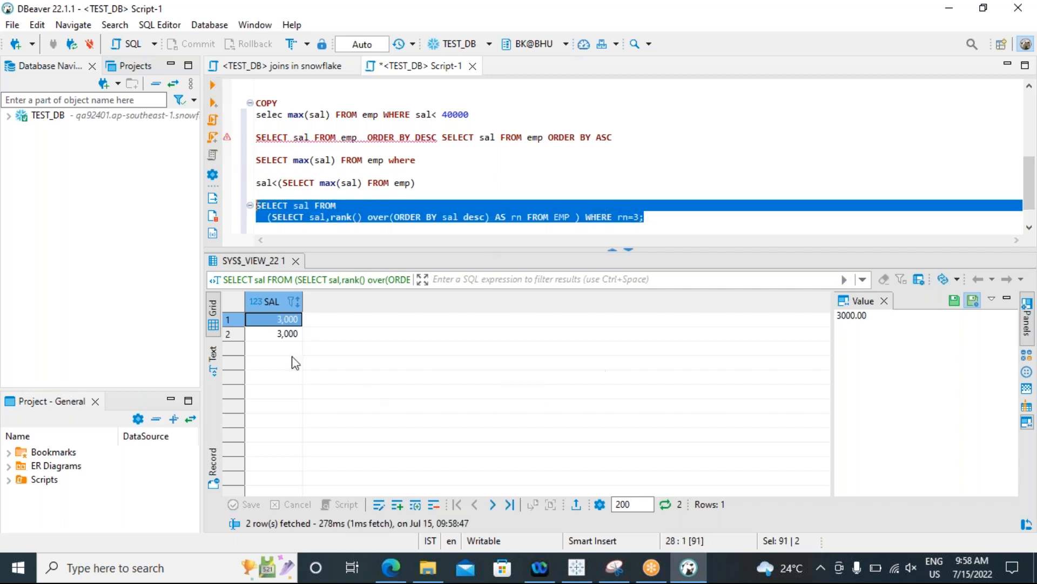
Change the rank filter to rn=5 and run the complete query.
click(640, 219)
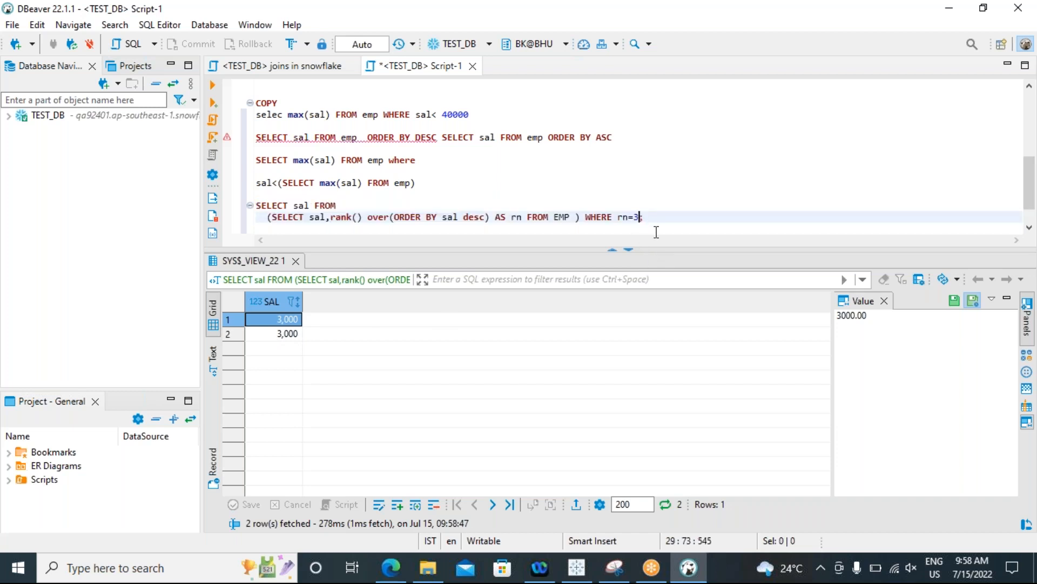
key(BackSpace)
text(5)
drag(676, 220, 257, 206)
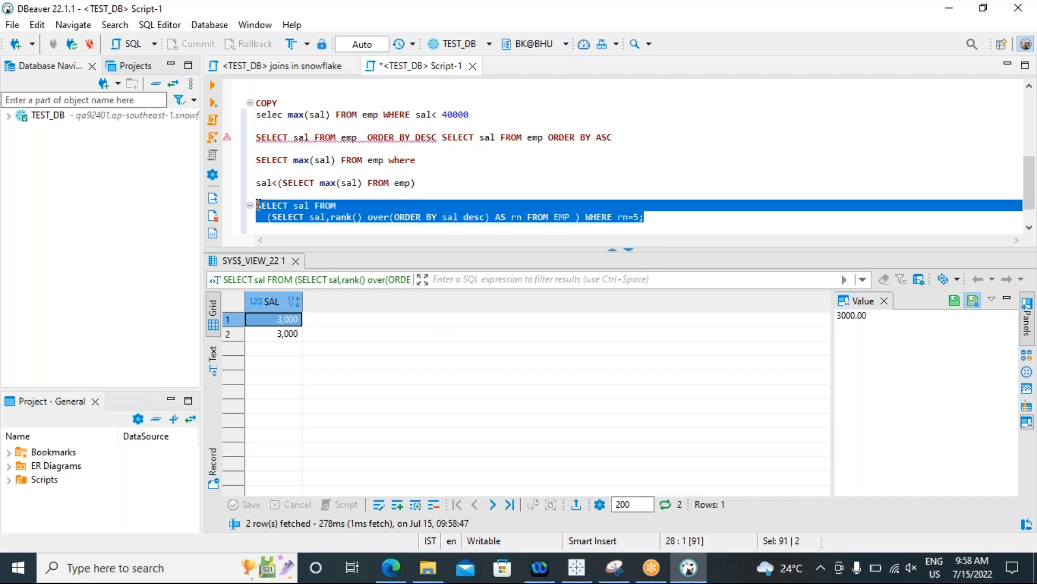
click(213, 84)
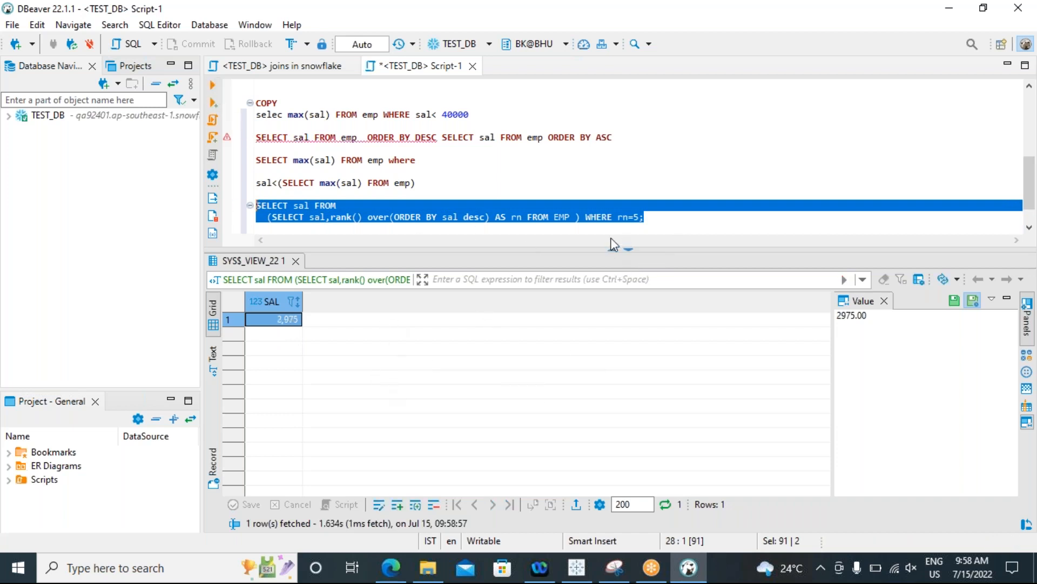
Move the rank() over(ORDER BY sal desc) expression onto its own line and add an empty line after the query.
click(637, 217)
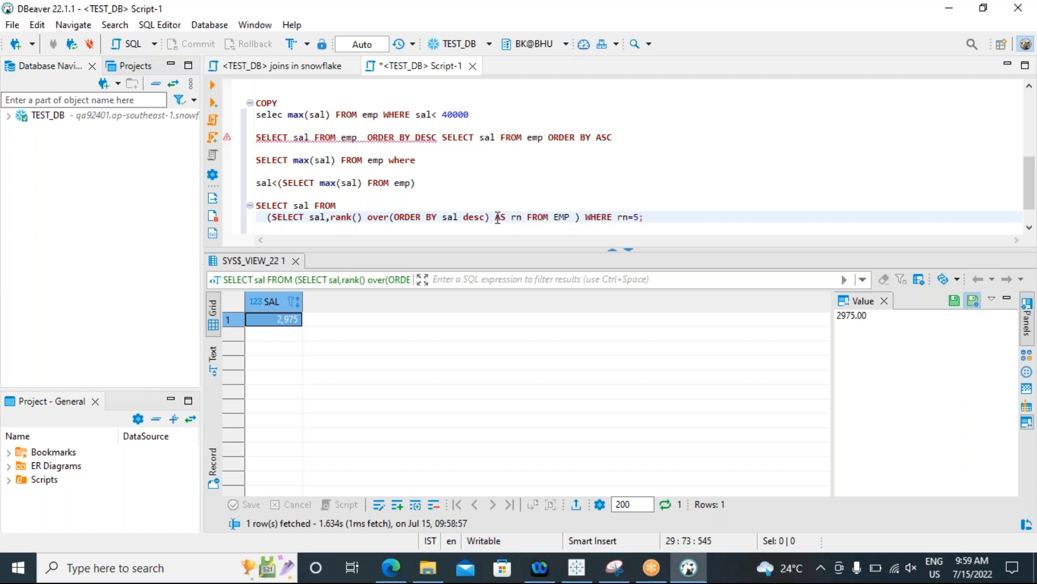
drag(489, 217, 331, 216)
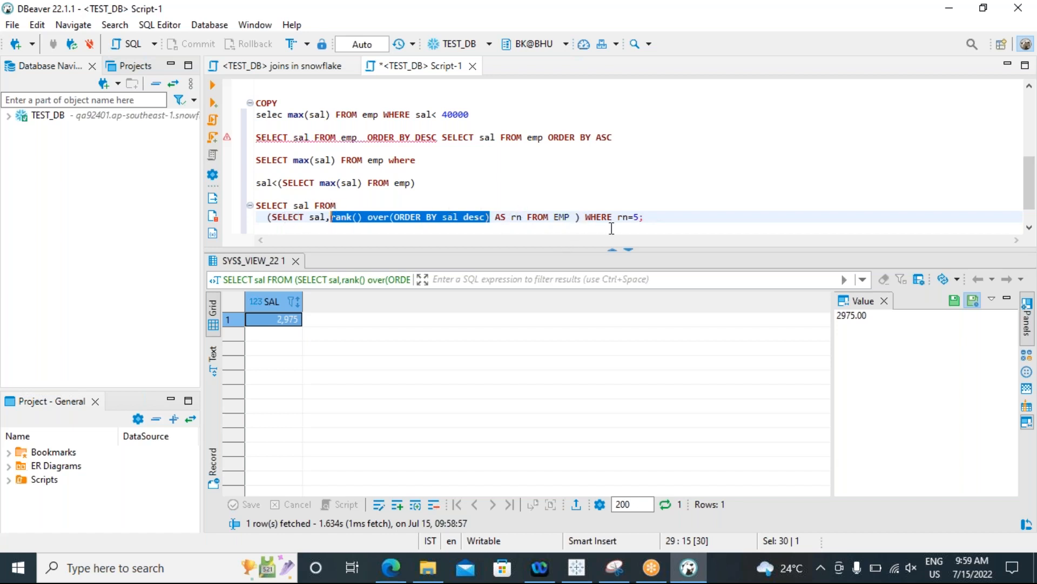
click(641, 217)
text(;)
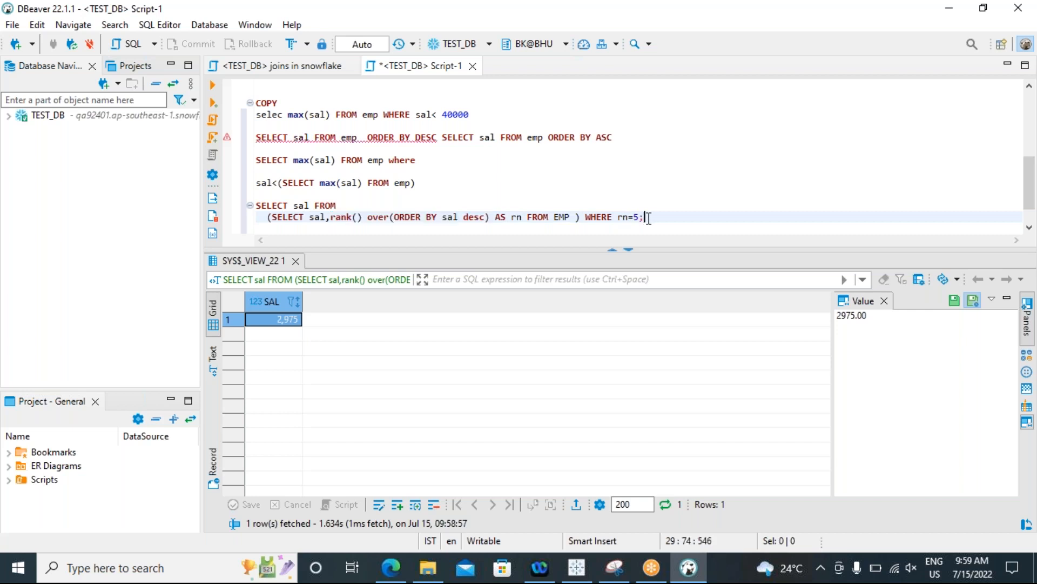
click(331, 217)
key(Return)
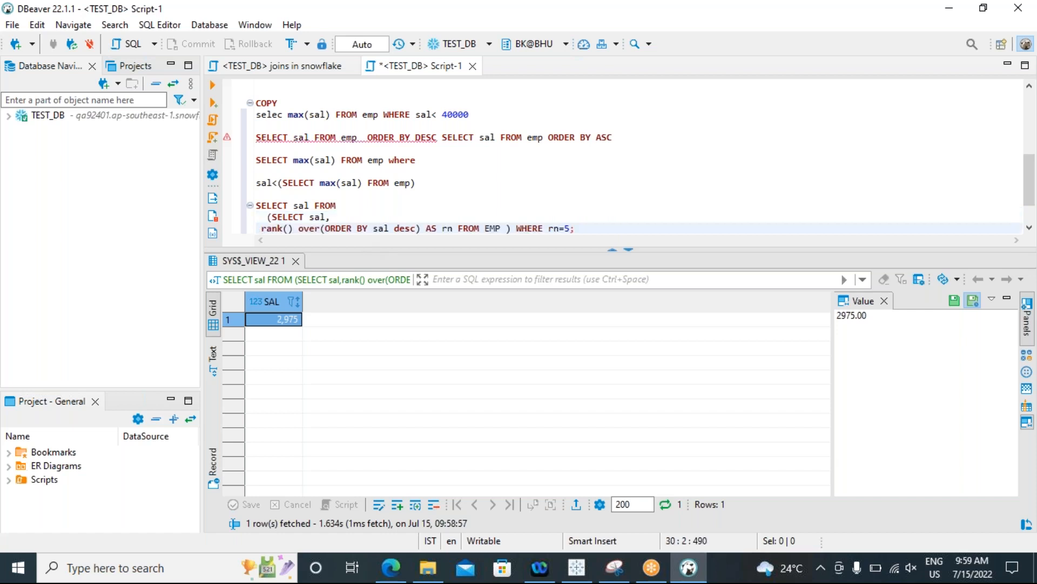
click(602, 230)
key(Return)
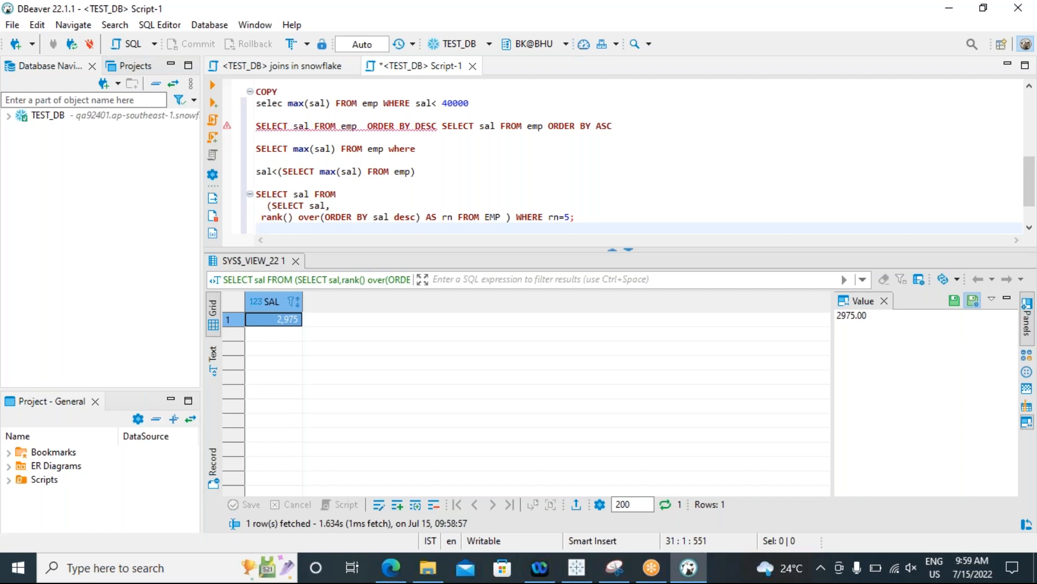
Try to run the query with the rank filter rewritten as WHERE rn BETWEEN 2 TO 6.
click(577, 217)
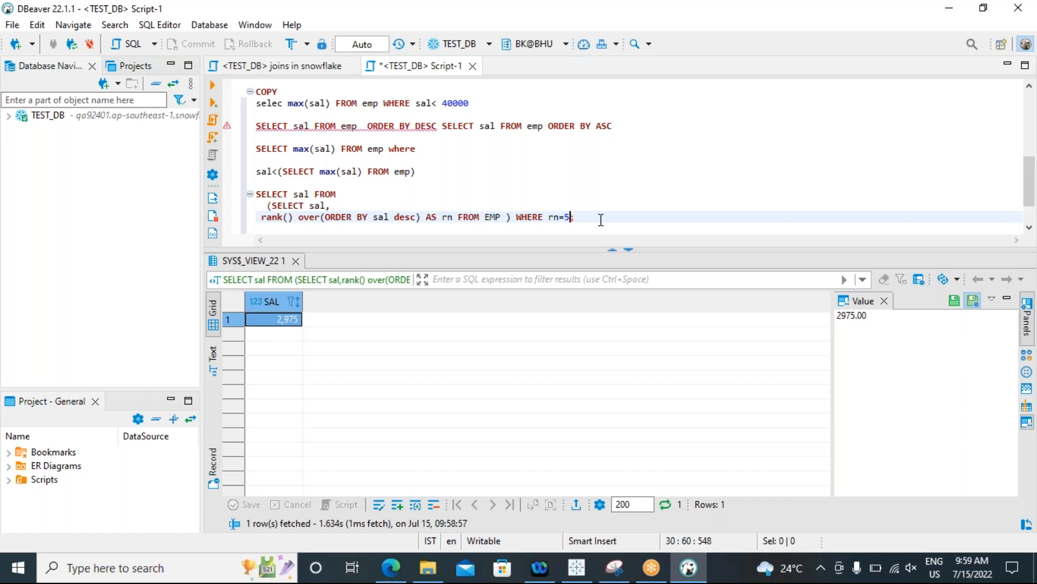
key(BackSpace)
key(BackSpace)
text(betw)
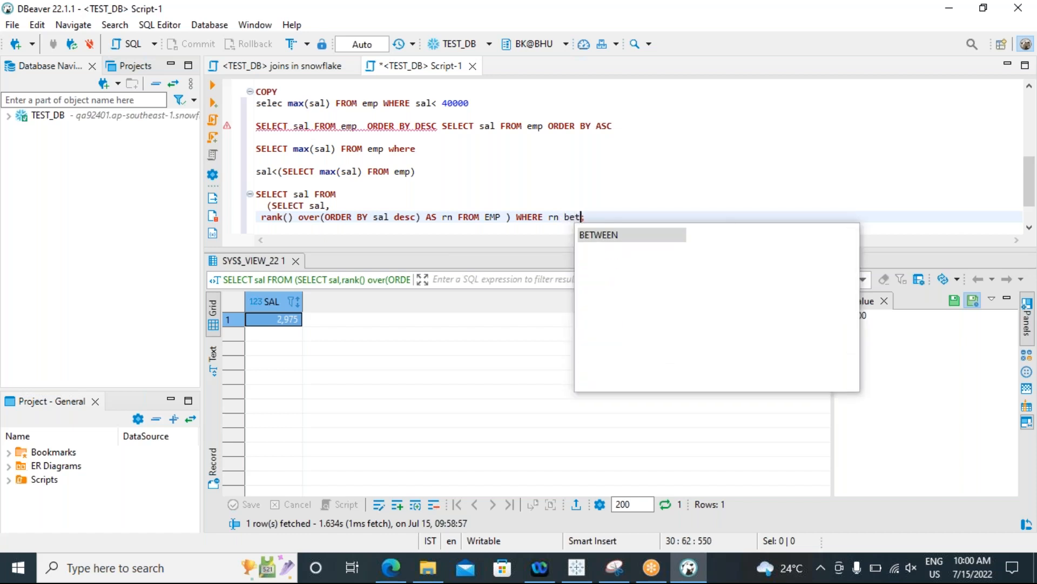
text(een)
key(Return)
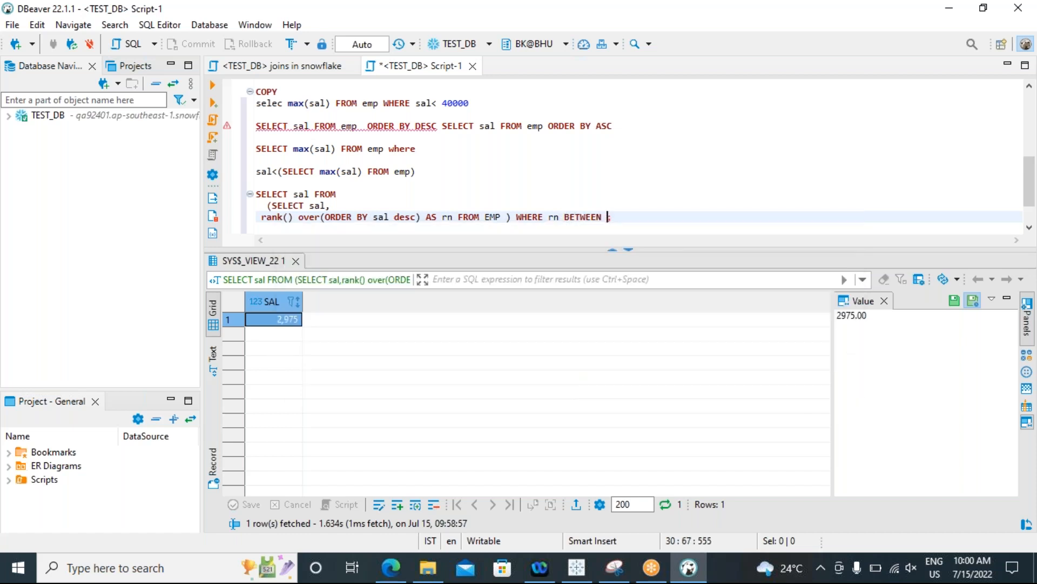
text(2 to 6)
drag(642, 216, 261, 195)
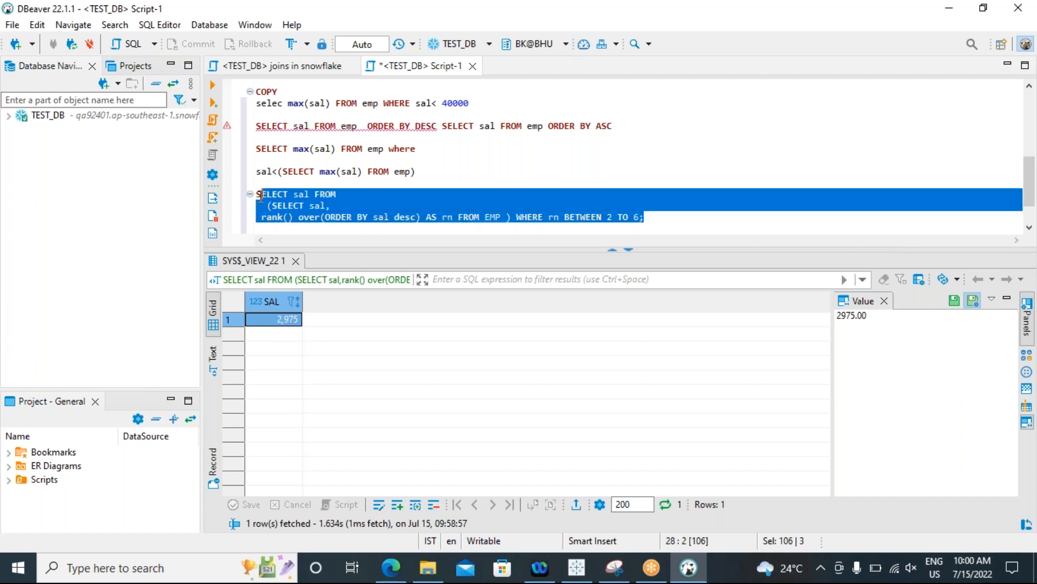
click(411, 232)
drag(642, 215, 255, 193)
click(213, 87)
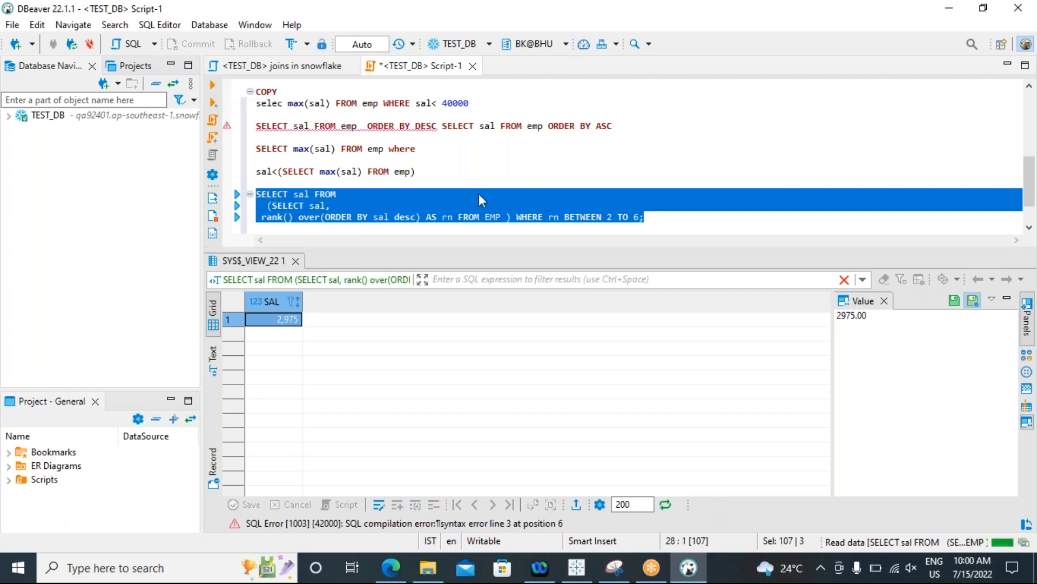
Replace the BETWEEN keyword in the rank filter with in( ahead of the 2.
click(623, 217)
click(603, 218)
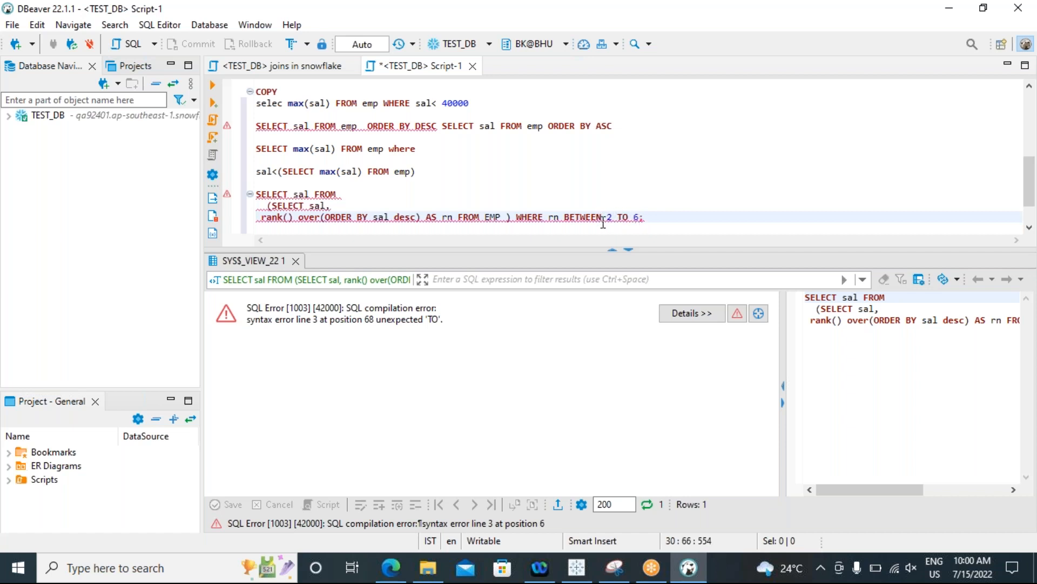
key(BackSpace)
key(BackSpace)
key(BackSpace)
key(BackSpace)
key(BackSpace)
key(BackSpace)
key(BackSpace)
text(in()
key(Delete)
Replace TO with a comma and close the parenthesis so the filter reads rn in( 2, 6).
key(Right)
key(Right)
key(Right)
key(Right)
key(Right)
key(BackSpace)
key(BackSpace)
key(BackSpace)
text(,)
key(Right)
text())
Run the complete query with the rn in( 2, 6) filter and close the low-battery notice.
drag(636, 219, 258, 185)
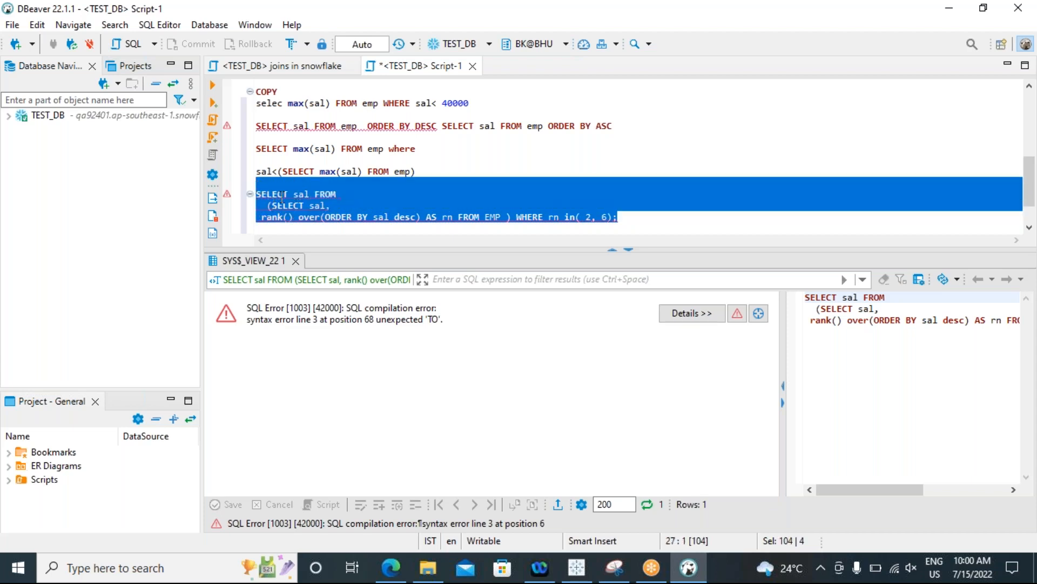
key(ctrl+Return)
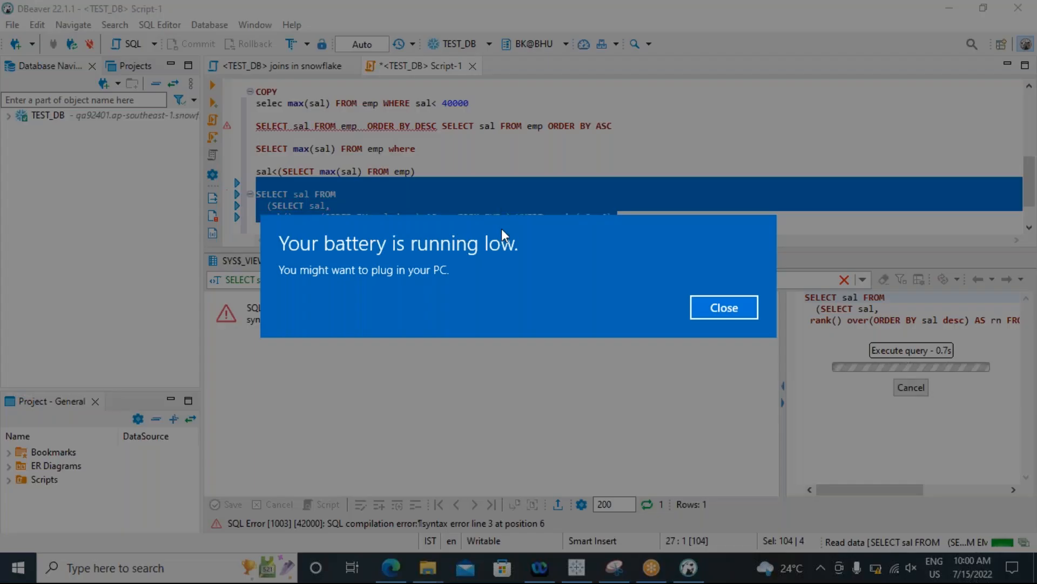
click(687, 308)
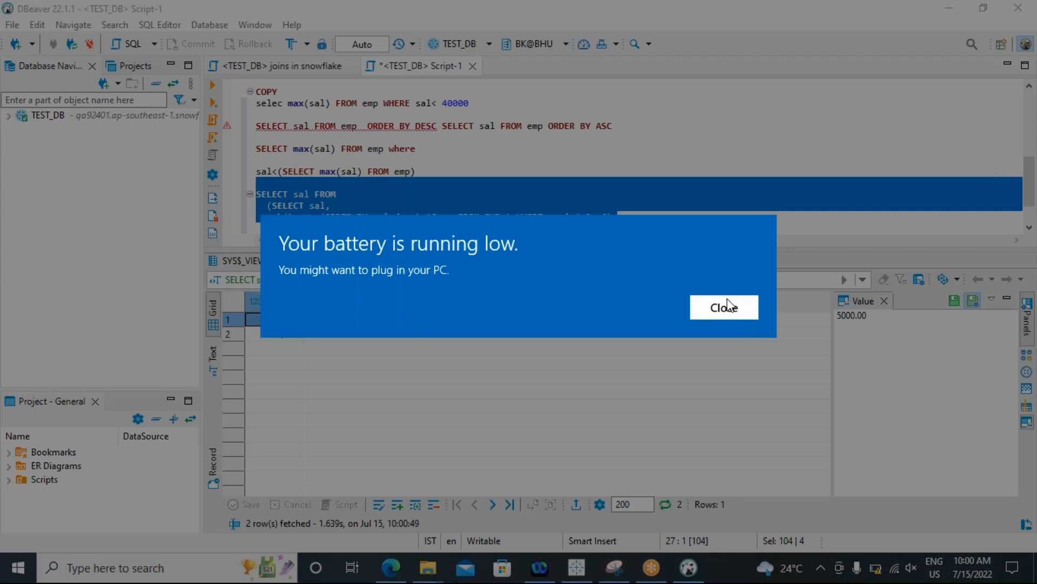
click(723, 308)
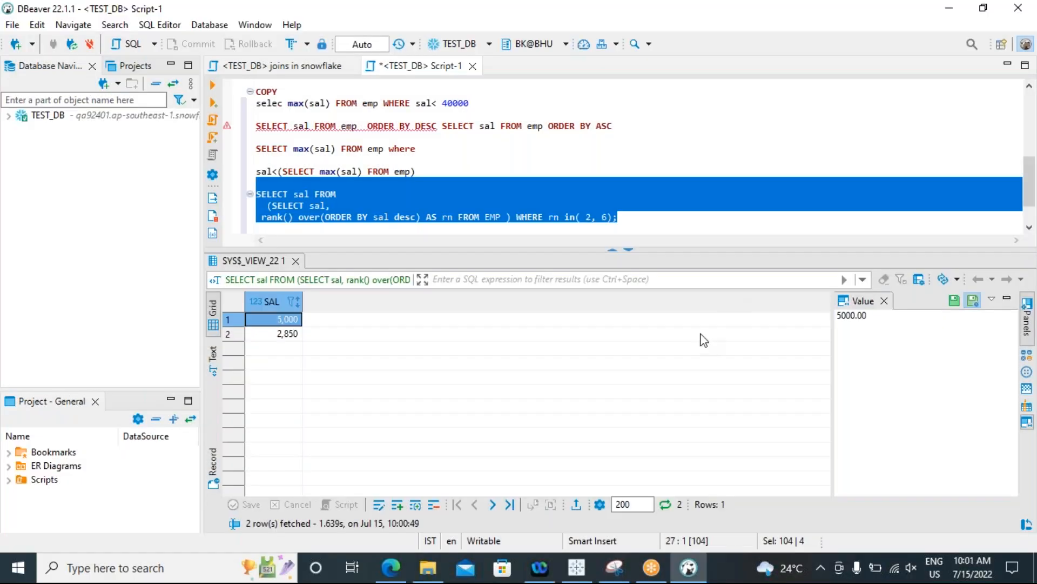
Replace the in( 2, 6) condition in the rank filter with the BETWEEN keyword, keeping the closing semicolon.
click(568, 224)
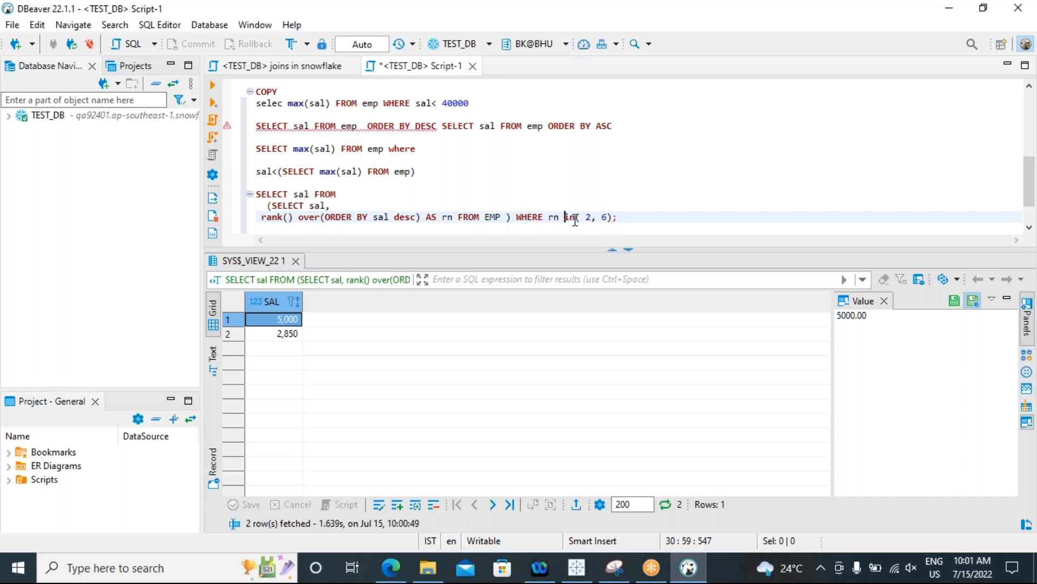
click(613, 216)
key(BackSpace)
key(BackSpace)
key(BackSpace)
key(BackSpace)
key(BackSpace)
key(BackSpace)
key(BackSpace)
key(BackSpace)
key(BackSpace)
text(between)
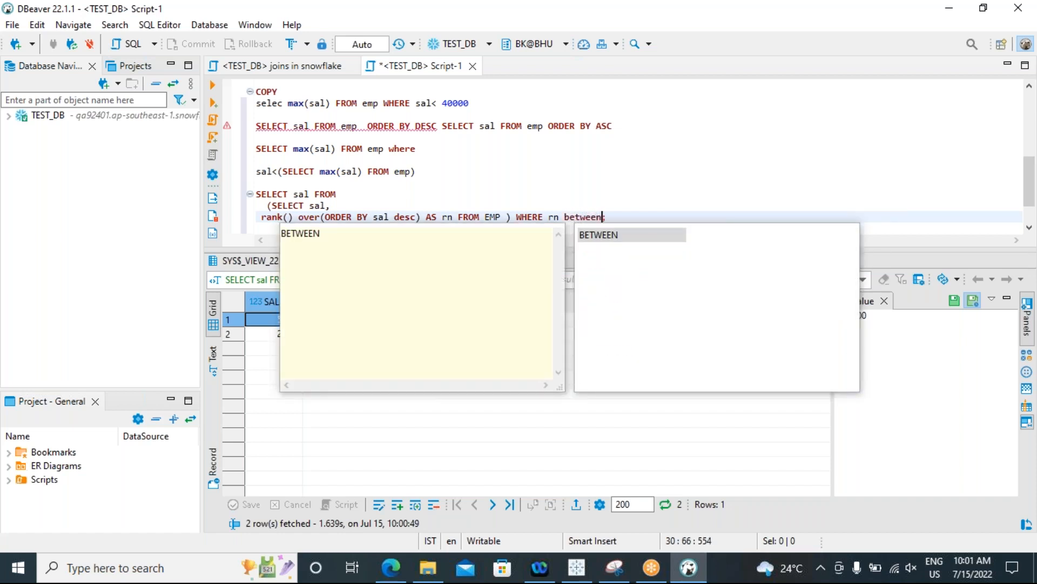
key(Return)
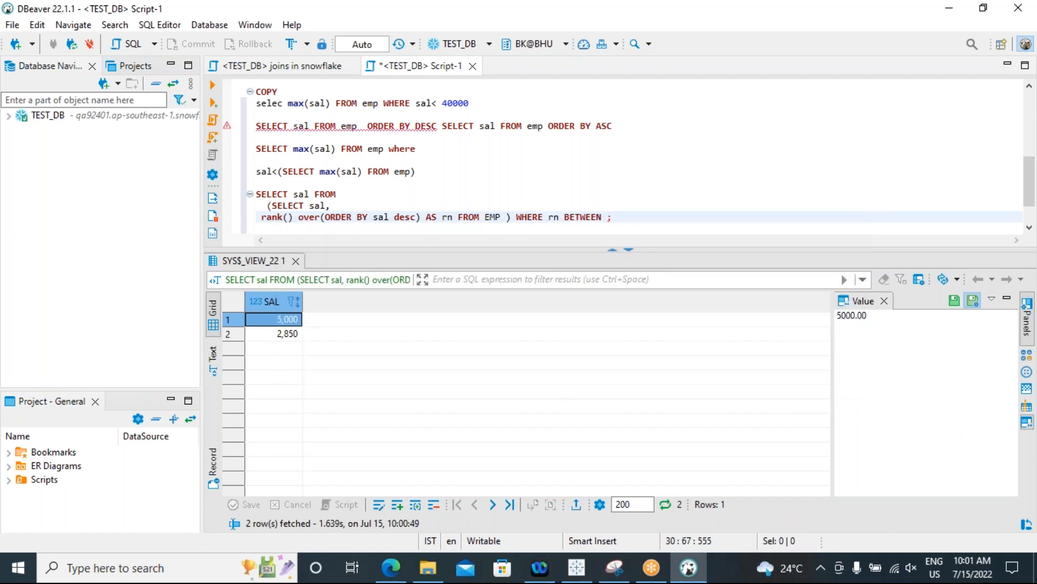
Complete the rank filter as rn BETWEEN 2 AND 6 and run the whole query.
text(2 nd)
key(BackSpace)
key(BackSpace)
text(and)
key(Return)
text(6)
drag(651, 217, 256, 193)
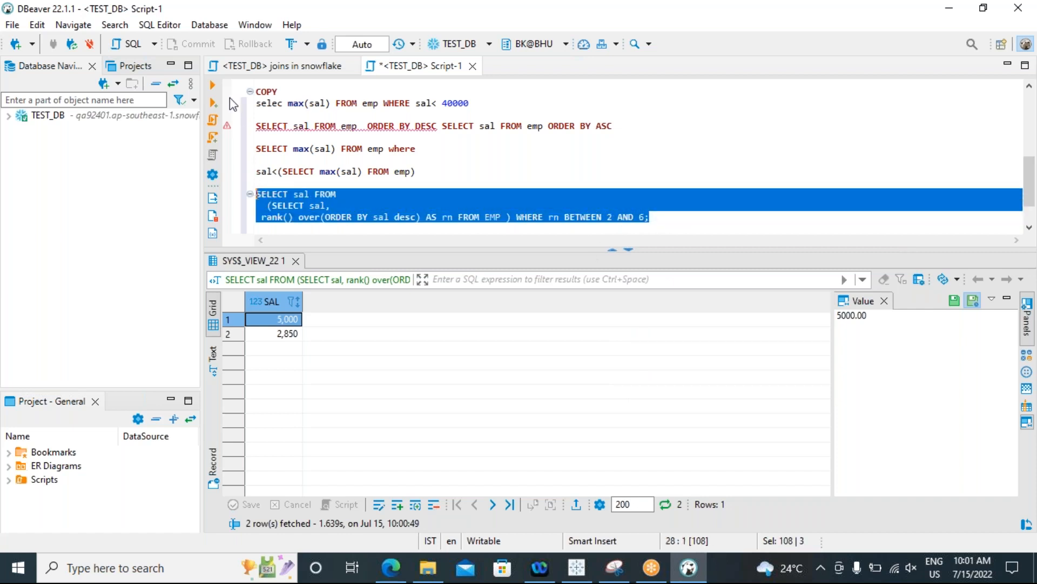
click(214, 84)
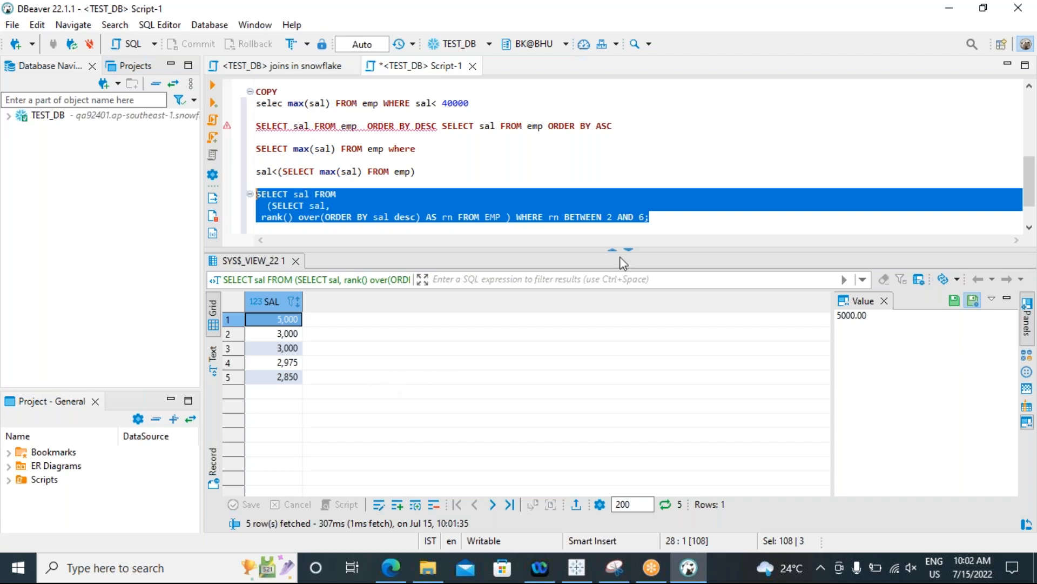
Add two blank lines below the rank query.
click(660, 221)
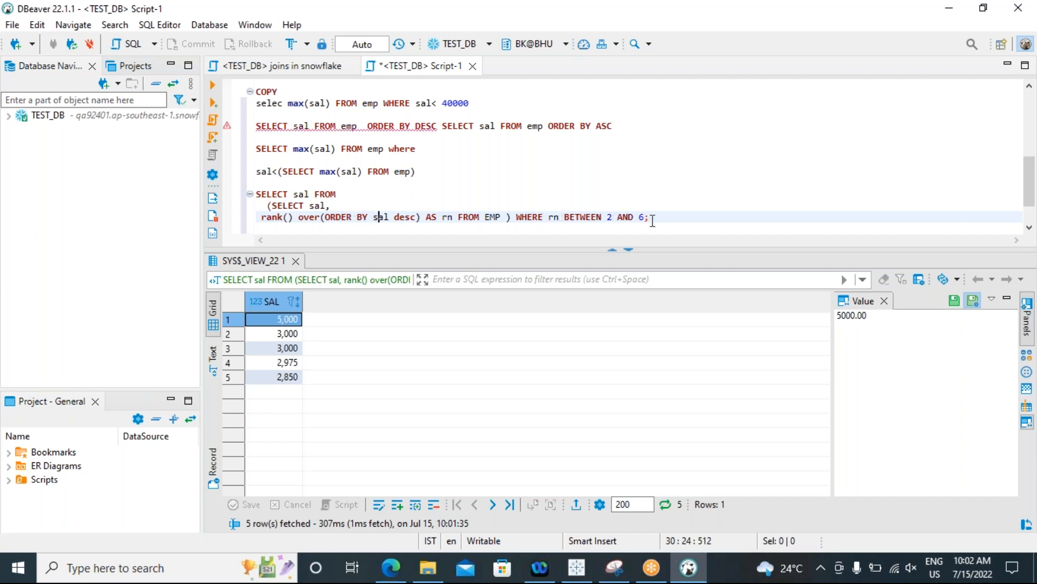
key(Return)
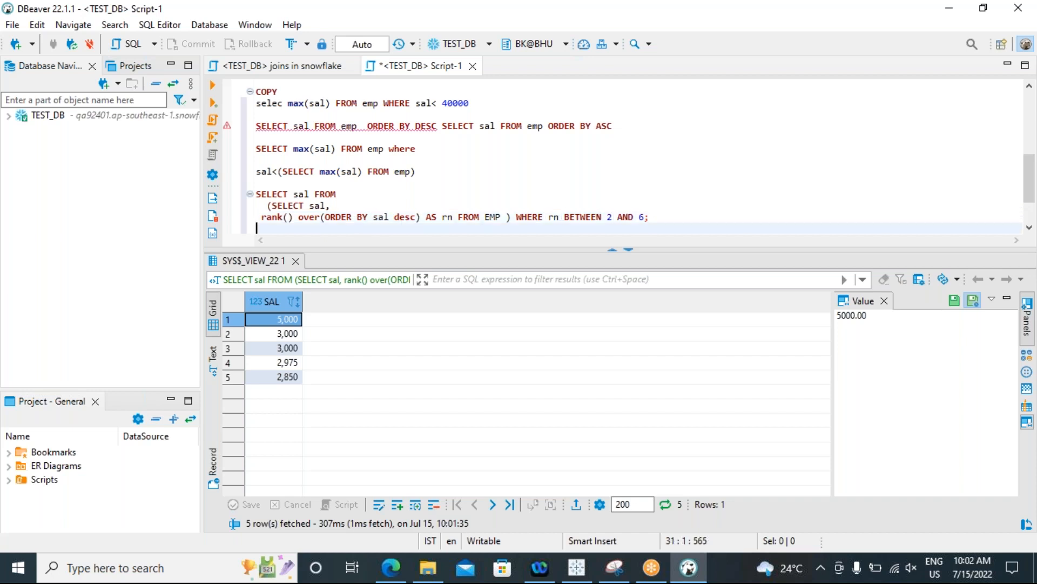
key(Return)
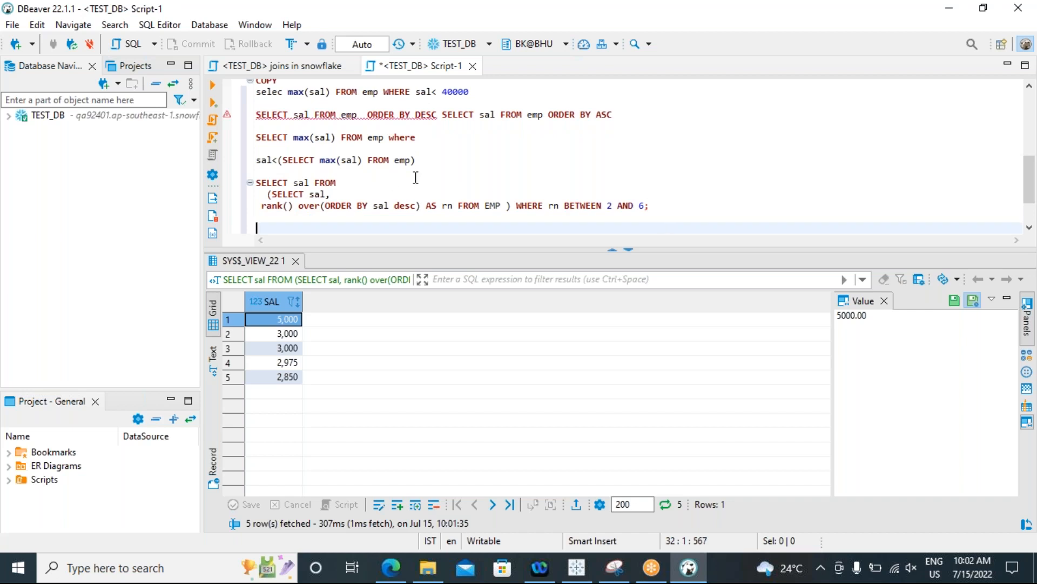
click(315, 182)
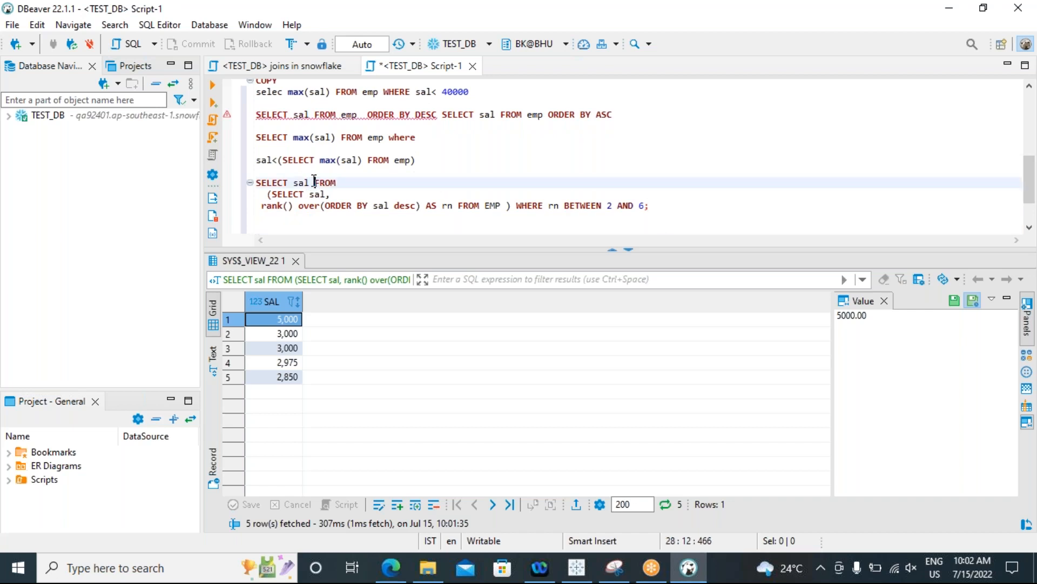
drag(293, 183, 309, 184)
click(299, 182)
Switch to the sample1 workbook in Tableau and add a new worksheet.
click(951, 9)
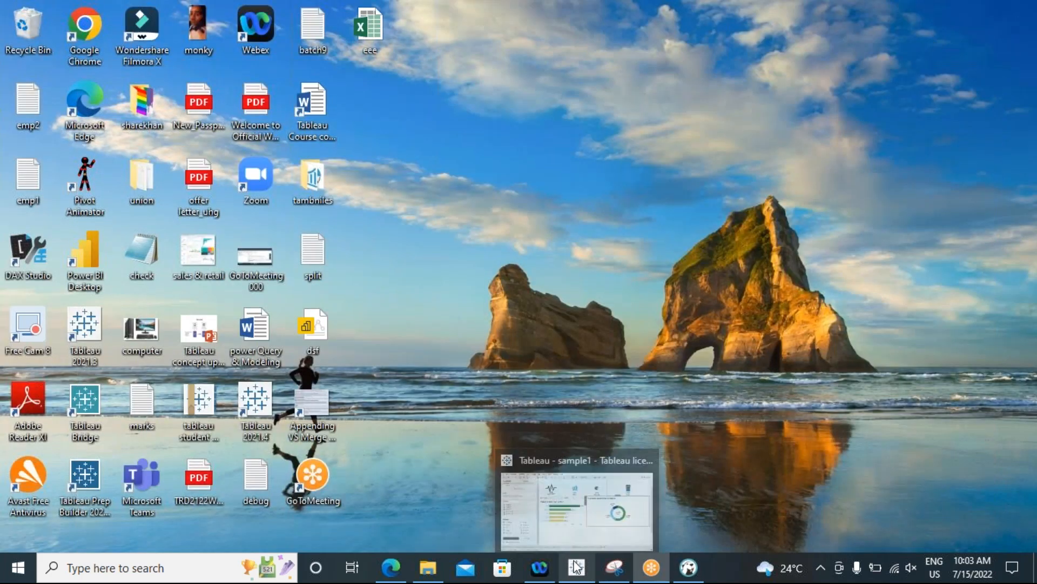
click(577, 566)
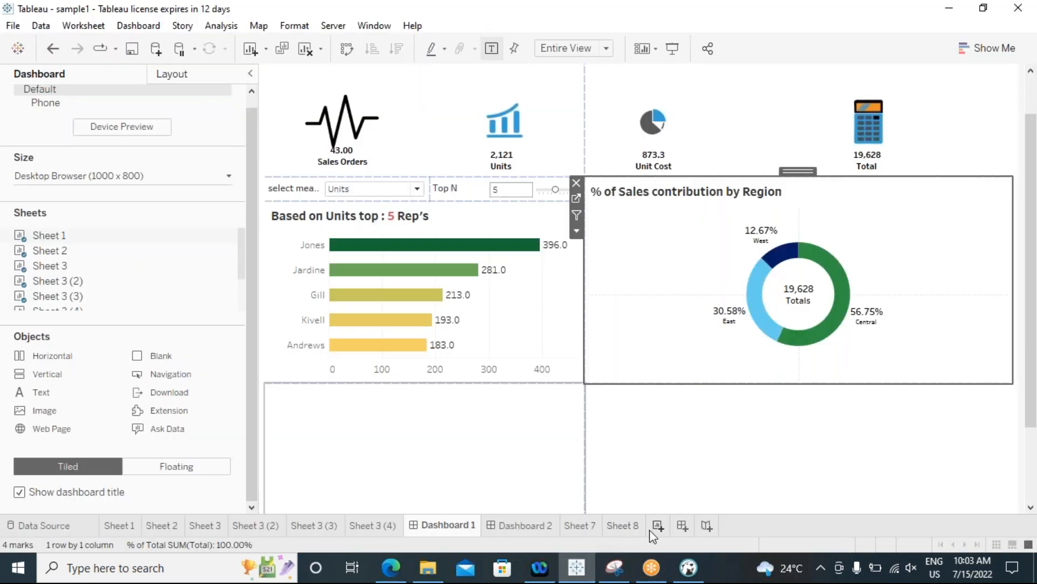
click(660, 525)
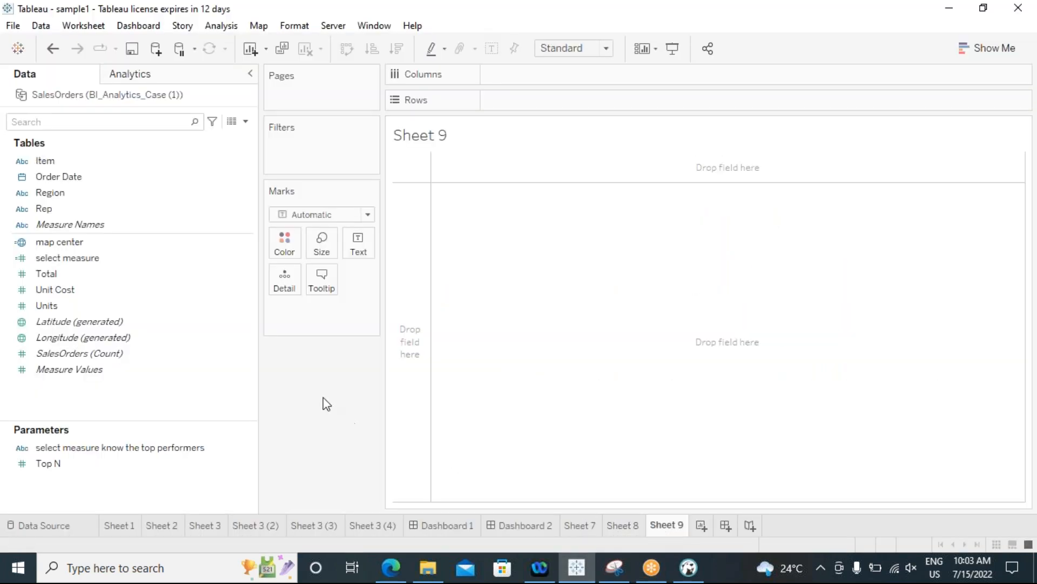
Narrow the data pane and connect the workbook to the saved Sample - Superstore data source.
click(255, 353)
drag(257, 353, 200, 354)
drag(325, 355, 414, 368)
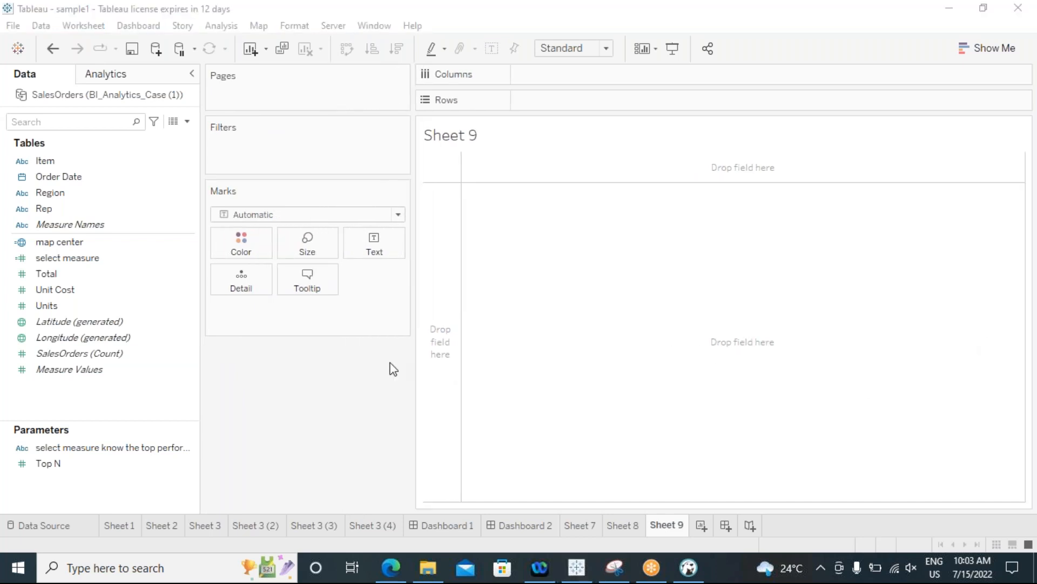
click(43, 208)
click(17, 48)
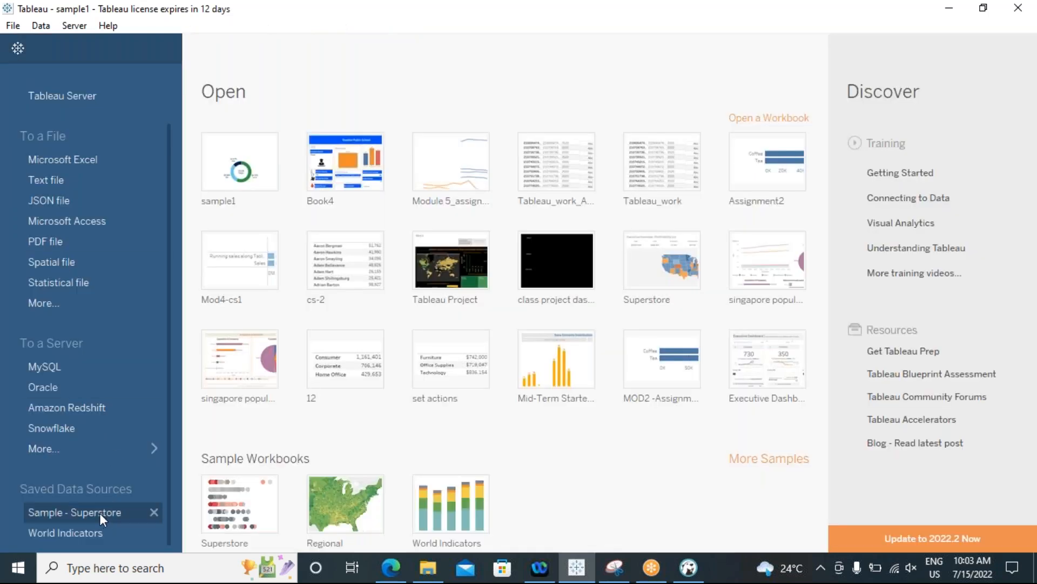
click(100, 513)
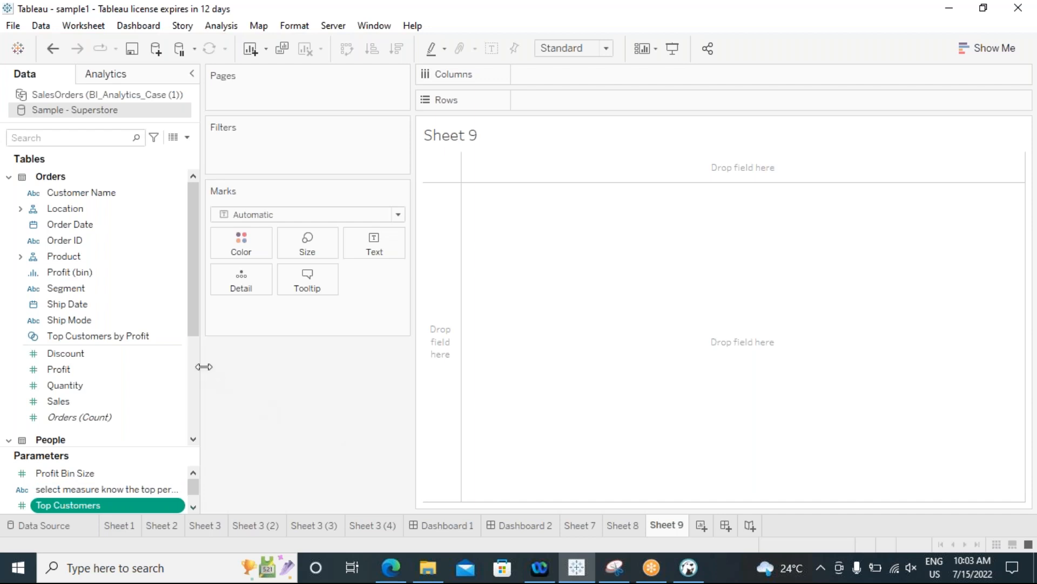
Narrow the data pane and the Marks card column to give the empty Sheet 9 view more room.
drag(203, 366, 158, 365)
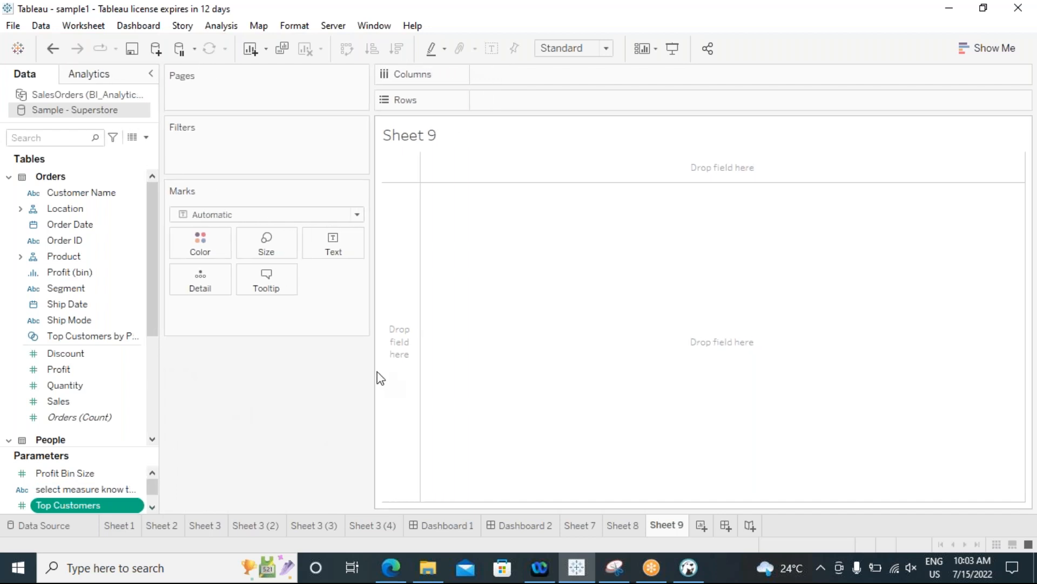
drag(374, 372, 324, 371)
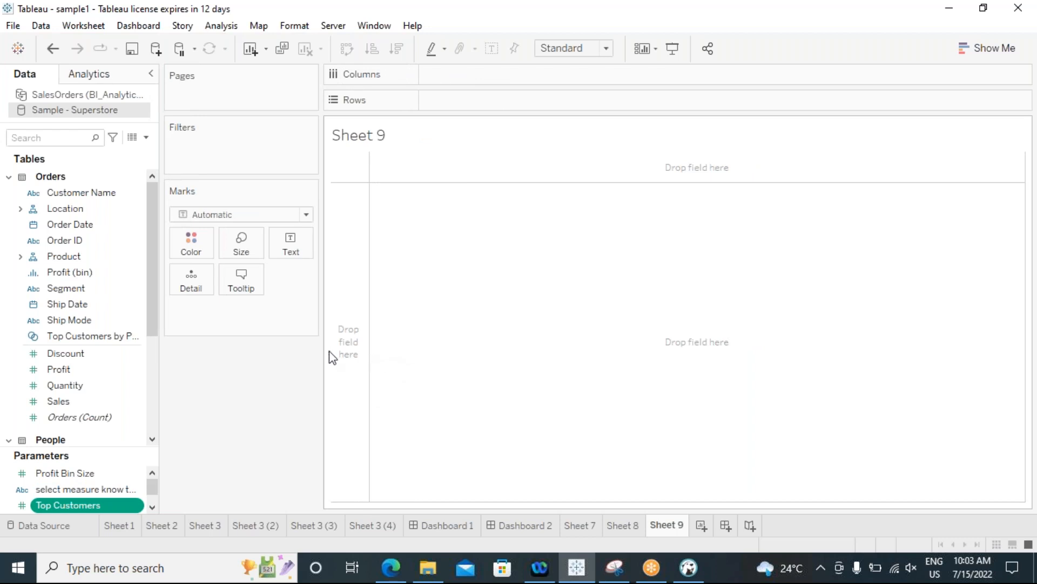
drag(324, 344, 304, 347)
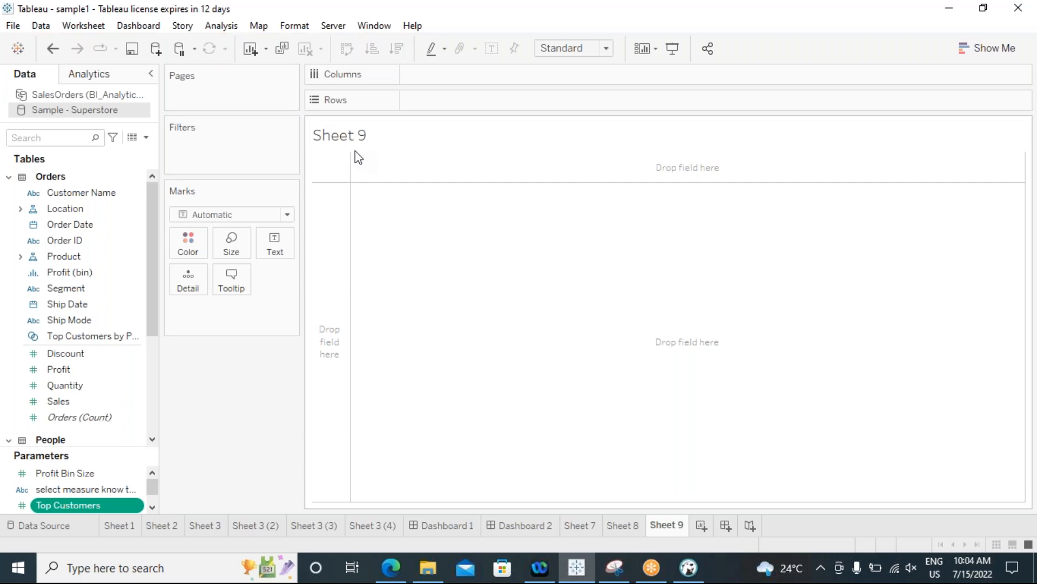
drag(301, 145, 278, 149)
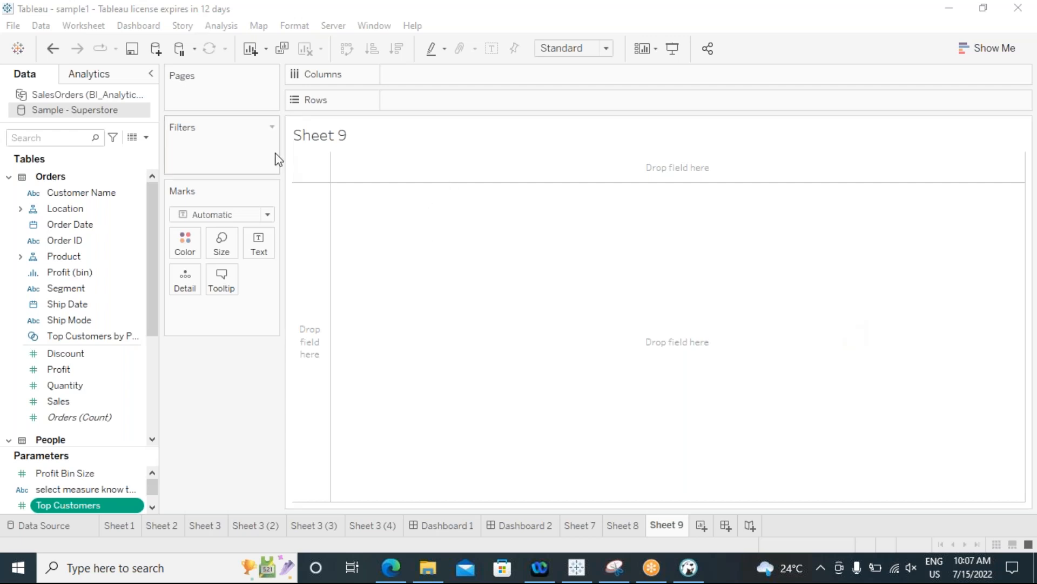
Start a new calculated field on Sample - Superstore and name it MTD.
click(226, 28)
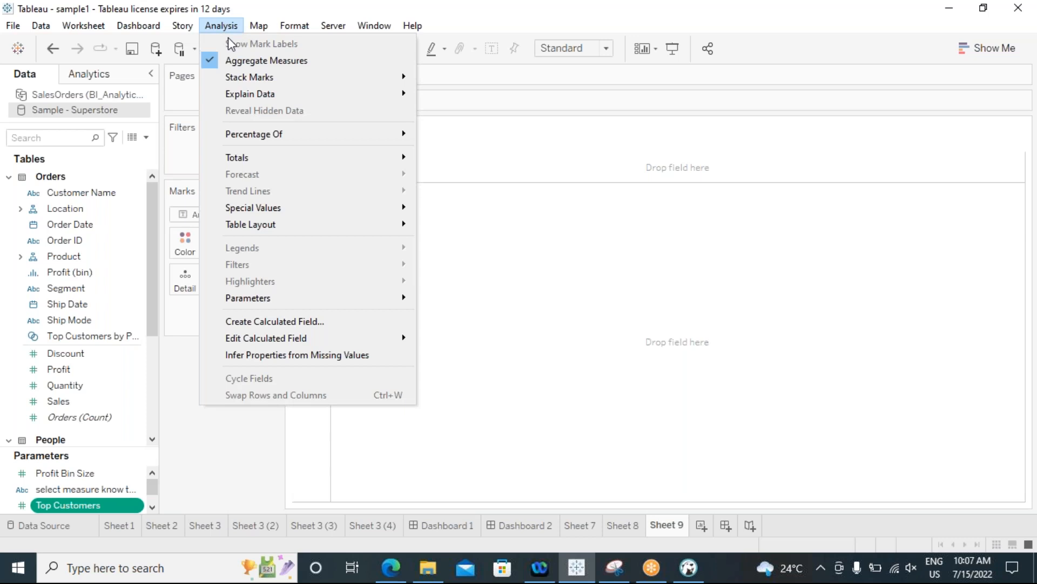
click(303, 322)
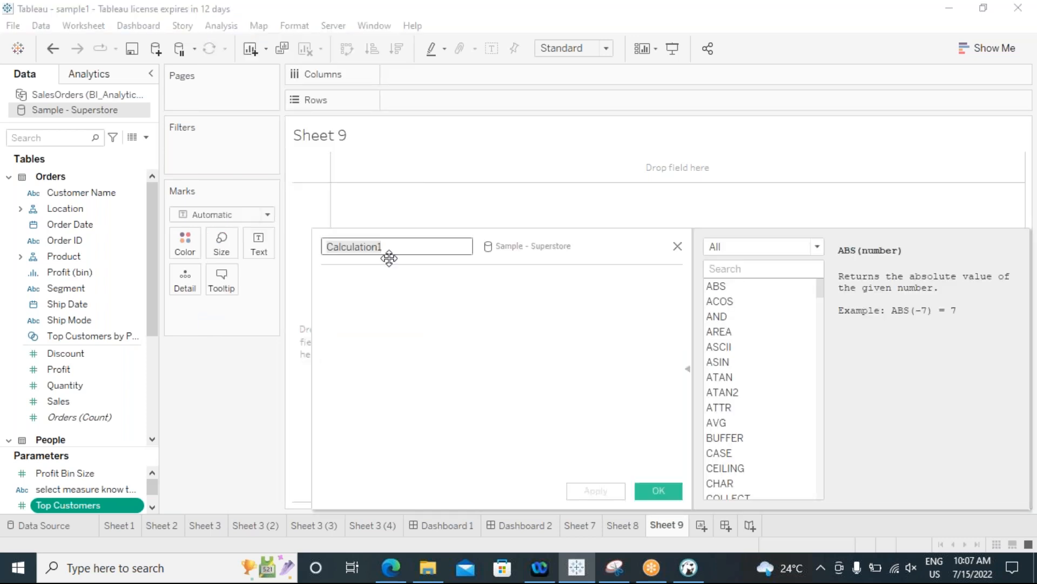
drag(389, 246, 328, 248)
text(MTD)
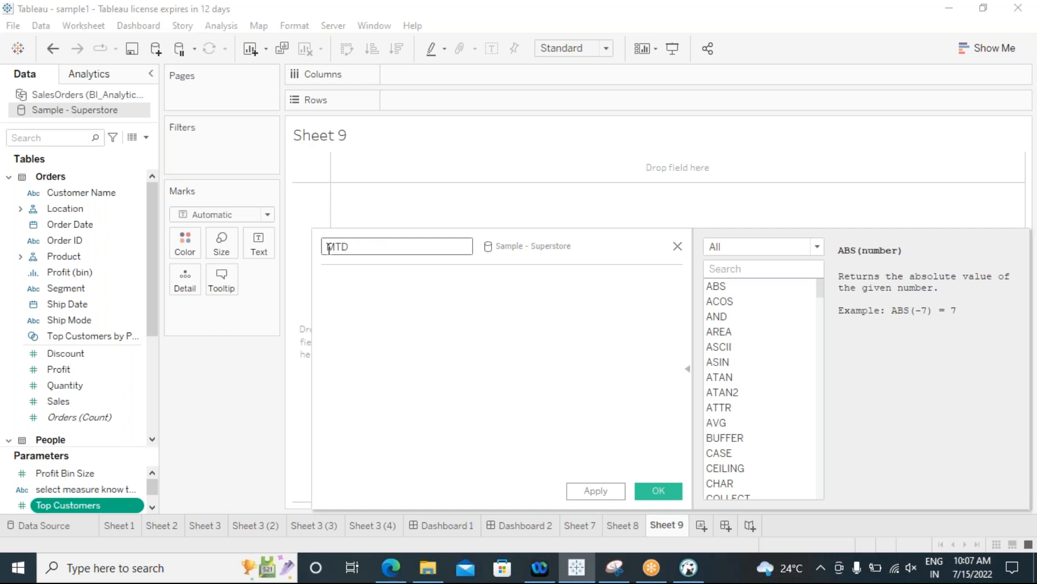
click(381, 295)
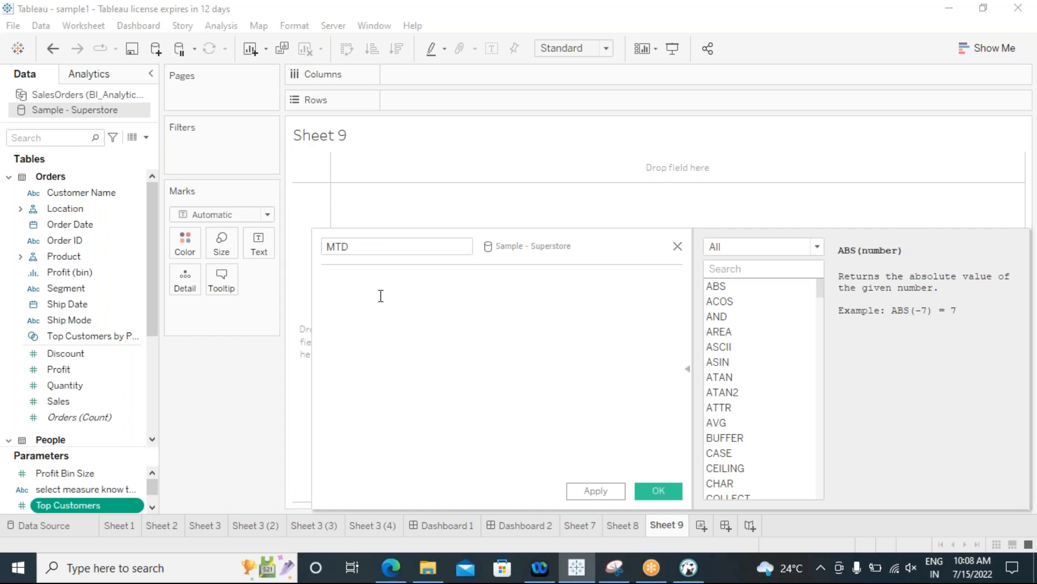
Rename the calculated field YTD and reposition its editor higher over the sheet.
double_click(329, 247)
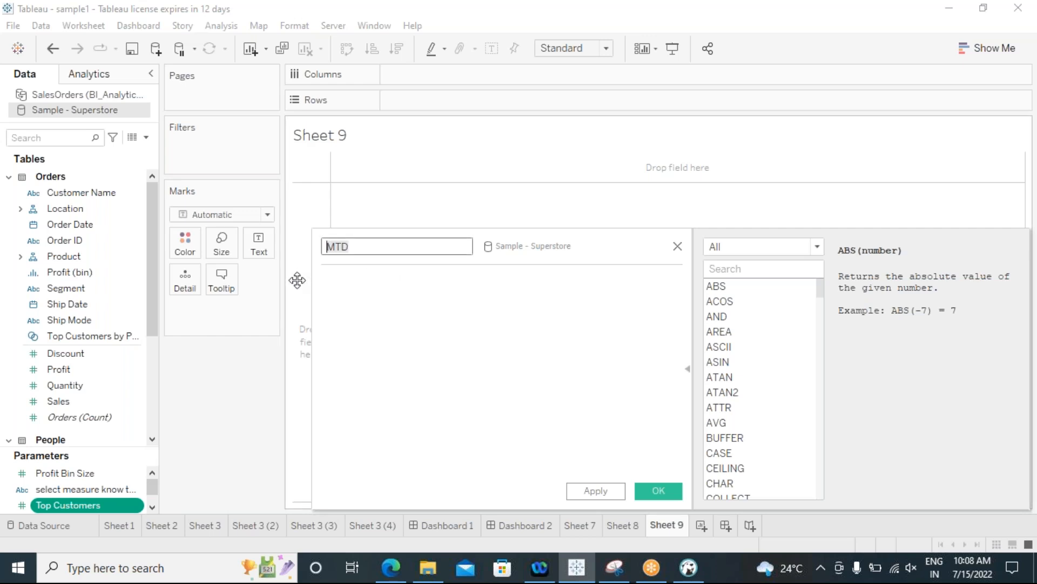
key(super+space)
text(YTD)
key(super+space)
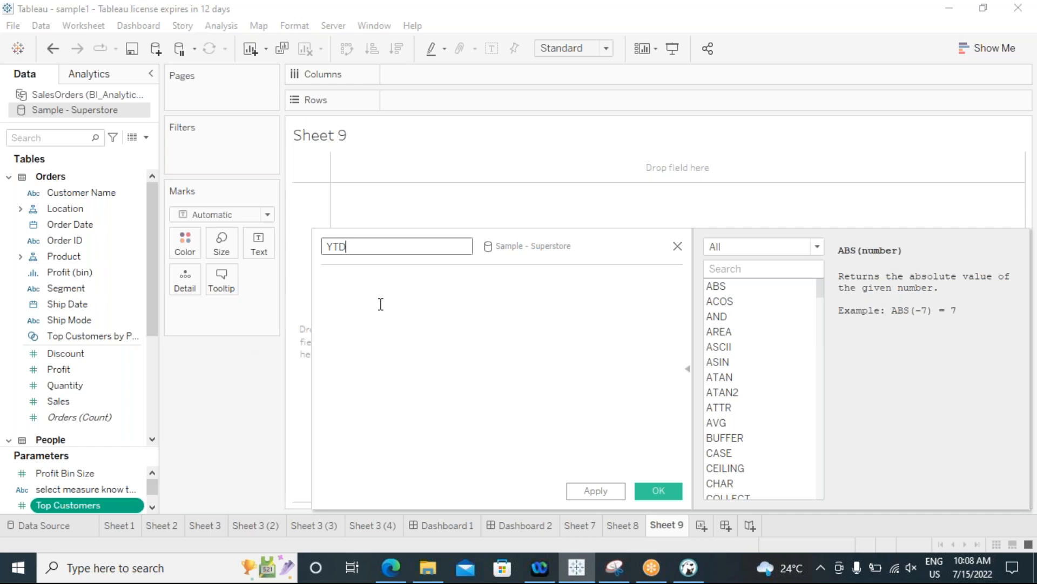
click(379, 305)
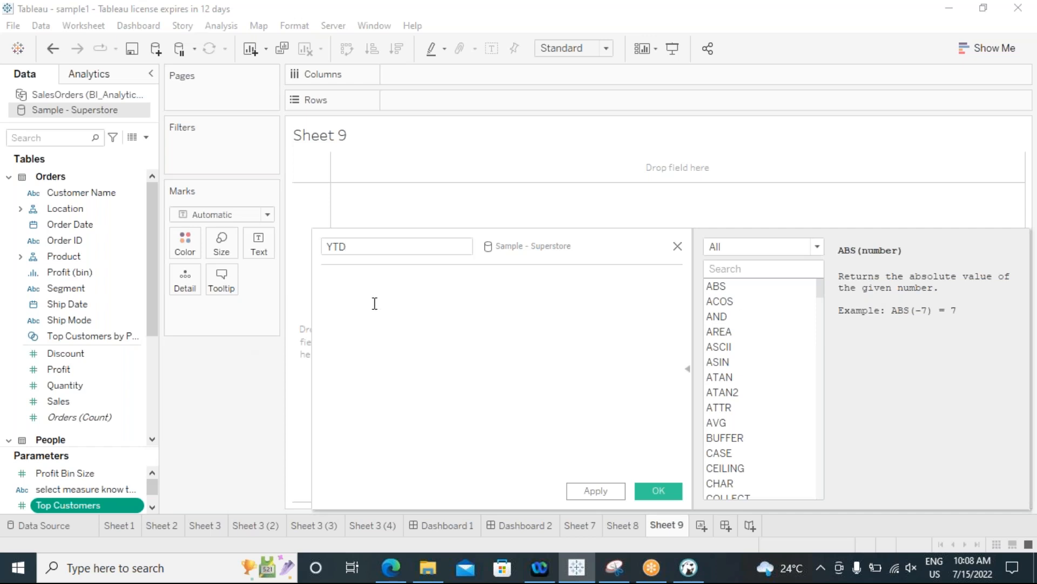
drag(583, 244, 505, 201)
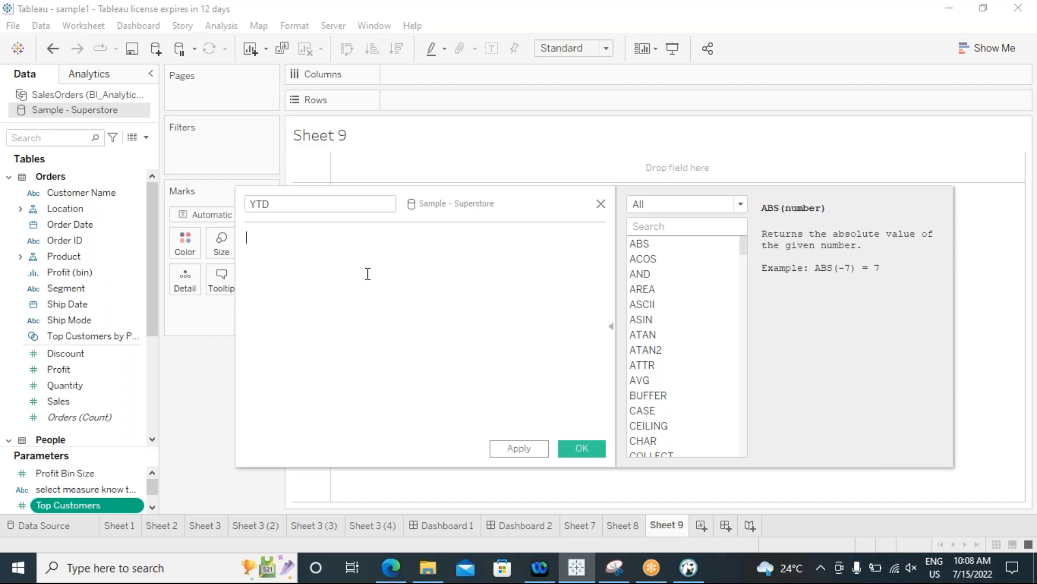
Begin the YTD formula with the condition if [Order Date]< TODAY().
text(if)
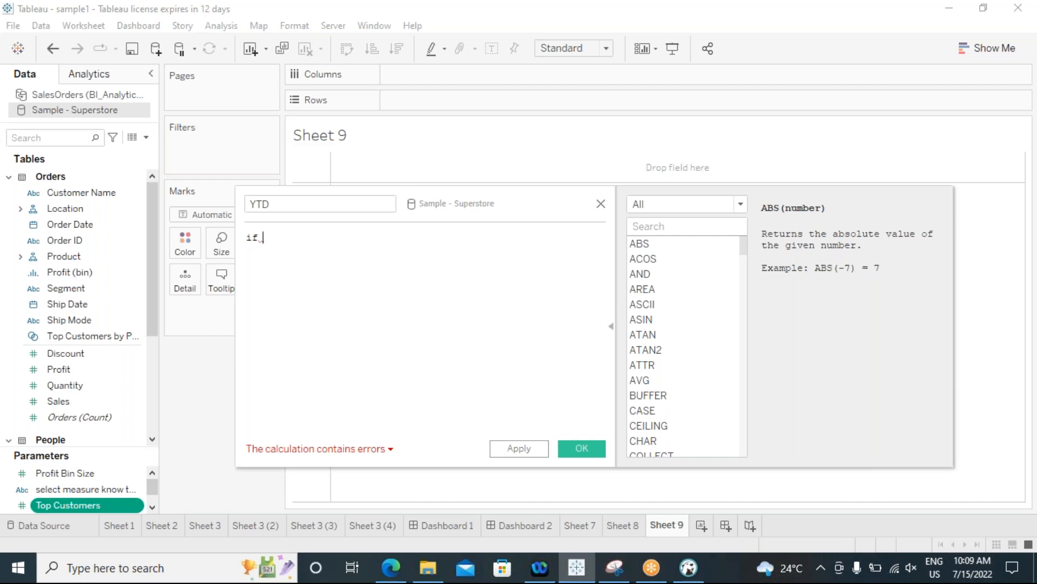
text(ord)
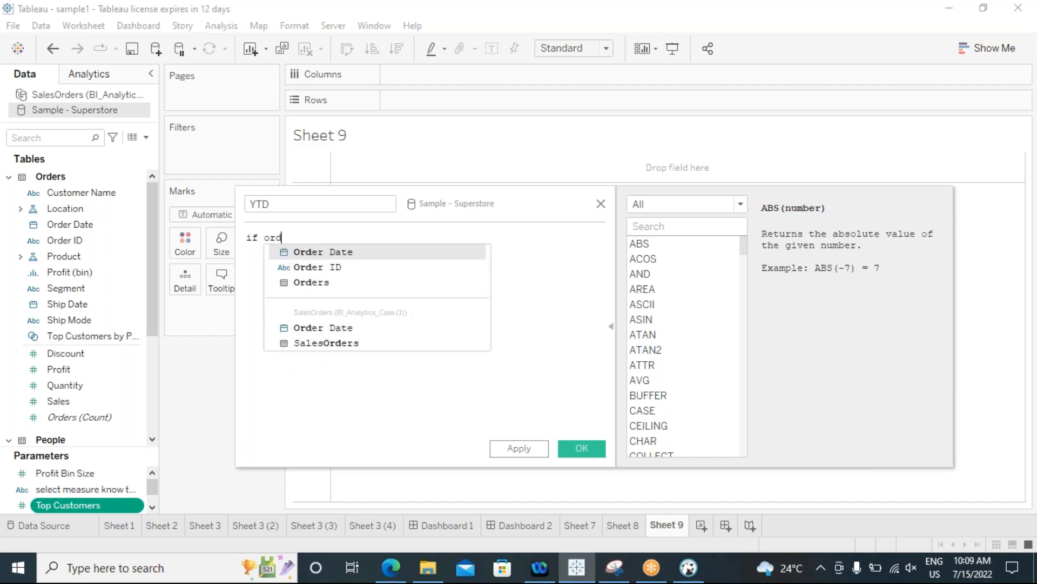
click(335, 253)
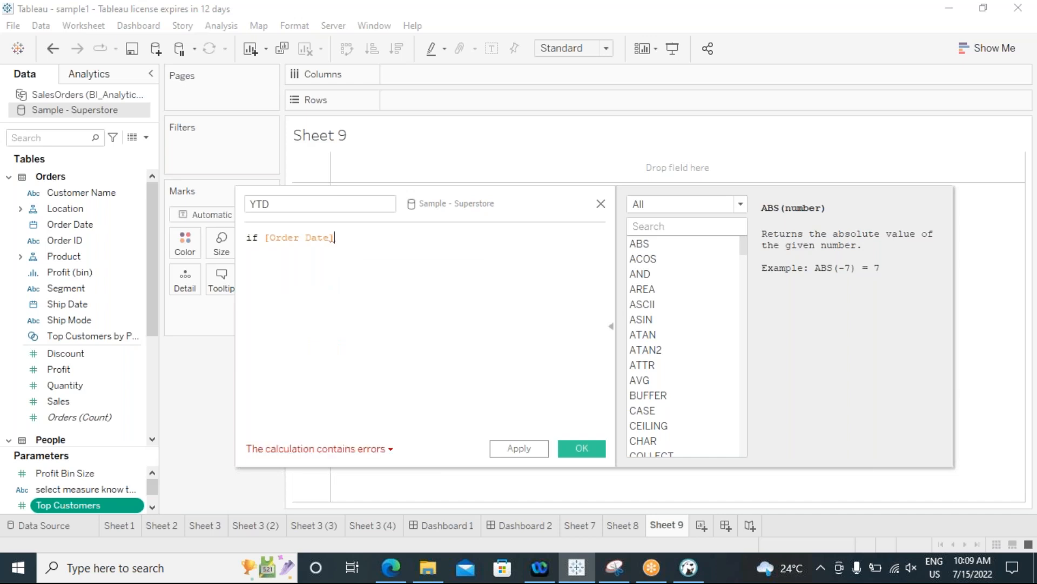
text(<)
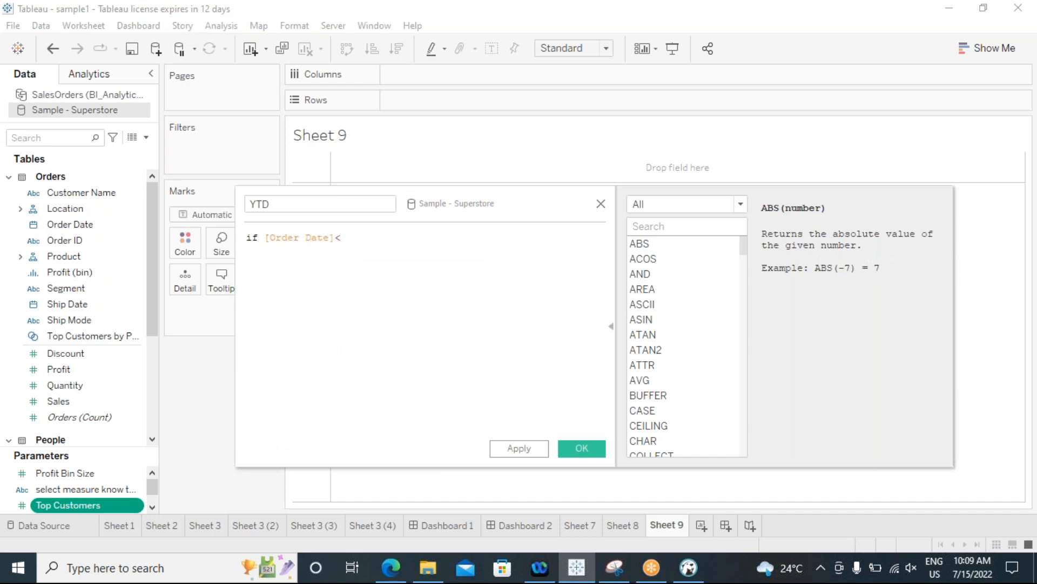
text( to)
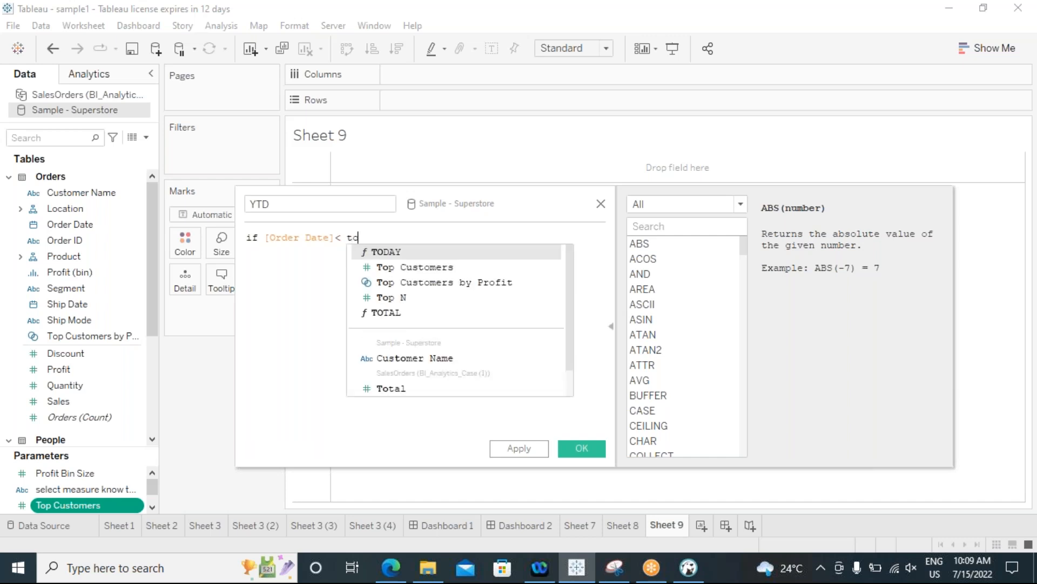
click(386, 254)
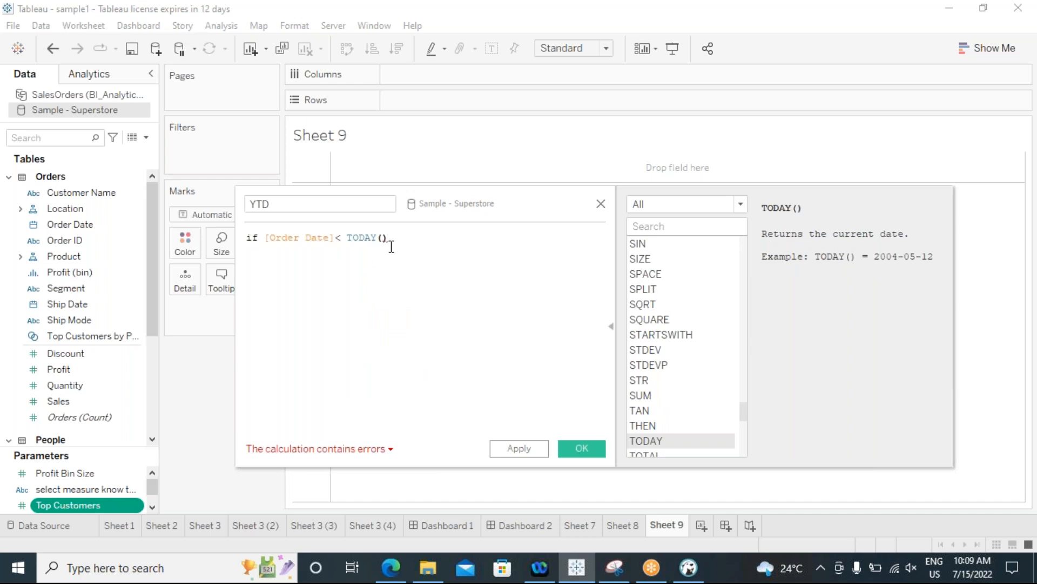
drag(265, 238, 396, 239)
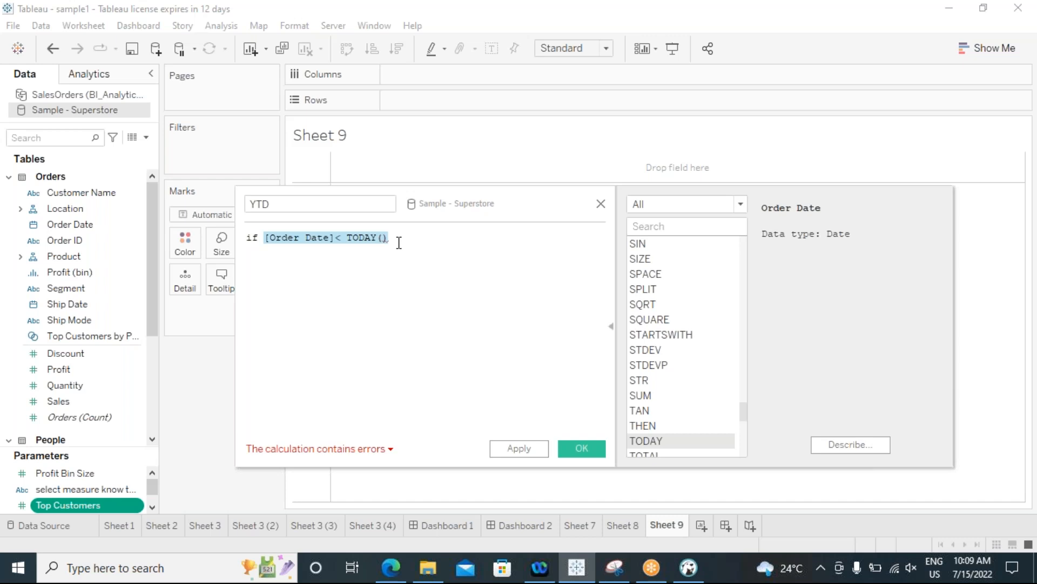
drag(399, 242, 343, 243)
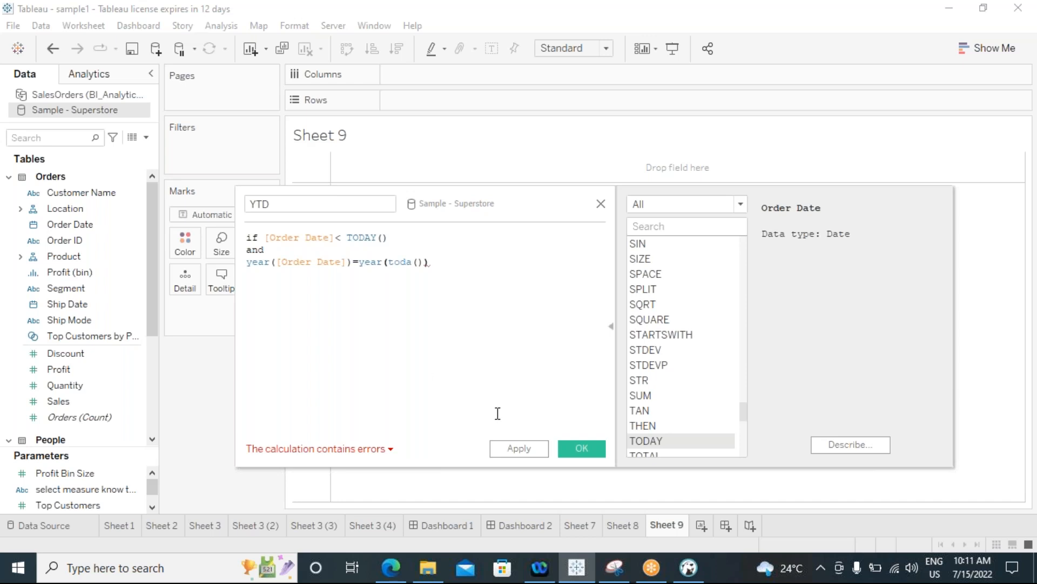
Complete the YTD formula after the year comparison with then [Sales] END.
click(776, 530)
click(452, 280)
click(390, 238)
click(269, 250)
click(431, 262)
text(then )
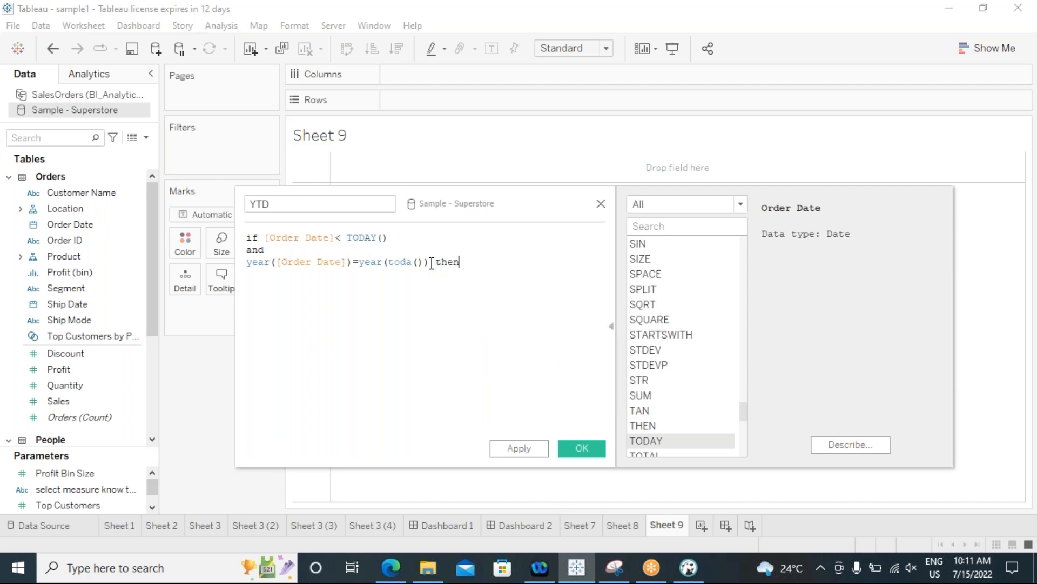
text(sal)
key(BackSpace)
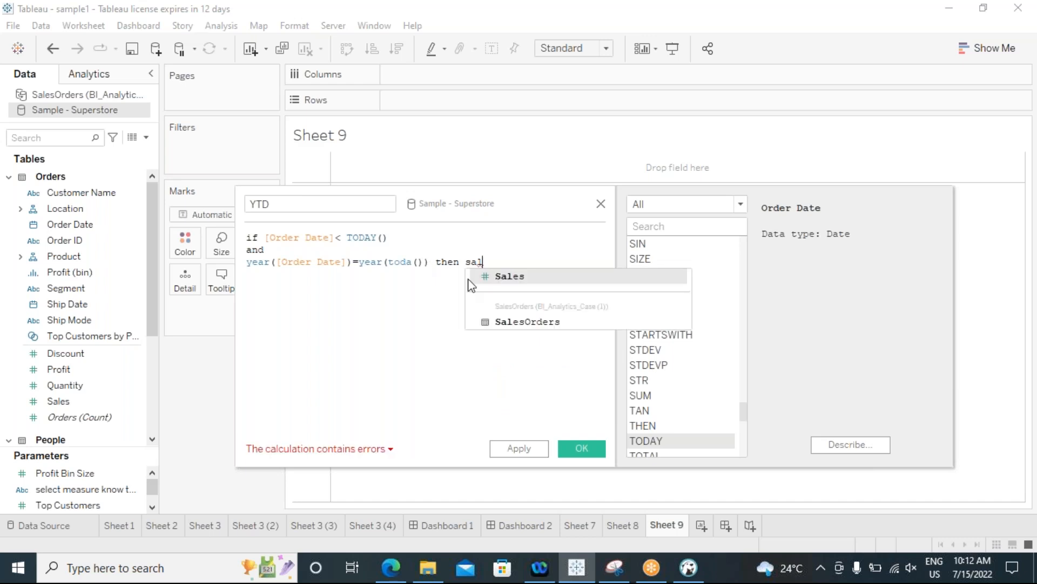
click(501, 278)
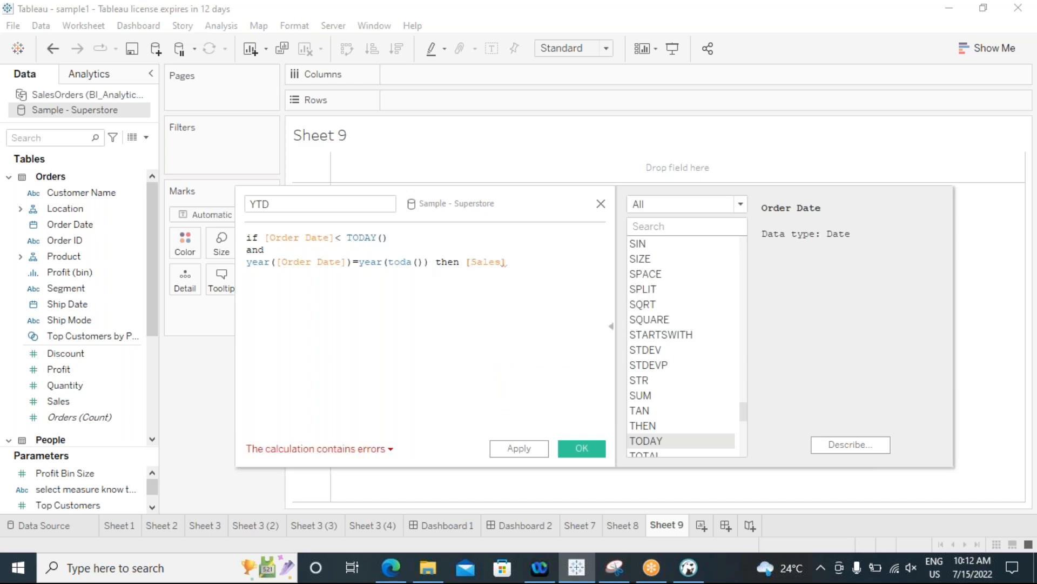
text(end)
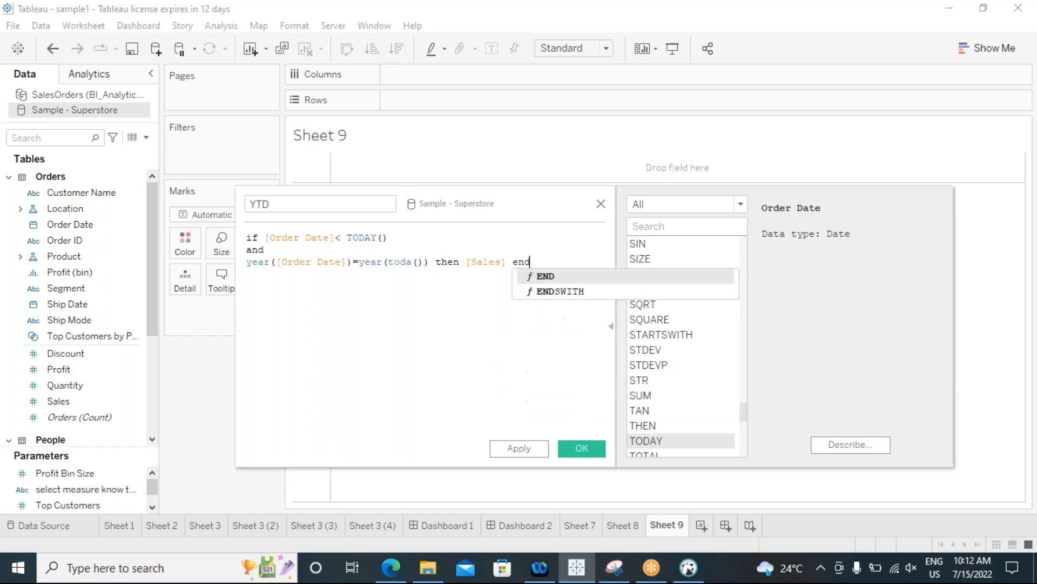
key(Return)
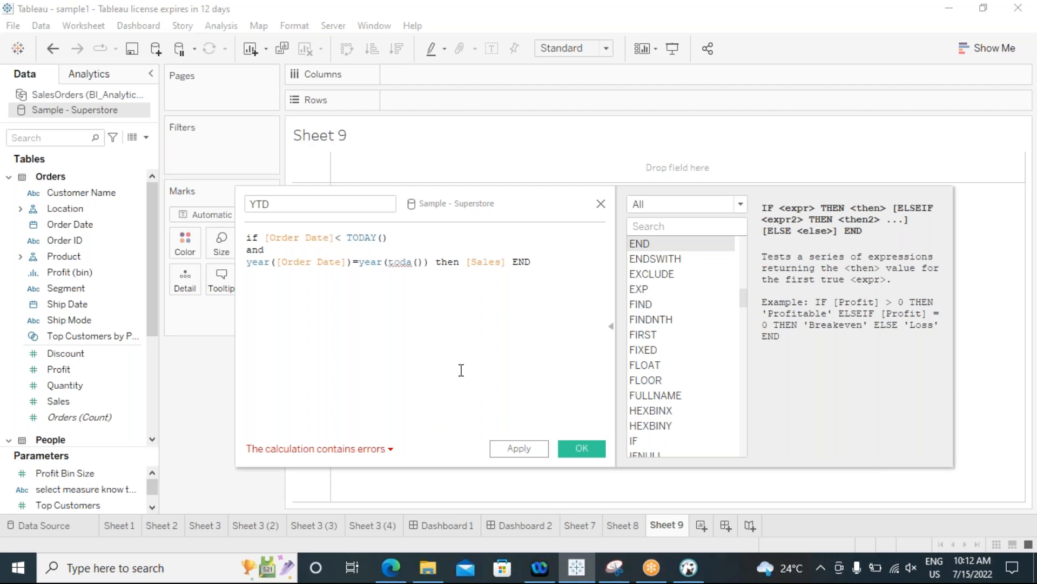
Correct the misspelled toda() in the year comparison to TODAY() and move the then clause onto a separate line.
click(409, 268)
text(y)
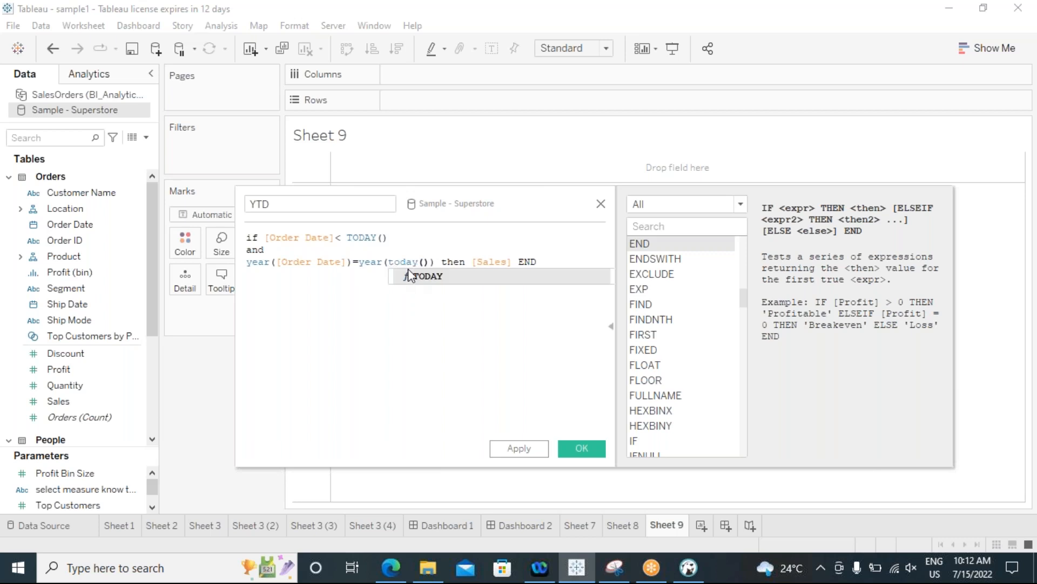
double_click(423, 276)
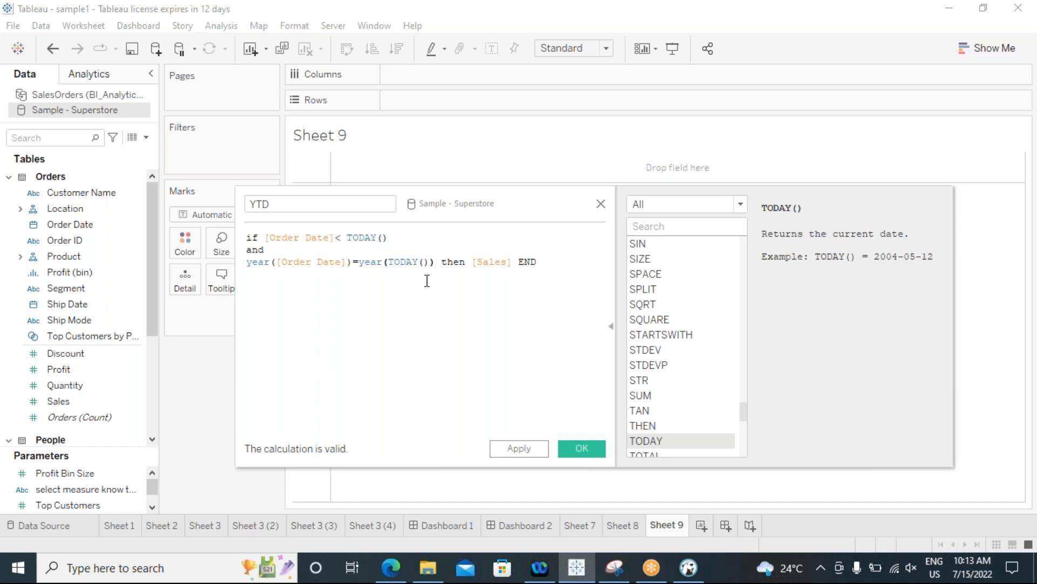
key(Return)
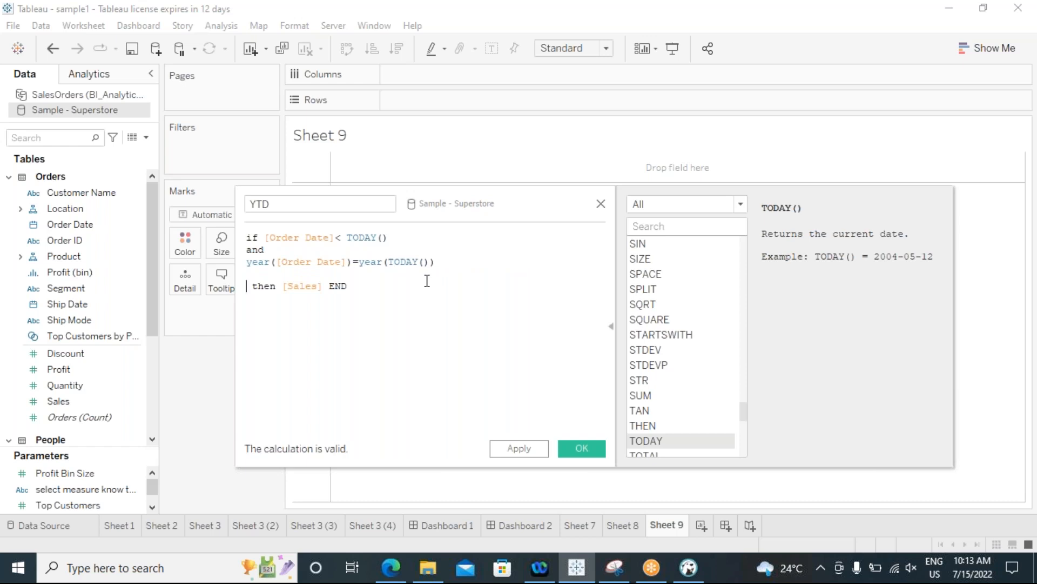
Subtract 1 from year(TODAY()) in the YTD formula, then apply and save the calculated field.
click(412, 241)
drag(269, 251, 244, 249)
click(425, 261)
drag(428, 262, 358, 261)
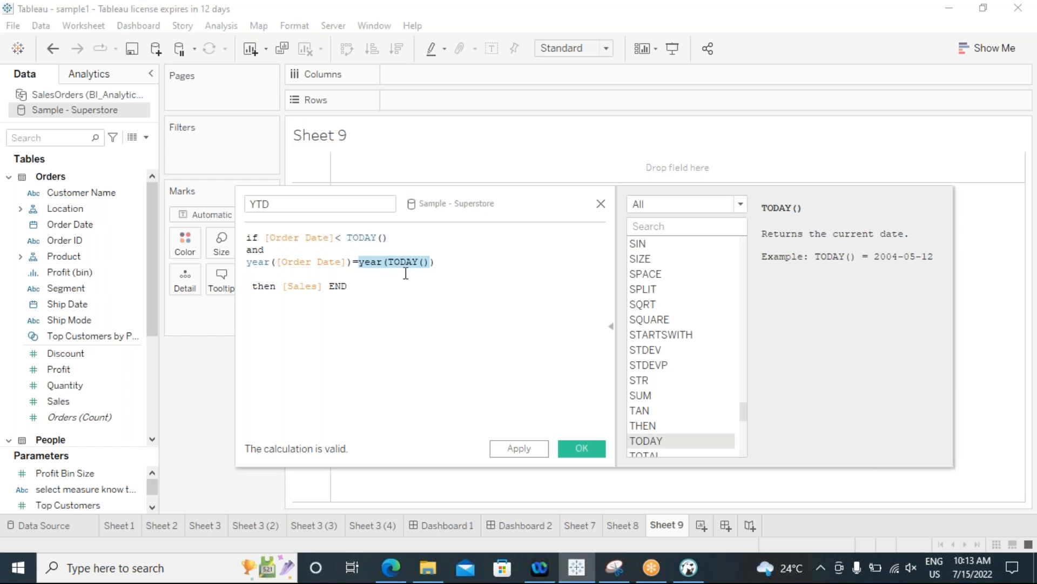
drag(348, 262, 276, 262)
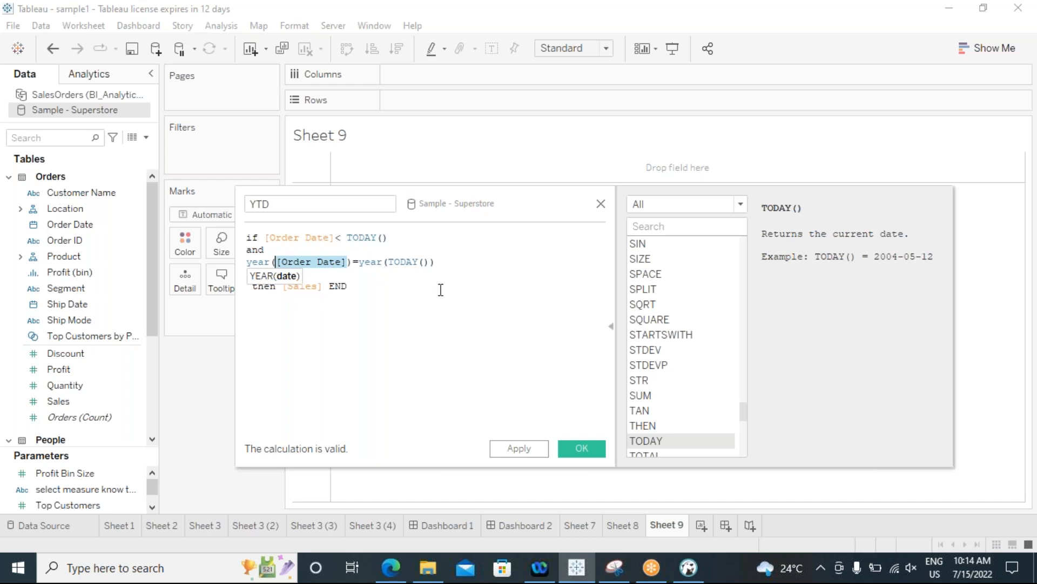
click(437, 262)
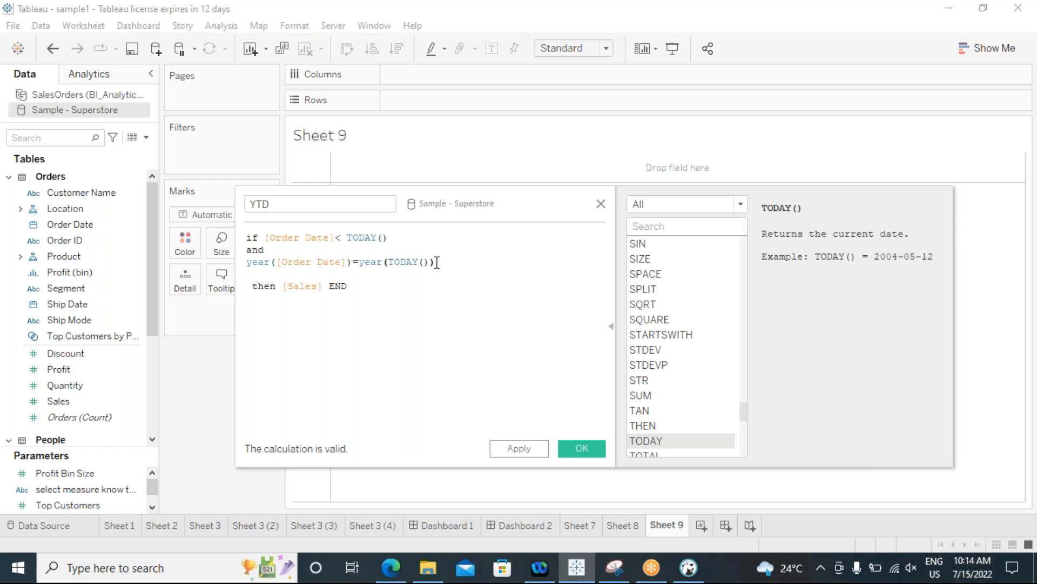
text(-1)
click(525, 450)
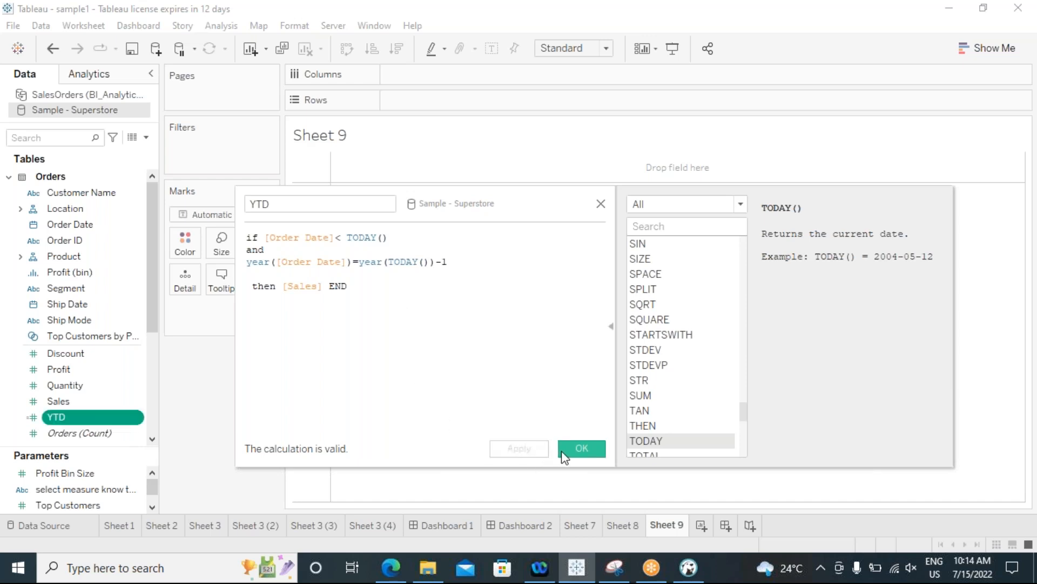
click(578, 450)
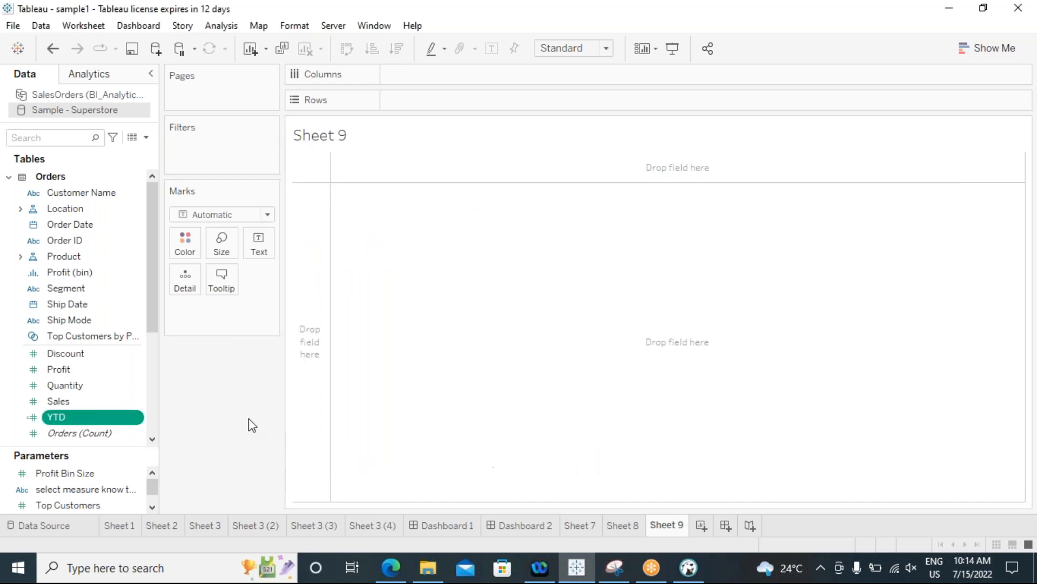
Add Order Date, Sales and YTD together to the empty Sheet 9 view.
ctrl+click(85, 227)
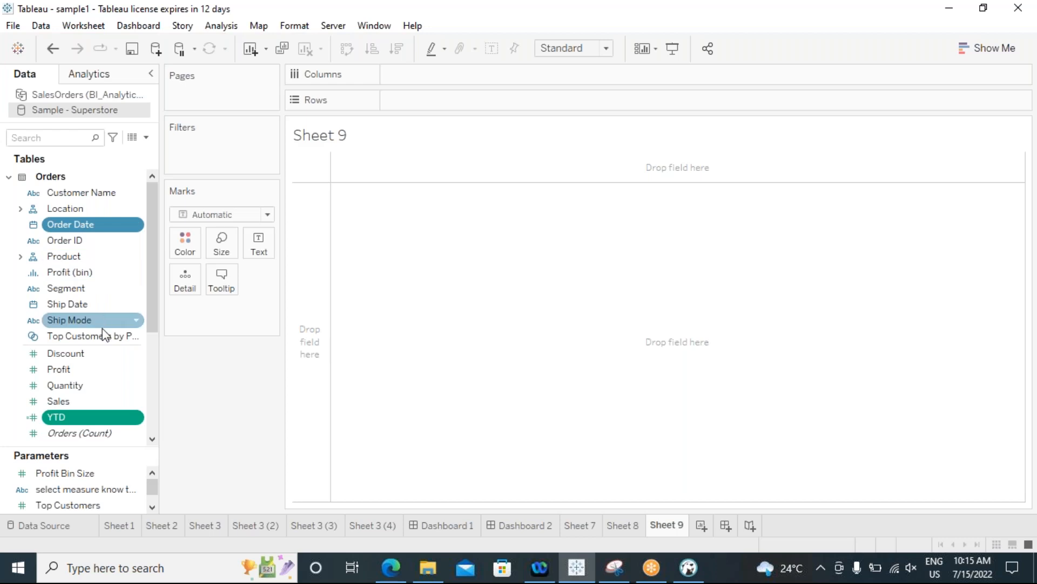
ctrl+click(98, 399)
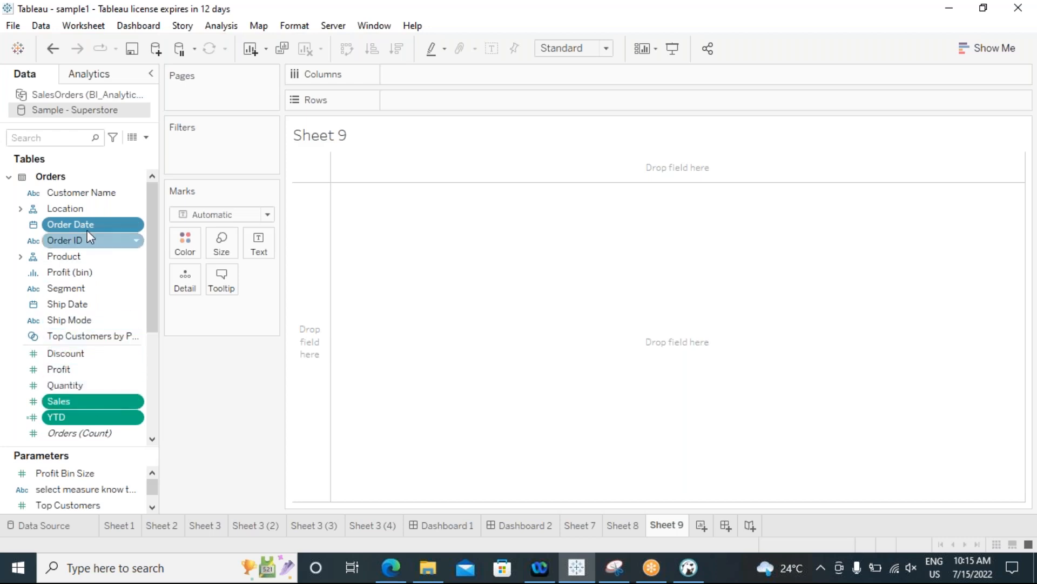
mouse_move(73, 224)
mouse_down()
mouse_move(235, 218)
mouse_move(418, 96)
mouse_move(354, 283)
mouse_move(210, 311)
mouse_move(518, 356)
mouse_move(513, 339)
mouse_up()
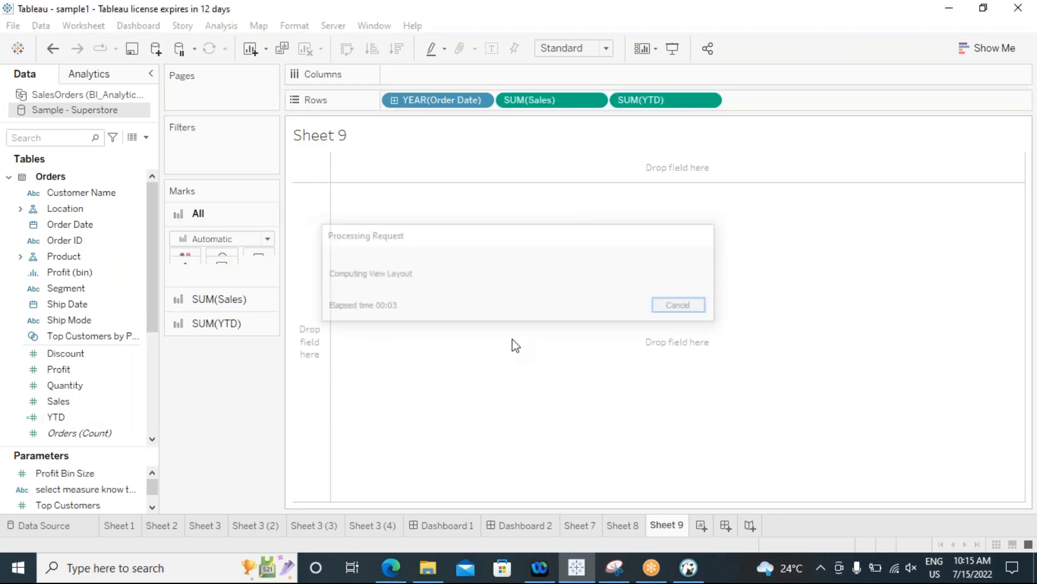
drag(665, 103, 798, 42)
drag(644, 102, 834, 21)
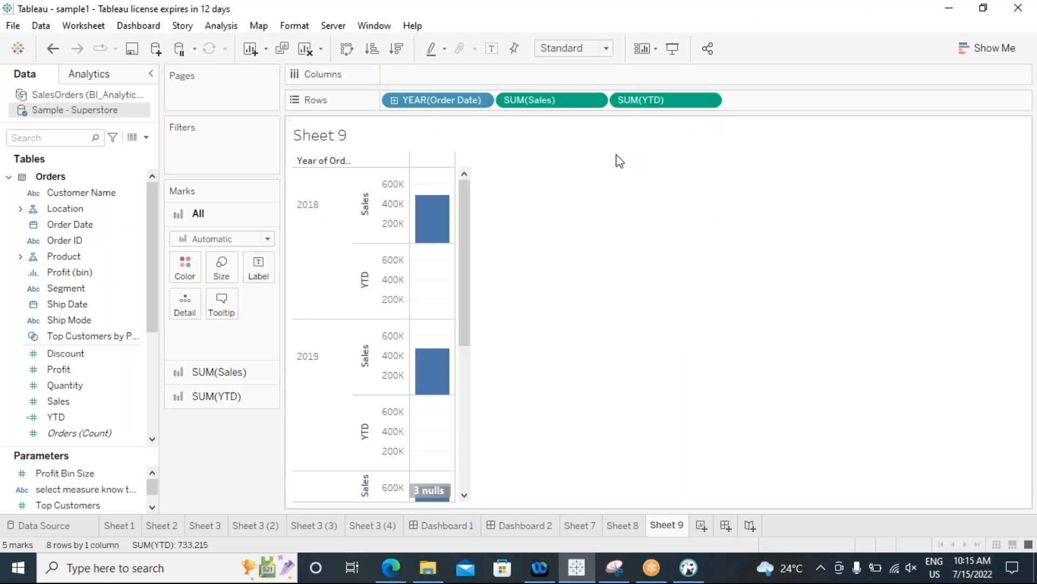
Convert the Sheet 9 bar chart to a text table with Show Me and close the chart chooser.
click(972, 48)
click(913, 100)
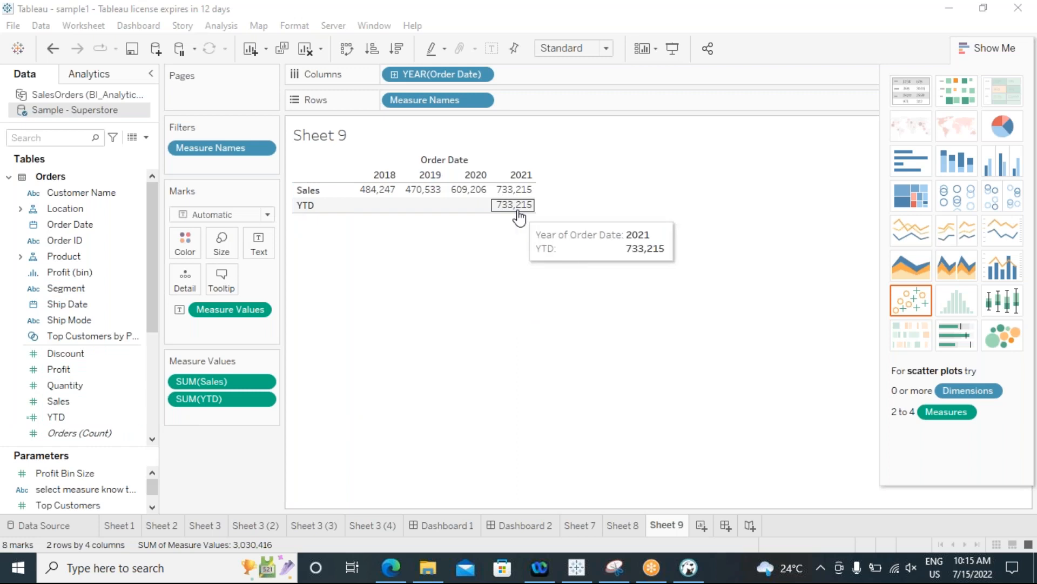
mouse_move(518, 216)
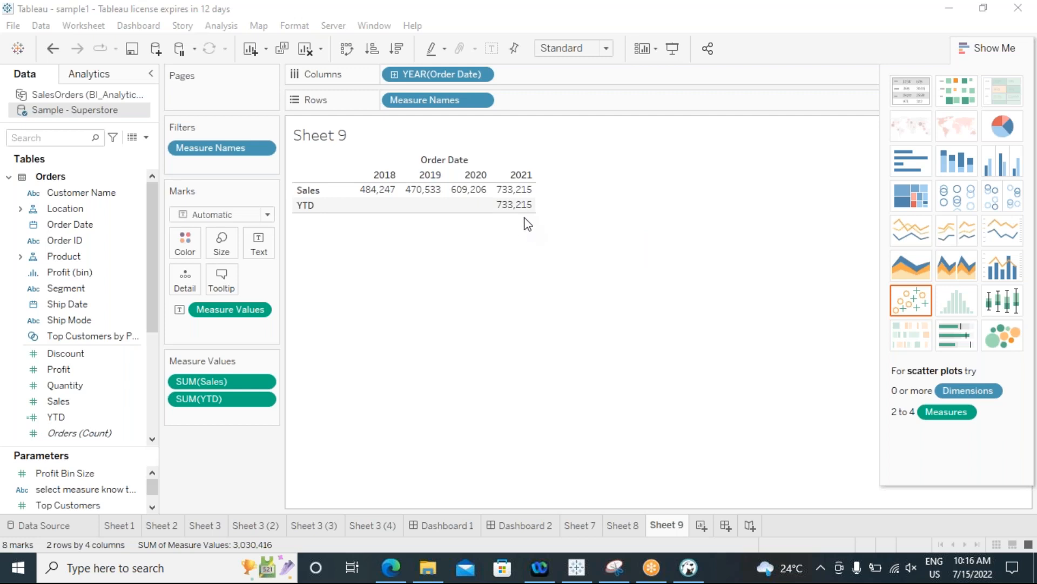
click(985, 50)
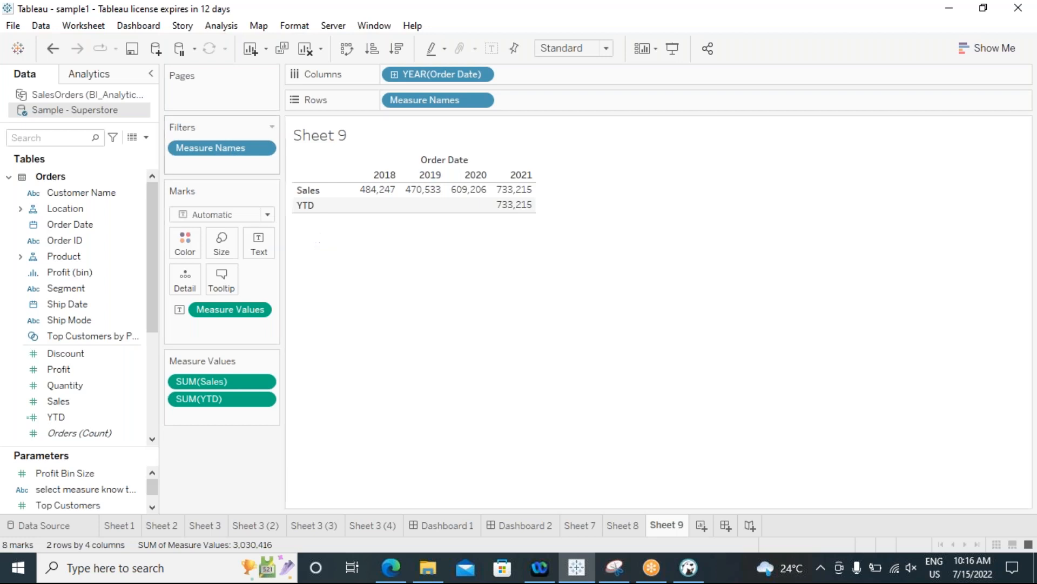
Create a new calculated field on Sample - Superstore and name it MTD.
click(221, 30)
click(301, 338)
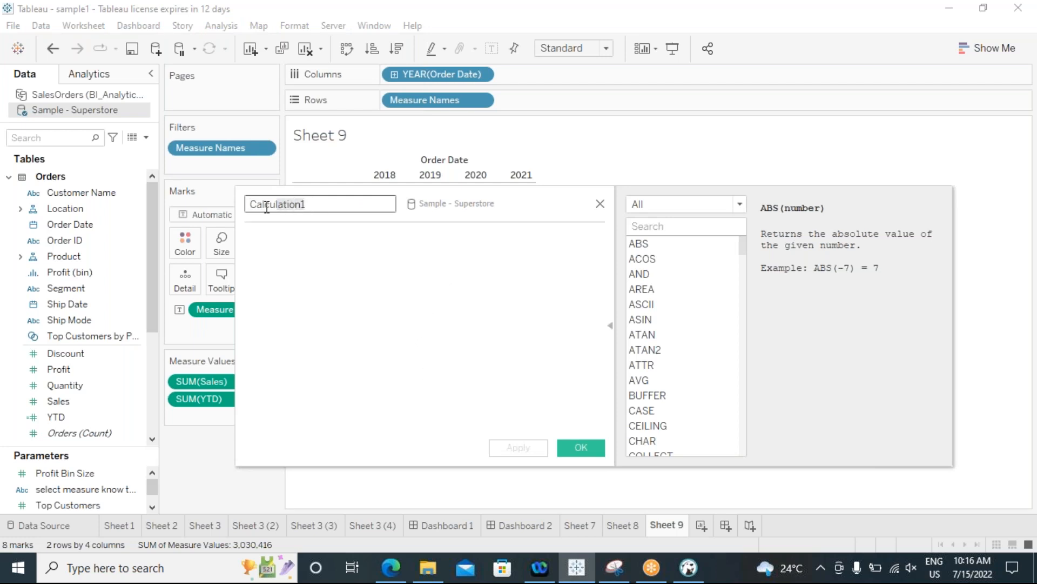
text(MTD)
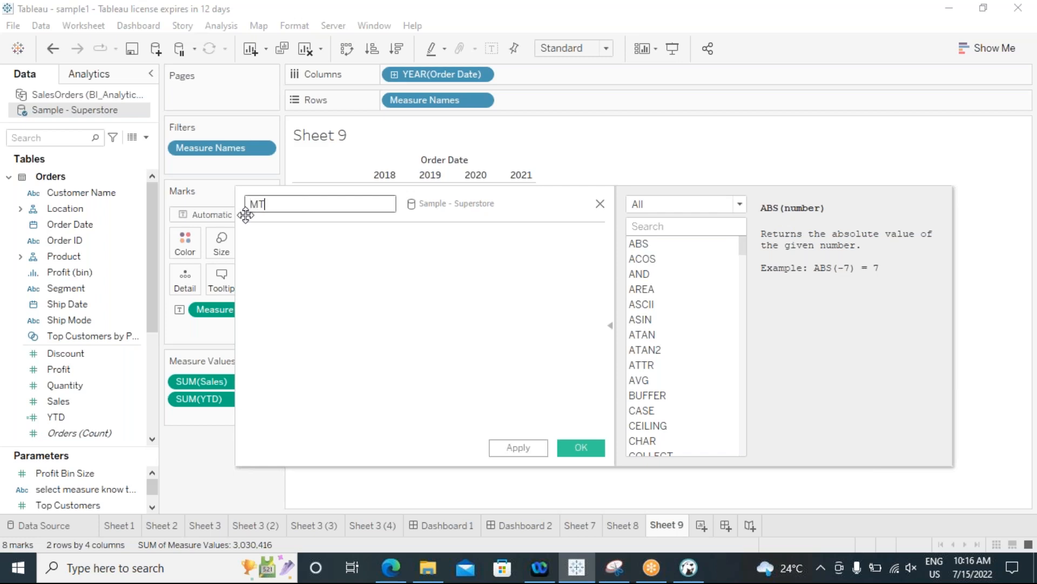
Begin the MTD formula with the condition if [Order Date]<TODAY().
click(250, 237)
text(IF)
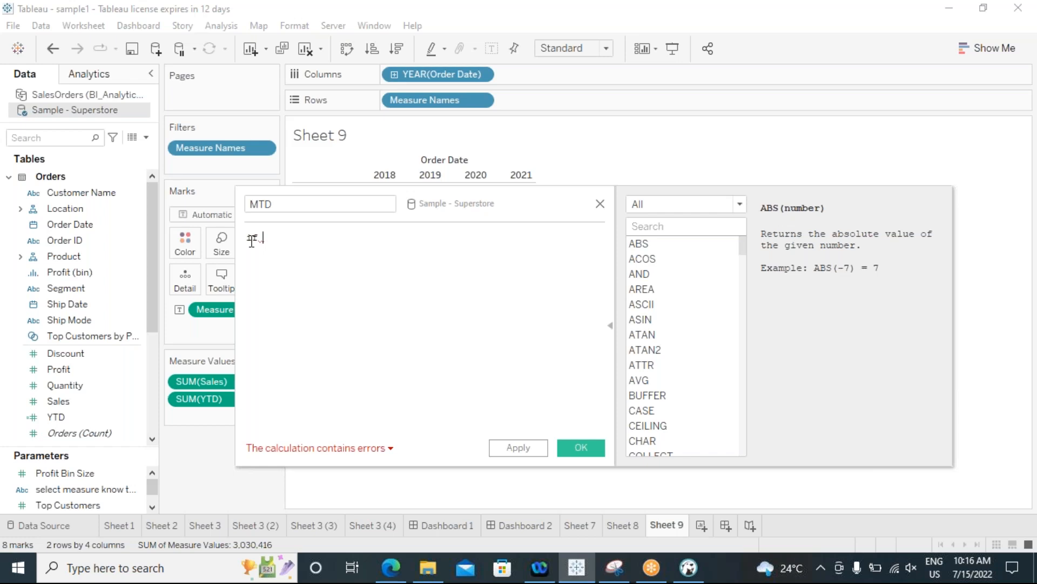
text(order)
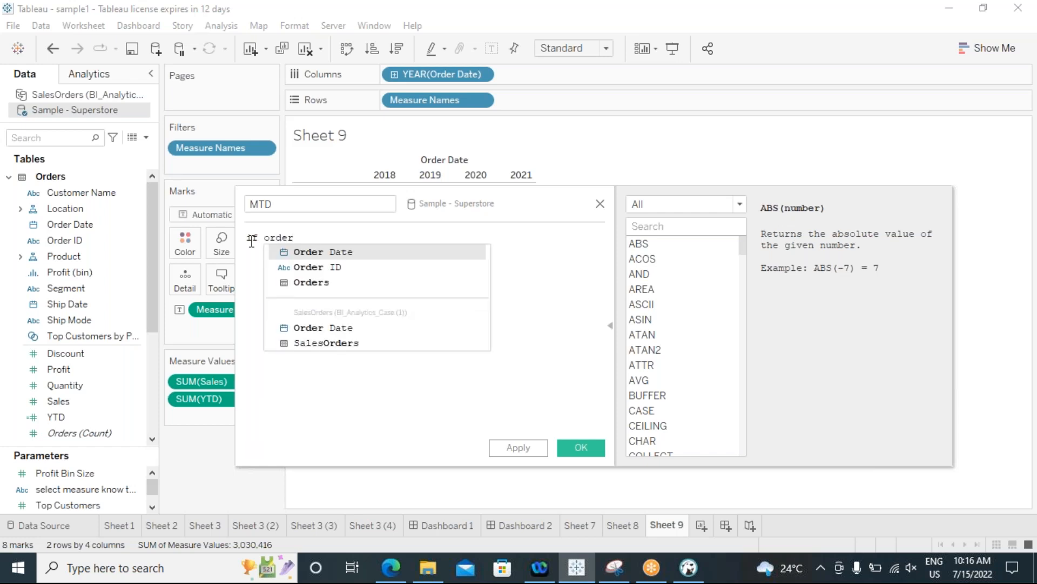
click(320, 253)
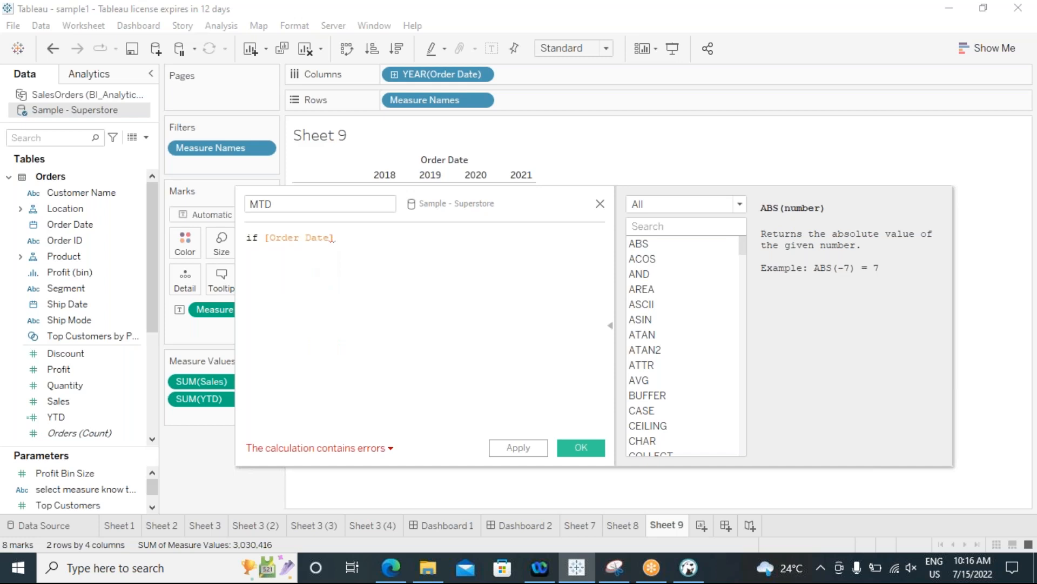
text(<)
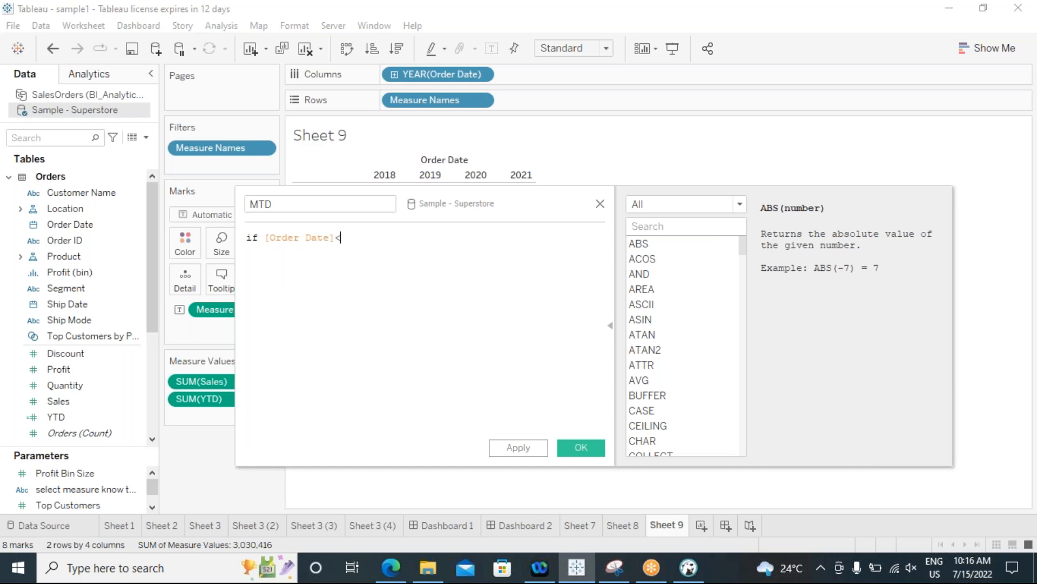
text(tod)
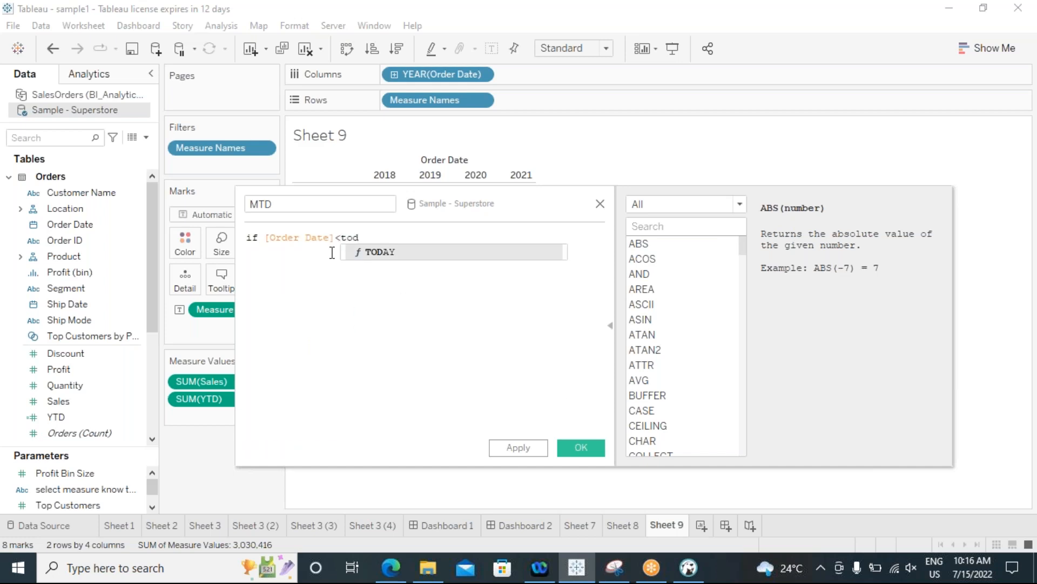
double_click(387, 252)
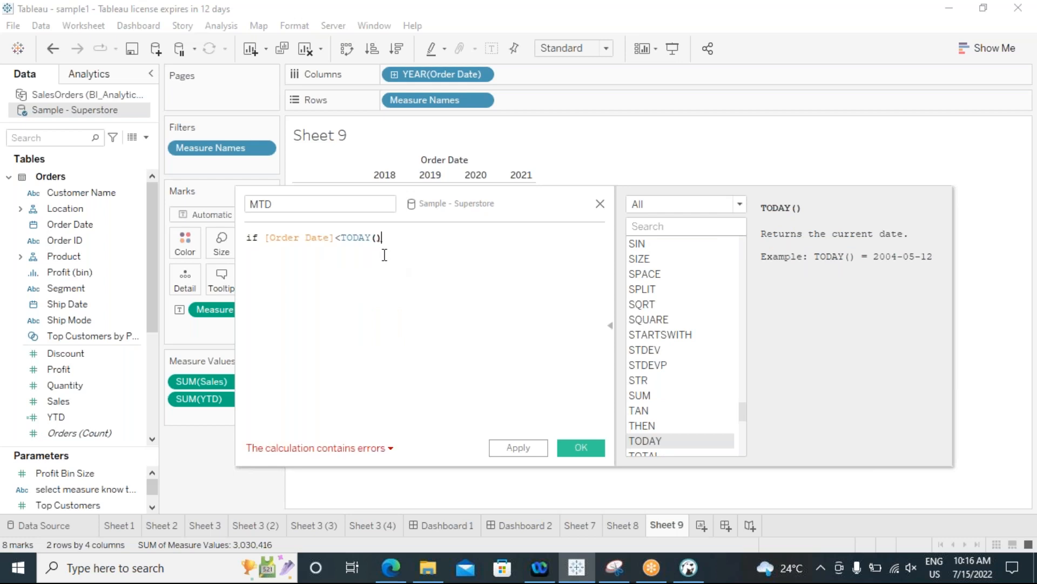
Add a second condition to the MTD formula on a new line: and month([Order Date])=month(TODAY()).
key(Return)
text(and)
text(month)
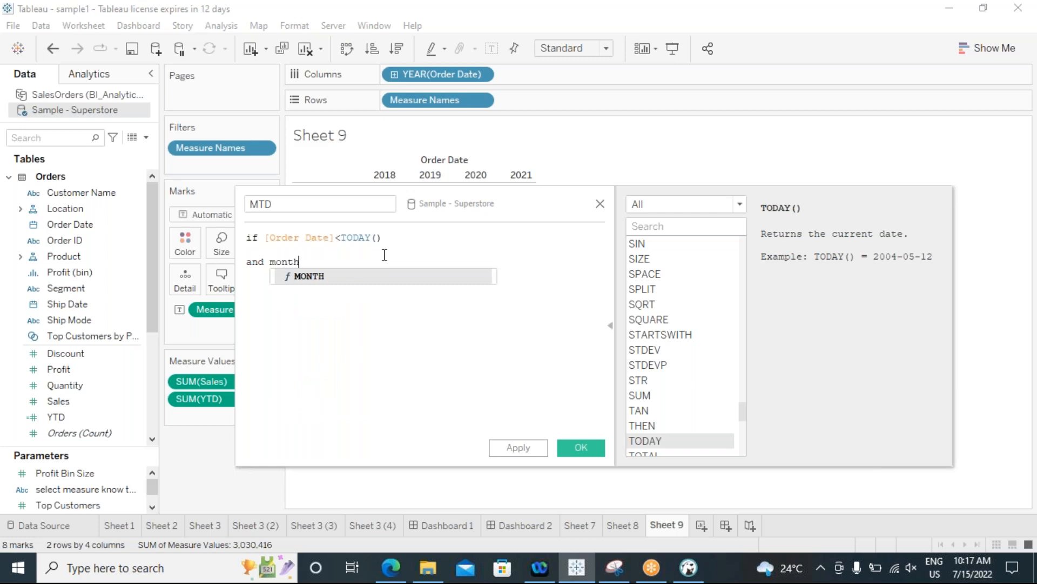
text((order)
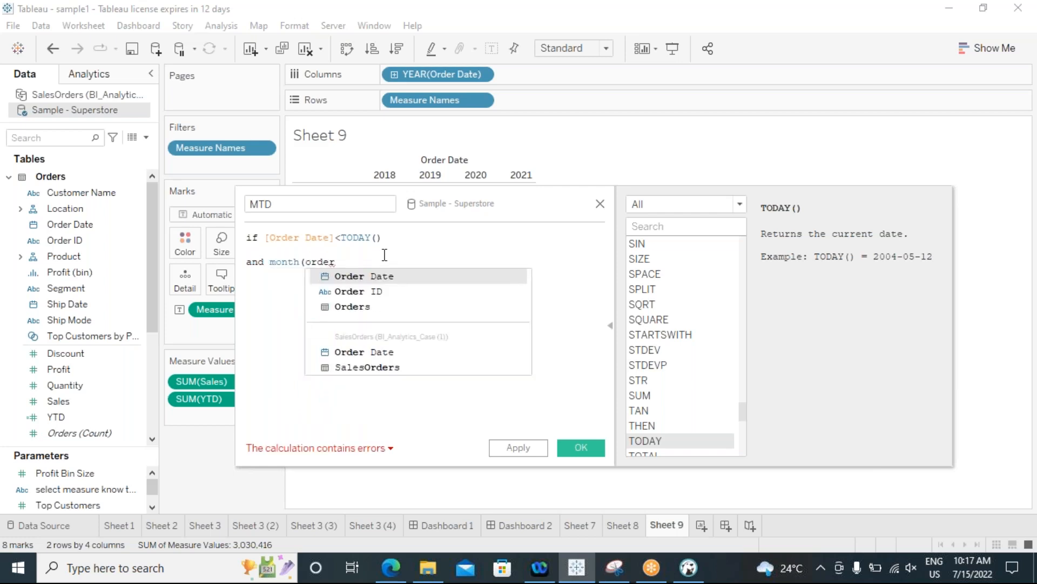
click(354, 275)
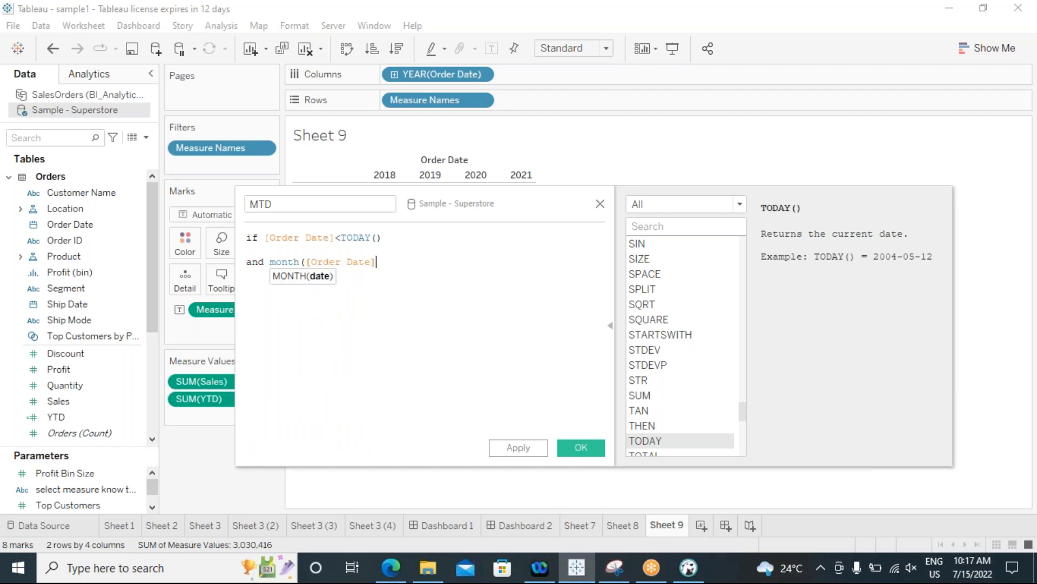
text())
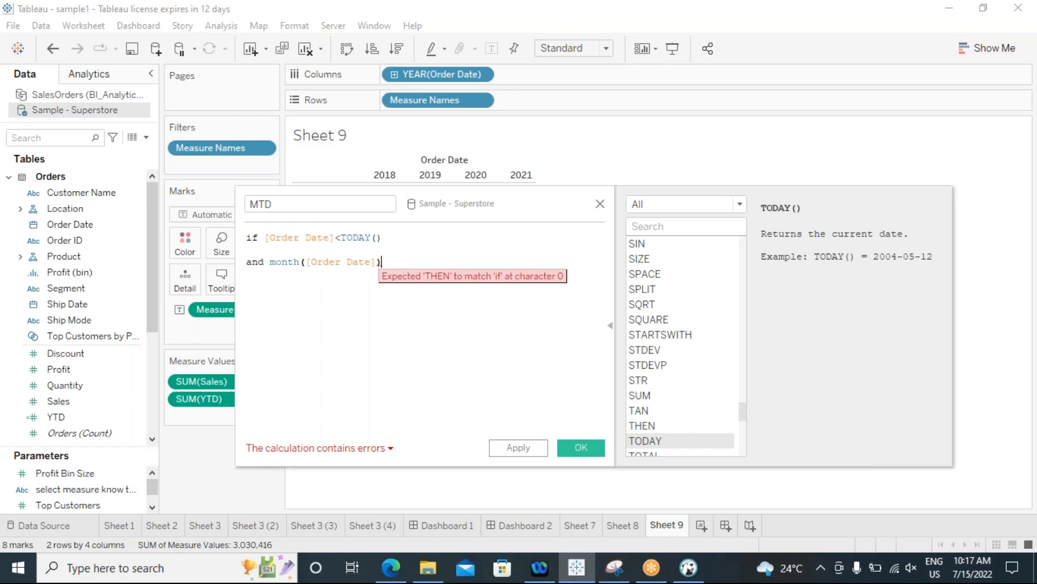
text(=)
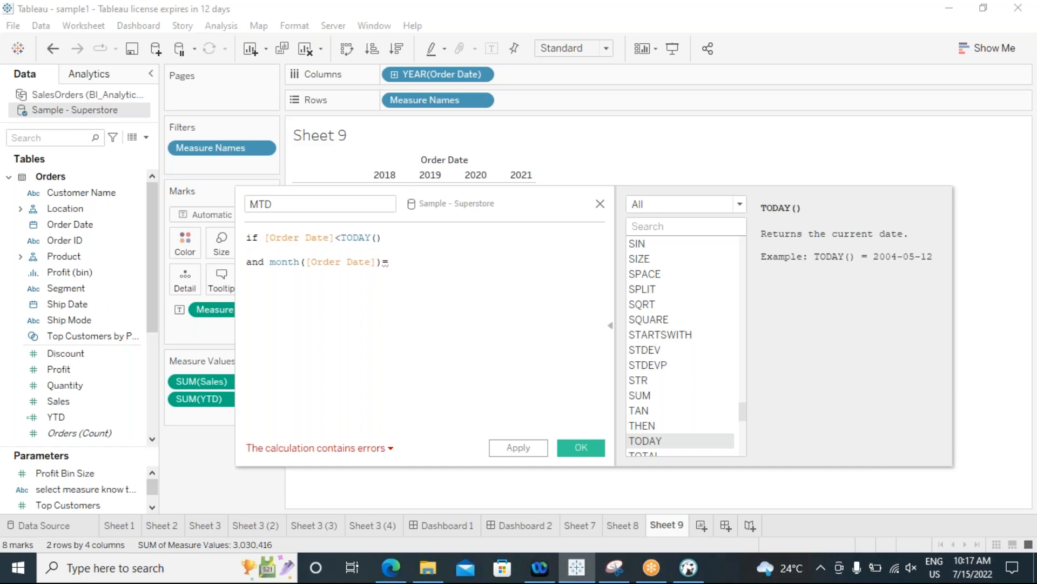
text(month)
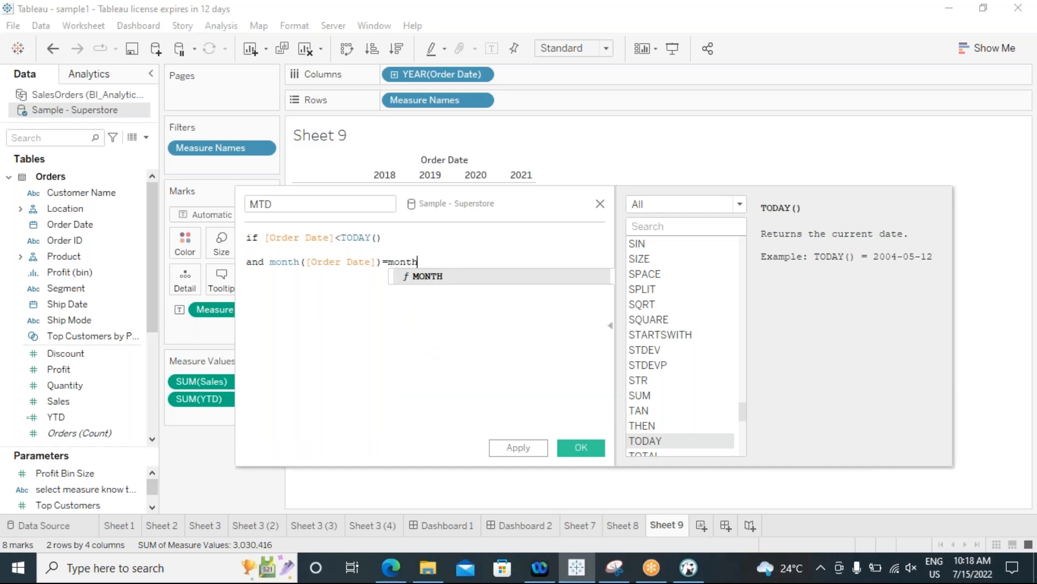
text((toda)
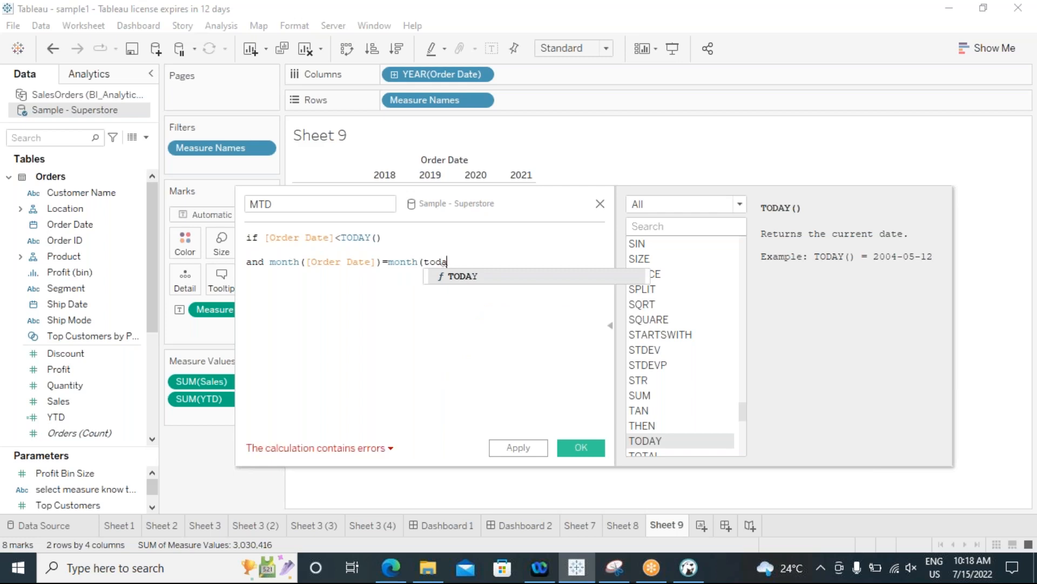
click(453, 280)
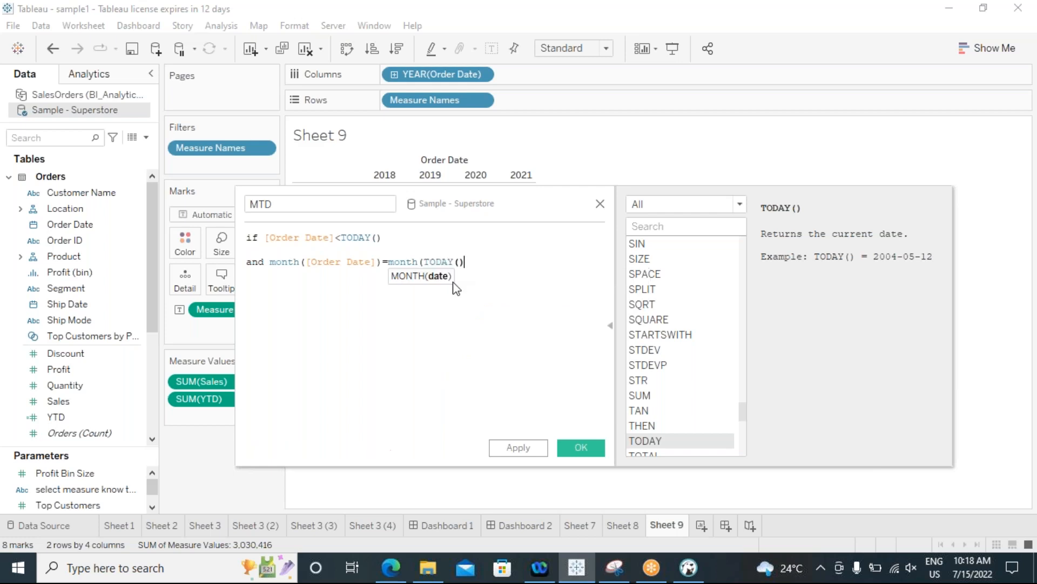
text())
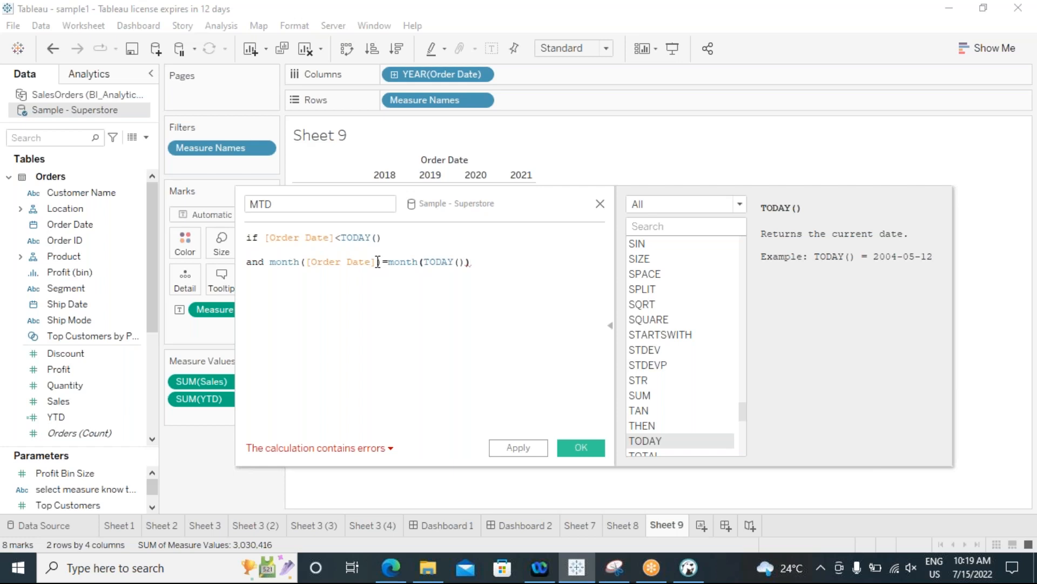
Illustrate the month comparison with the scratch line 1234567 =7 below it, and remove the digits 1234567.
key(Return)
text(12)
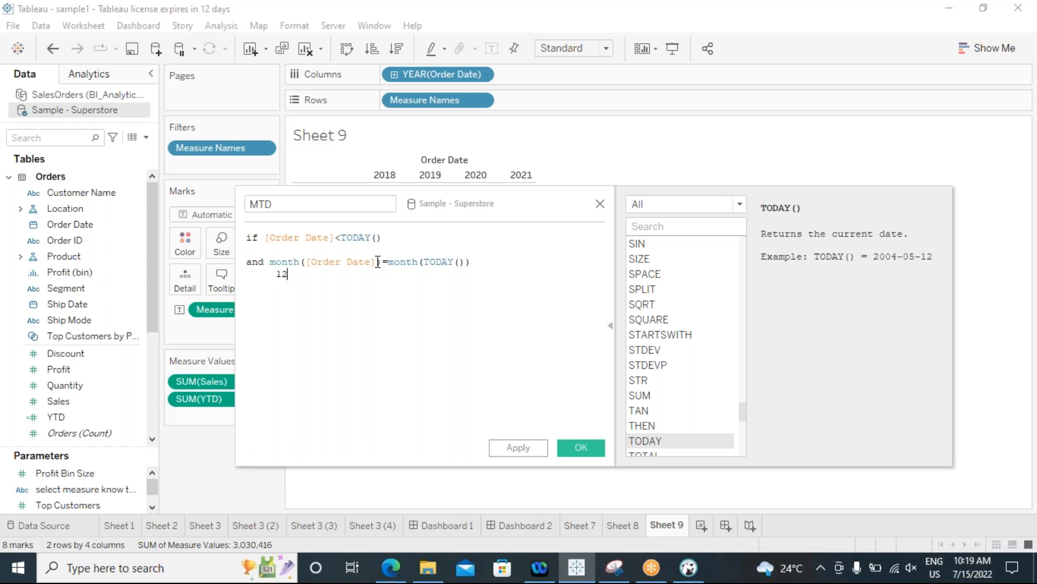
text(34567  =7)
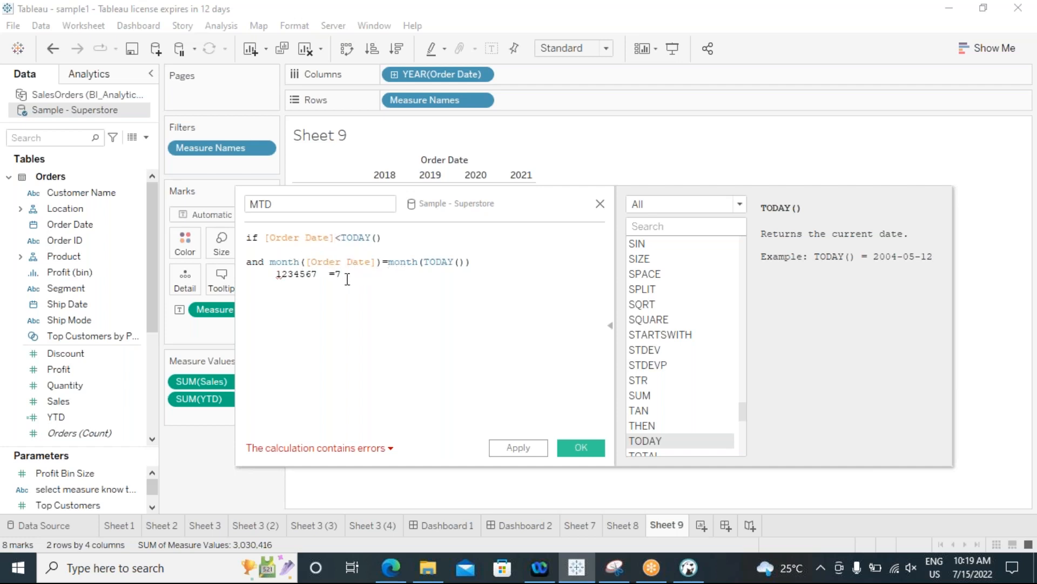
drag(318, 275, 276, 275)
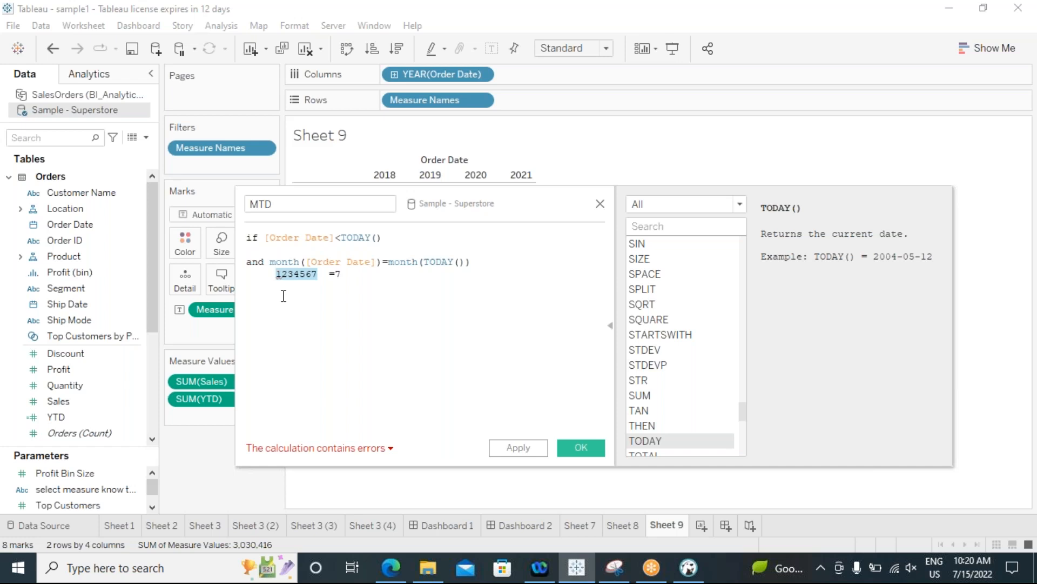
key(BackSpace)
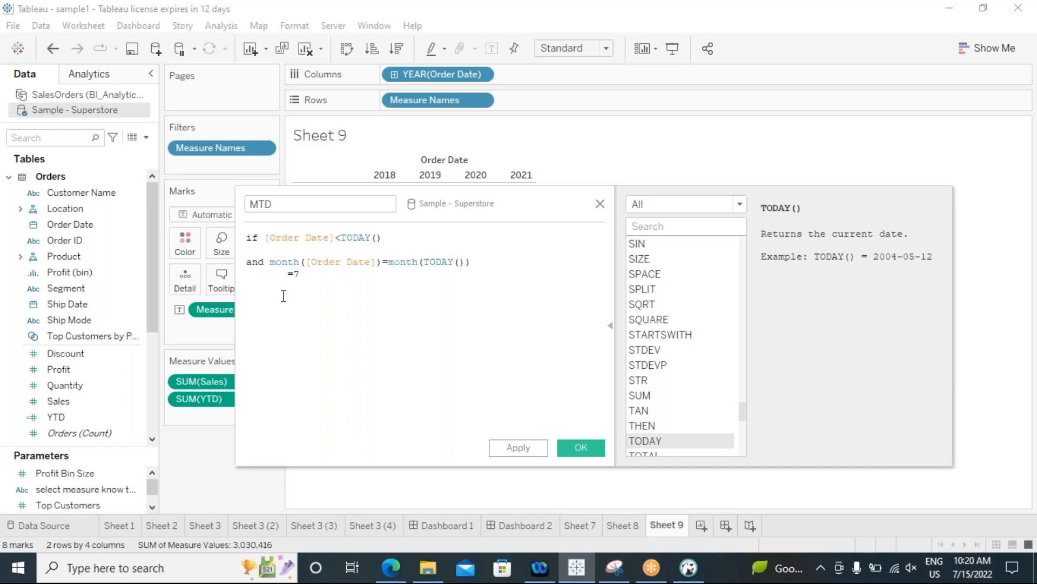
Start a third condition before the leftover =7 with and year([Order Date].
text(and year()
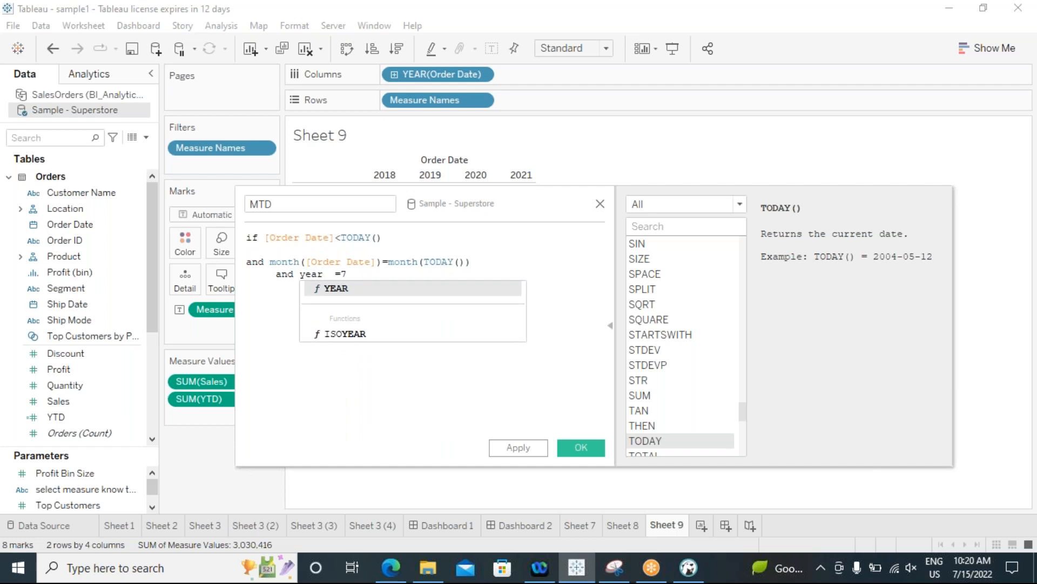
text(orderd)
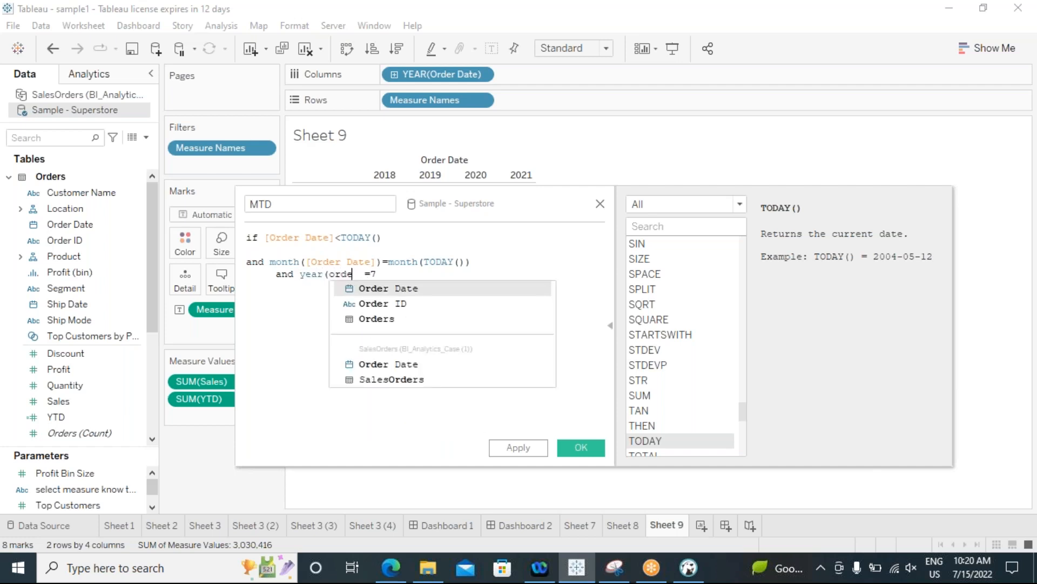
text(a)
key(BackSpace)
key(BackSpace)
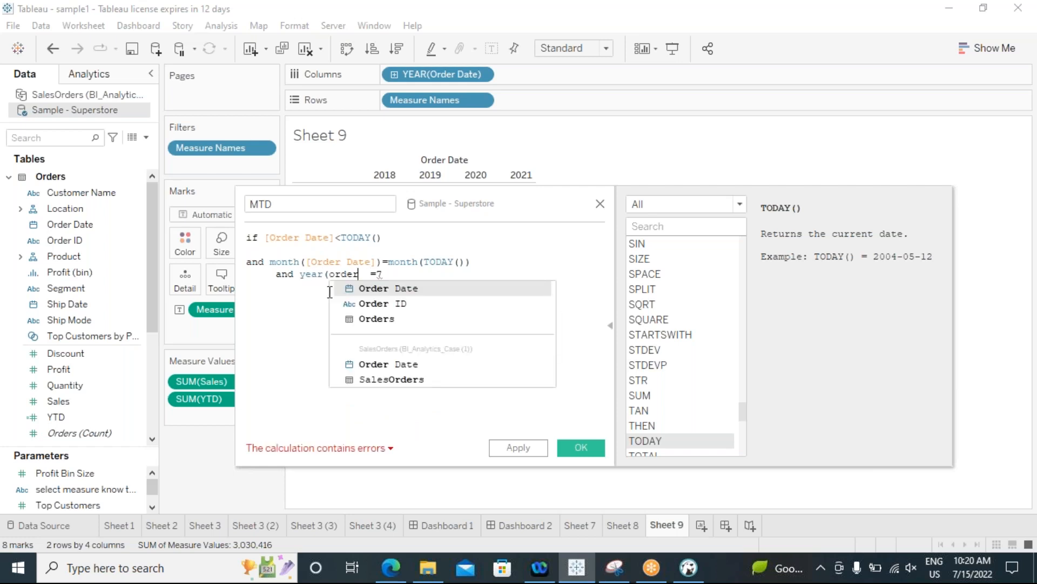
click(368, 289)
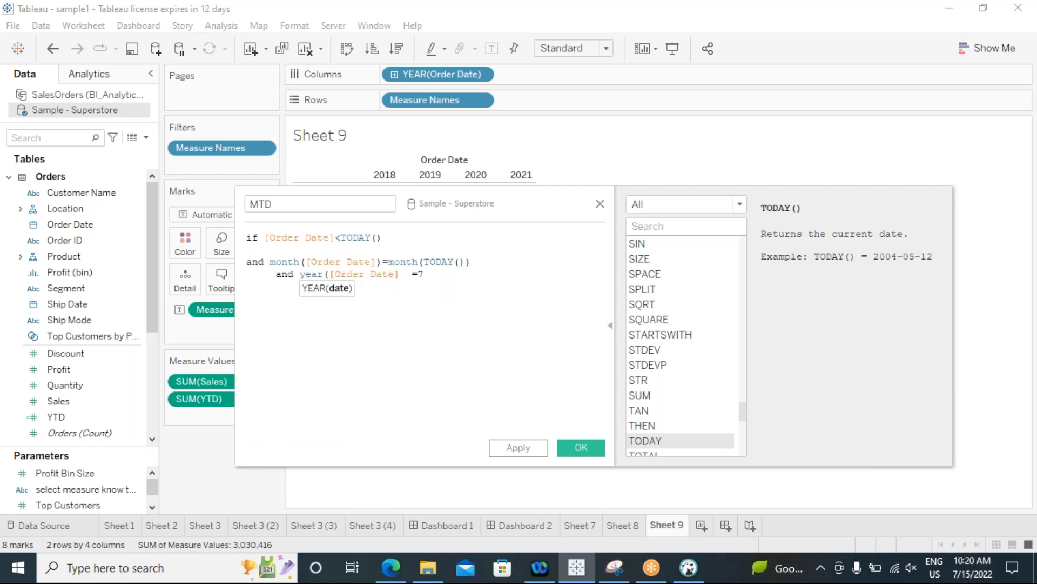
Remove the stray 7 and extra spaces after [Order Date] and complete the year comparison as =year(TODAY()).
click(425, 274)
key(BackSpace)
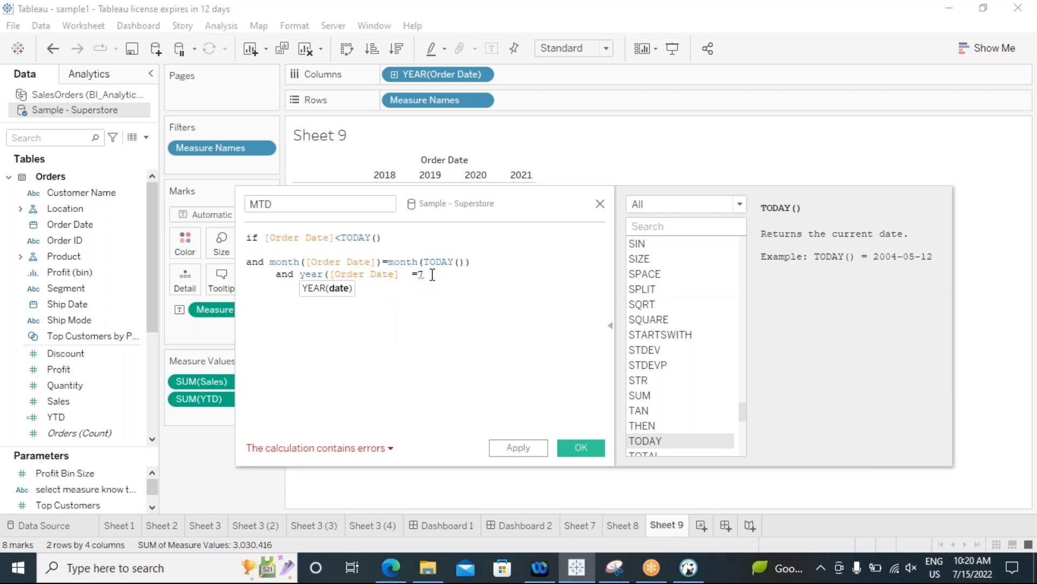
key(Left)
key(BackSpace)
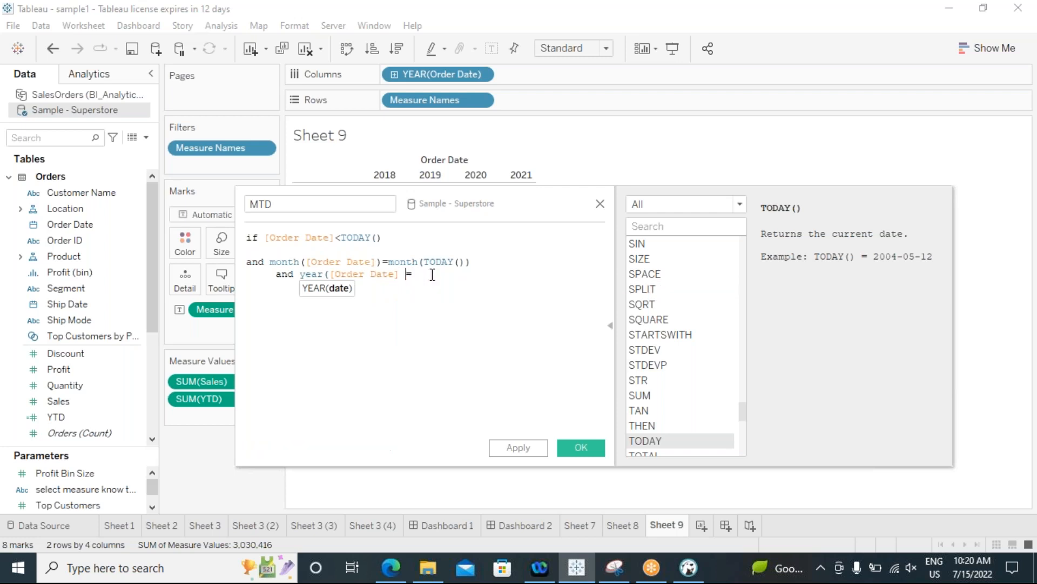
key(BackSpace)
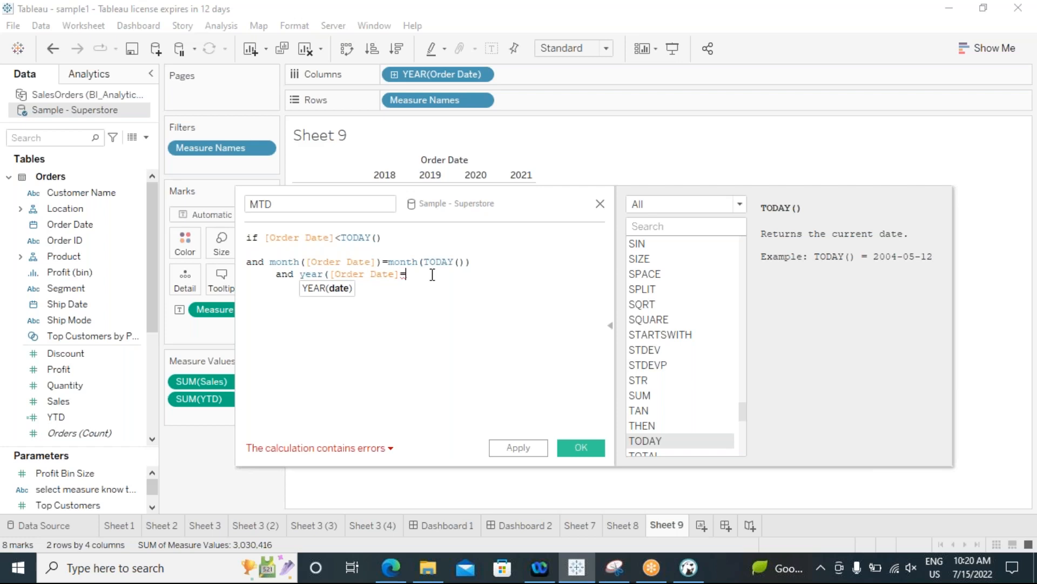
text(year)
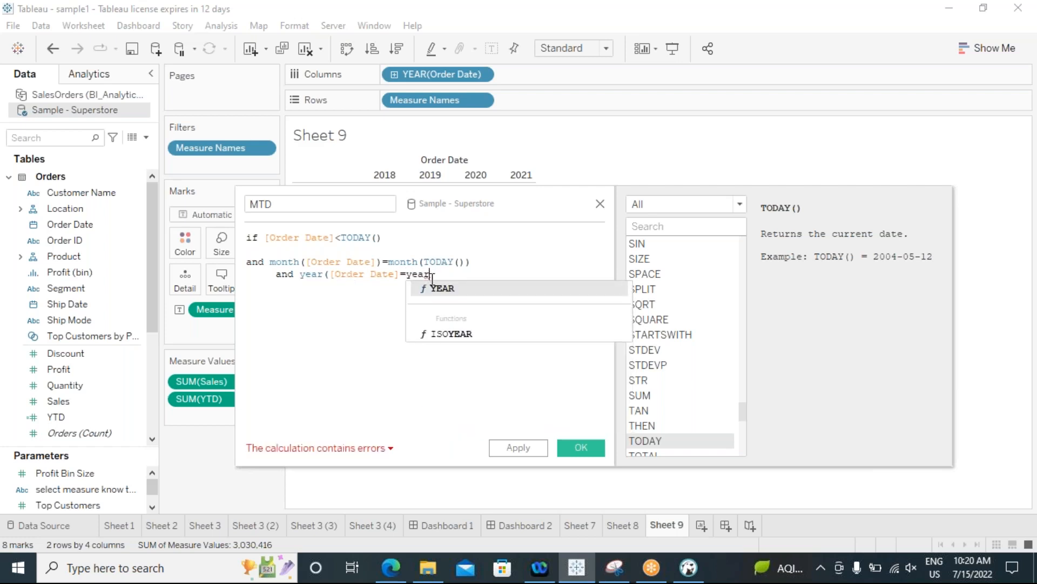
text(()
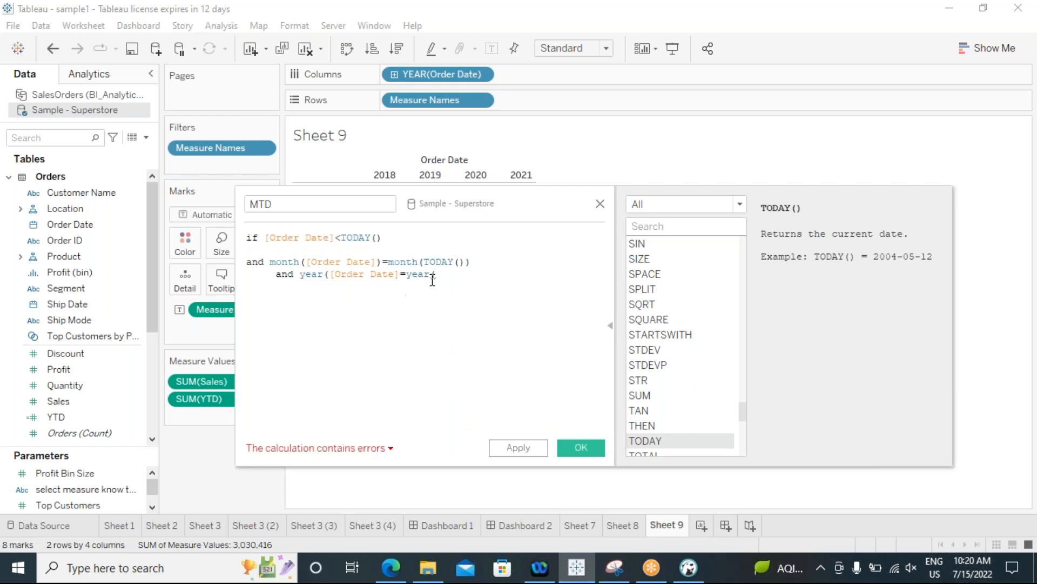
text(tod)
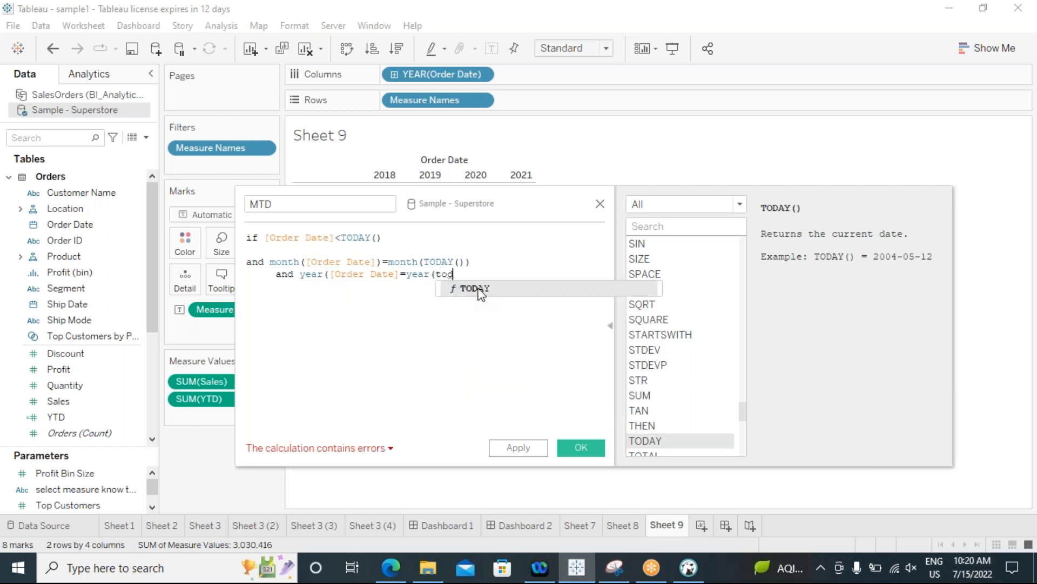
click(475, 289)
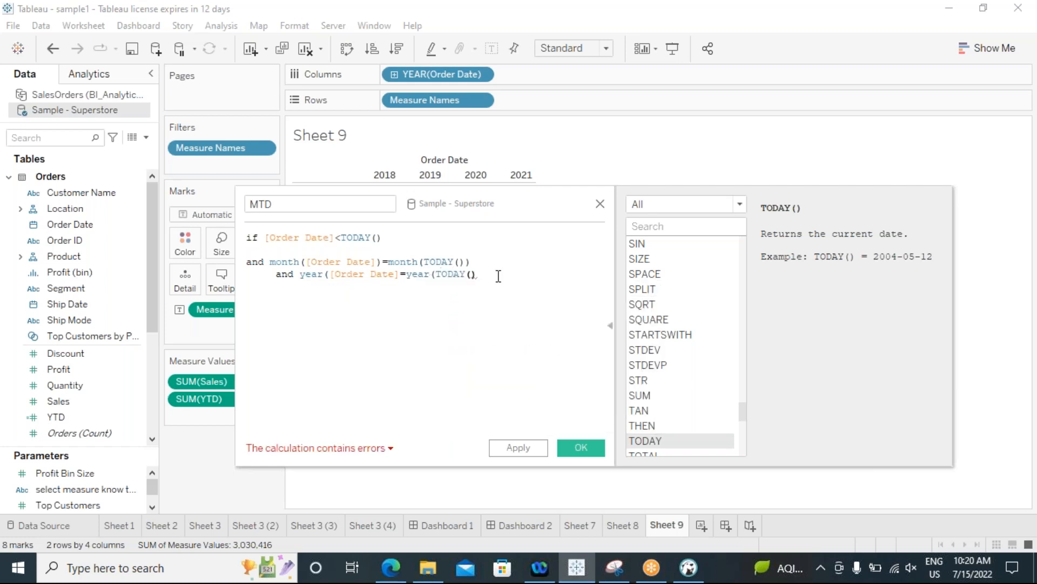
text())
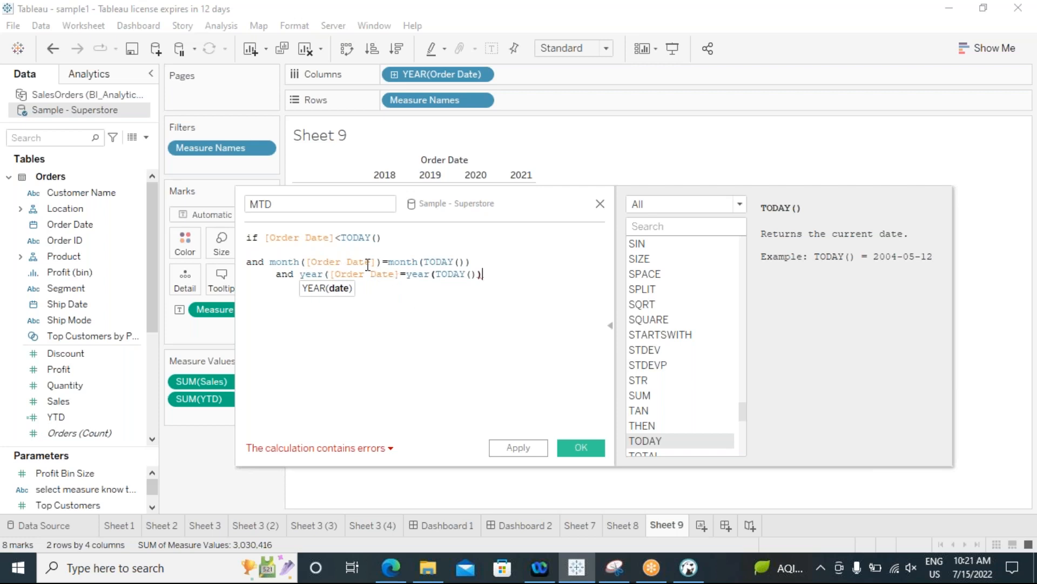
Finish the MTD formula with then [Sales] END after the year condition.
click(494, 278)
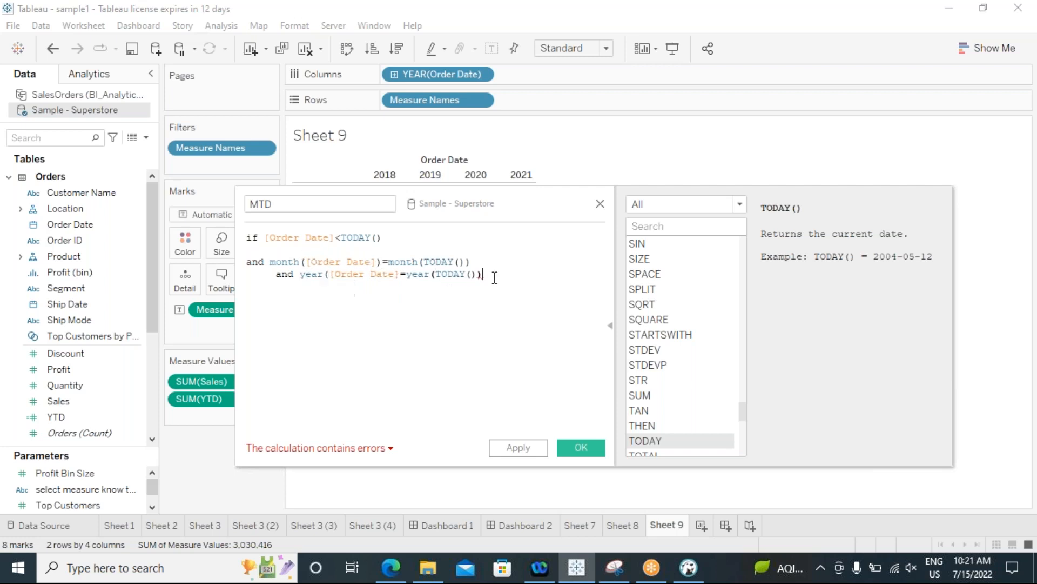
text(the)
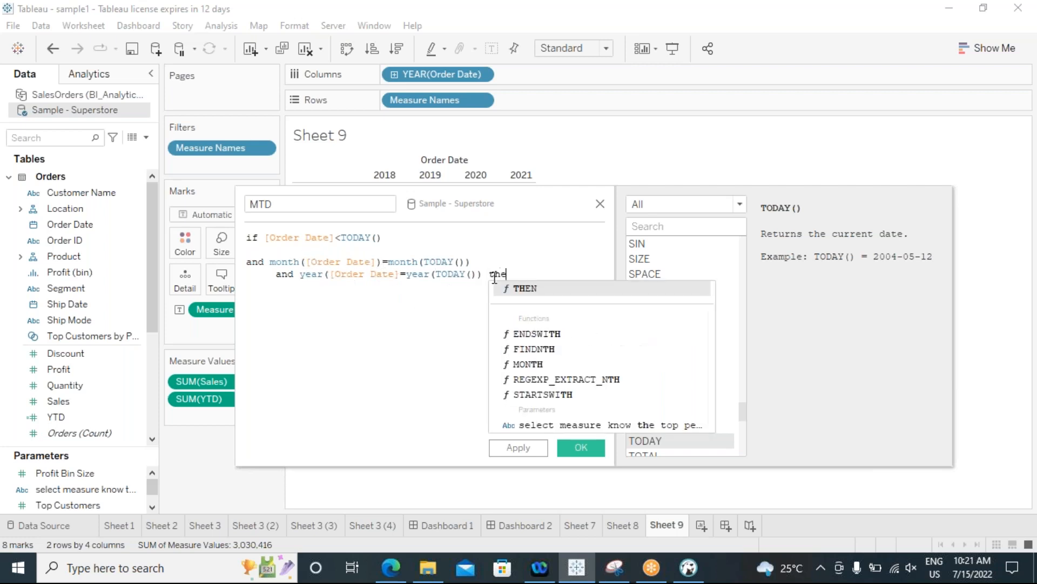
text(n sale)
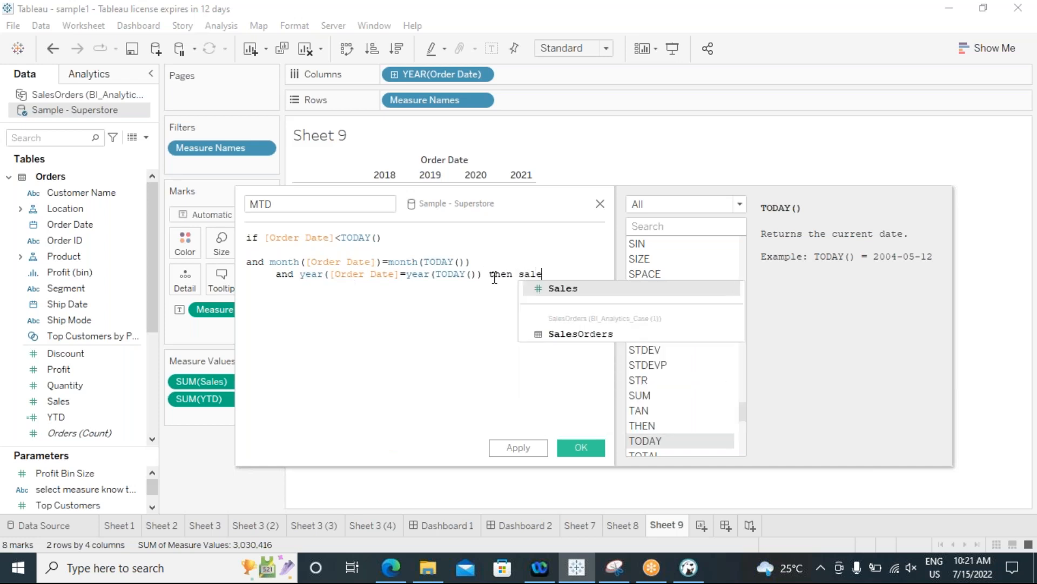
click(563, 288)
text(end)
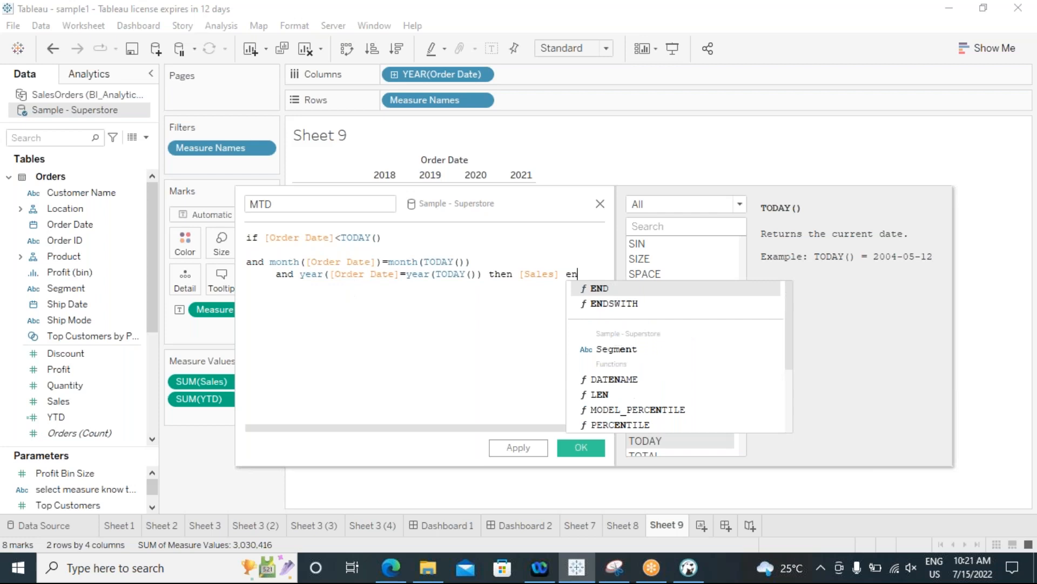
click(592, 290)
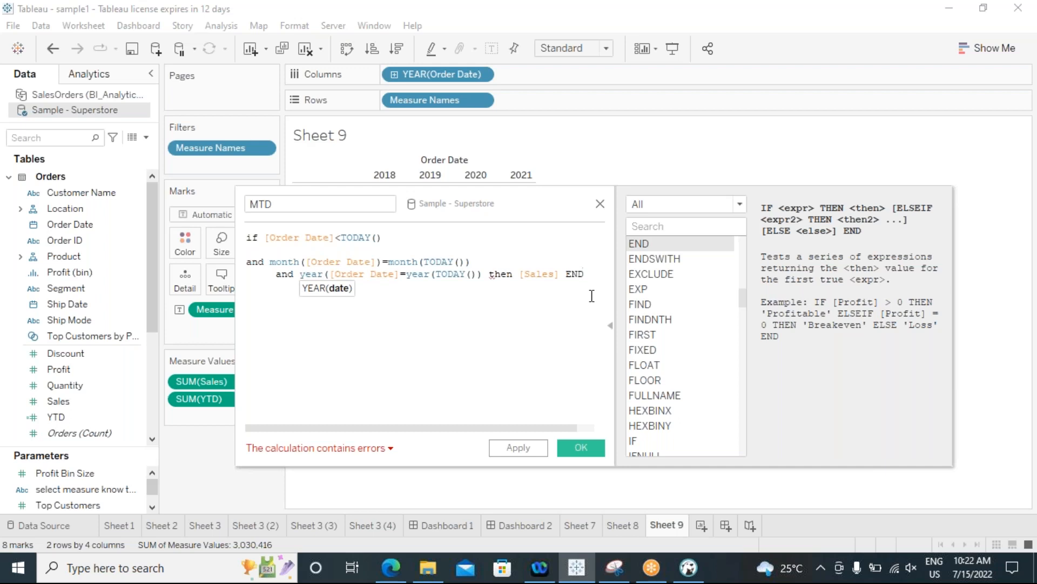
Put then [Sales] END on its own line and remove the indentation before the year condition.
click(509, 286)
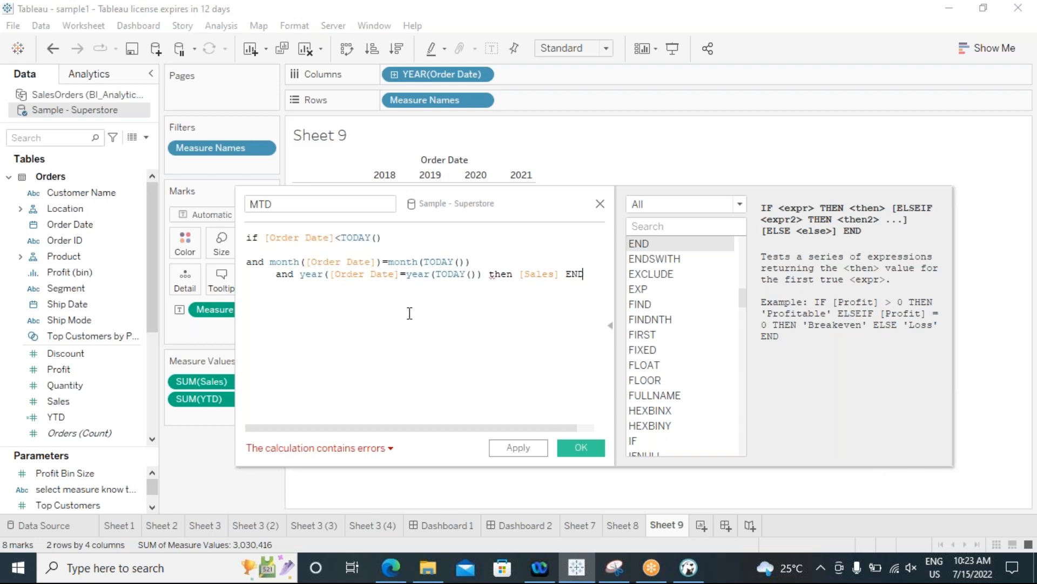
click(489, 274)
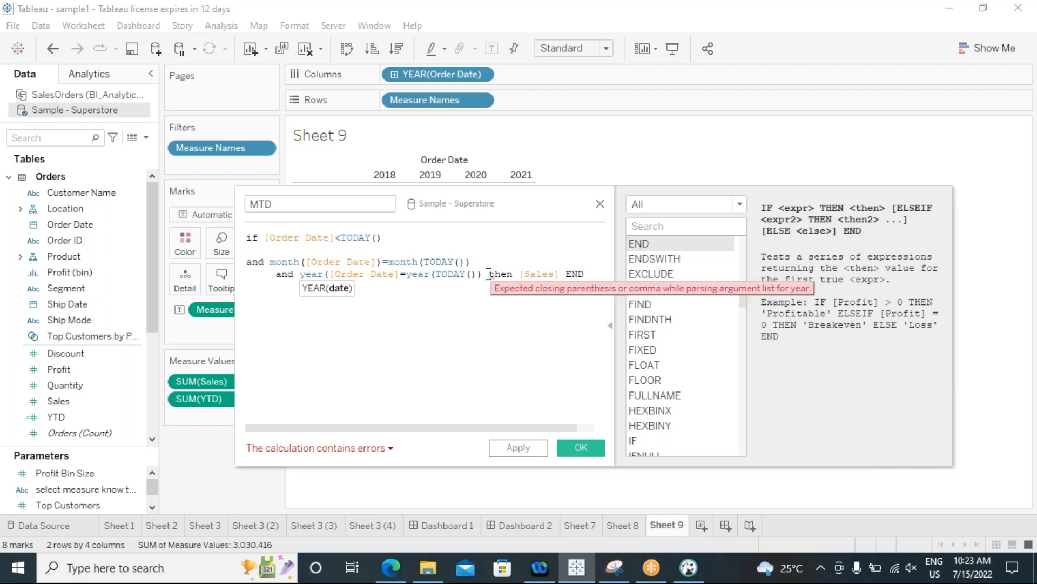
key(Return)
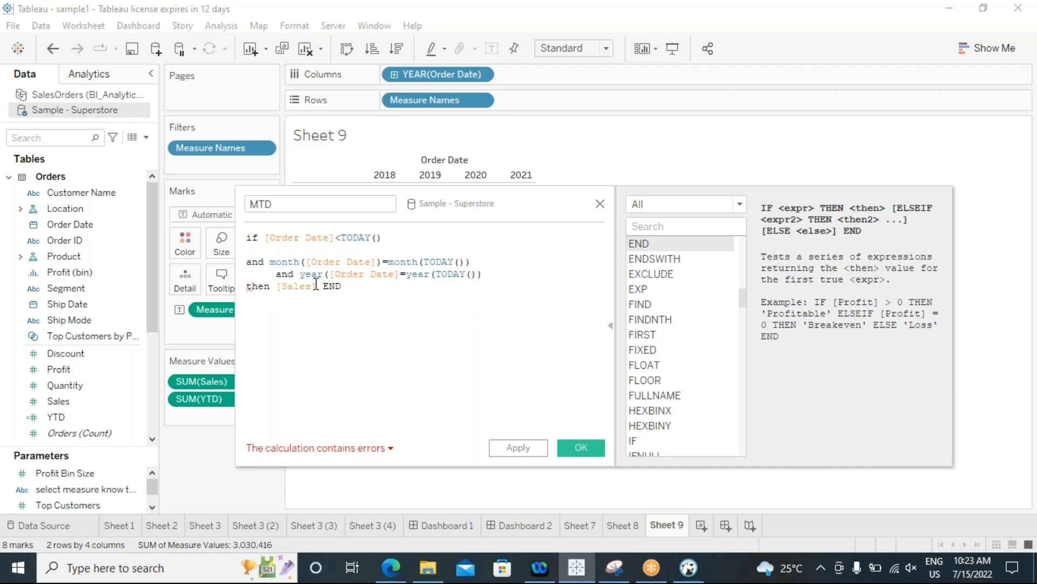
key(BackSpace)
key(BackSpace)
key(BackSpace)
key(BackSpace)
key(BackSpace)
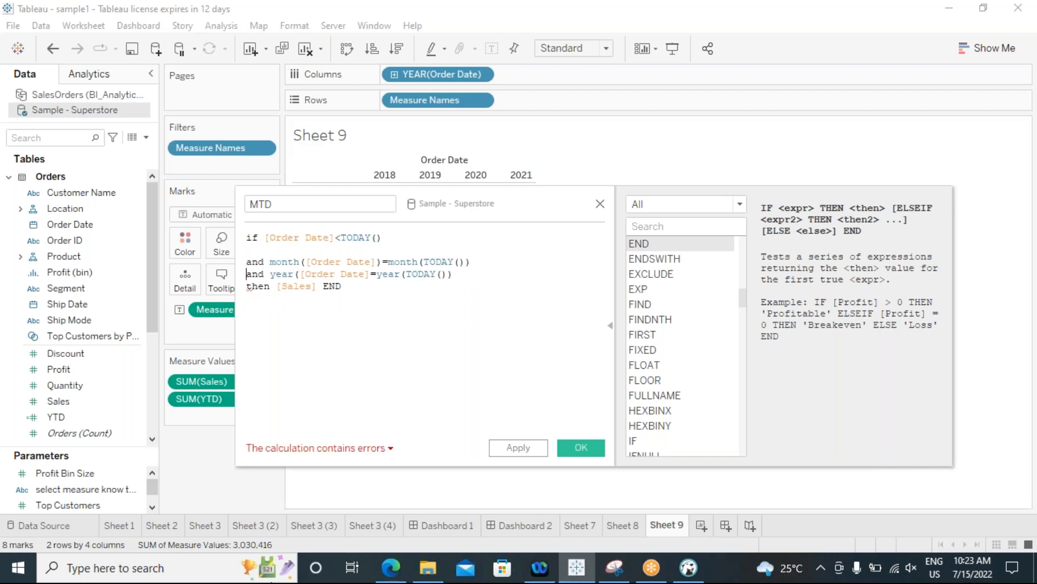
Show the error details of the MTD calculation.
click(392, 451)
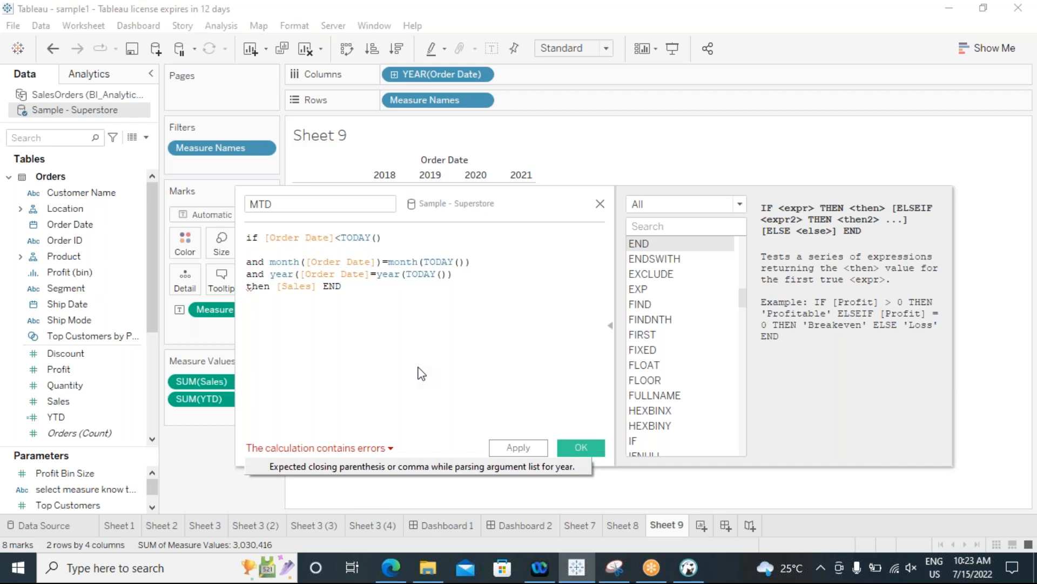
Close the parenthesis after [Order Date] in the MTD year condition and save the calculation.
click(372, 274)
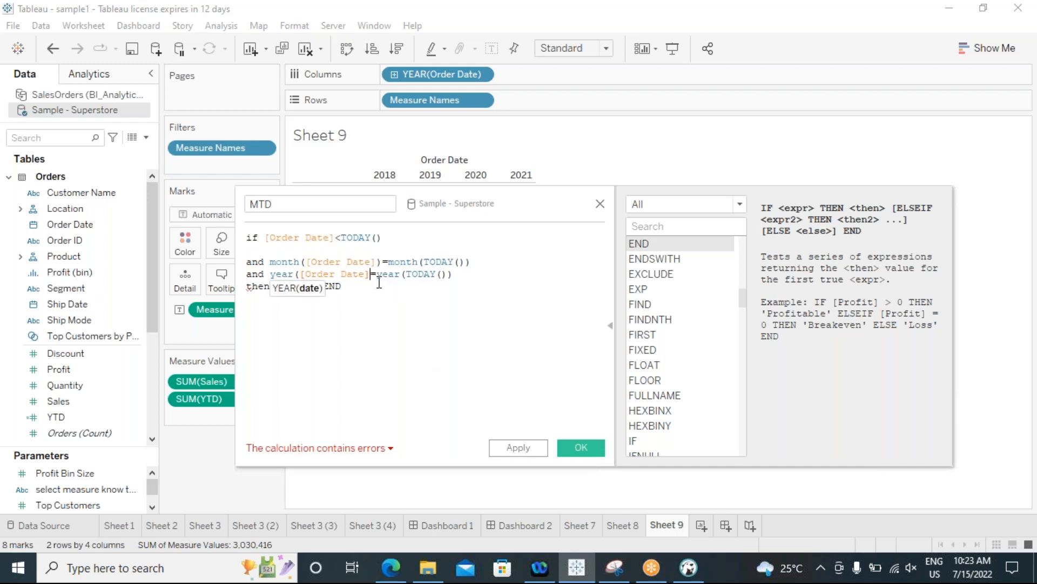
text())
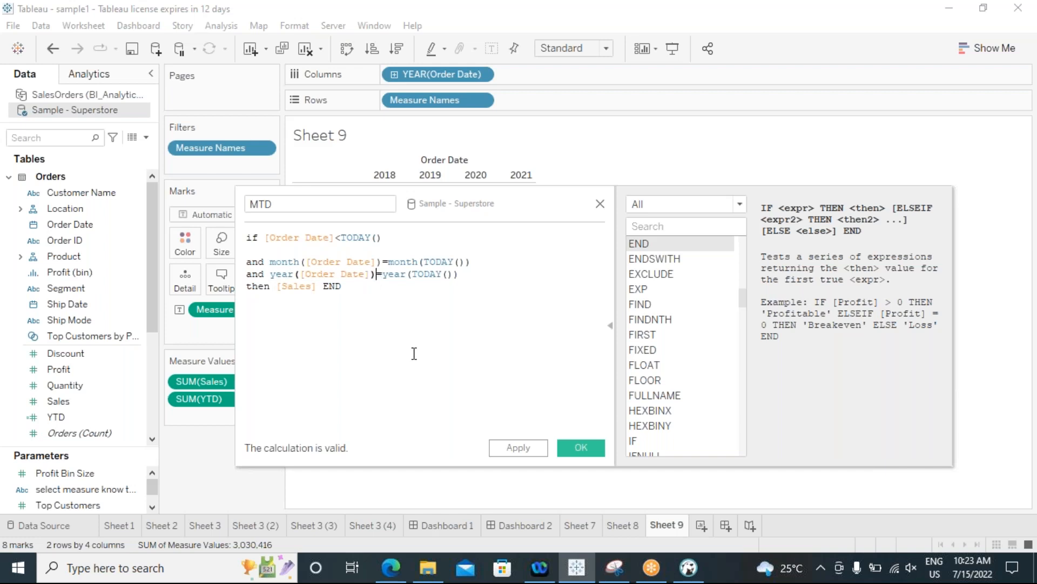
click(519, 448)
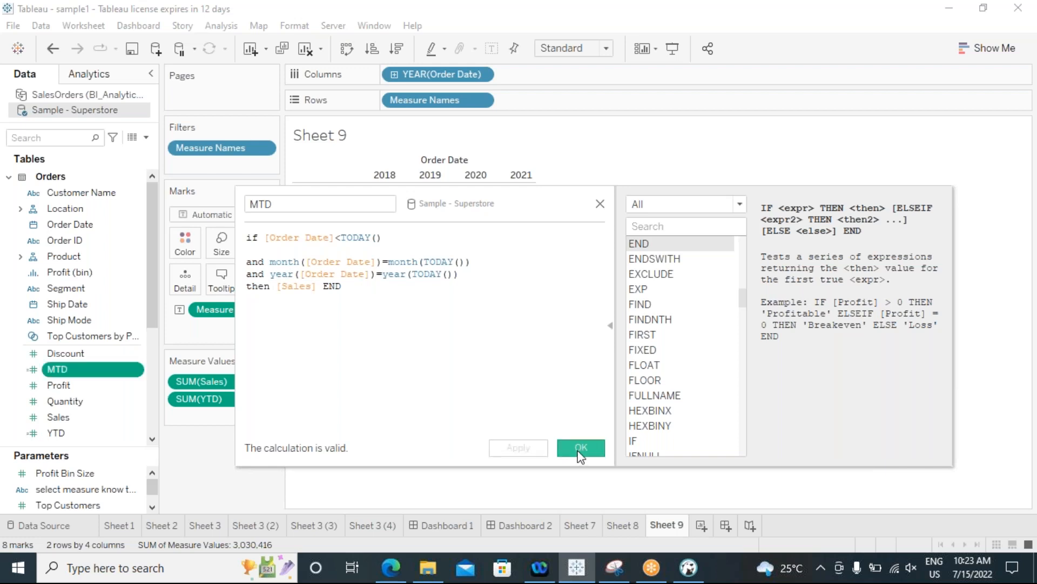
click(580, 450)
Add the MTD field to the Measure Values so it shows alongside Sales and YTD.
drag(81, 374, 206, 426)
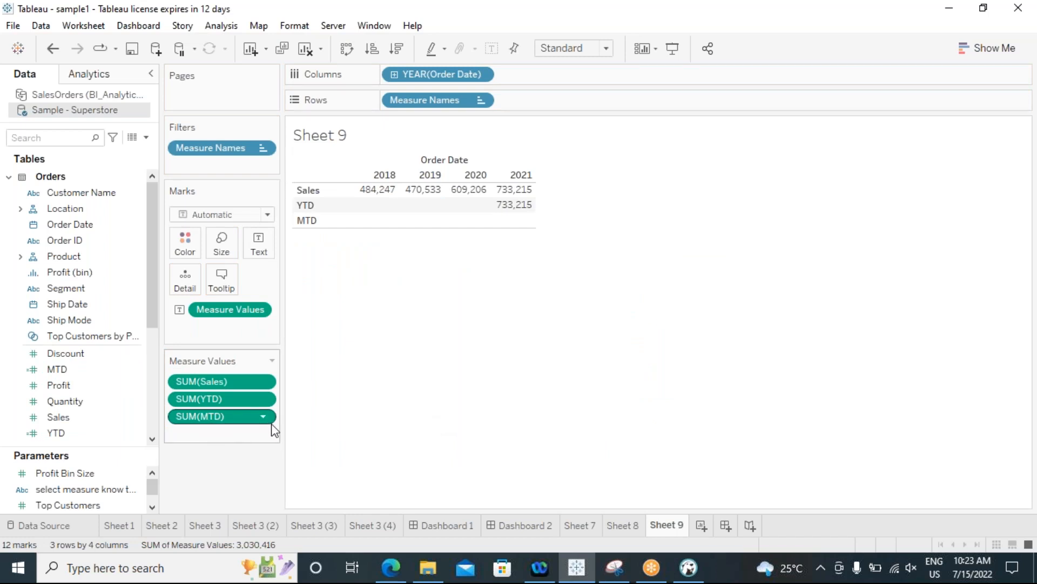
mouse_move(968, 576)
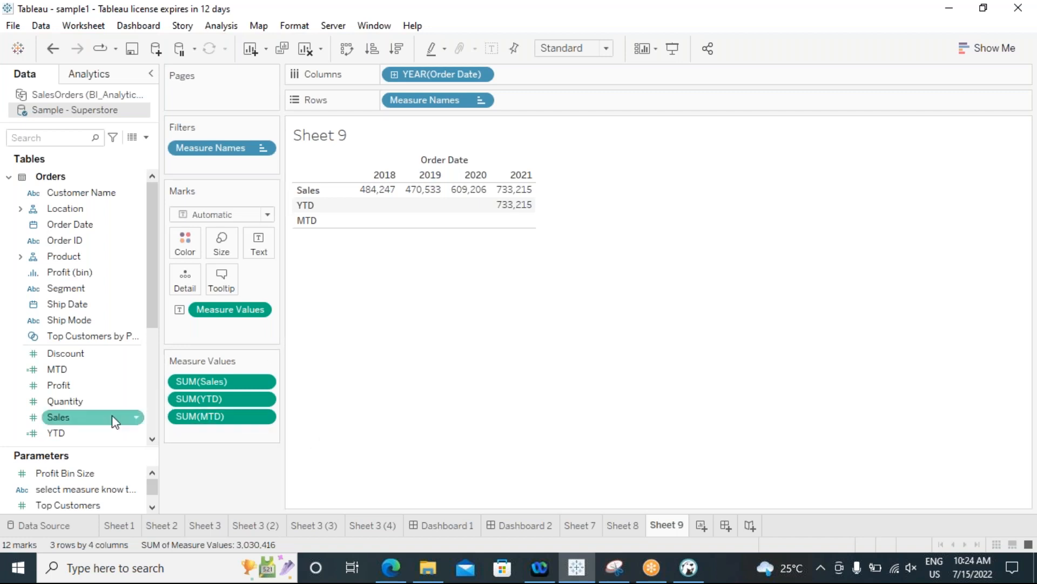
Reopen the MTD calculation and append -1 to year(TODAY()) in the year condition.
right_click(86, 373)
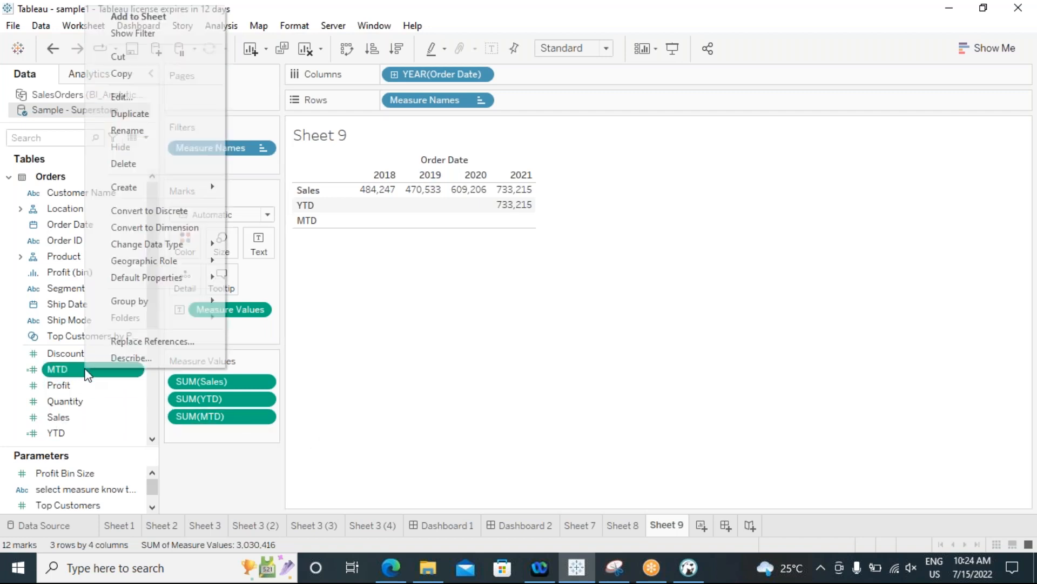
click(119, 95)
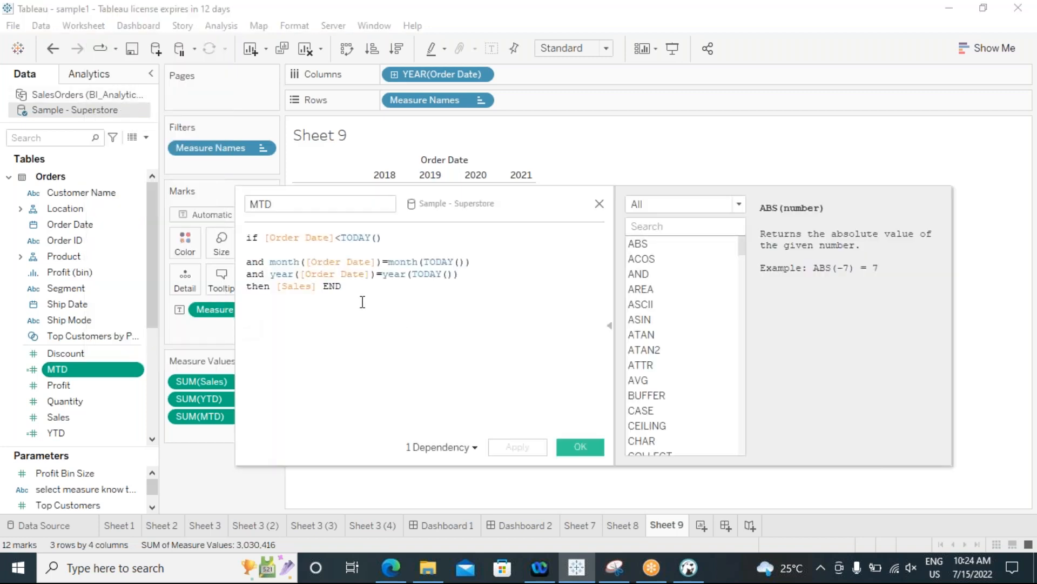
click(463, 275)
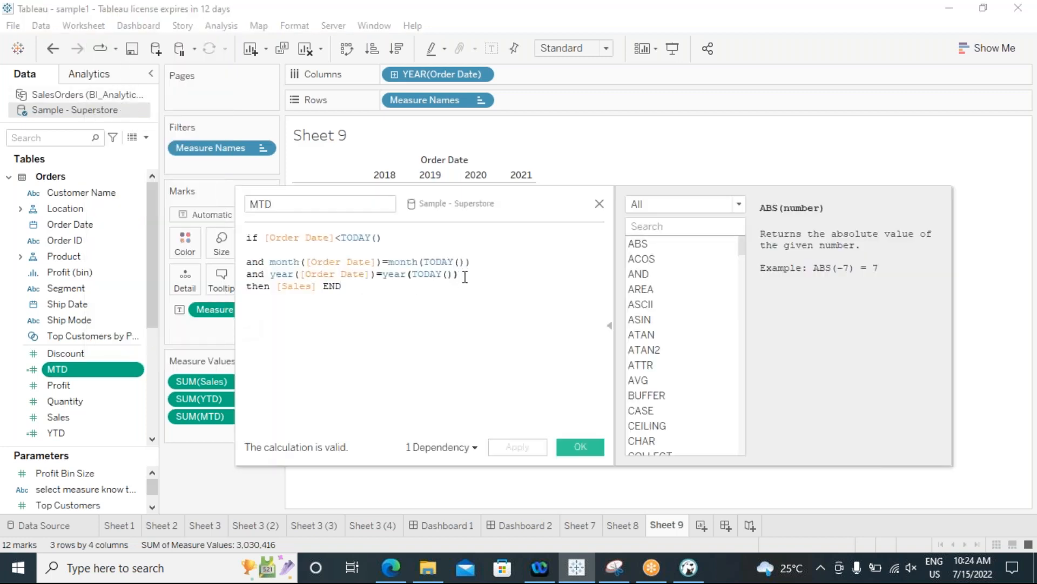
text(-1)
Review the year and month conditions of the MTD formula, moving the calculation editor clear of the table.
drag(385, 275, 474, 273)
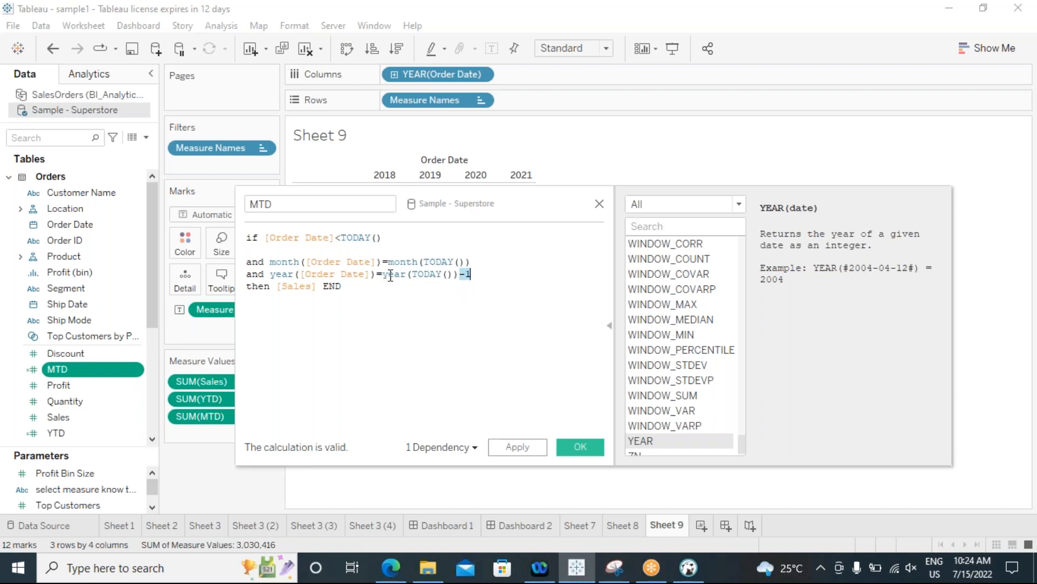
drag(383, 274, 457, 274)
drag(457, 273, 385, 275)
click(399, 299)
drag(479, 192, 581, 257)
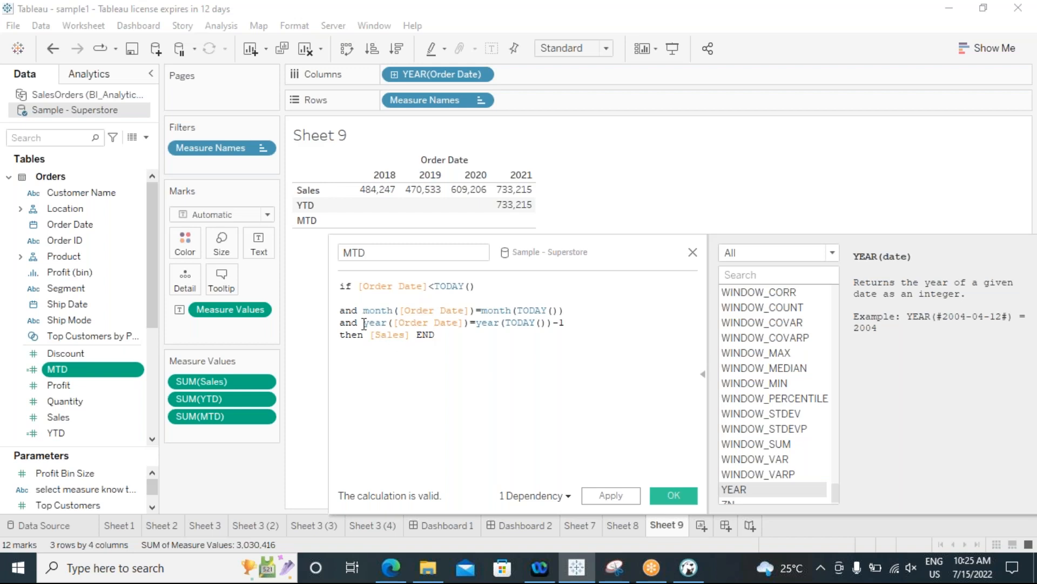
drag(362, 310, 568, 309)
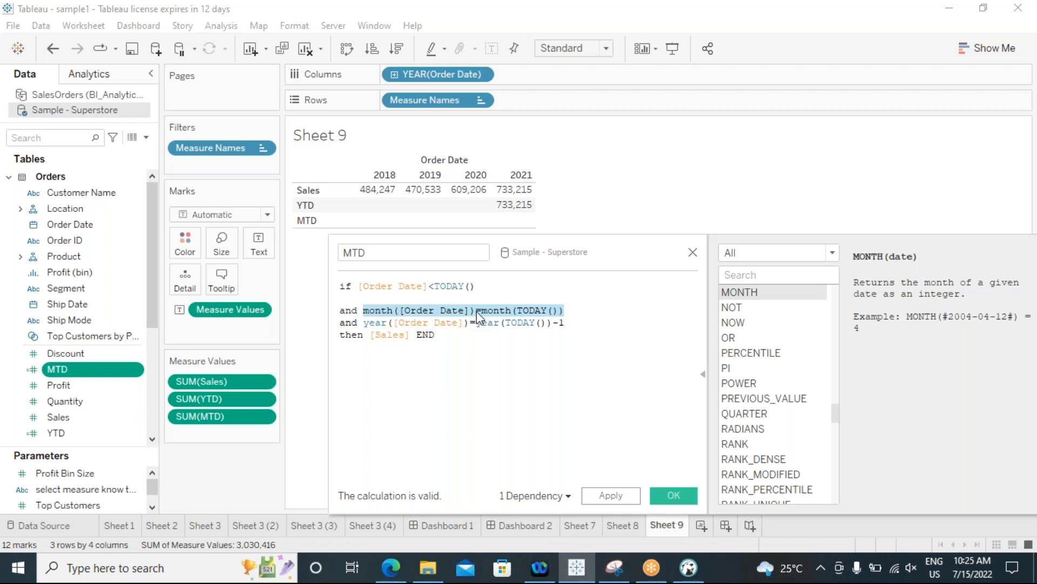
click(498, 348)
drag(482, 310, 562, 306)
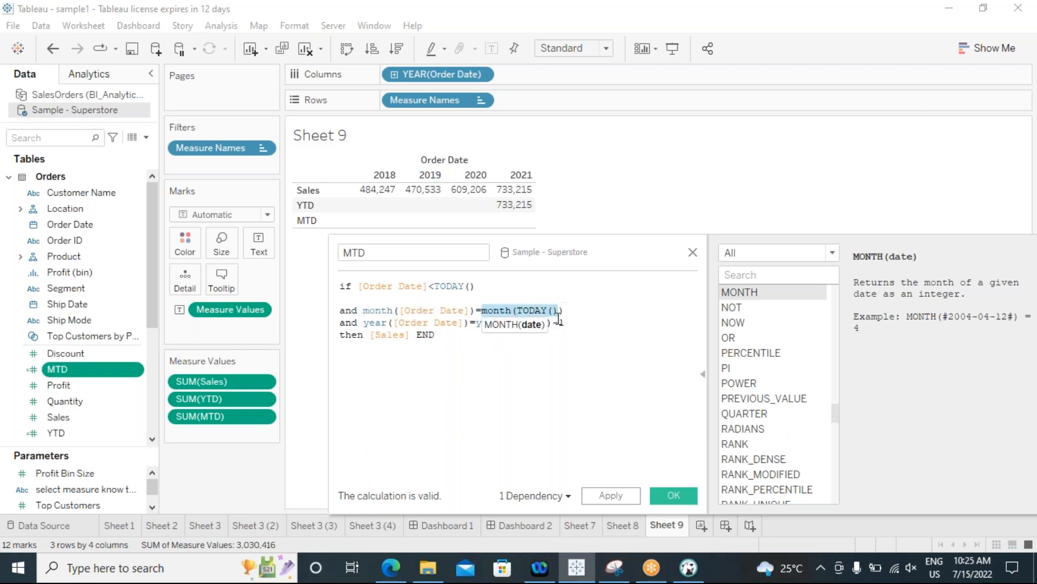
click(507, 370)
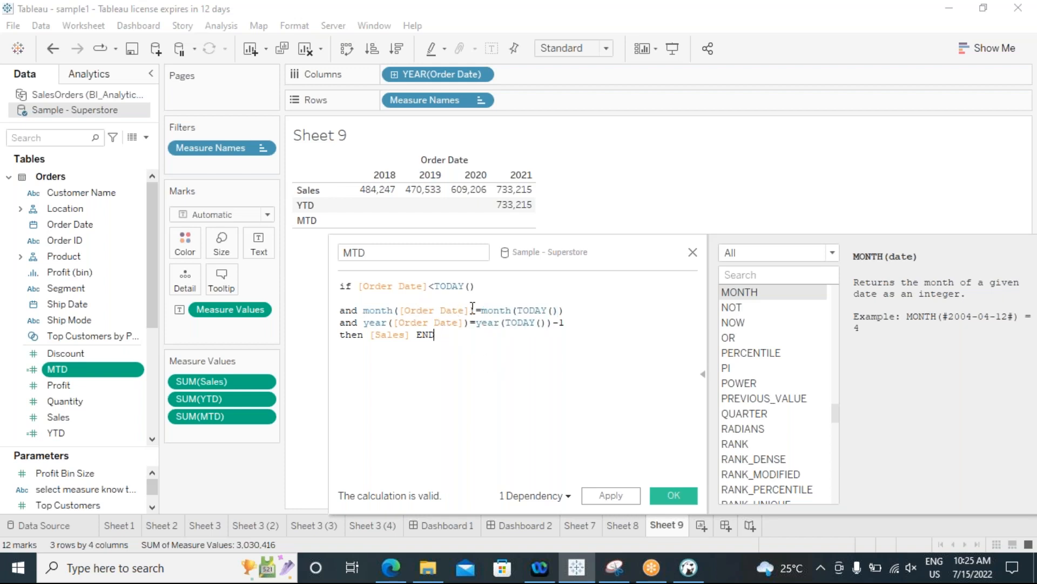
drag(475, 309, 366, 310)
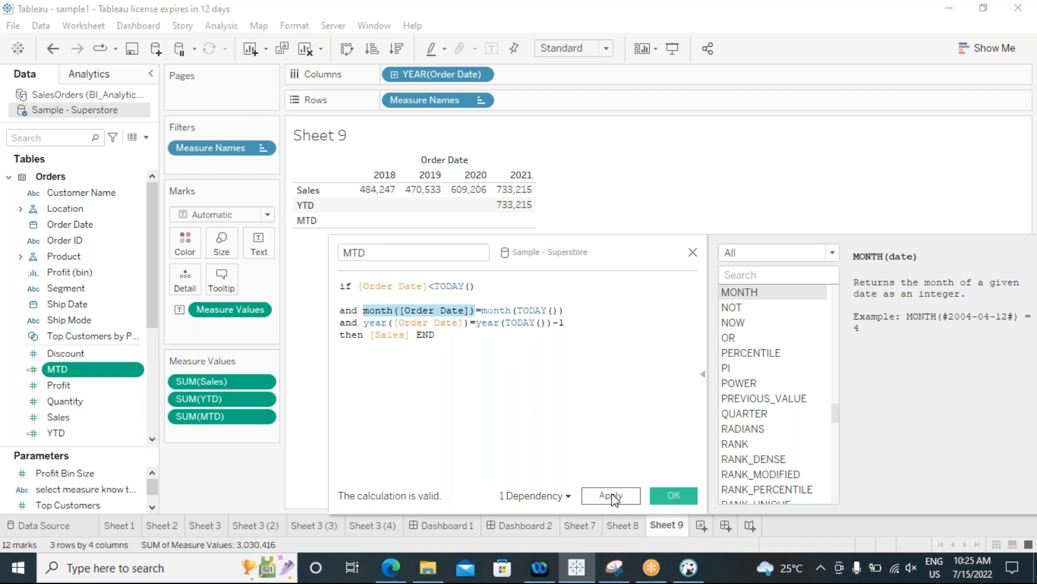
Save the edited MTD calculation and widen the cards area beside the view.
click(673, 493)
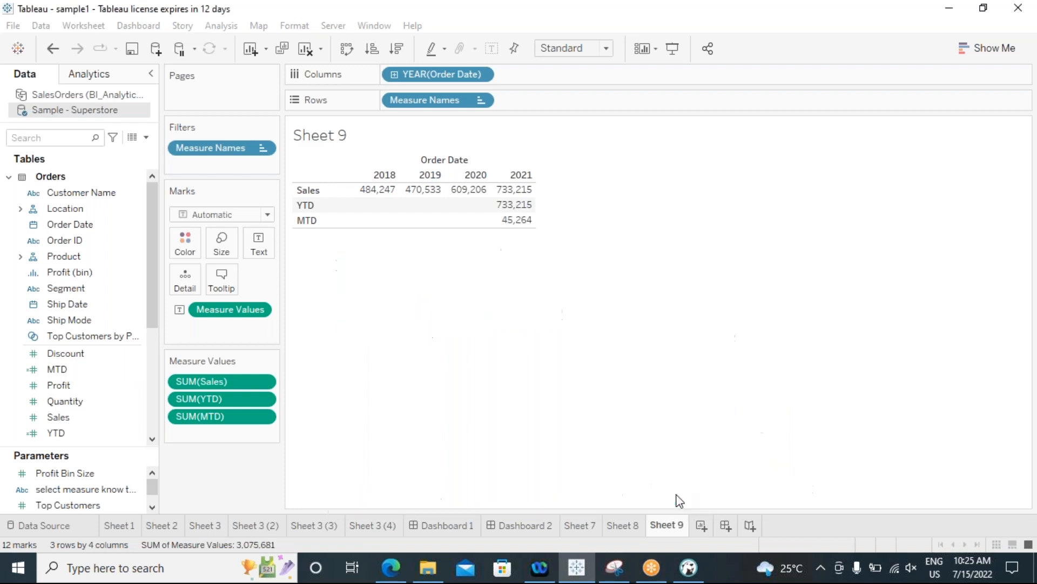
mouse_move(513, 226)
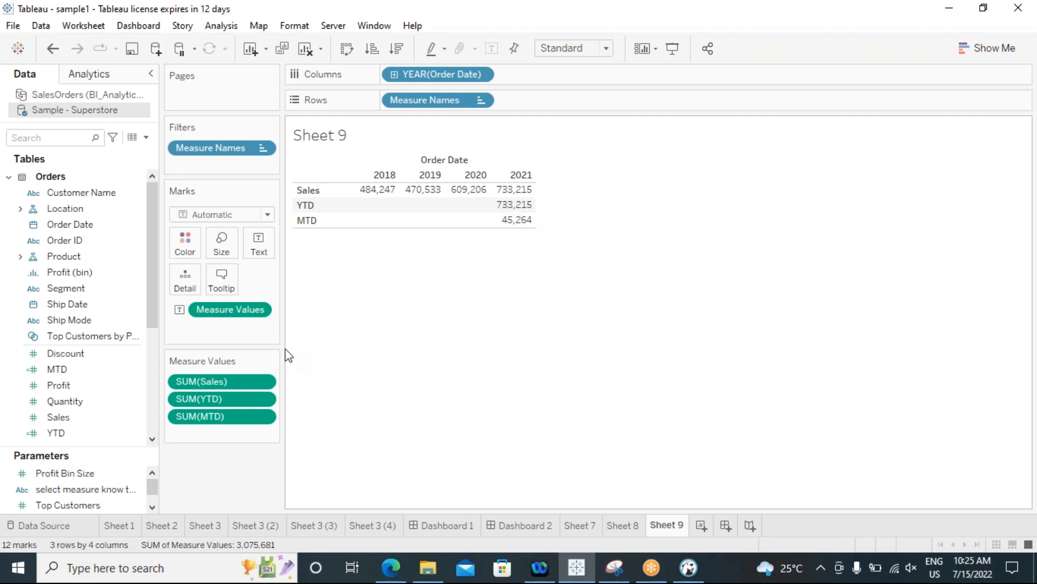
drag(283, 347, 311, 348)
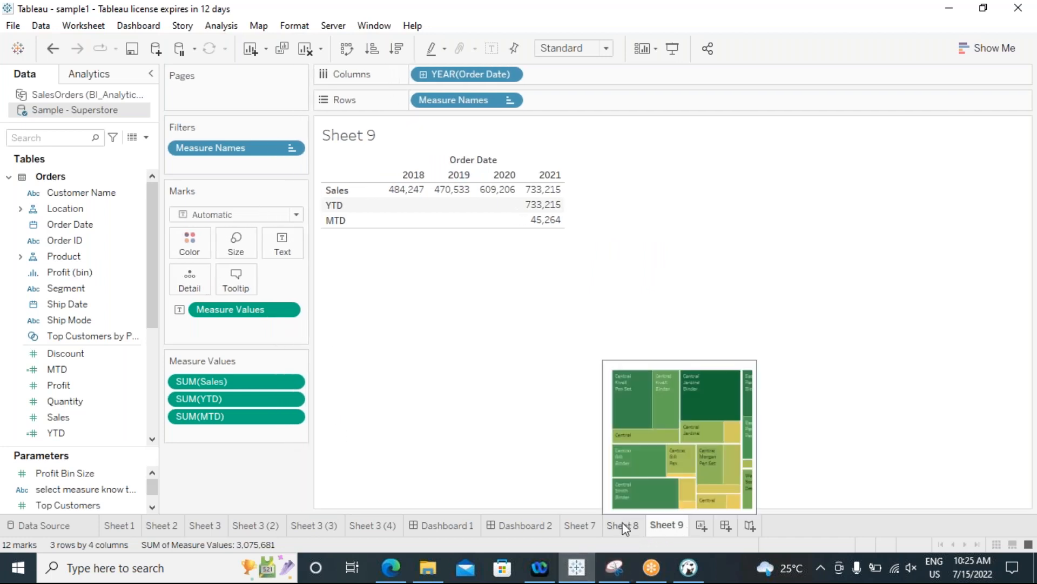
Create a new worksheet with Order Date years as columns and months as rows, leaving out the quarter level.
click(700, 525)
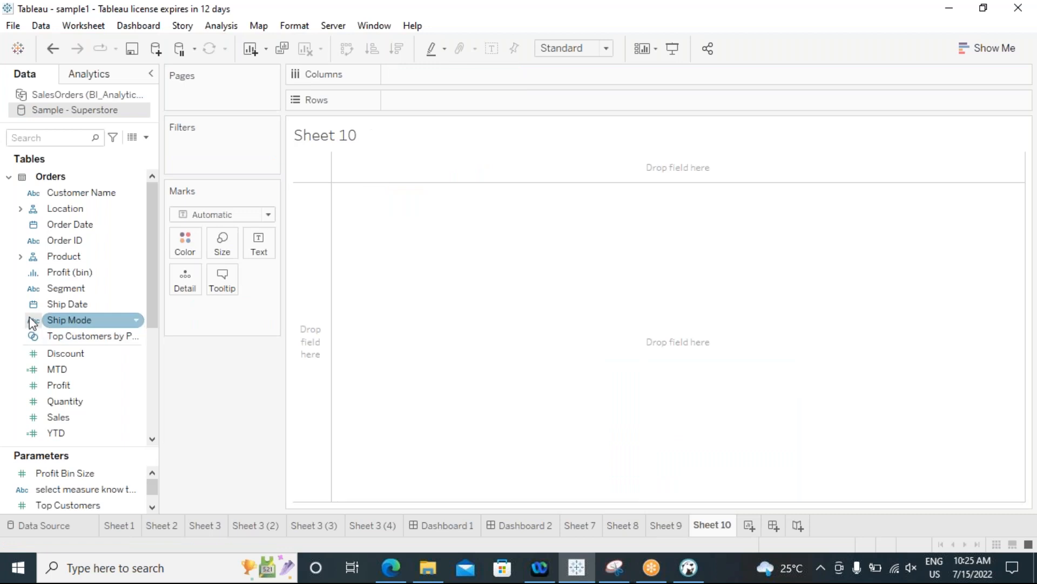
double_click(75, 228)
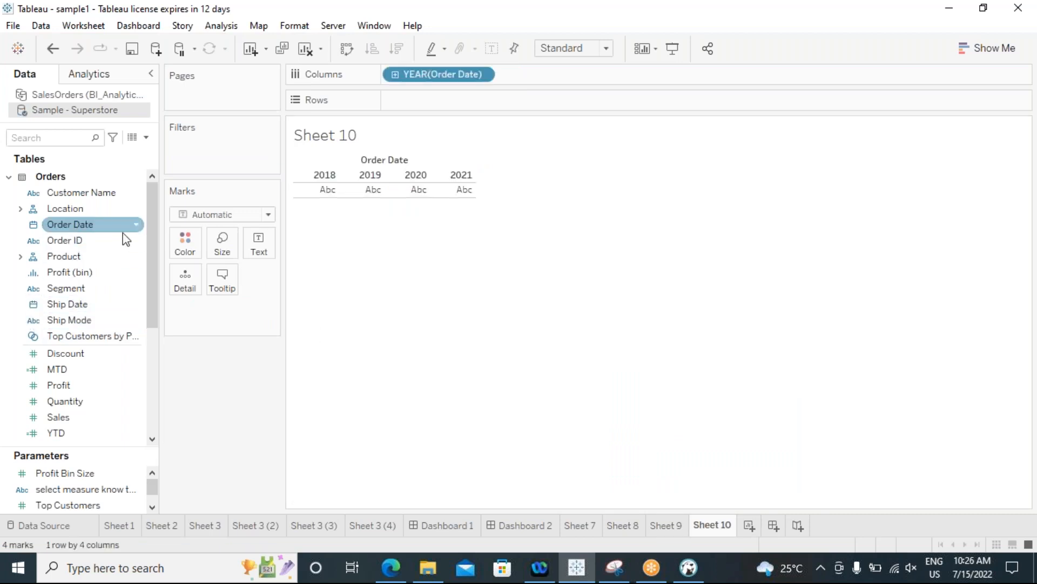
click(396, 75)
click(509, 75)
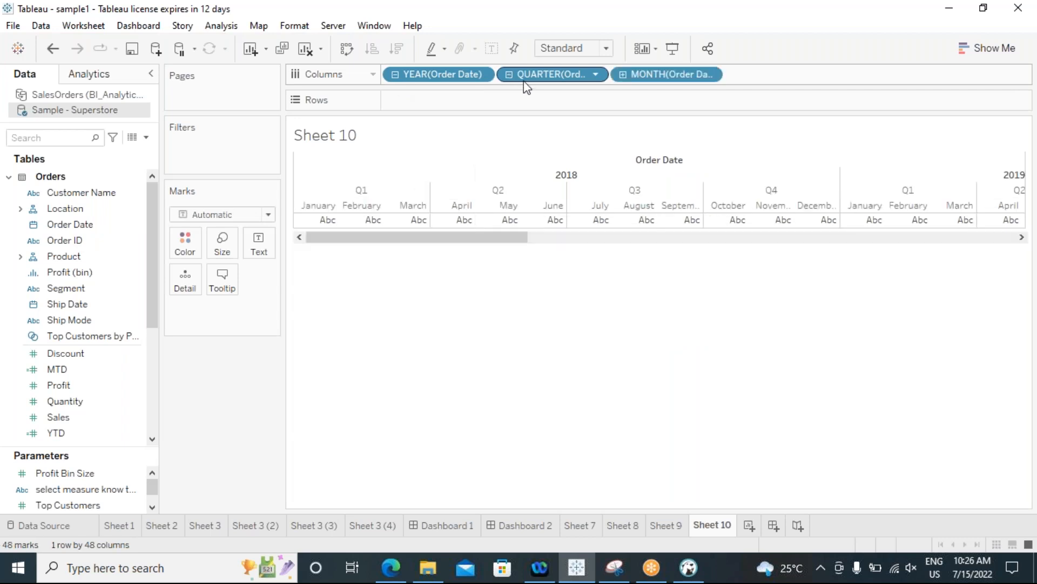
drag(542, 76, 574, 321)
drag(546, 74, 547, 98)
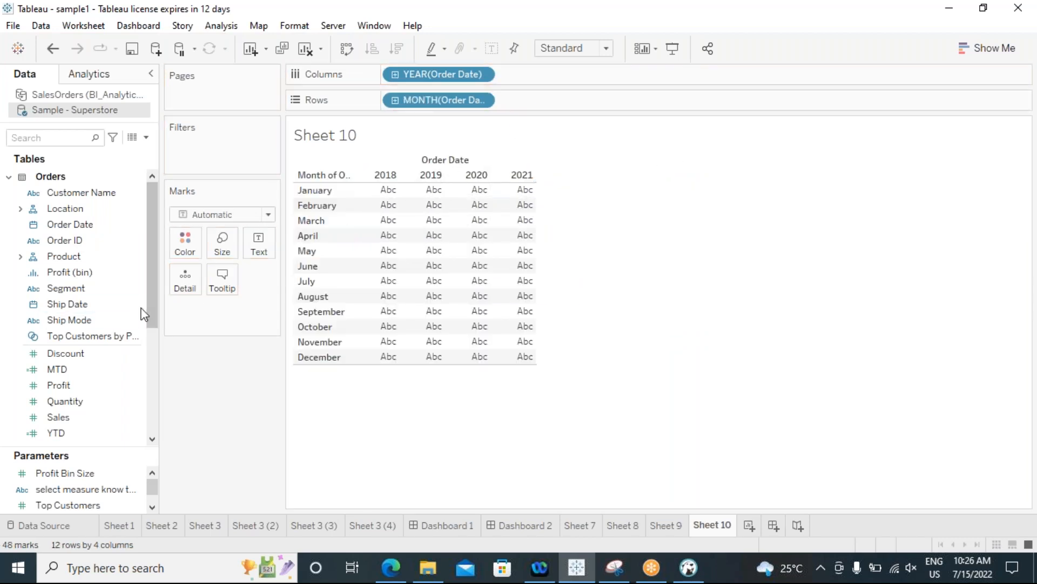
Add Sales to the month-by-year table and check the July 2021 value.
click(72, 418)
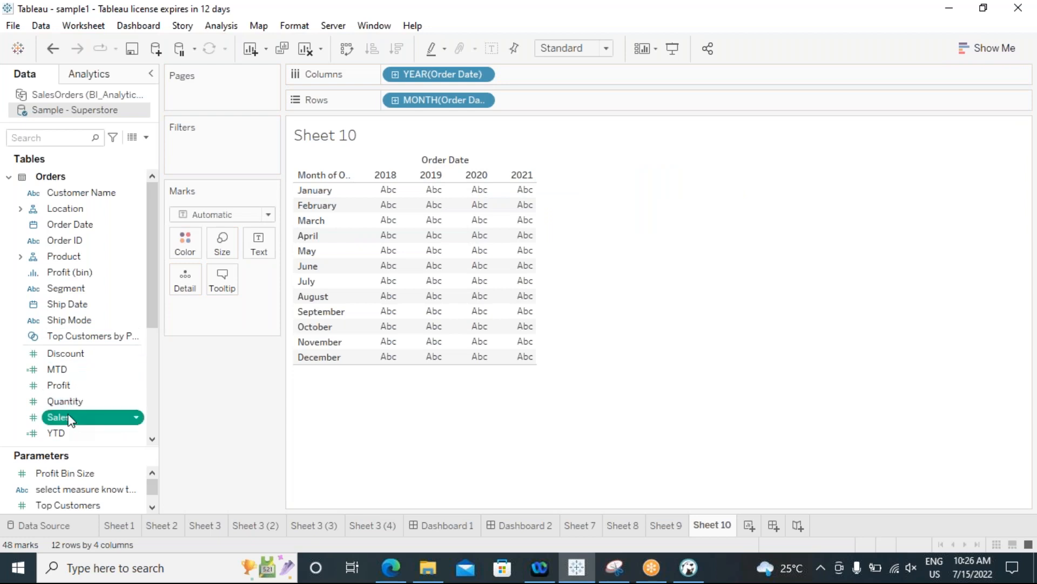
double_click(69, 419)
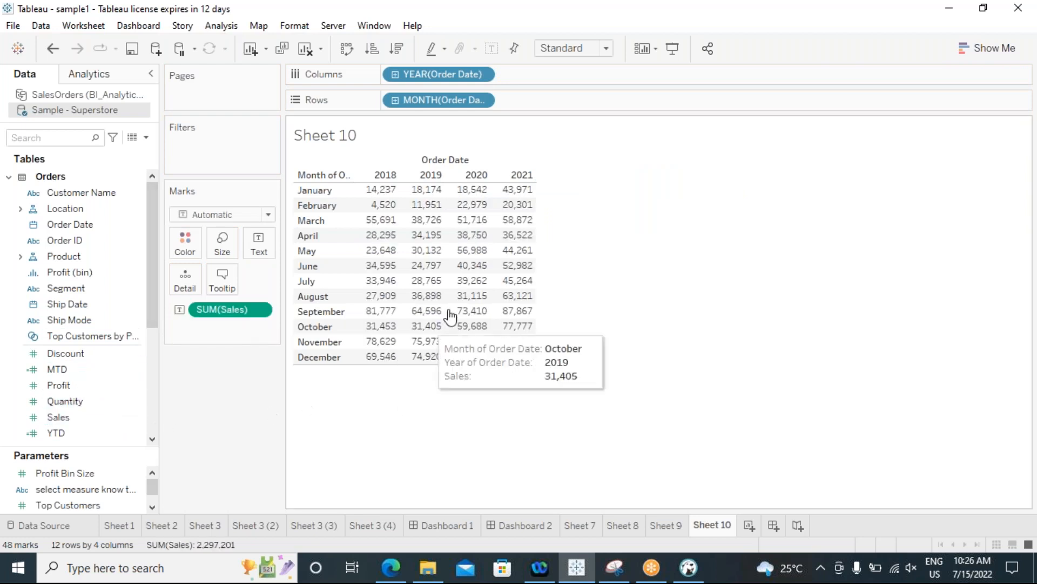
mouse_move(507, 292)
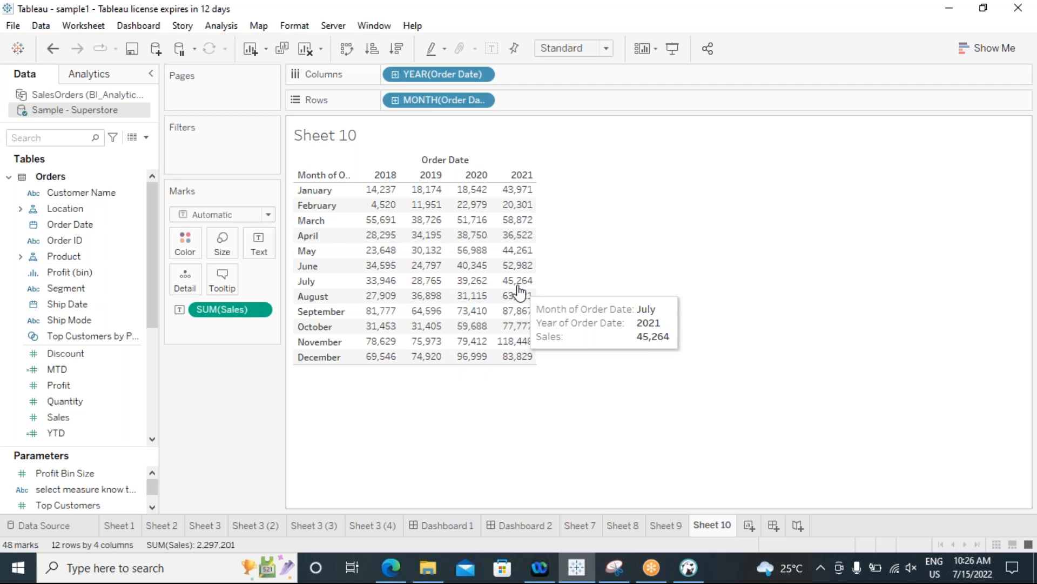
Return to Sheet 9, review the year(TODAY())-1 condition in the MTD calculation, and close the editor.
click(664, 525)
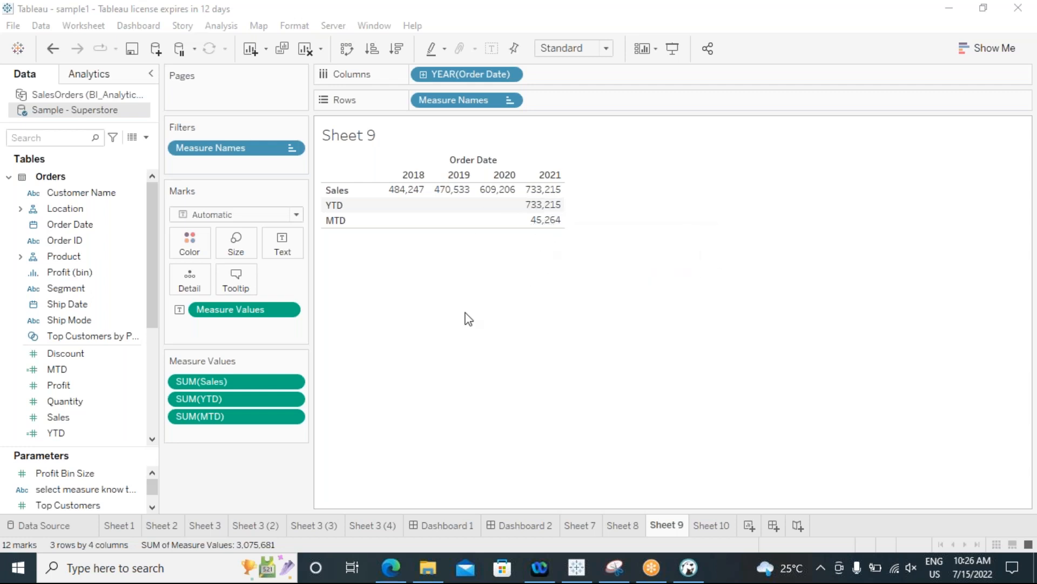
click(98, 372)
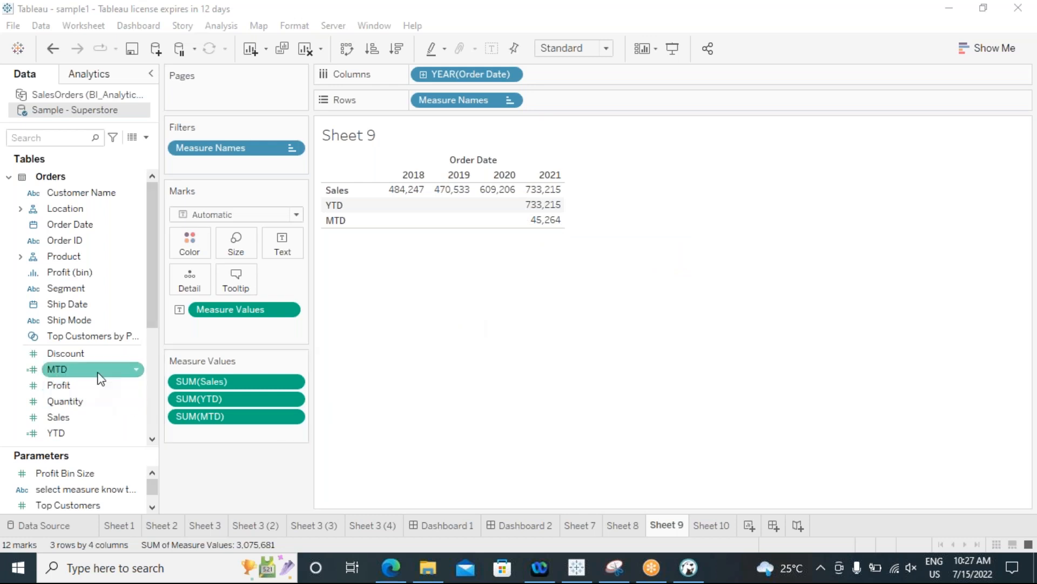
right_click(131, 371)
click(167, 311)
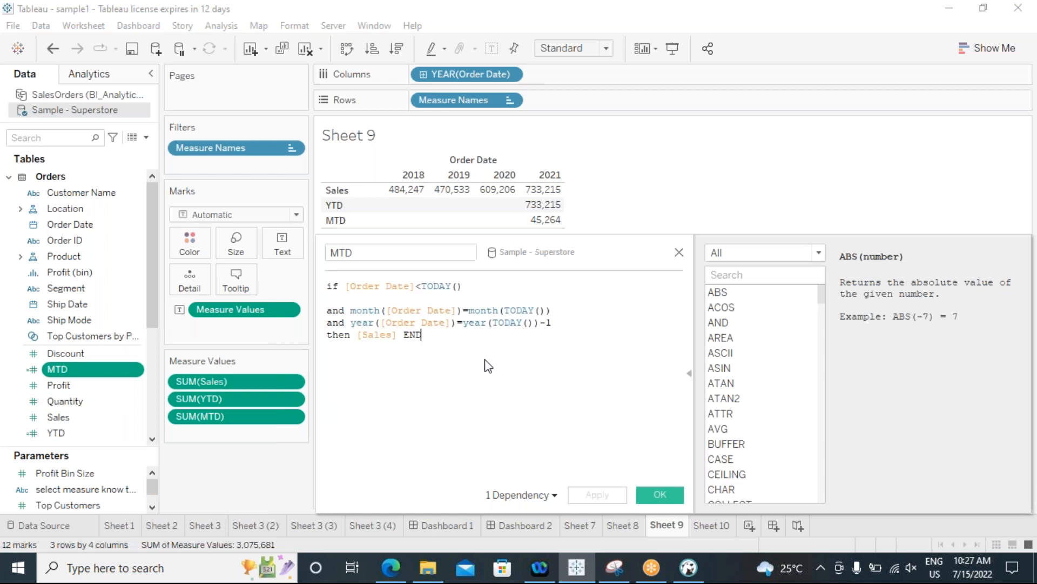
drag(506, 239, 574, 236)
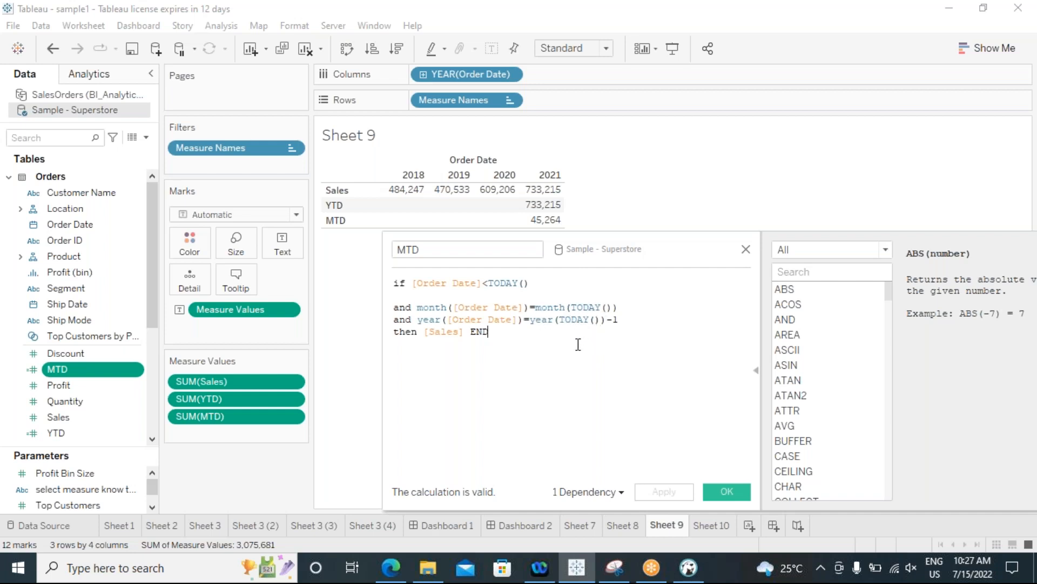
drag(608, 319, 627, 319)
click(719, 495)
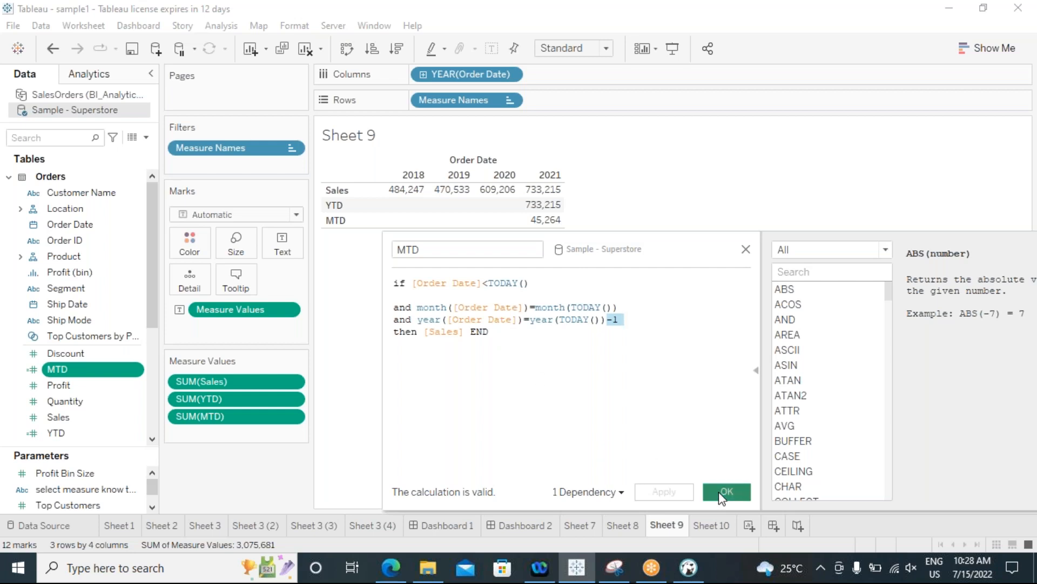
click(725, 492)
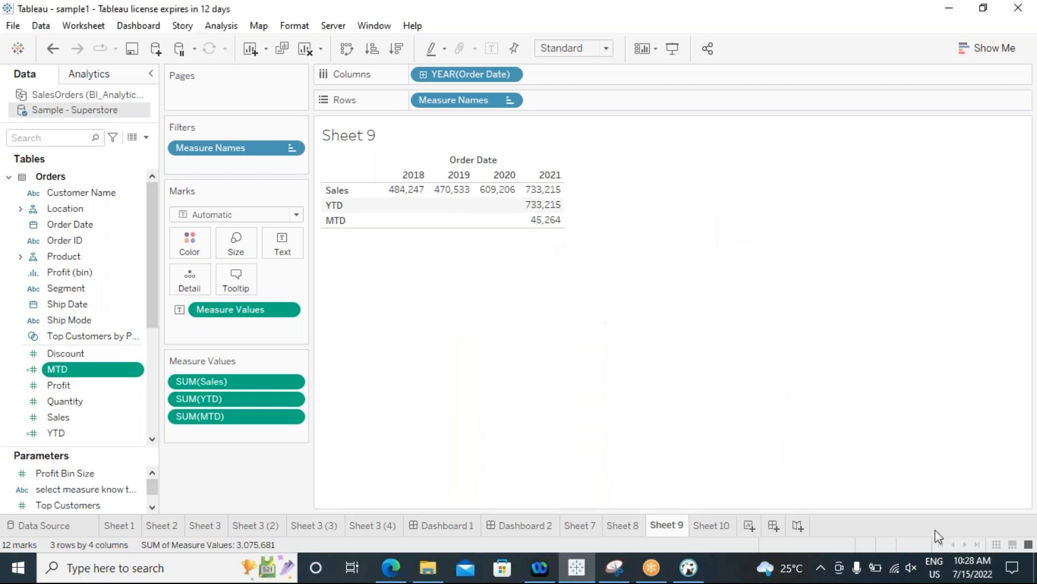
Duplicate the MTD calculated field.
mouse_move(969, 573)
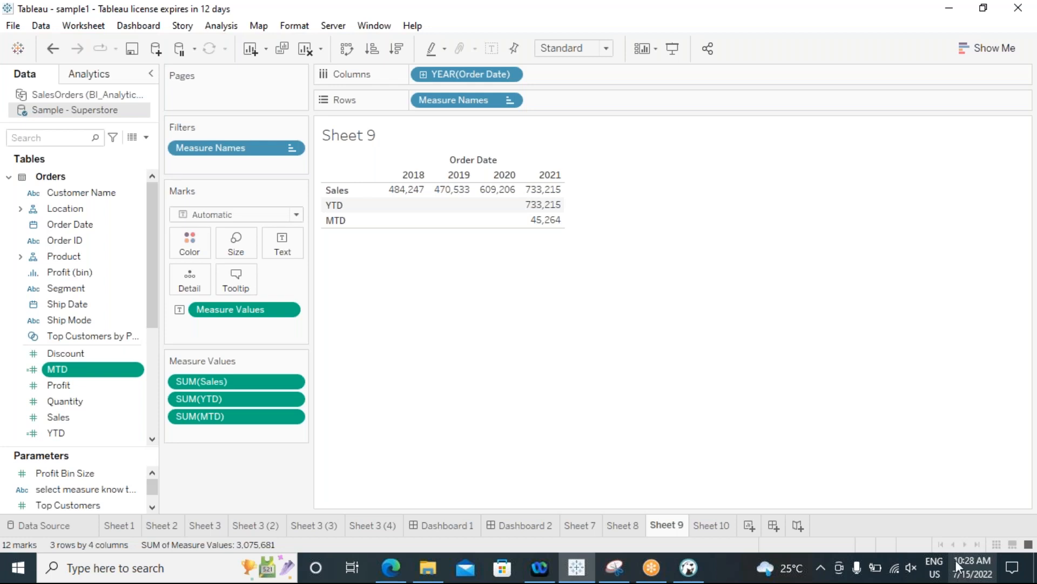
right_click(104, 371)
click(140, 113)
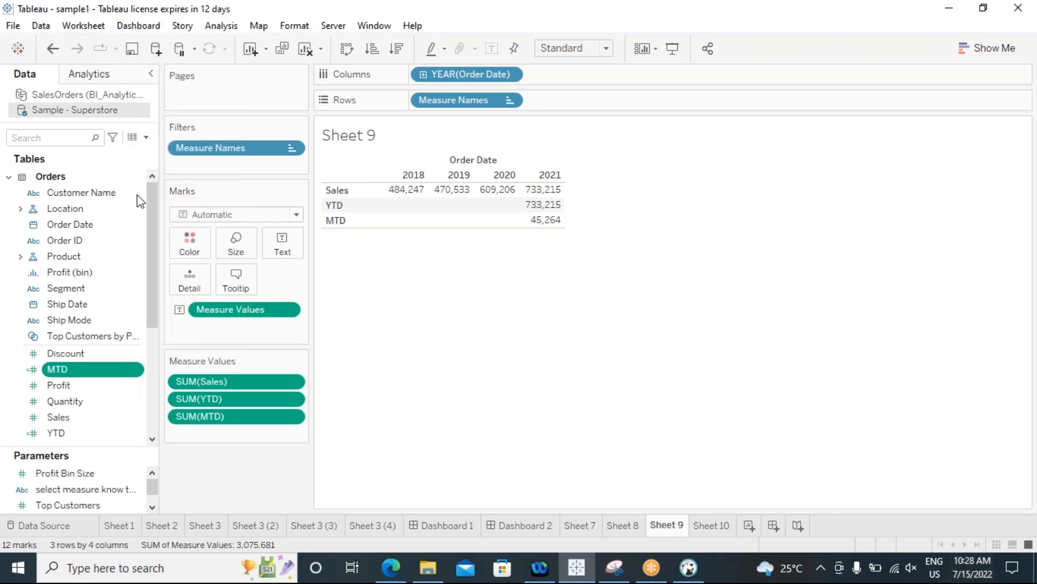
Edit the MTD (copy) calculation so the Order Date month must equal month(TODAY())-5.
right_click(117, 387)
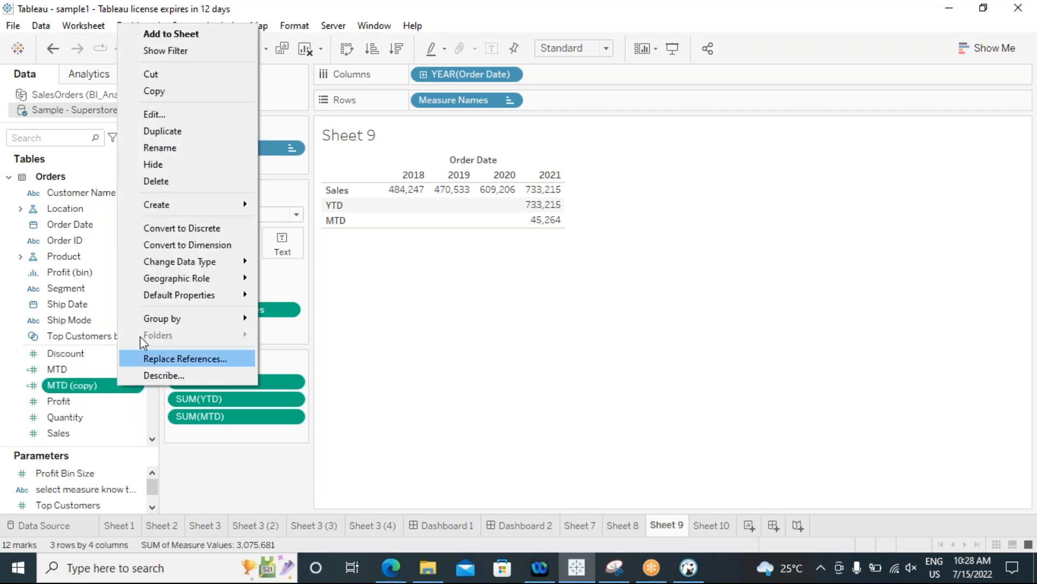
click(162, 114)
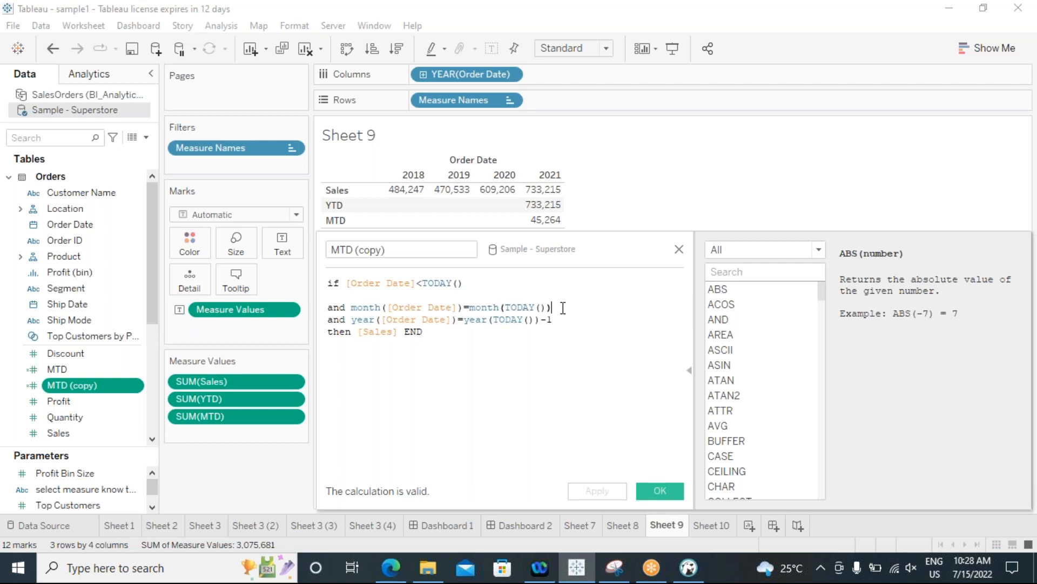
click(562, 308)
drag(469, 307, 551, 307)
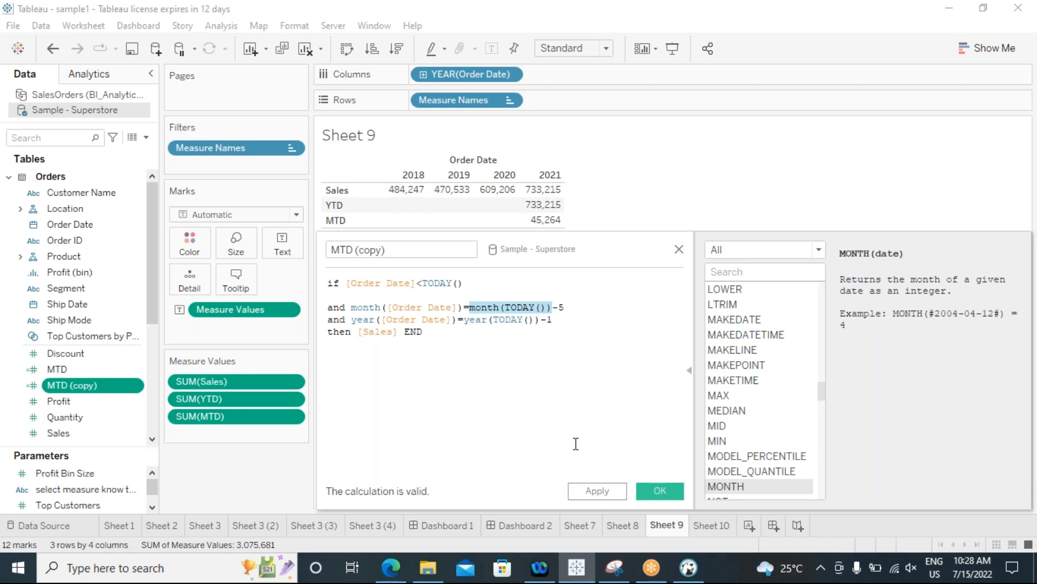
click(658, 490)
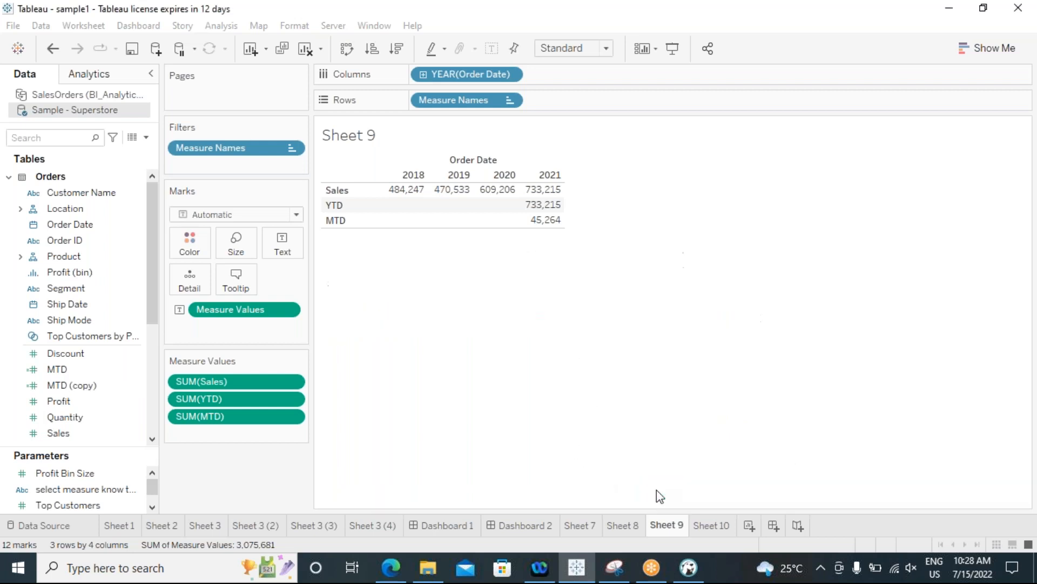
Add MTD (copy) to the Sheet 9 measure values and compare it with February 2021 sales on Sheet 10.
drag(70, 385, 214, 438)
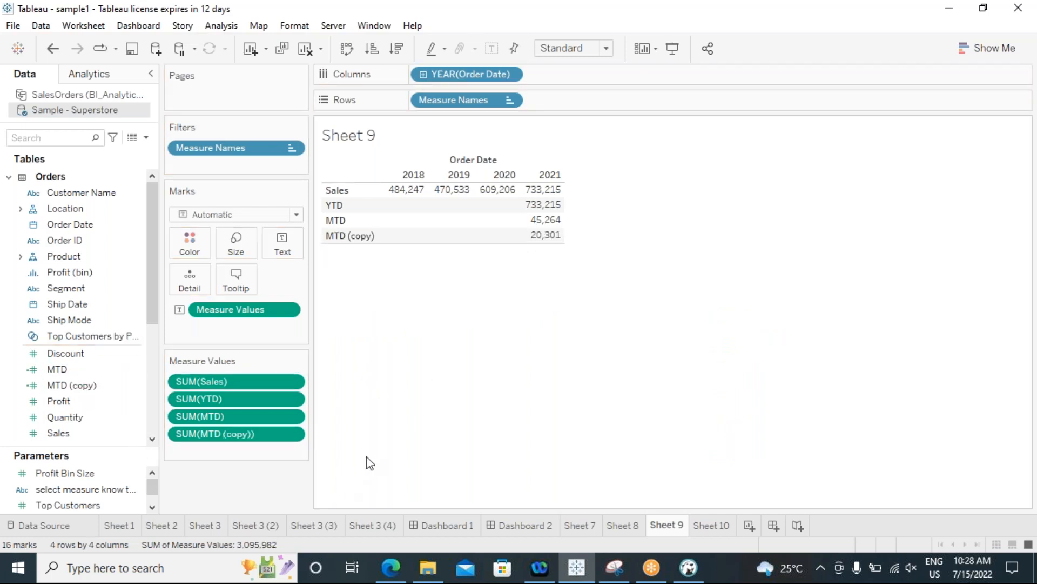
mouse_move(545, 248)
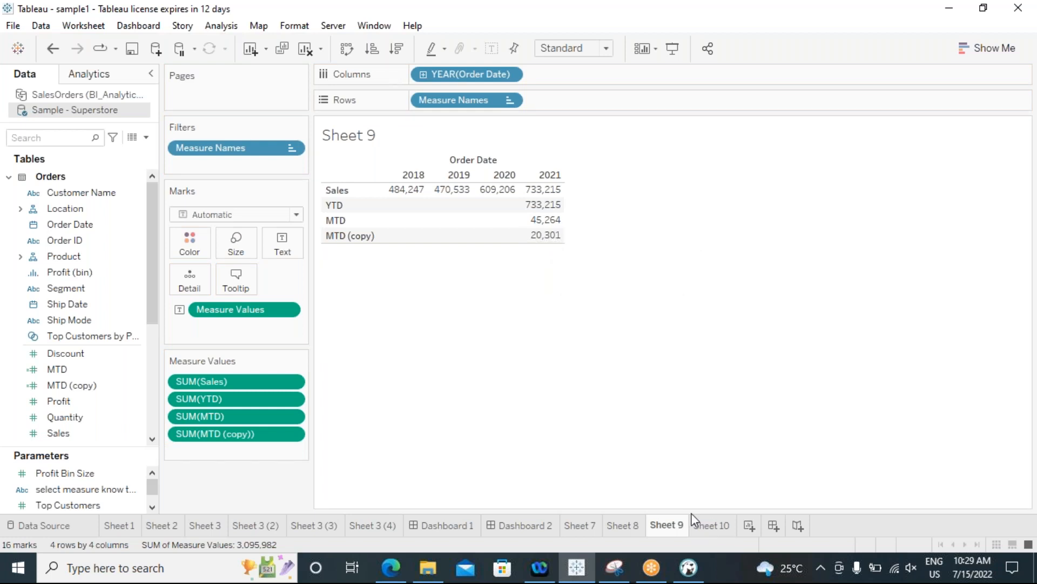
click(721, 523)
mouse_move(456, 217)
mouse_move(515, 215)
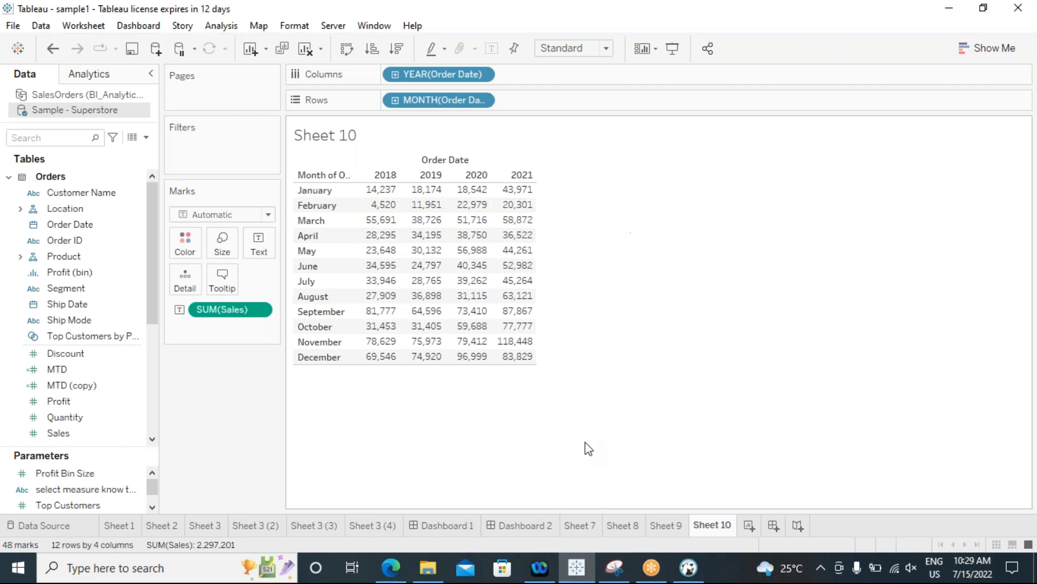
Return to Sheet 9 and change the year condition in the MTD (copy) calculation to year(TODAY())-2.
click(668, 525)
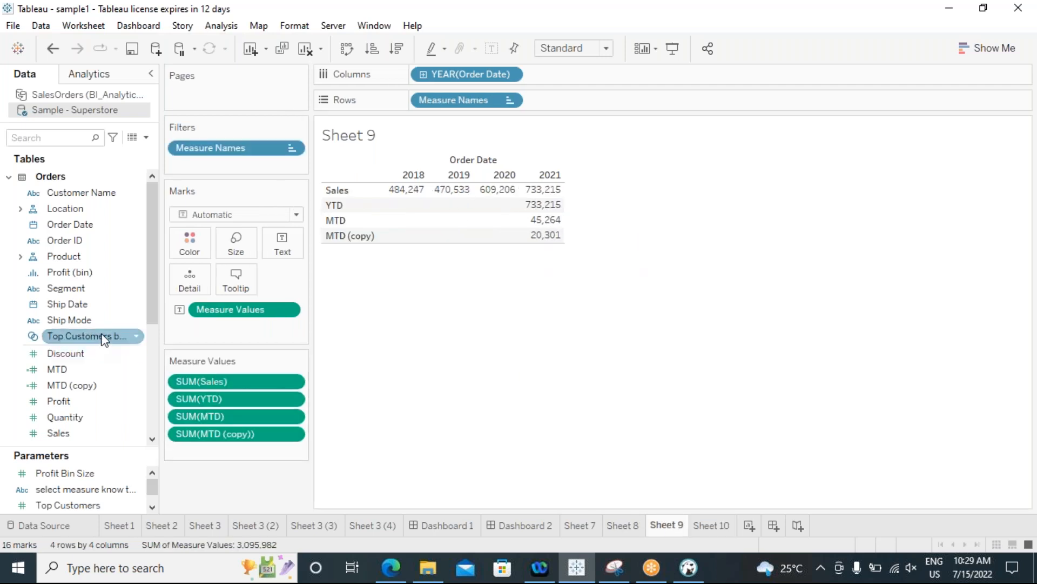
right_click(93, 394)
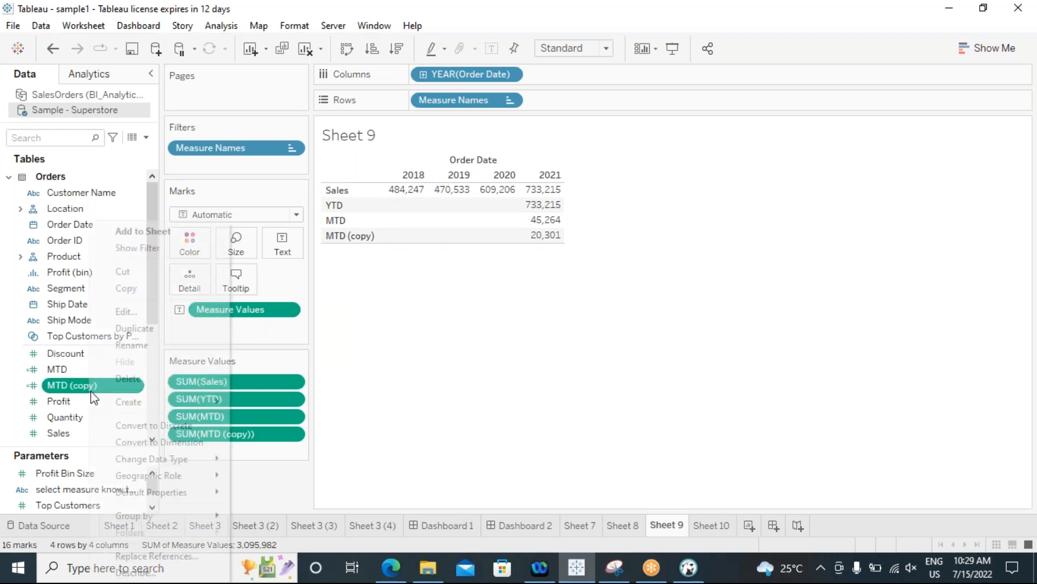
click(135, 311)
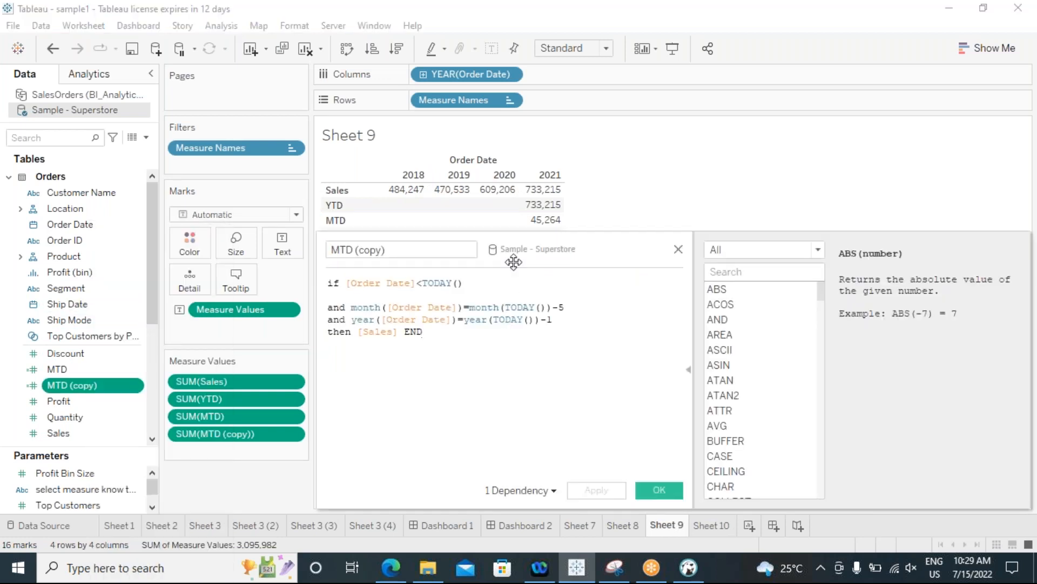
drag(517, 242, 520, 266)
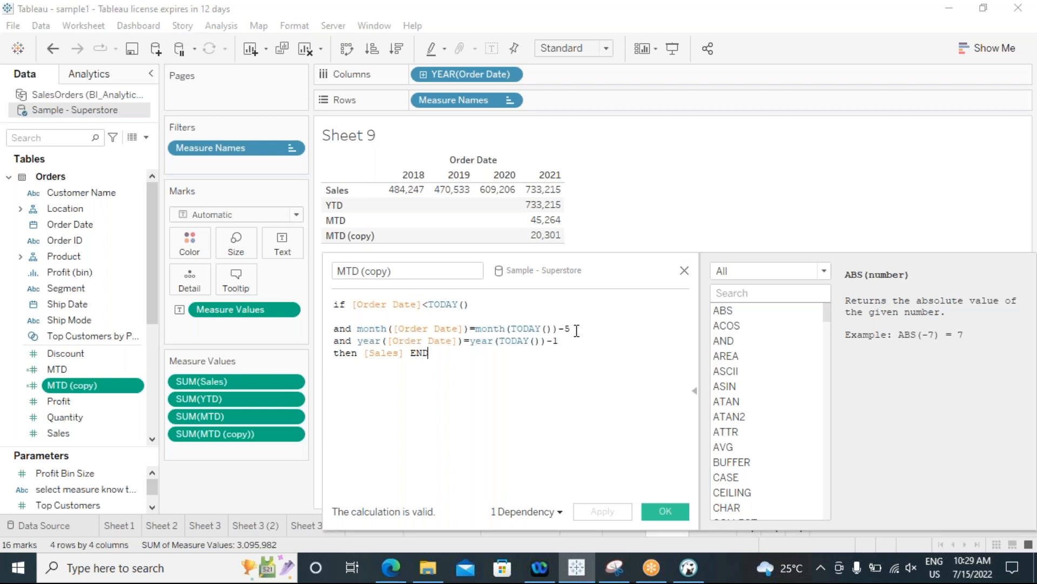
key(BackSpace)
drag(571, 329, 478, 330)
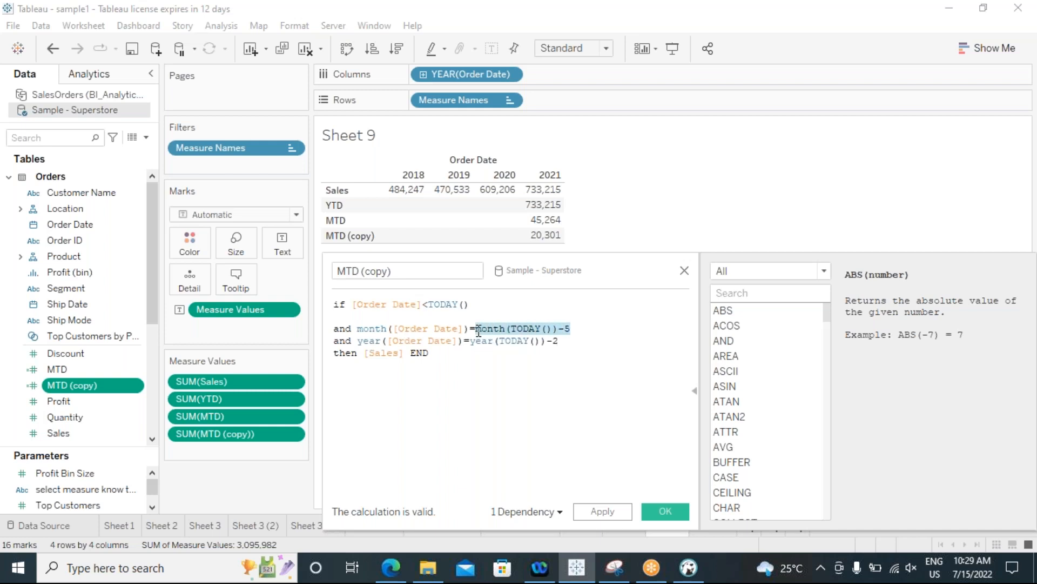
click(614, 382)
click(593, 514)
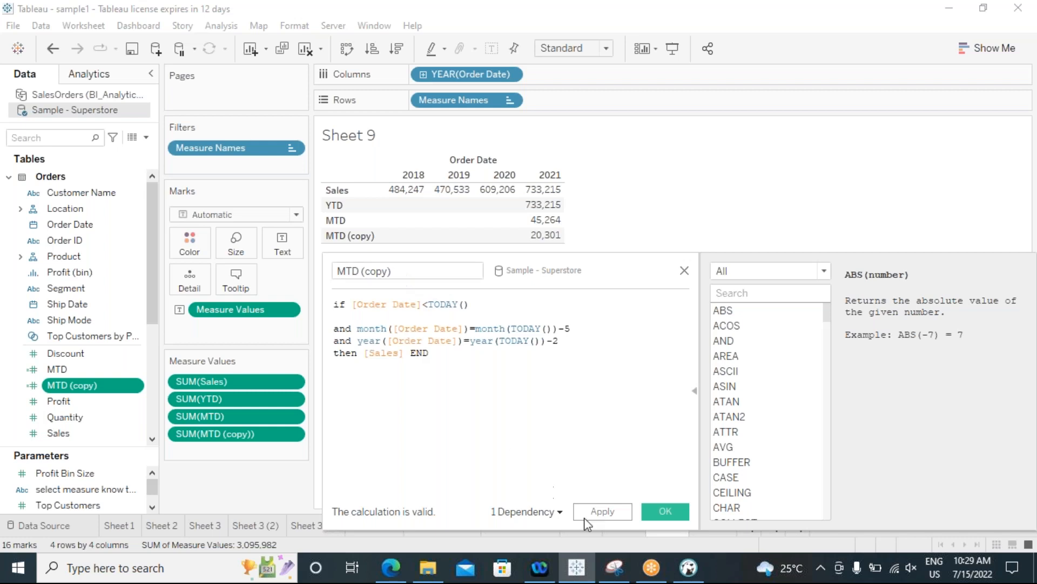
click(665, 511)
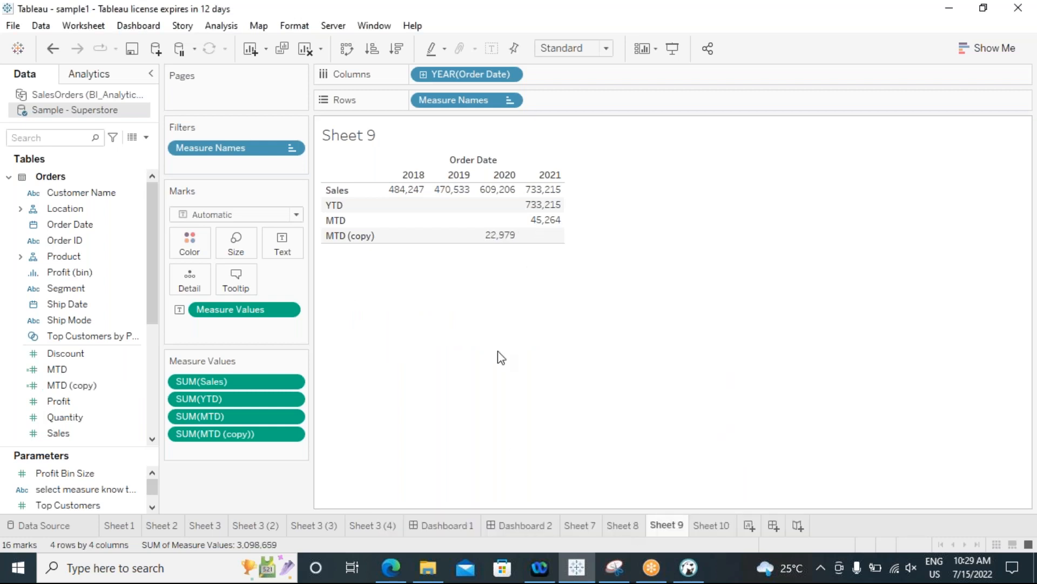
Compare the 2020 MTD (copy) value with February 2020 sales on Sheet 10.
mouse_move(492, 248)
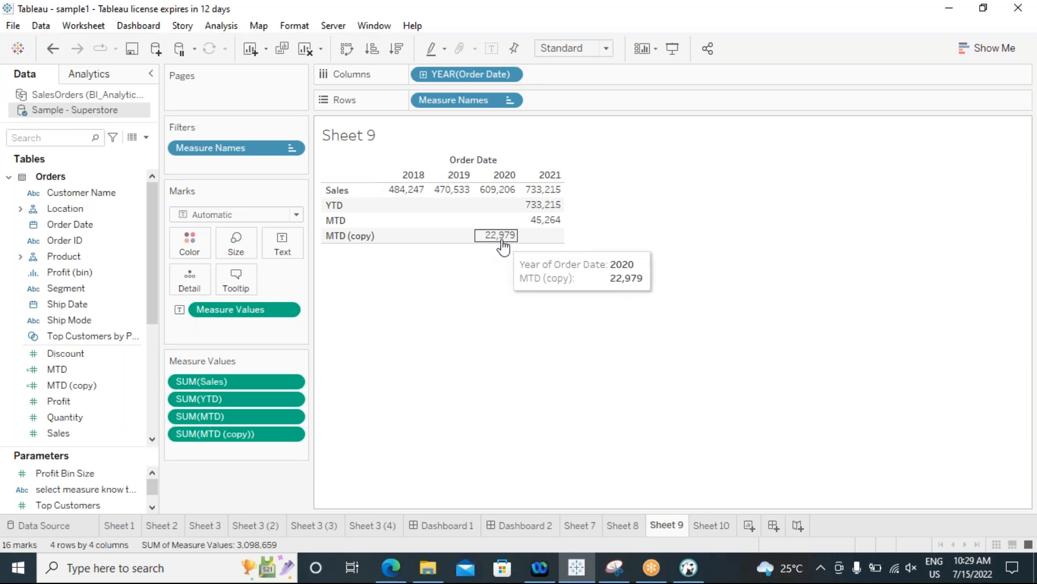
click(711, 526)
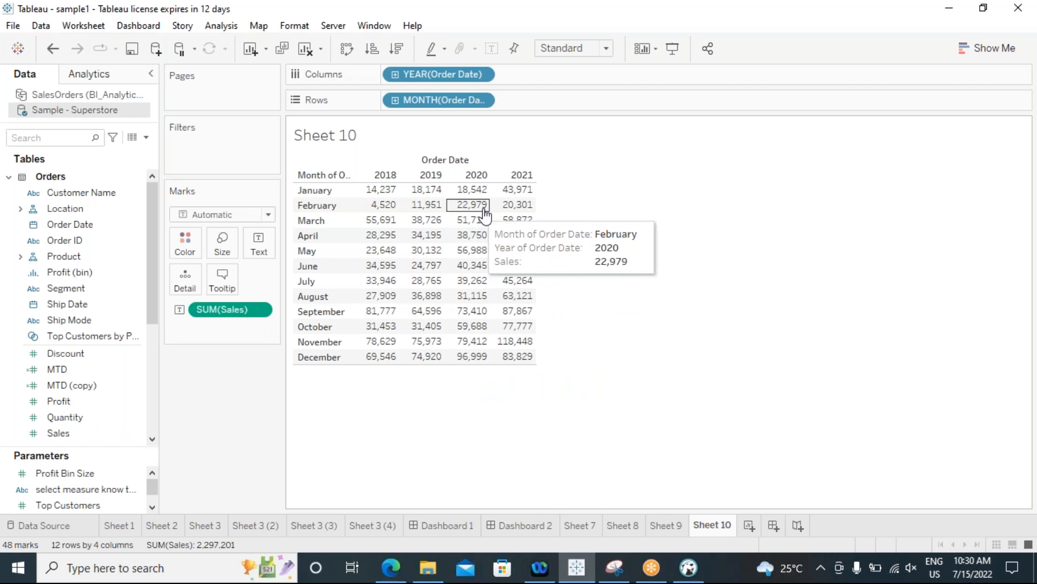
click(71, 385)
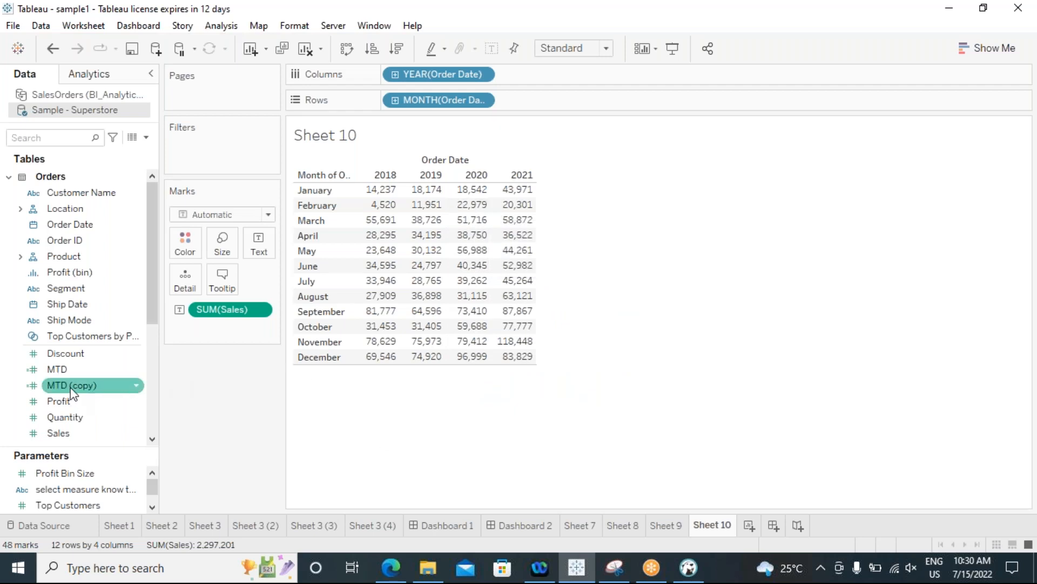
right_click(71, 390)
key(Escape)
Open the MTD calculation and replace the month function around Order Date with quarter.
click(56, 369)
right_click(56, 370)
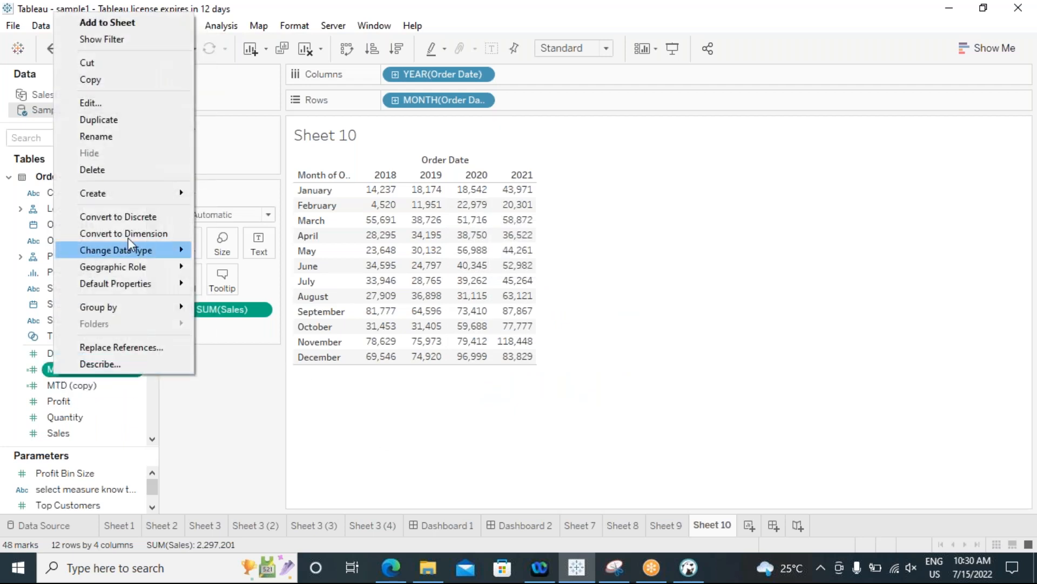
click(116, 102)
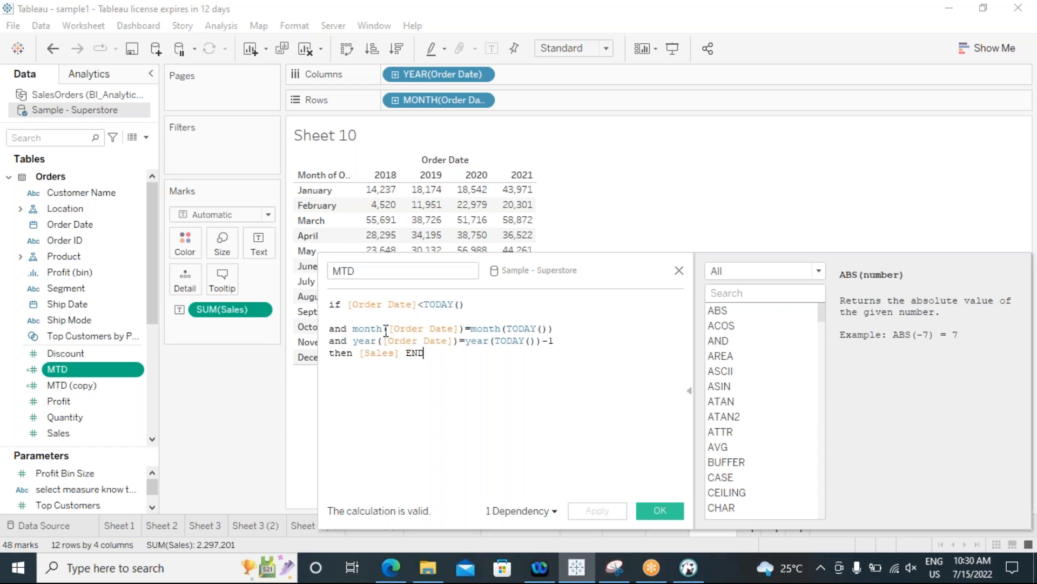
key(BackSpace)
key(BackSpace)
key(BackSpace)
key(BackSpace)
key(BackSpace)
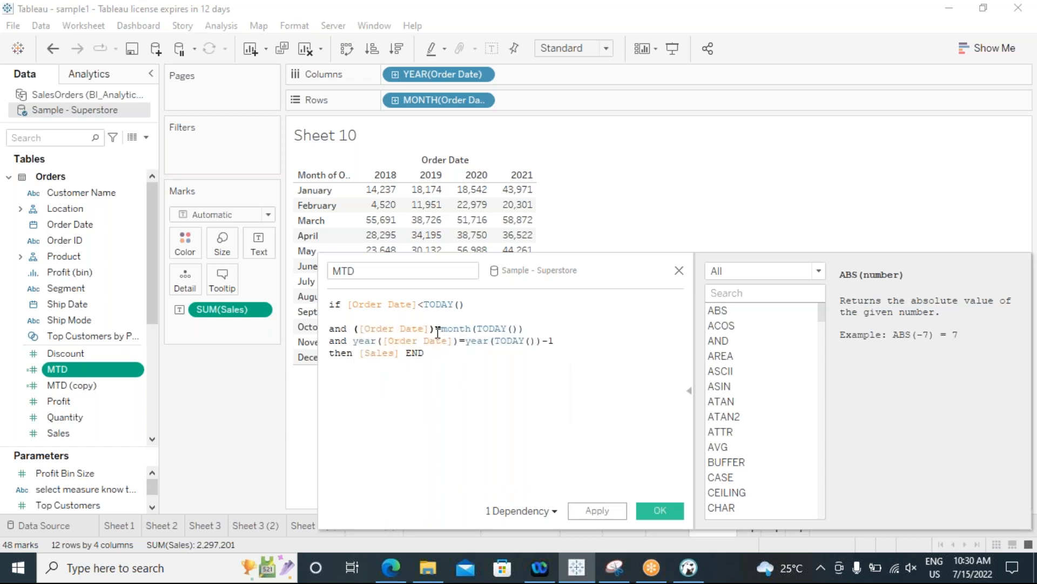
text(quarter)
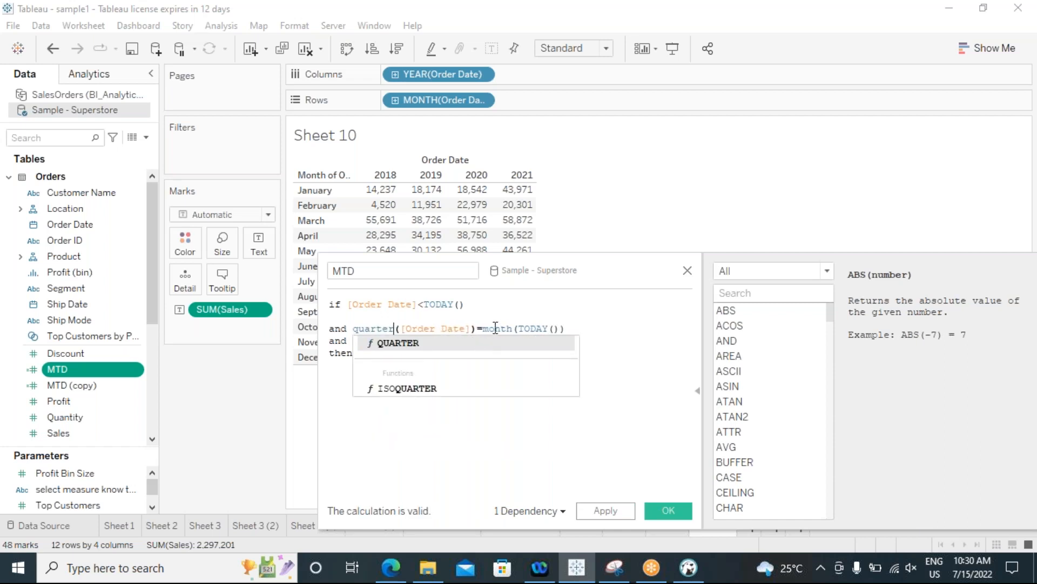
Replace month(TODAY()) with QUARTER(TODAY()) in the MTD calculation and save the field.
click(514, 328)
key(BackSpace)
key(BackSpace)
key(BackSpace)
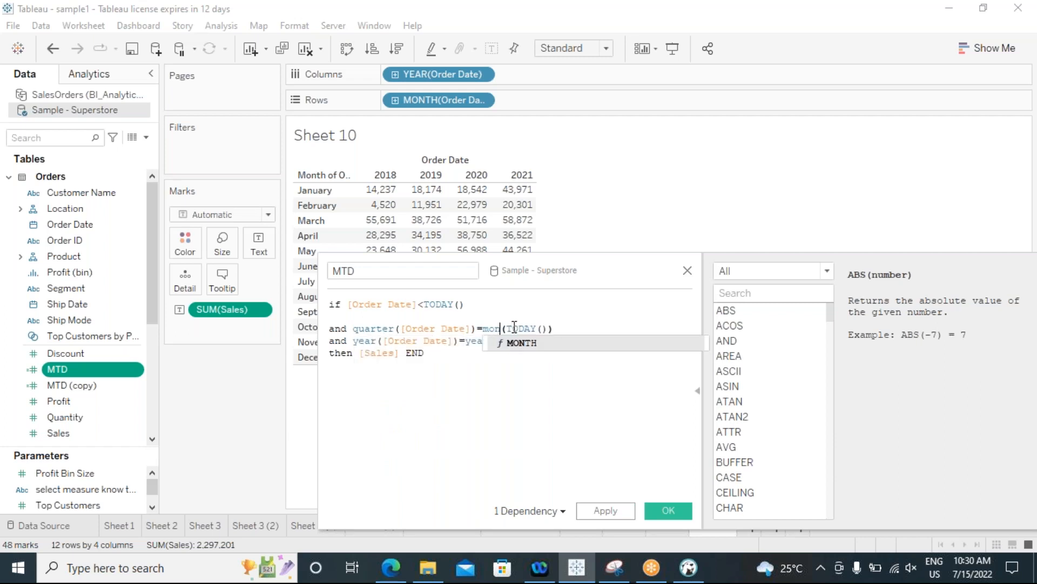
key(BackSpace)
key(BackSpace)
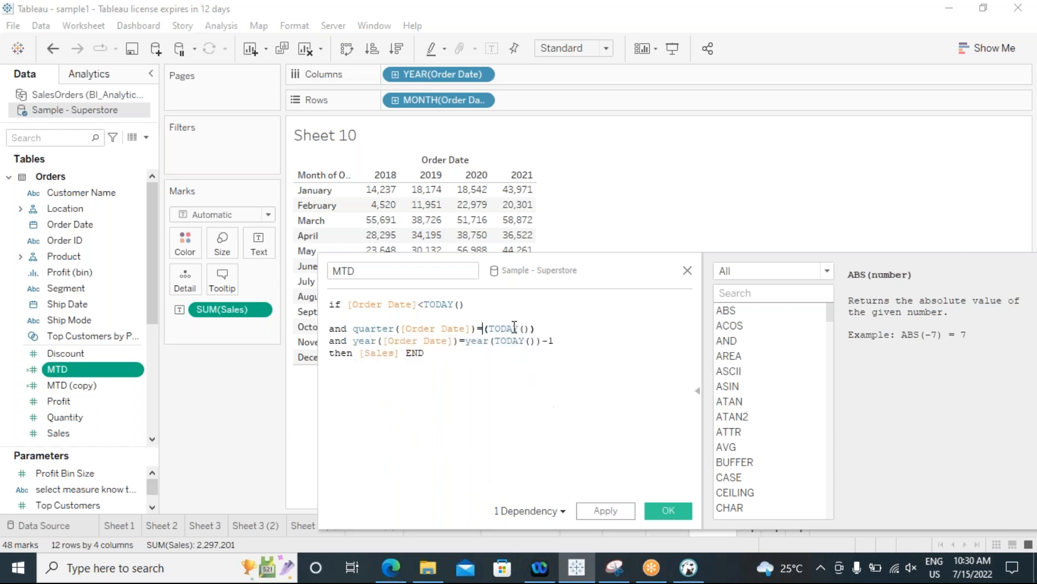
text(q)
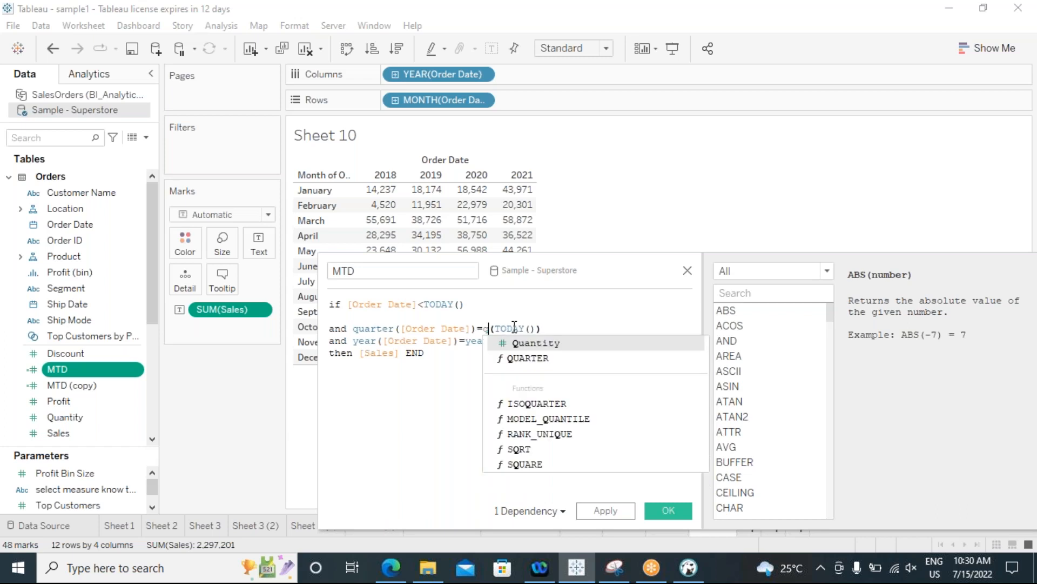
text(uarte)
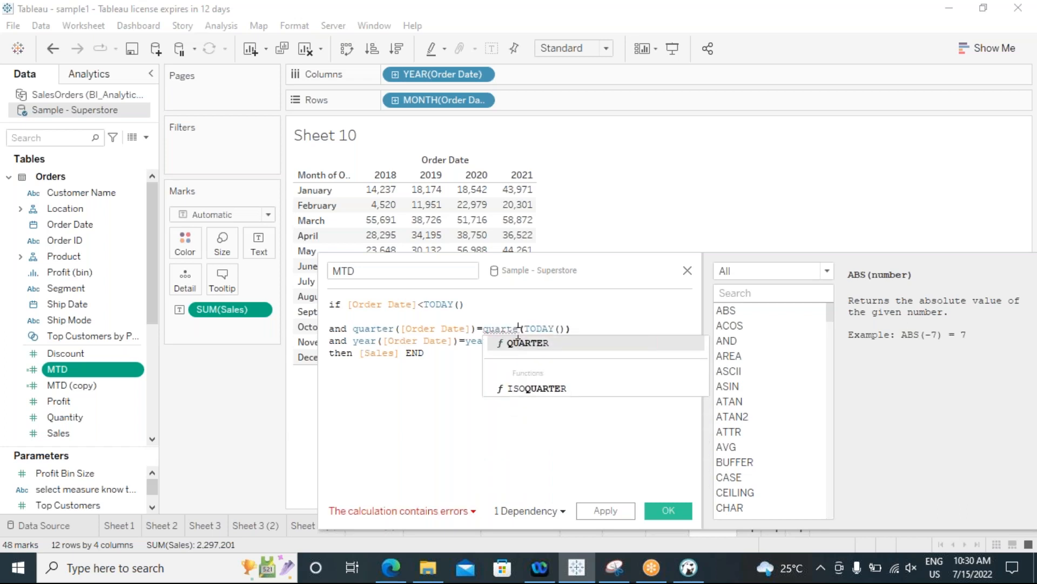
click(521, 344)
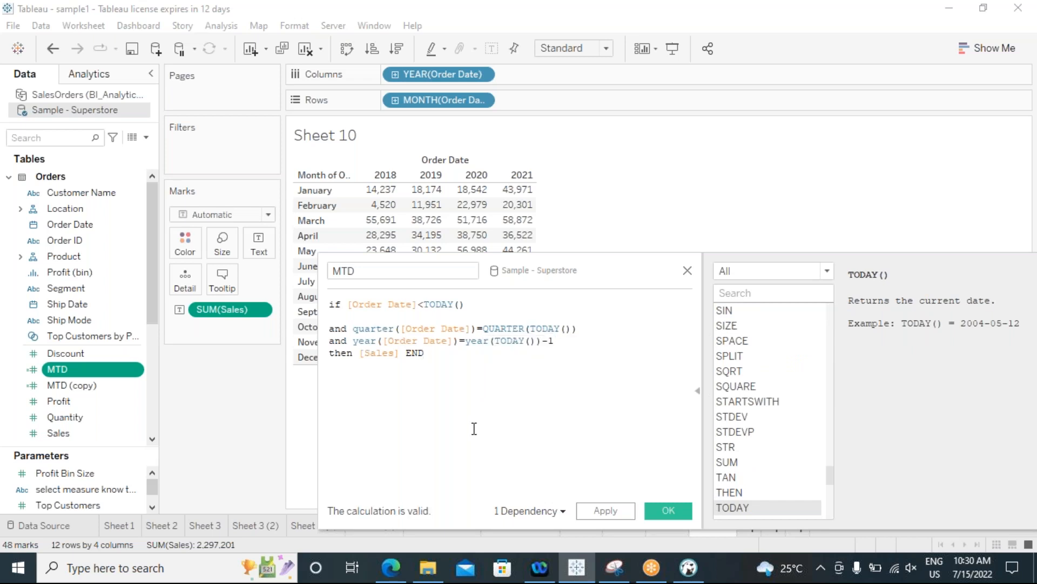
drag(353, 329, 580, 328)
click(522, 405)
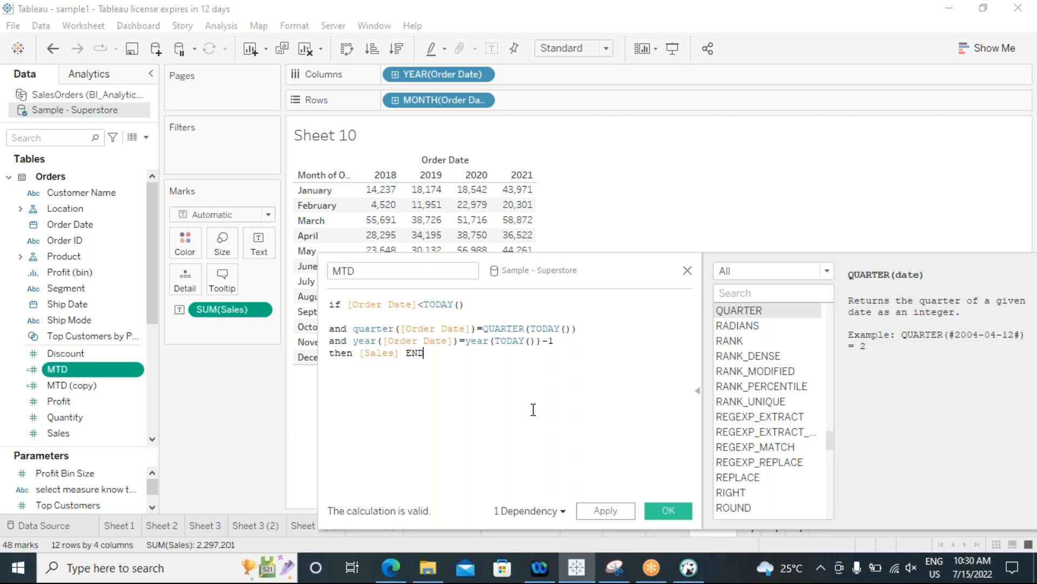
click(605, 512)
click(665, 511)
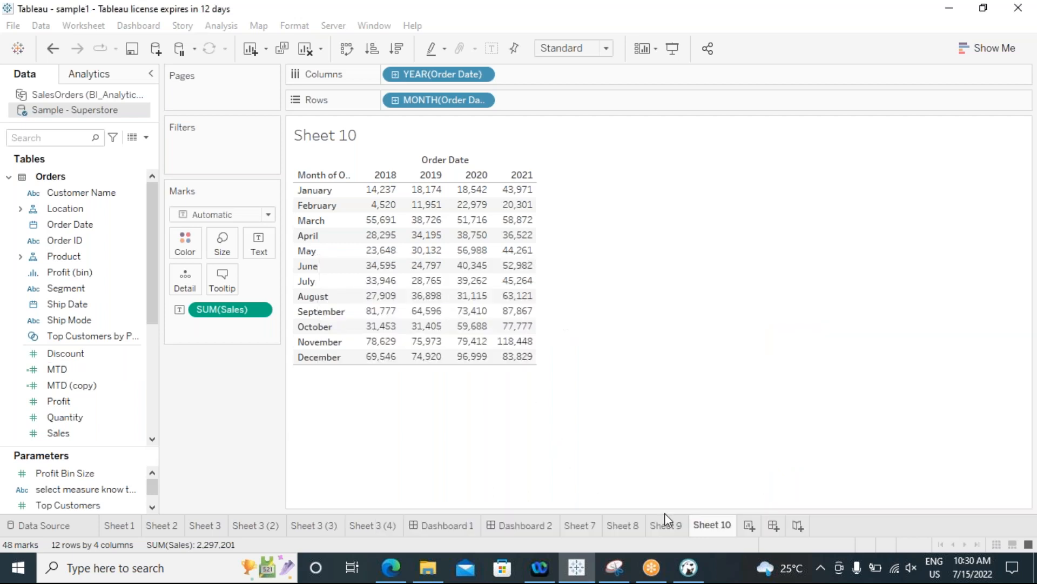
Review the formulas of the MTD (copy) and MTD calculated fields, closing each editor.
click(62, 383)
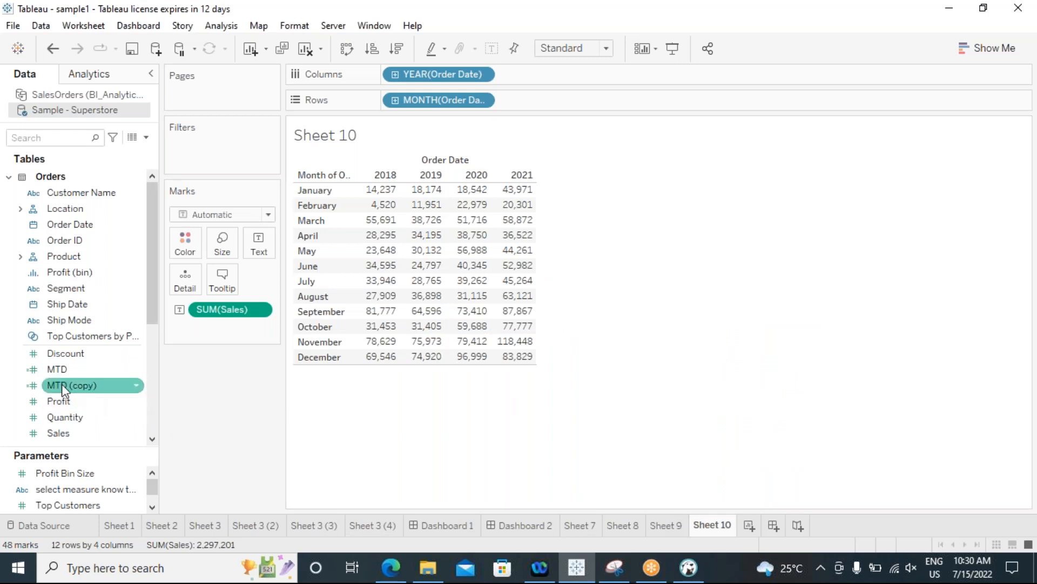
right_click(67, 384)
click(92, 111)
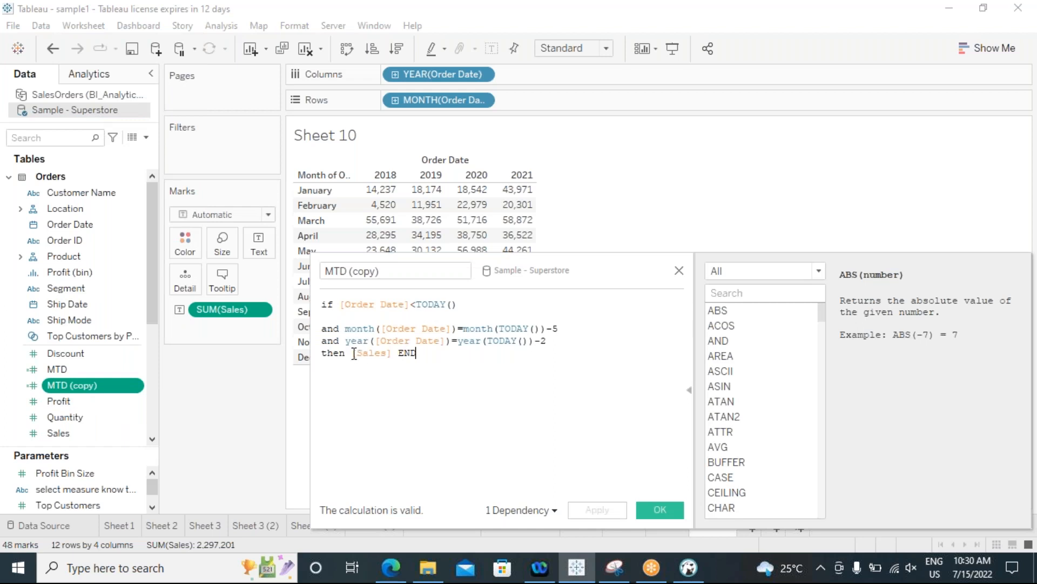
click(660, 510)
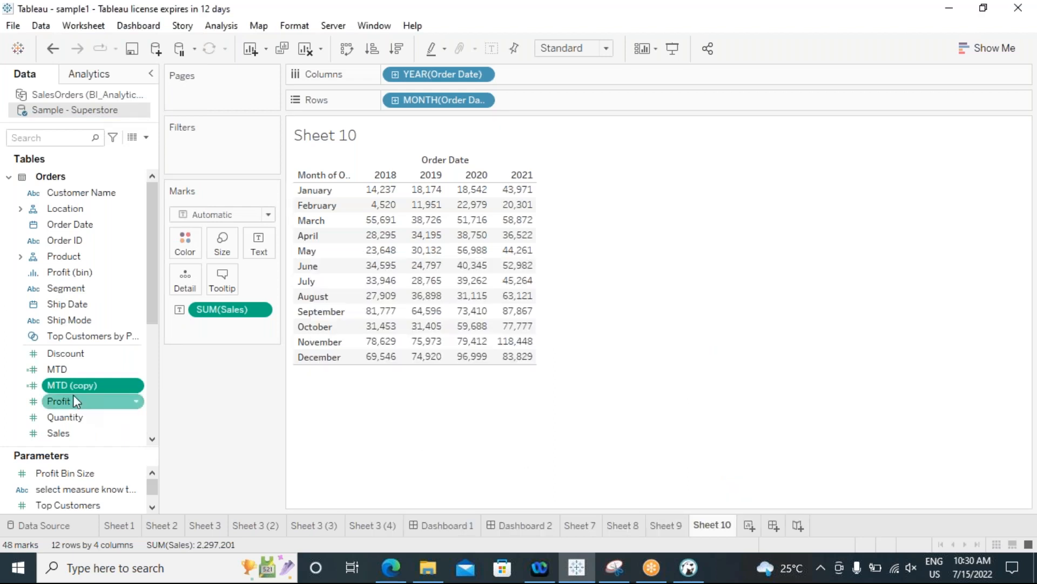
scroll(80, 398, down, 1)
scroll(80, 399, down, 1)
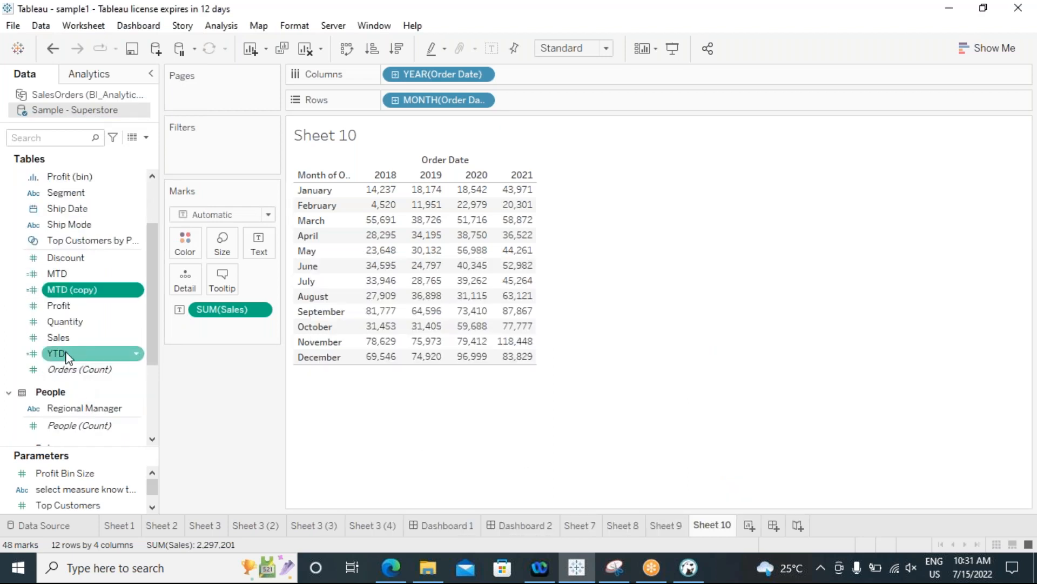
right_click(60, 272)
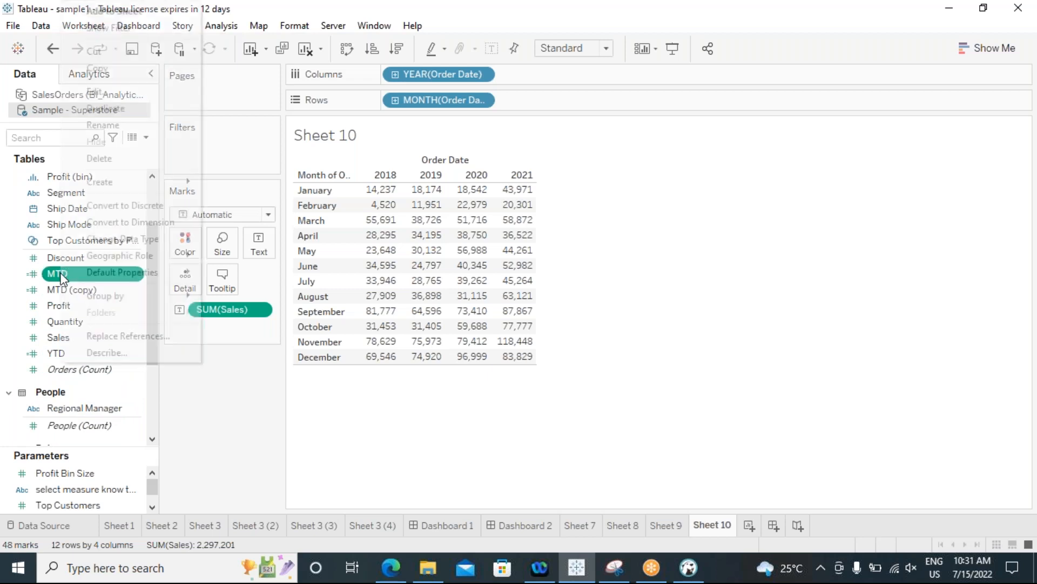
click(98, 91)
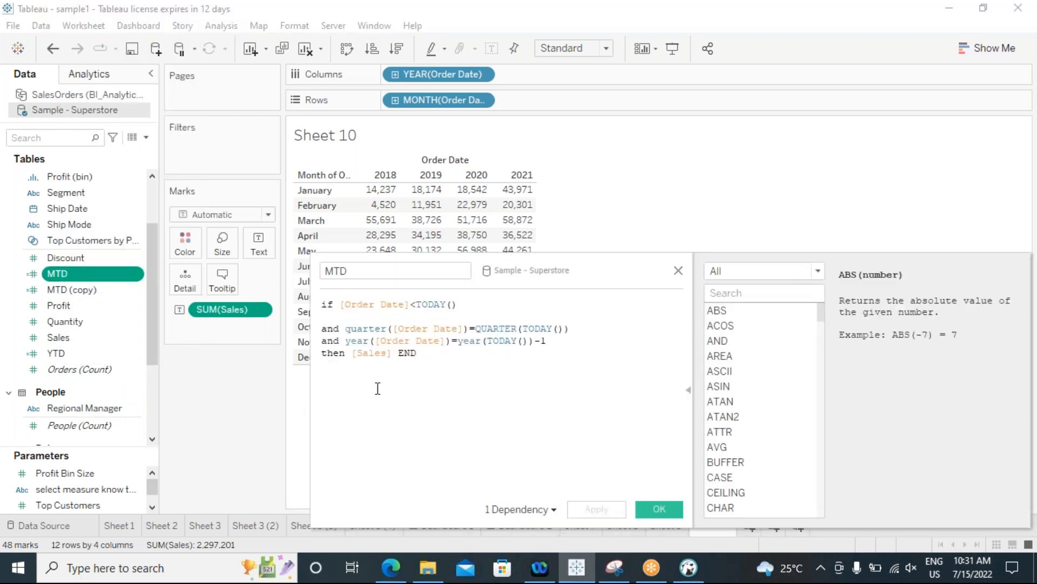
click(660, 509)
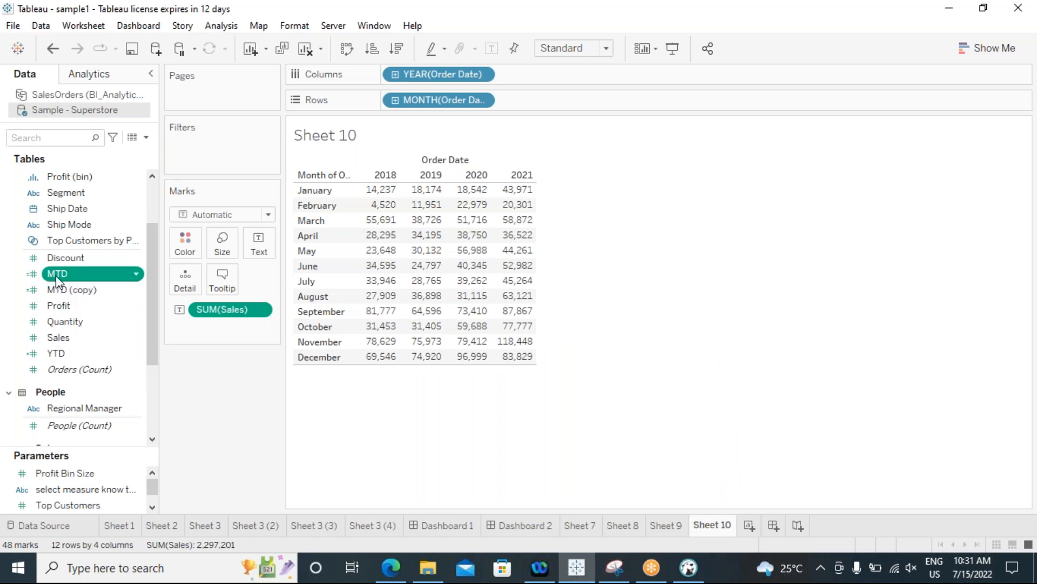
Compare the 2021 MTD value on Sheet 9 with the third-quarter 2021 monthly sales on Sheet 10, ending on Sheet 9.
click(660, 525)
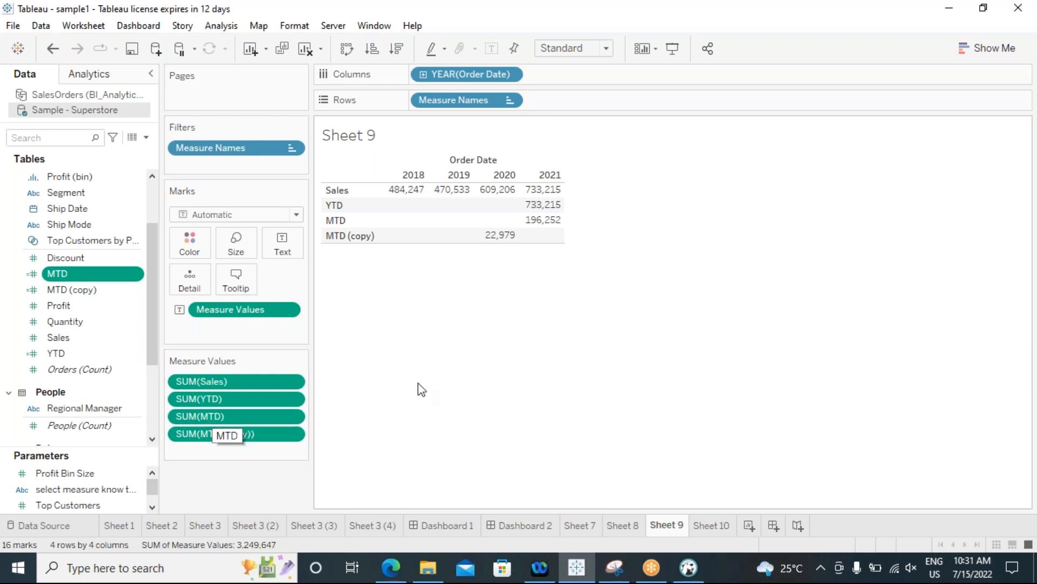
mouse_move(537, 229)
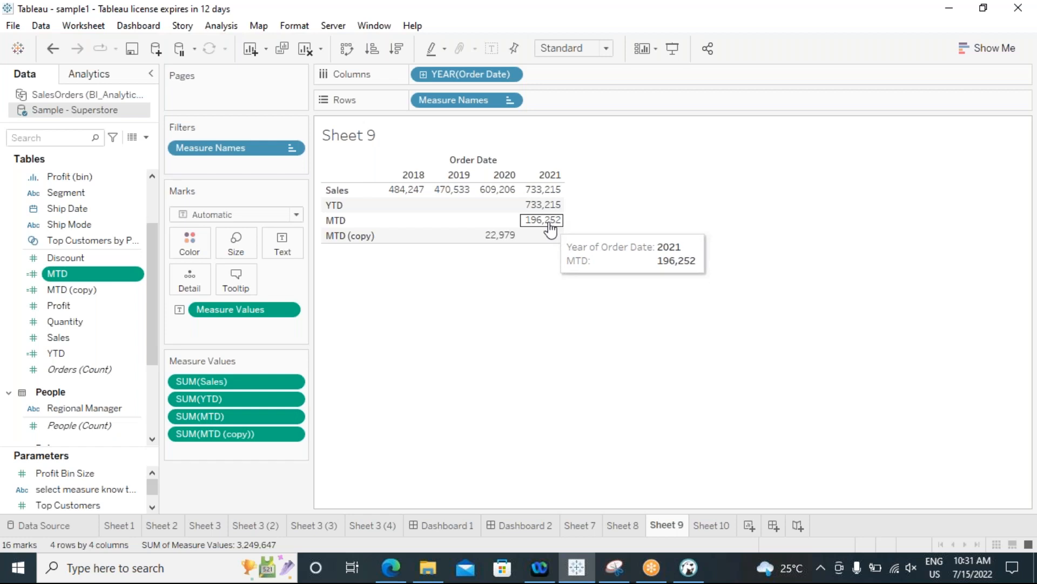
mouse_move(433, 237)
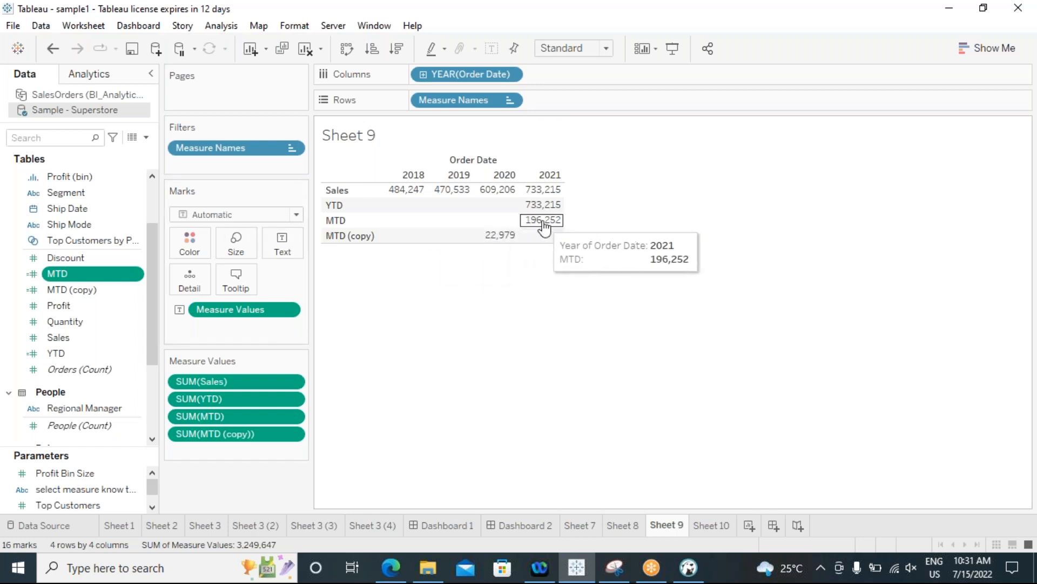
click(717, 529)
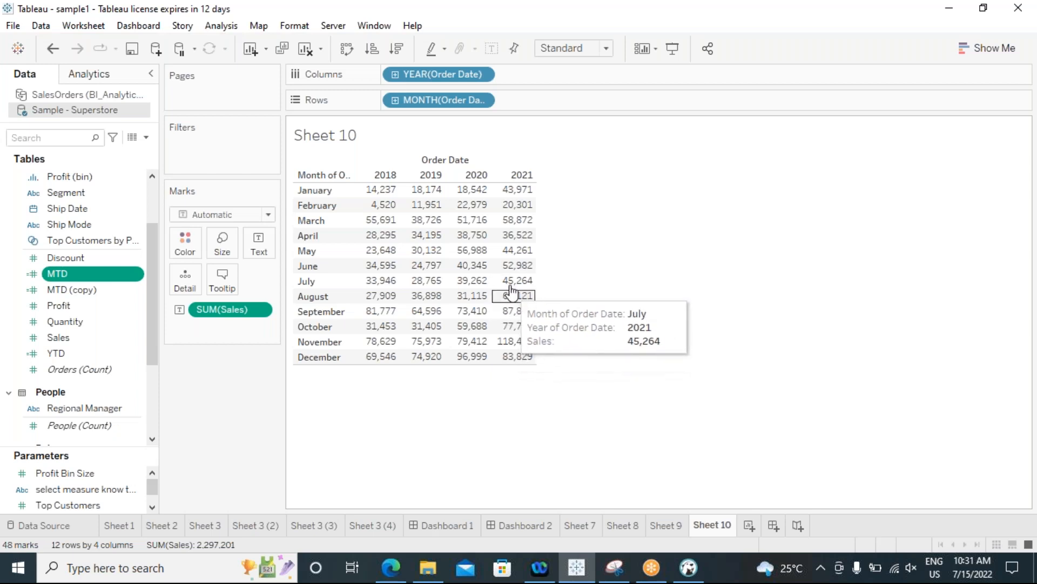
click(665, 525)
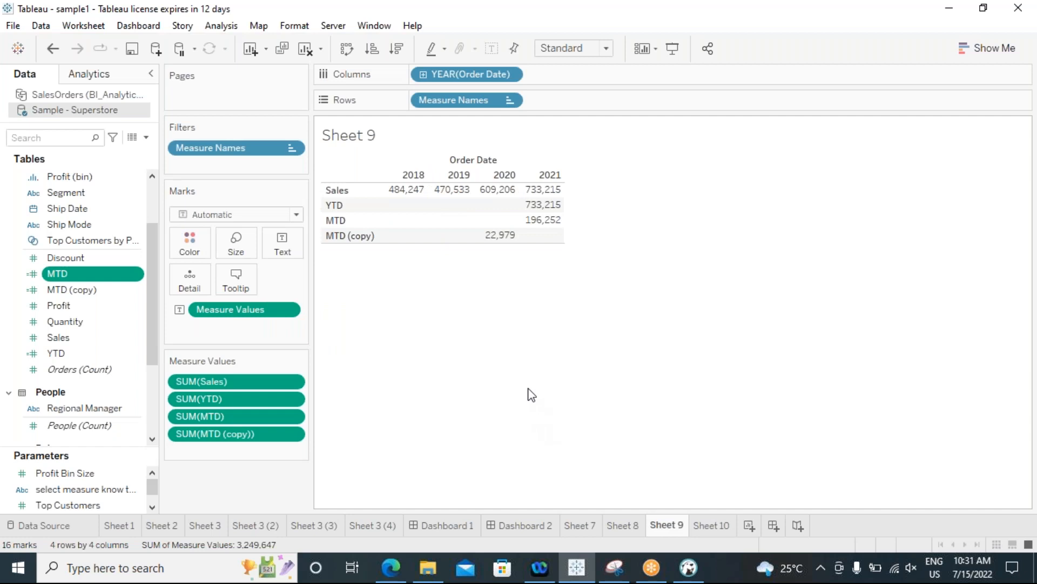